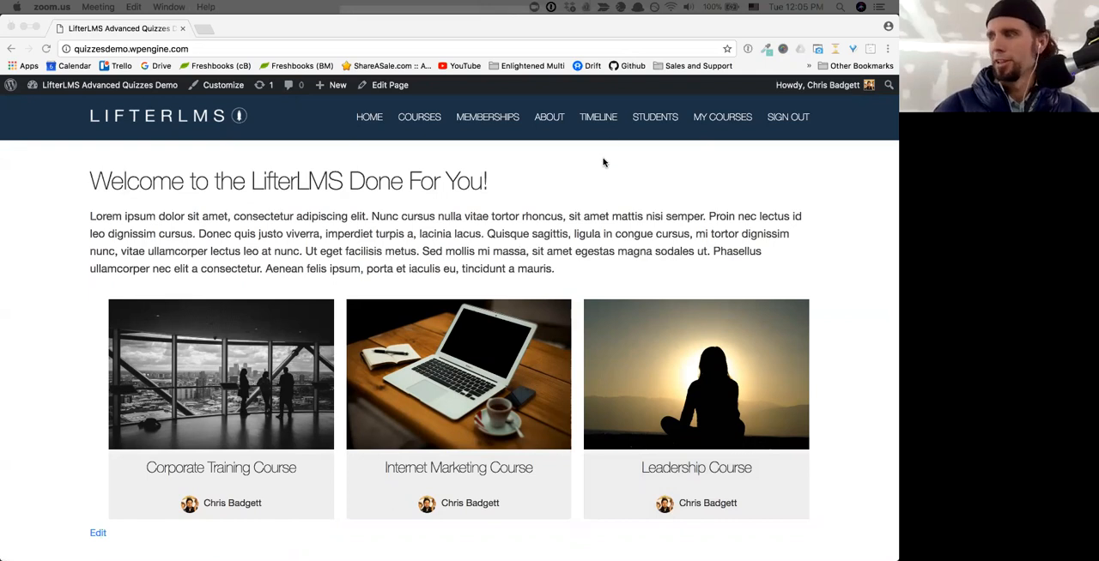
scroll(602, 198, down, 1)
scroll(601, 198, up, 1)
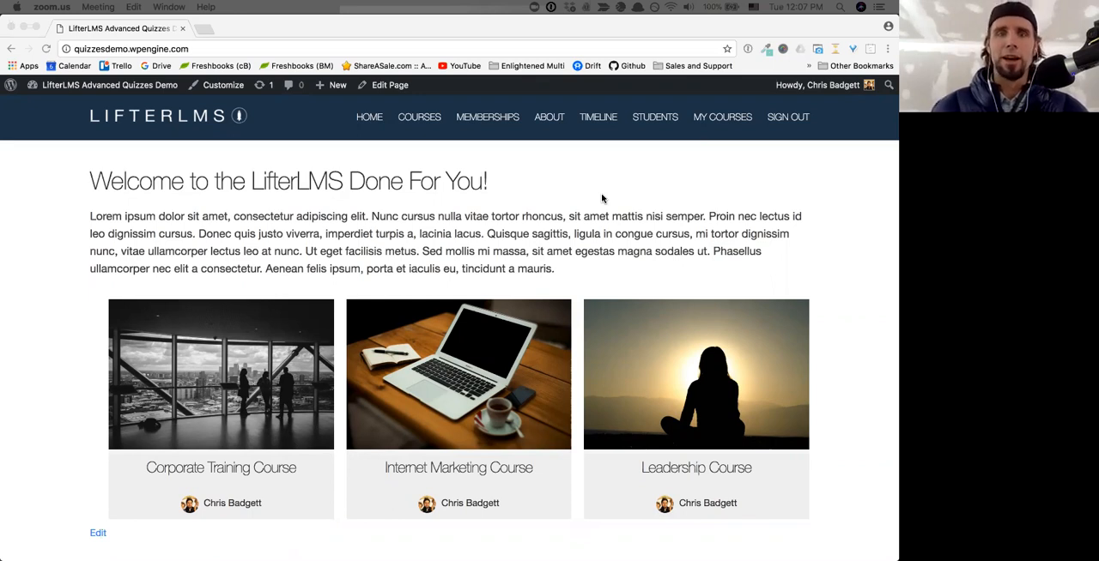
scroll(601, 198, down, 5)
scroll(601, 198, up, 5)
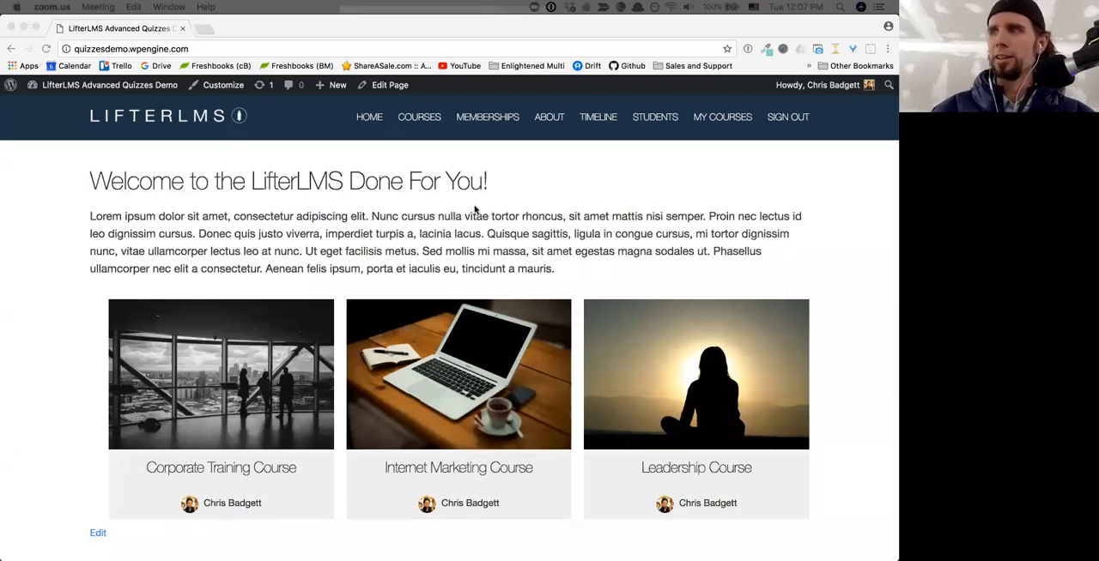
scroll(501, 257, down, 1)
scroll(502, 254, up, 1)
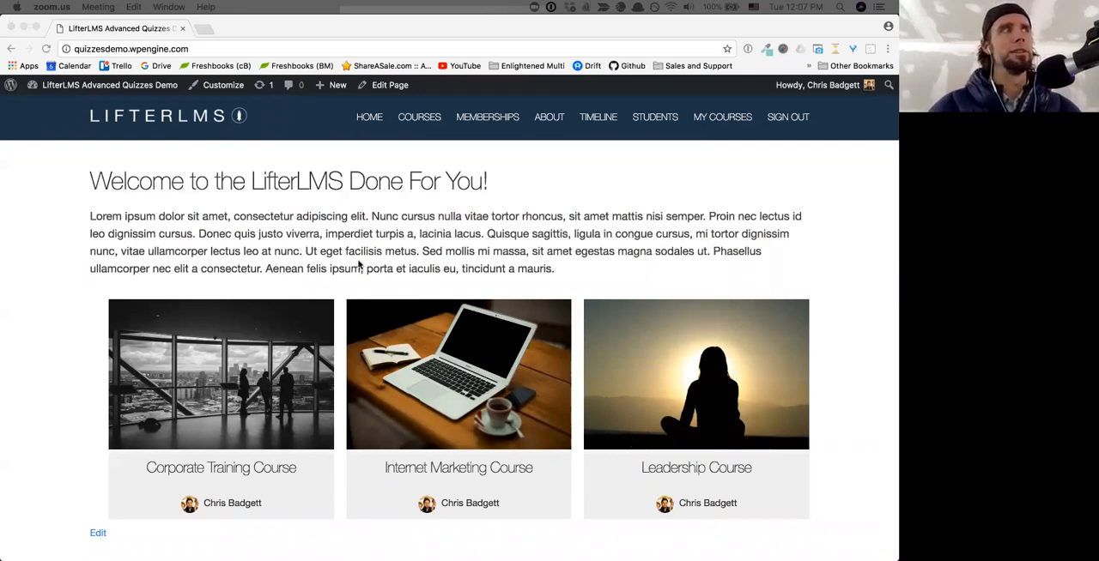
scroll(359, 265, down, 1)
scroll(359, 264, up, 1)
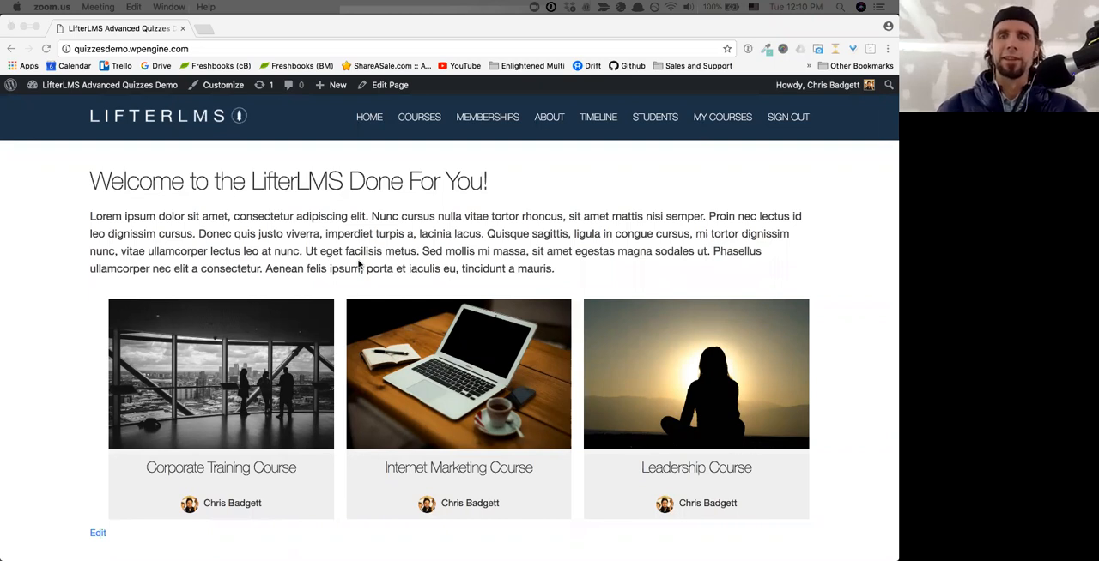
scroll(360, 266, down, 3)
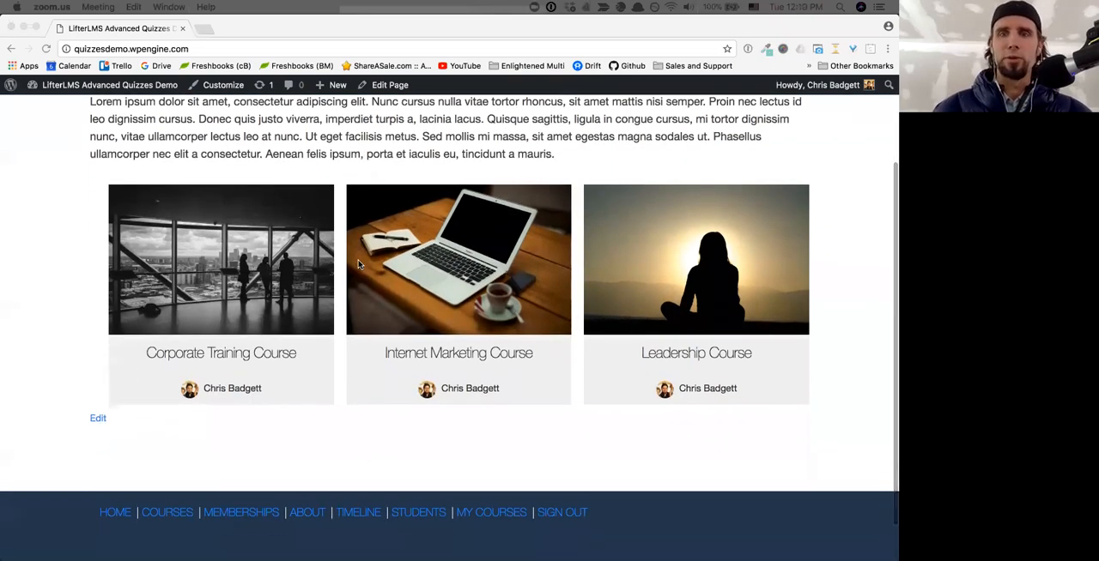
scroll(361, 265, up, 3)
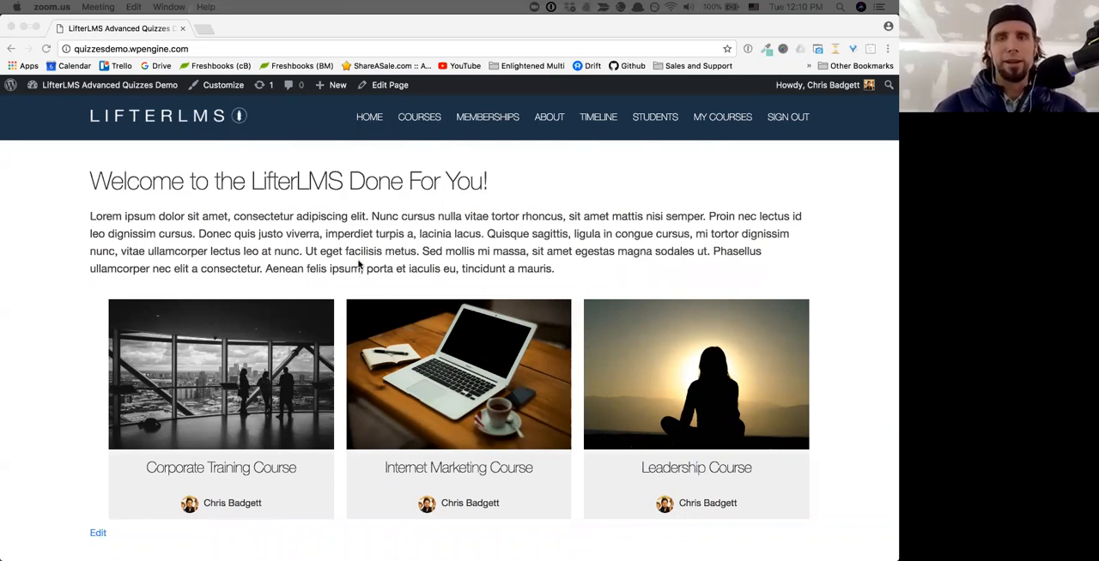
scroll(360, 265, down, 2)
scroll(359, 265, up, 2)
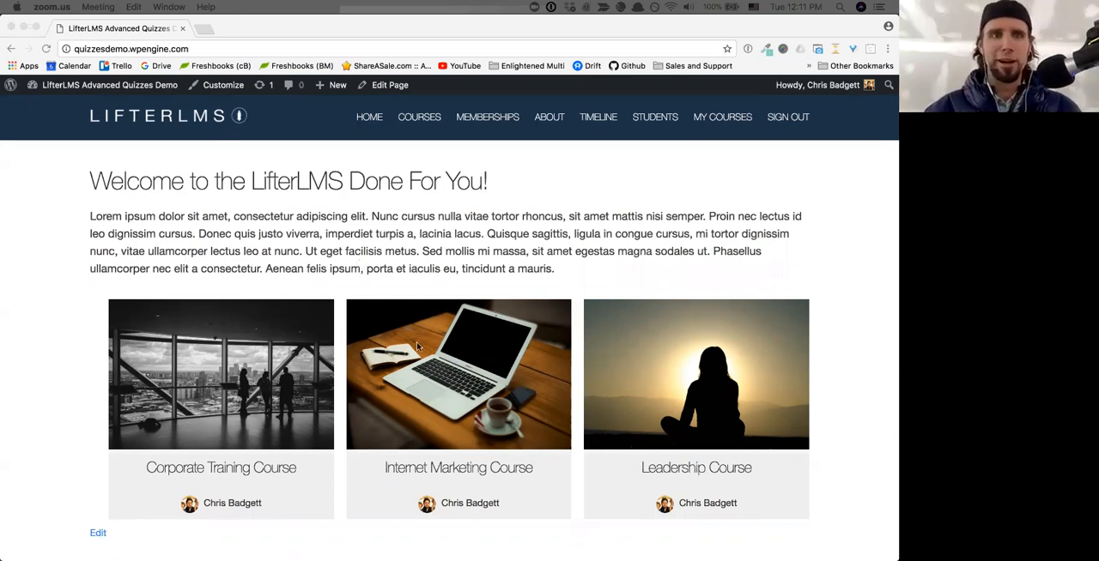
scroll(416, 345, down, 3)
scroll(416, 345, up, 3)
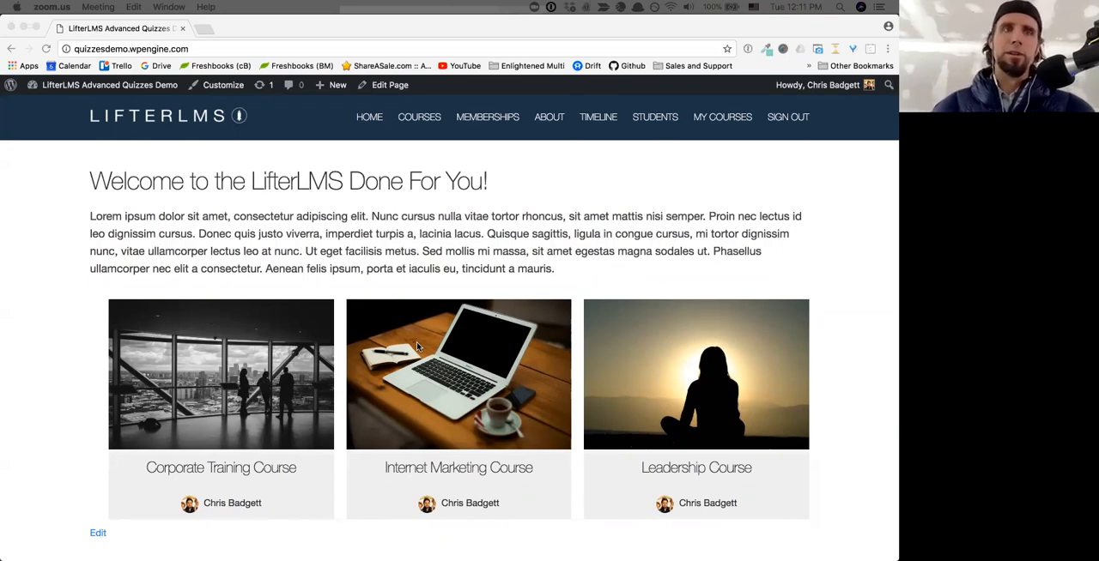
scroll(417, 345, down, 3)
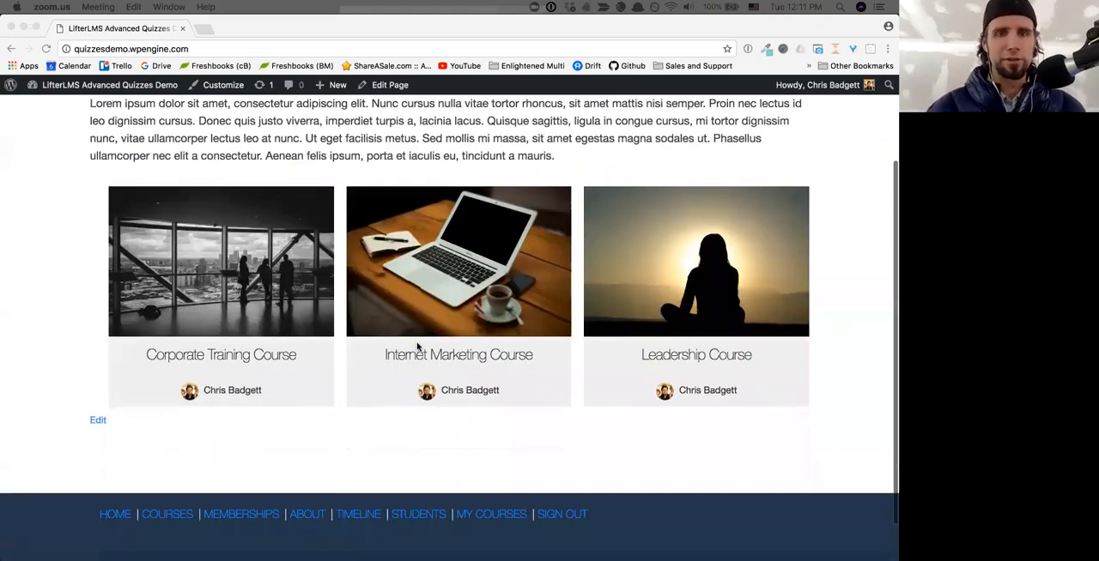
scroll(417, 345, up, 3)
scroll(416, 345, down, 3)
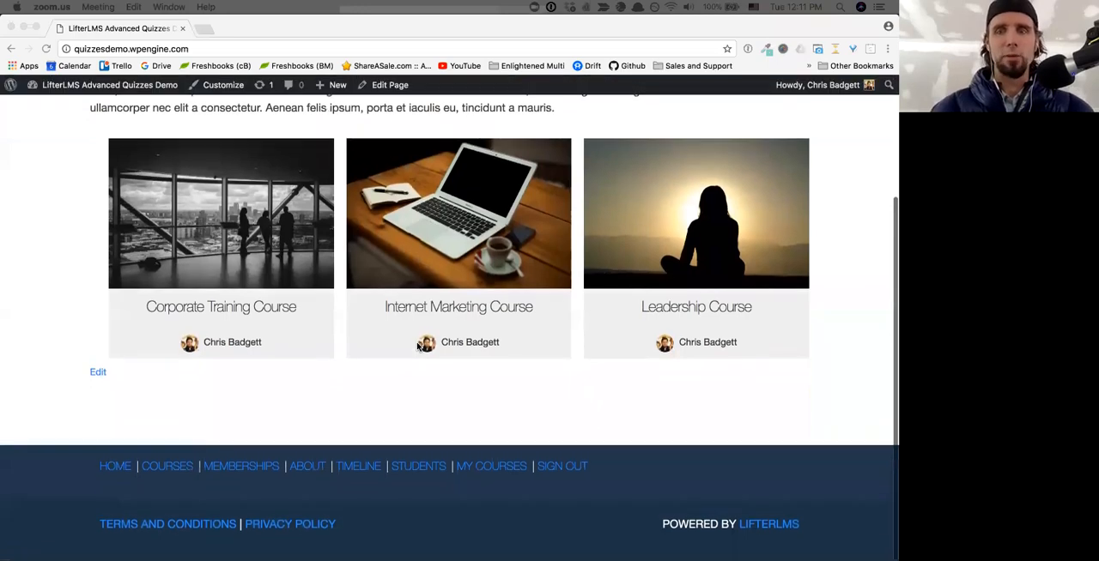
scroll(417, 345, up, 3)
scroll(417, 346, down, 1)
scroll(416, 346, up, 1)
scroll(416, 347, down, 3)
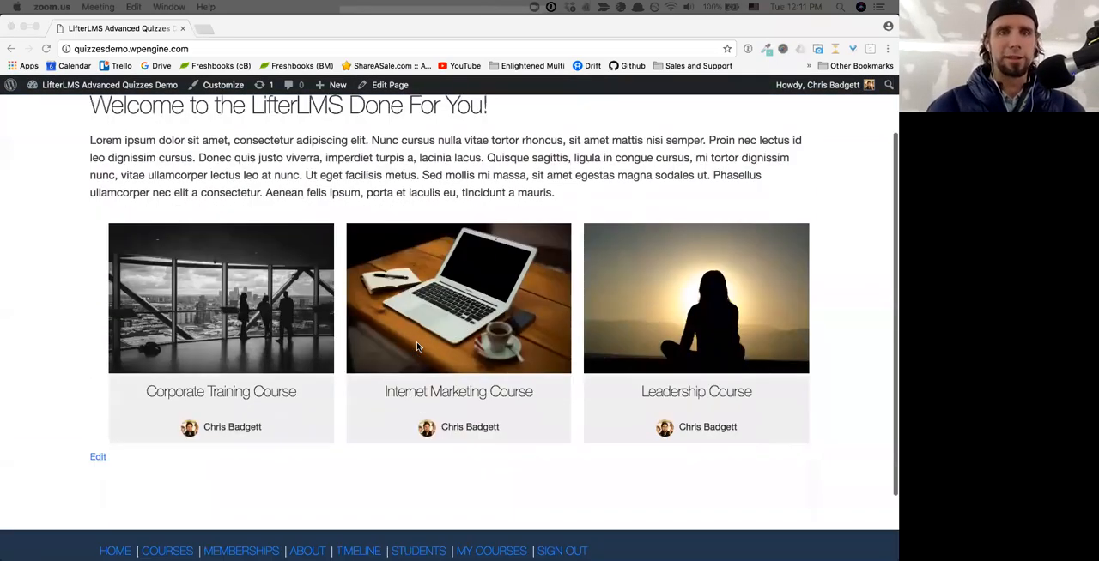
scroll(418, 345, up, 3)
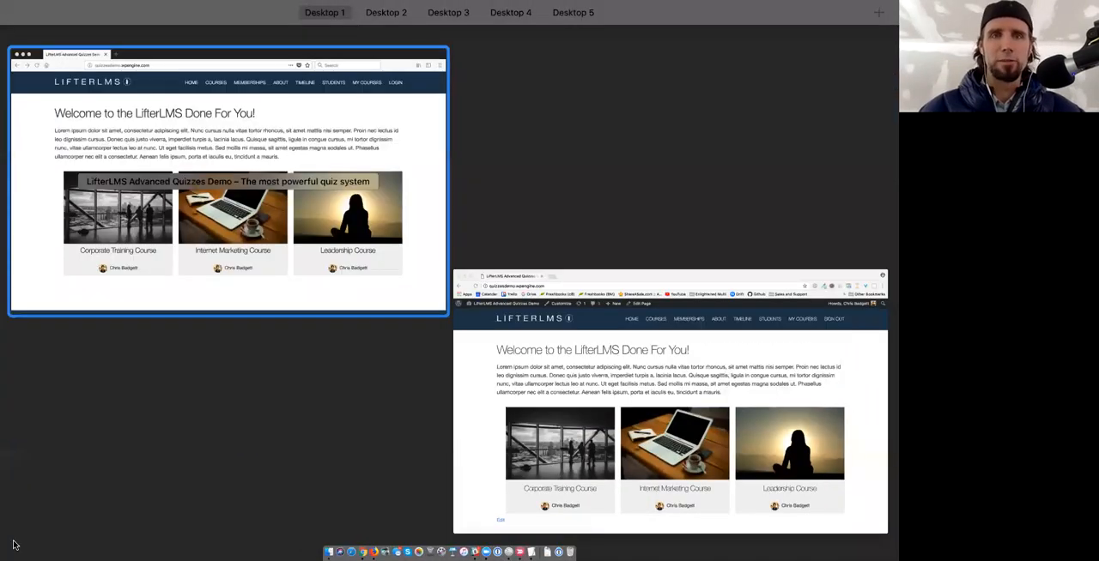
- Switch between the logged-in site in Chrome and the logged-out site in Firefox, ending in Firefox
click(228, 181)
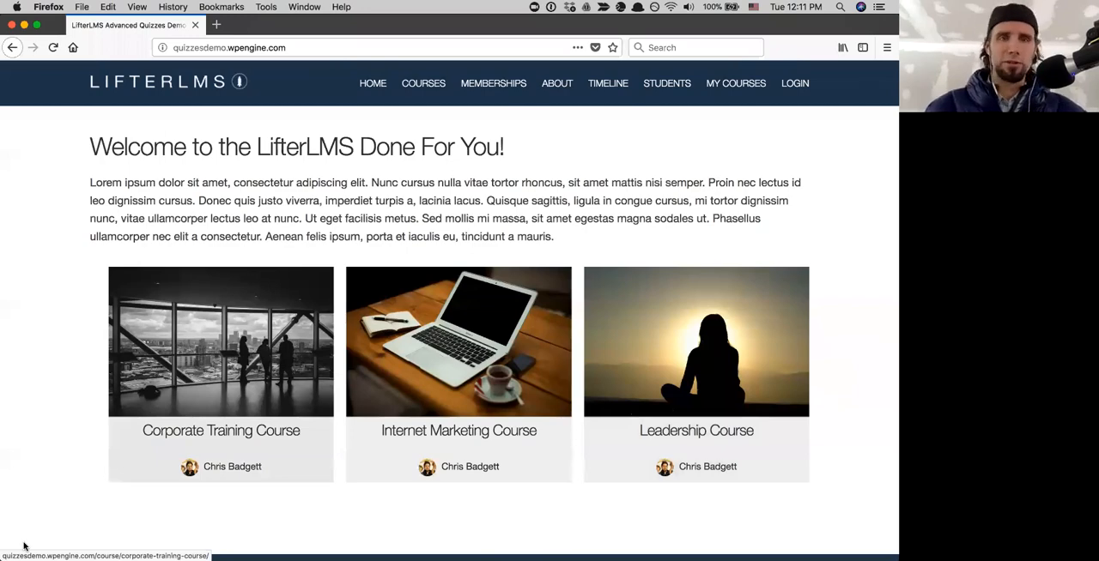
mouse_move(1, 558)
click(177, 153)
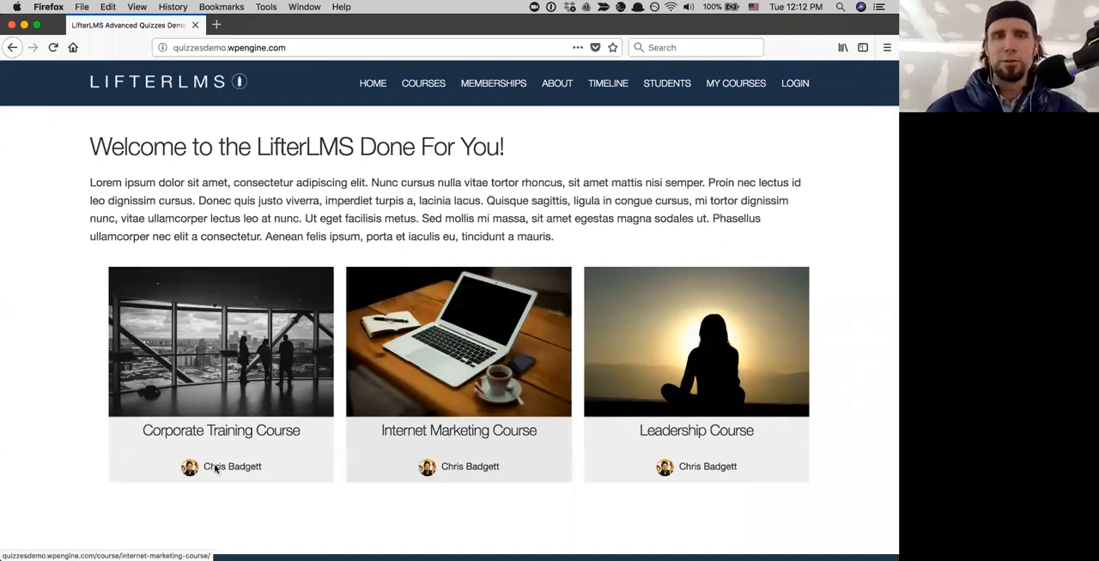
key(ctrl+Up)
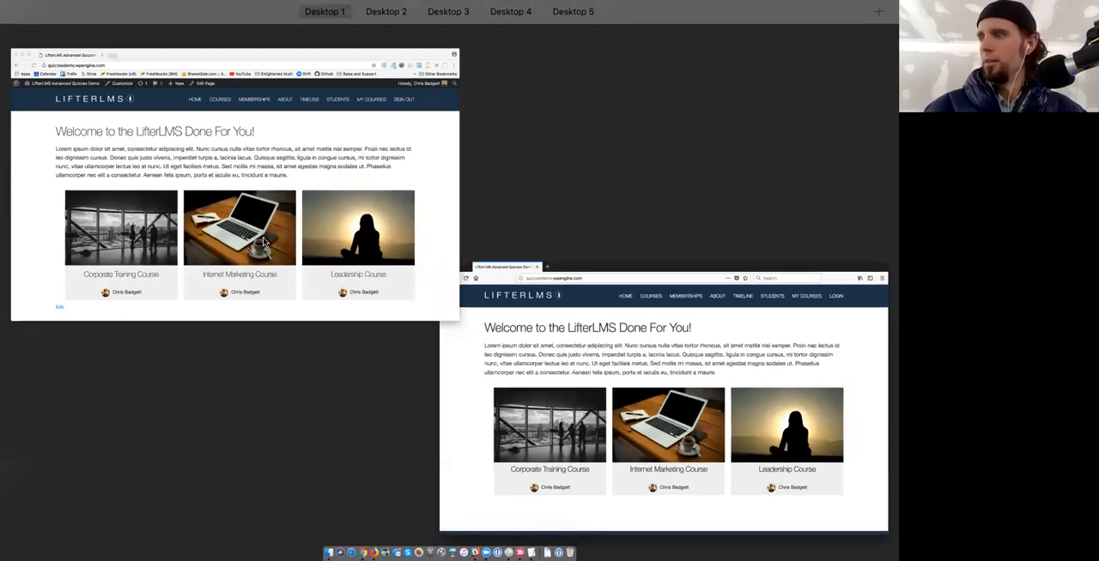
click(264, 242)
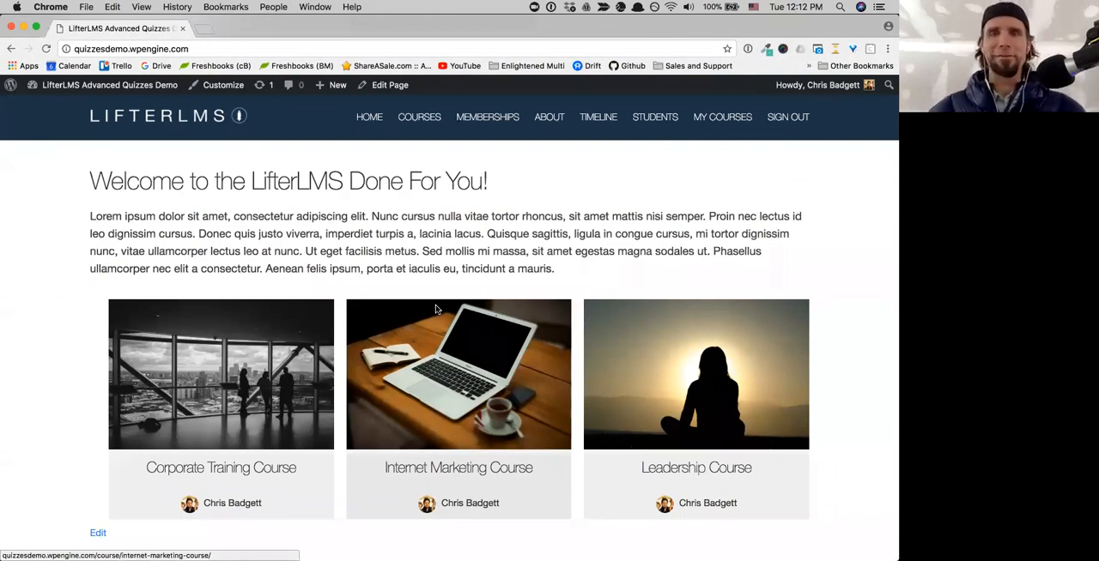
key(ctrl+Up)
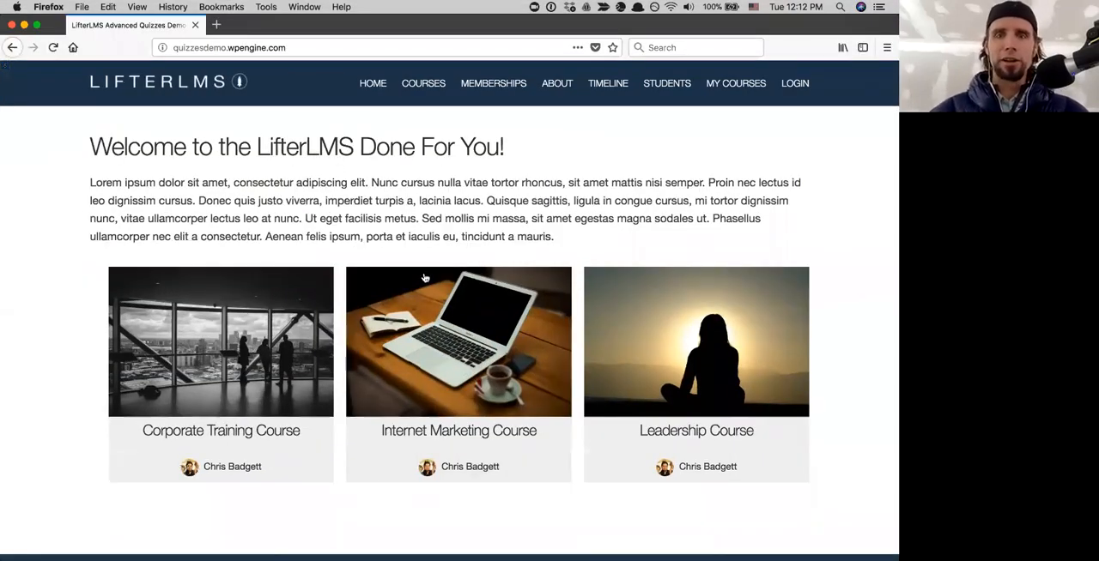
- Look over the course offerings and footer links on the logged-out home page
scroll(424, 277, down, 3)
scroll(424, 277, up, 2)
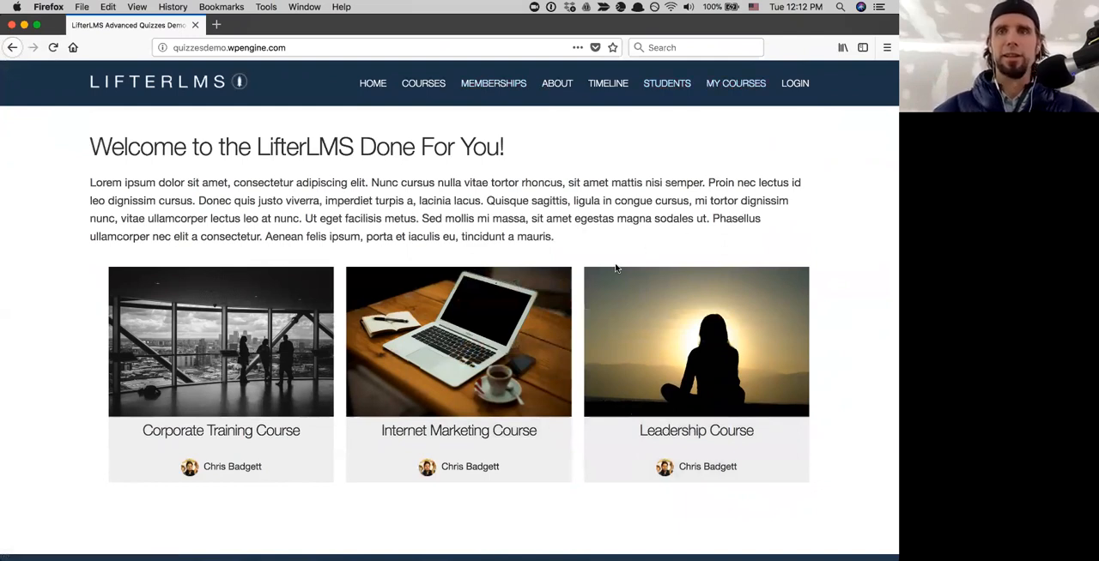
scroll(625, 306, down, 3)
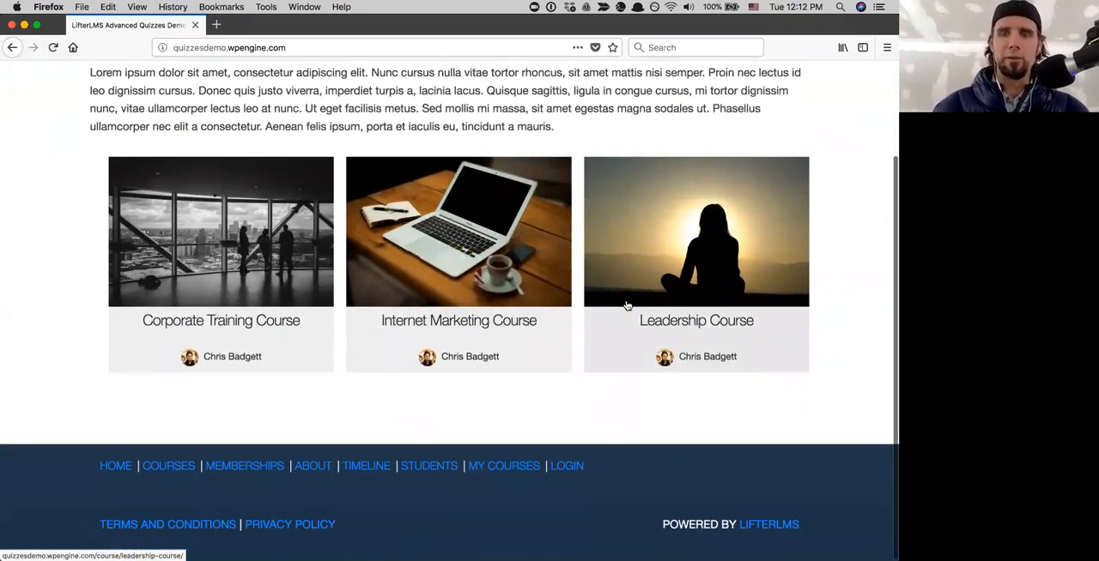
scroll(626, 307, up, 3)
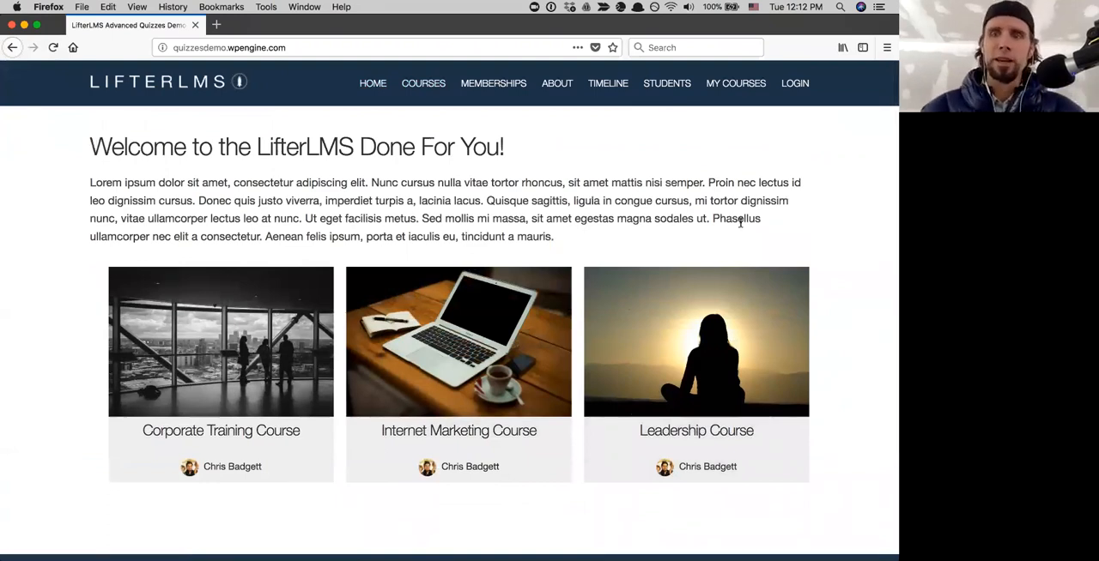
scroll(740, 221, down, 3)
scroll(739, 222, up, 3)
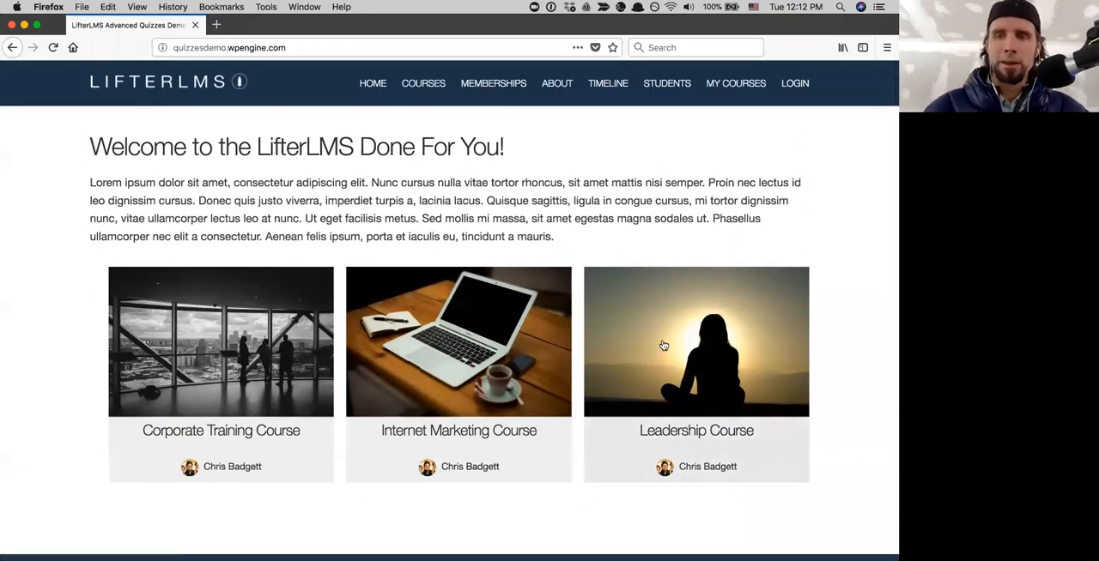
scroll(663, 345, down, 2)
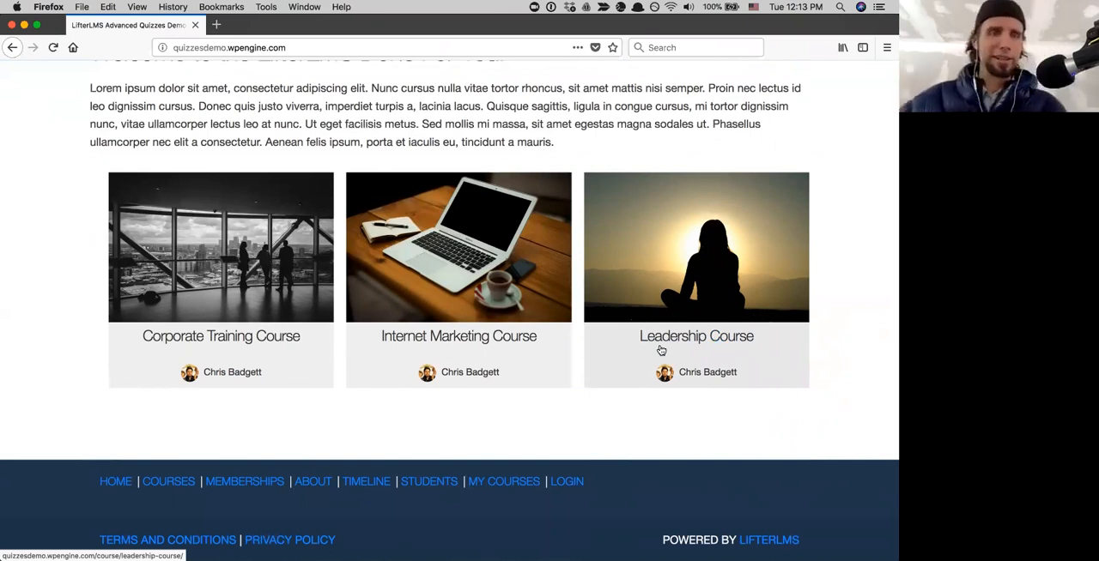
scroll(661, 350, up, 2)
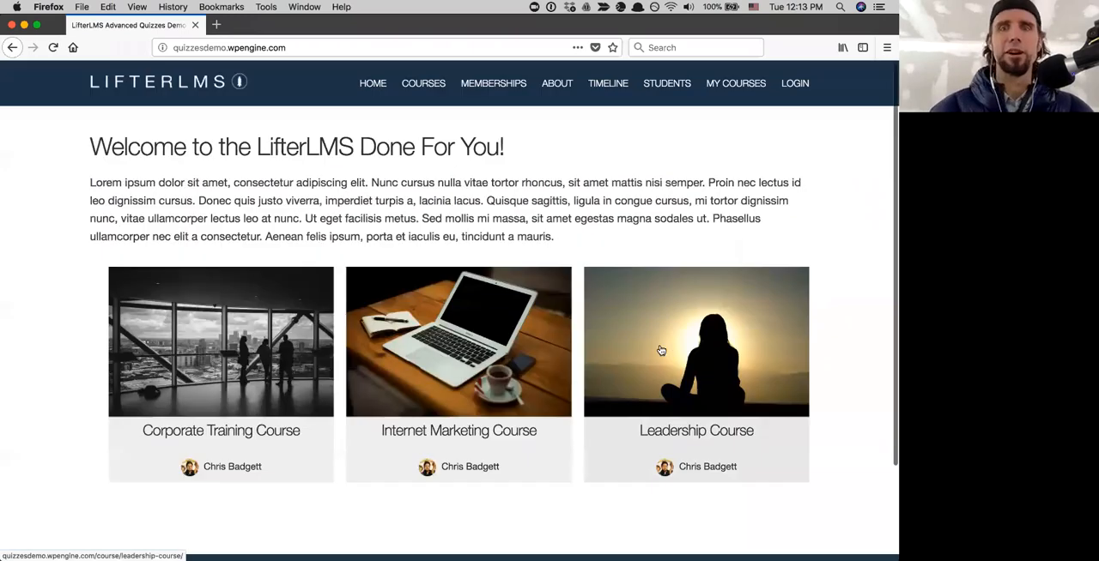
scroll(660, 350, down, 2)
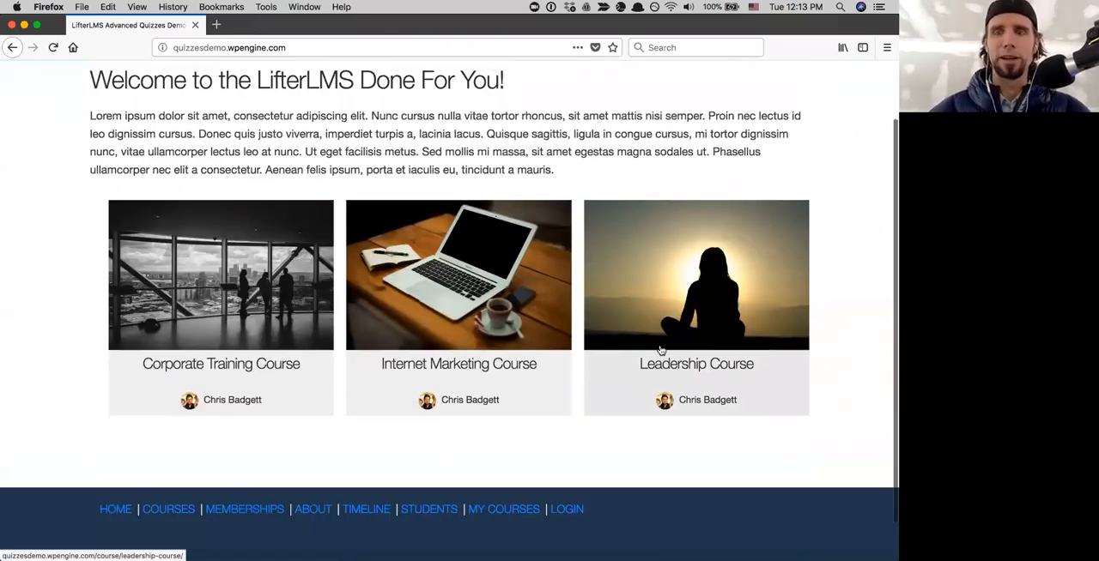
scroll(661, 350, up, 2)
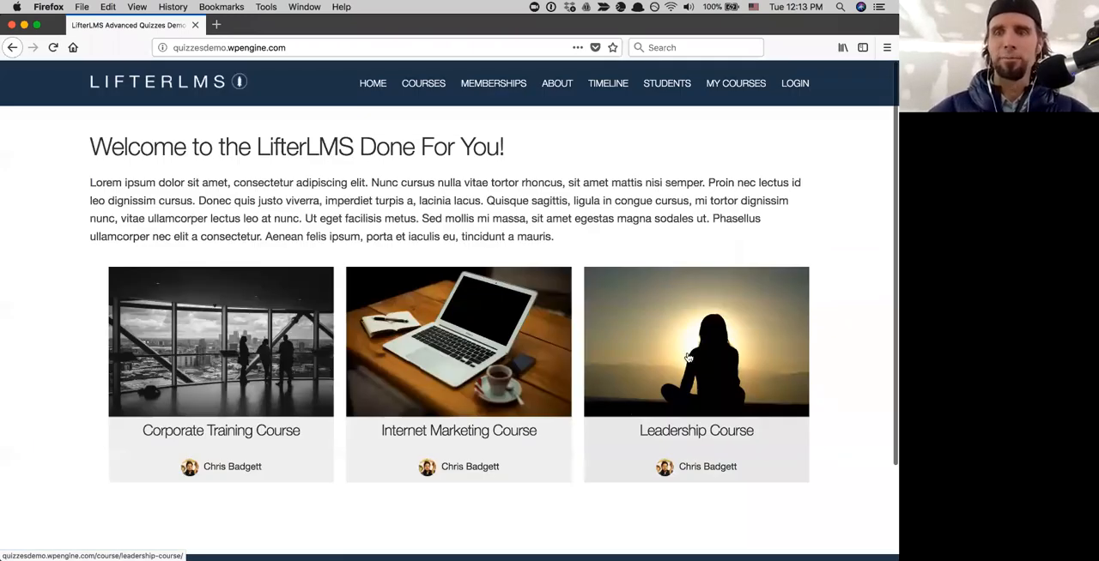
scroll(699, 362, down, 2)
scroll(675, 340, up, 2)
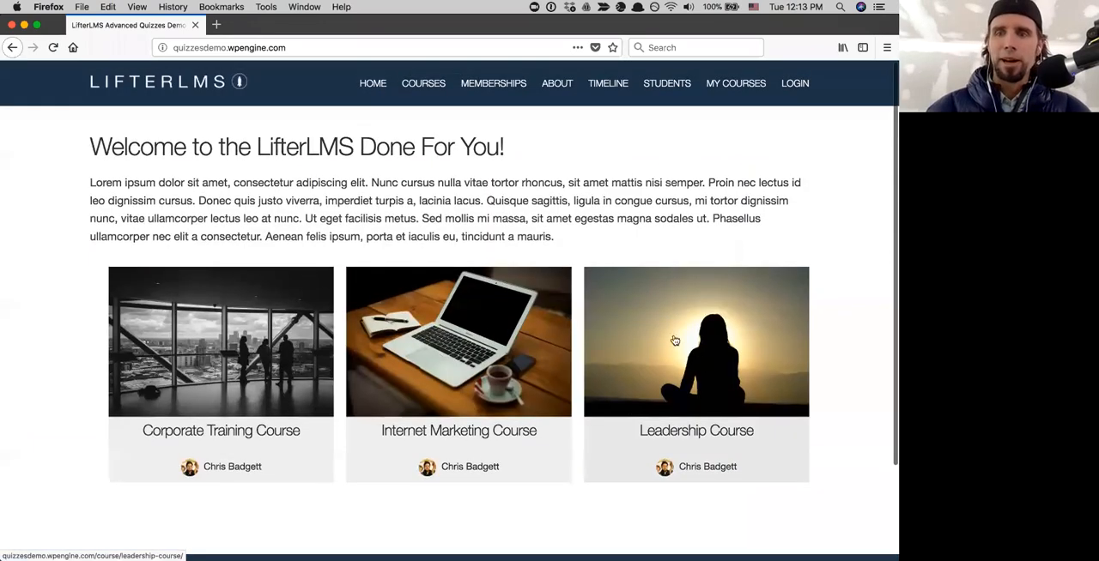
- Open the Leadership Course page and review its lessons and access plans
click(659, 431)
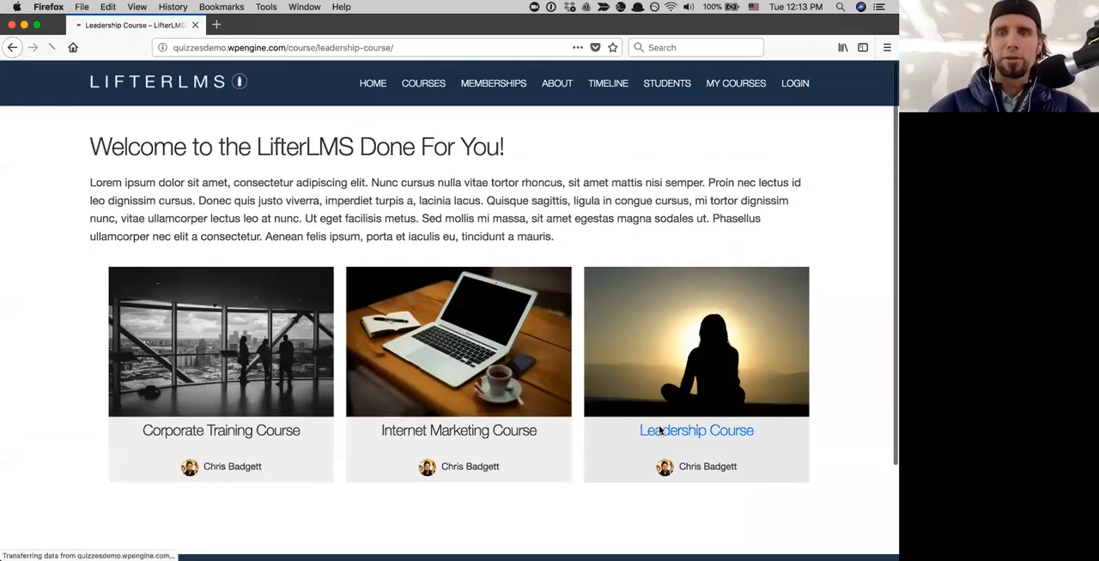
scroll(659, 431, down, 5)
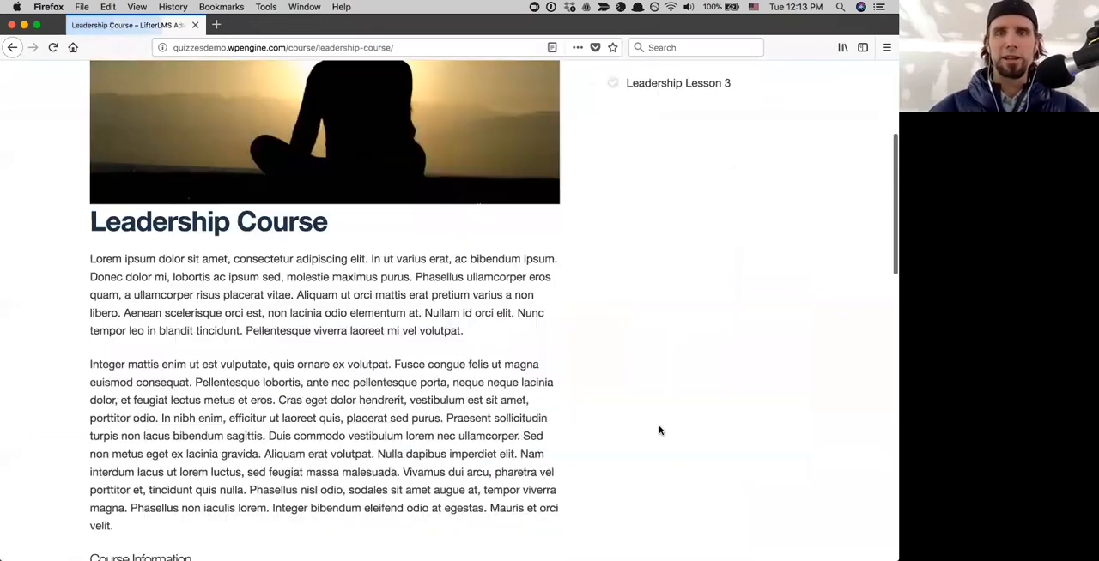
scroll(659, 427, down, 3)
scroll(659, 425, up, 8)
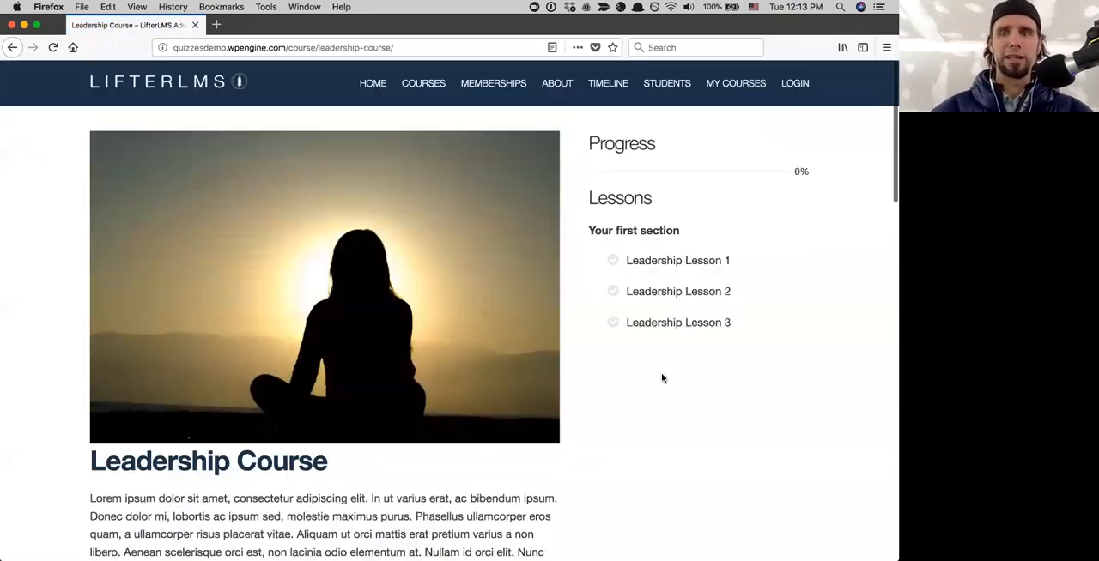
scroll(653, 401, down, 10)
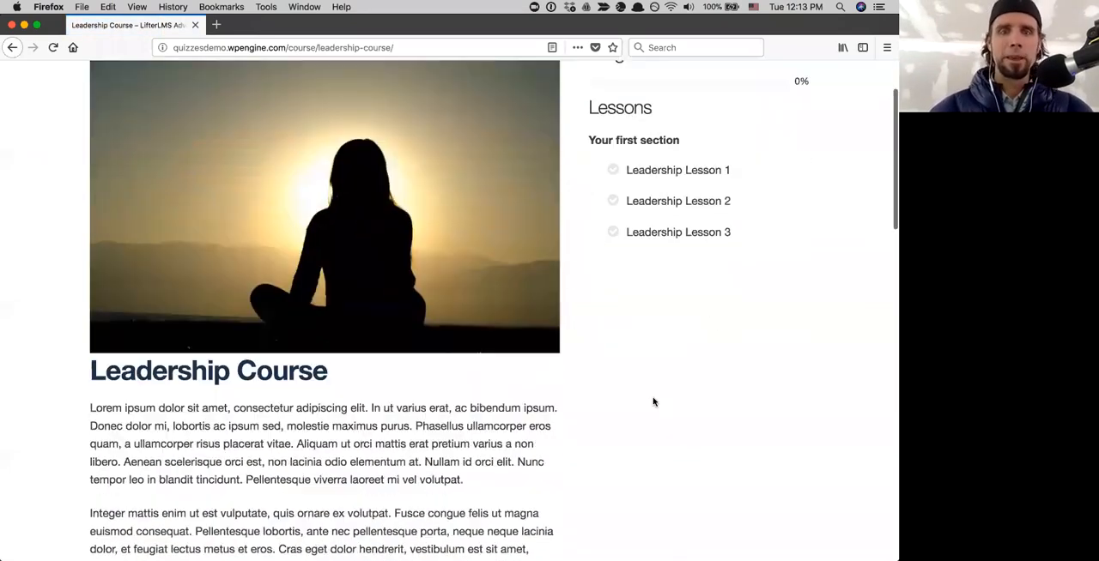
scroll(112, 361, down, 2)
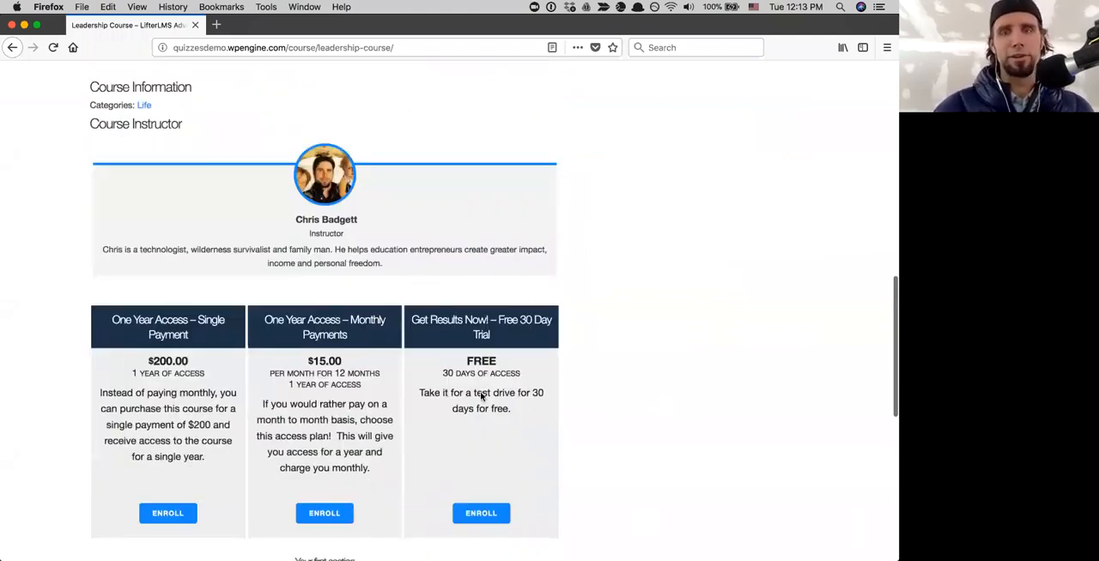
scroll(615, 422, down, 5)
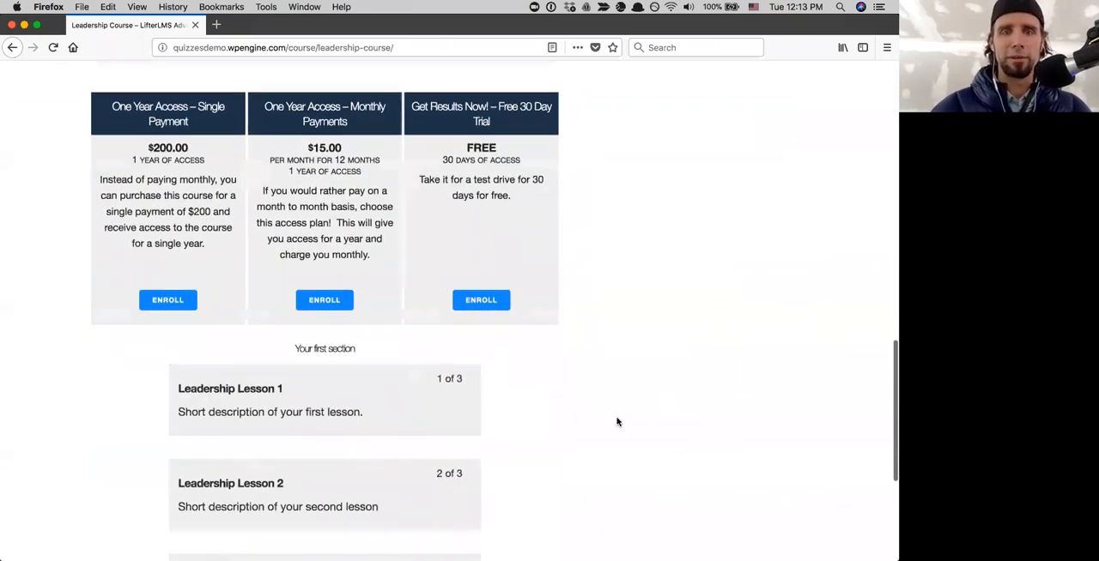
scroll(615, 422, up, 2)
scroll(615, 421, down, 3)
mouse_move(339, 340)
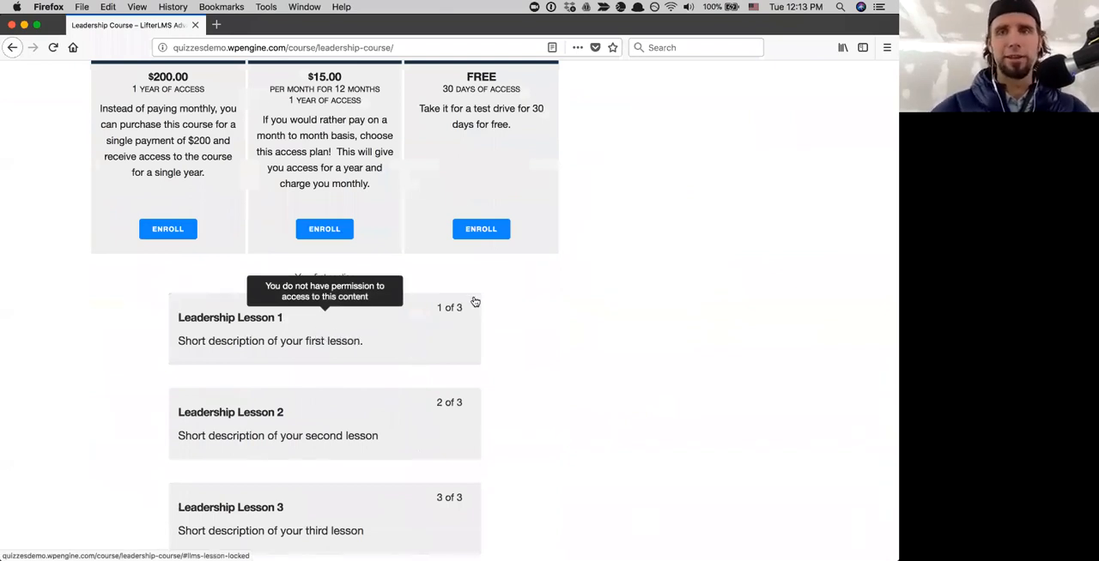
- Choose the free 30-day access plan for the Leadership Course and enter the student's email address in lowercase
click(473, 240)
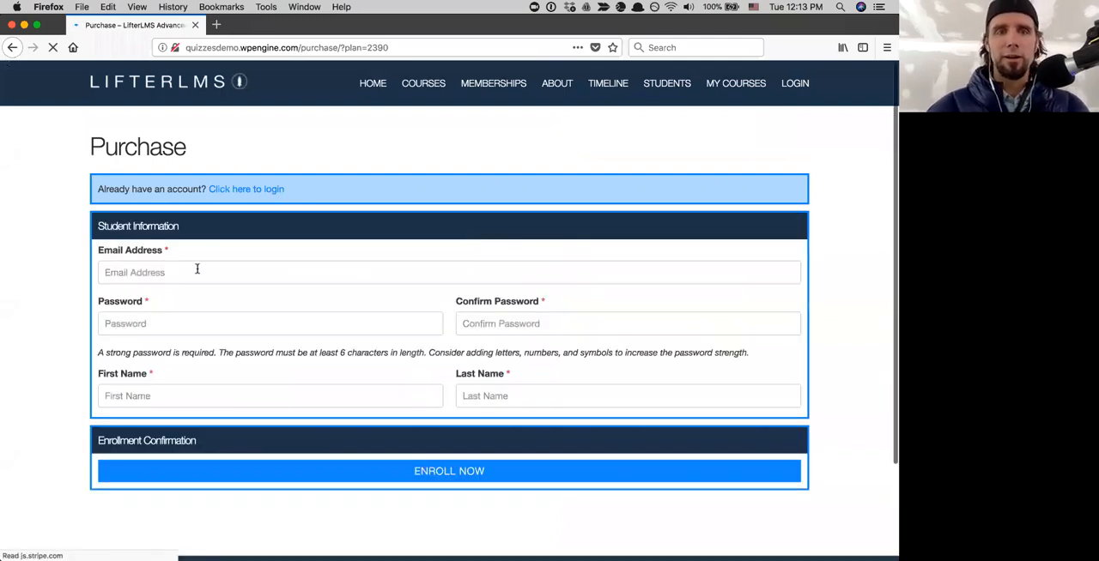
click(196, 270)
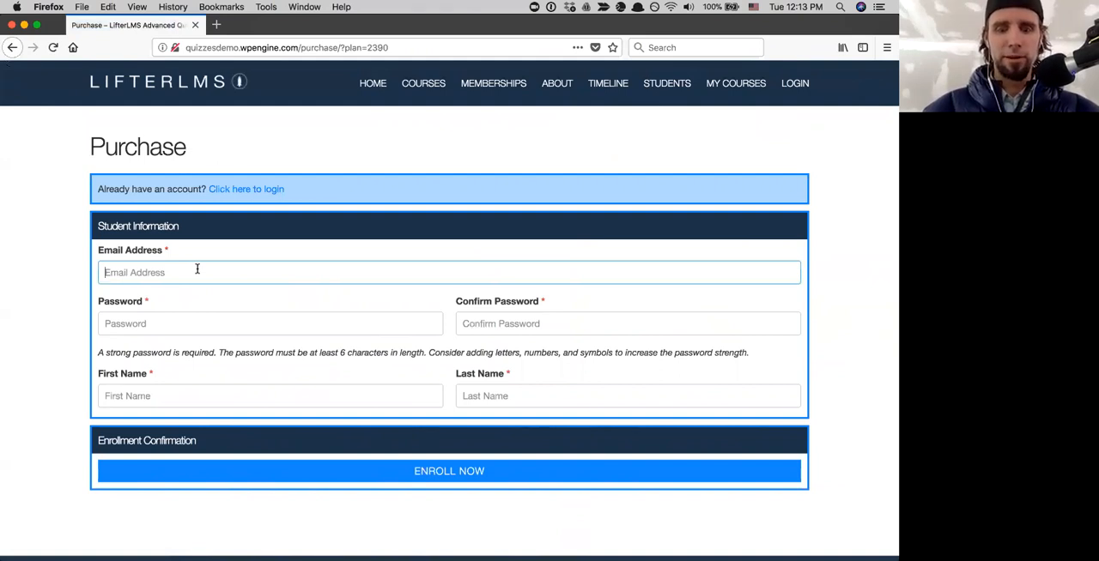
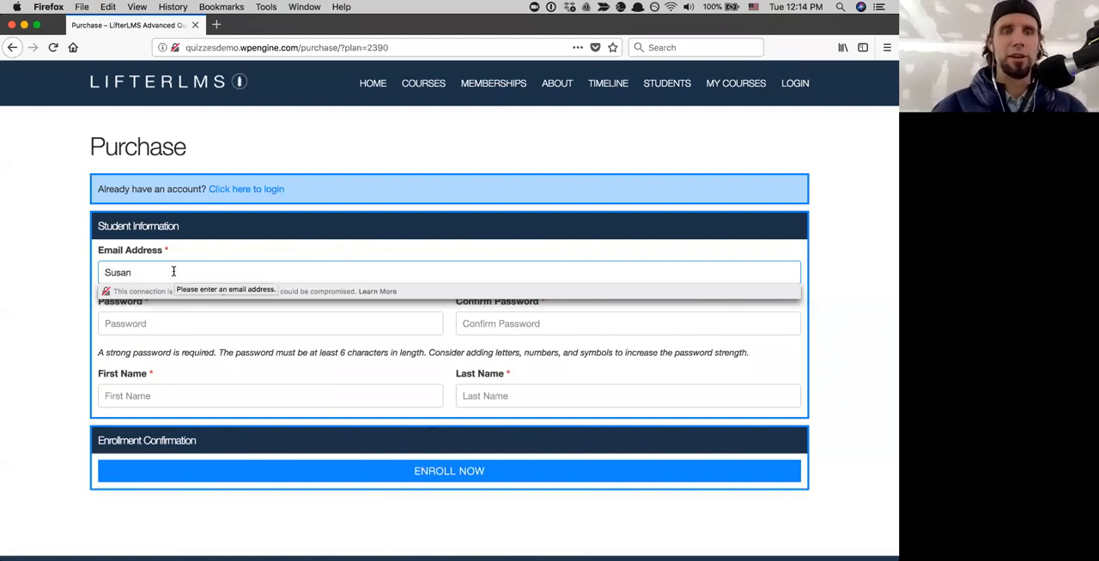
click(104, 272)
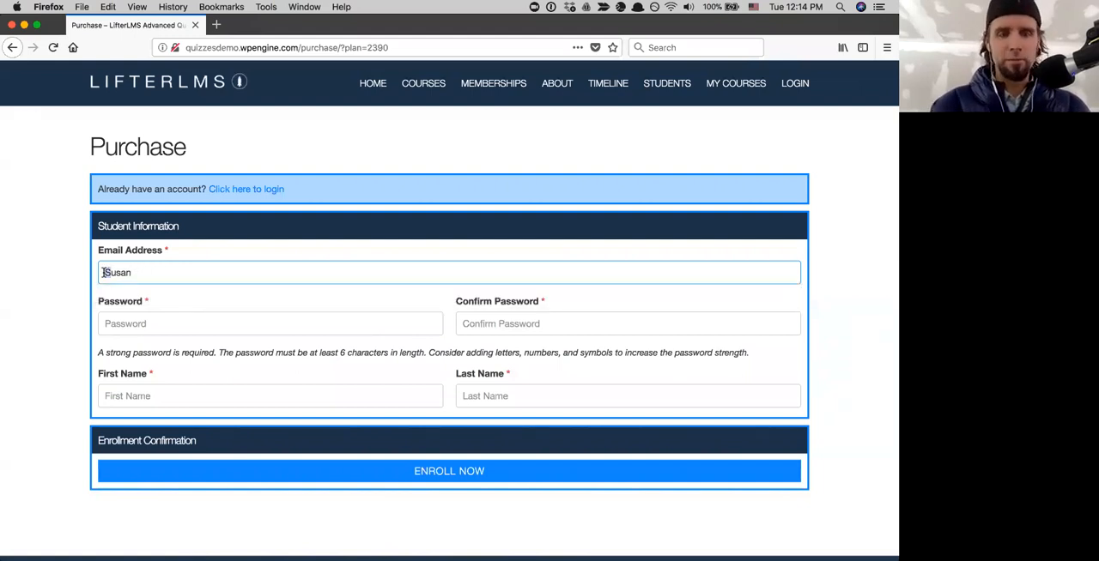
click(128, 272)
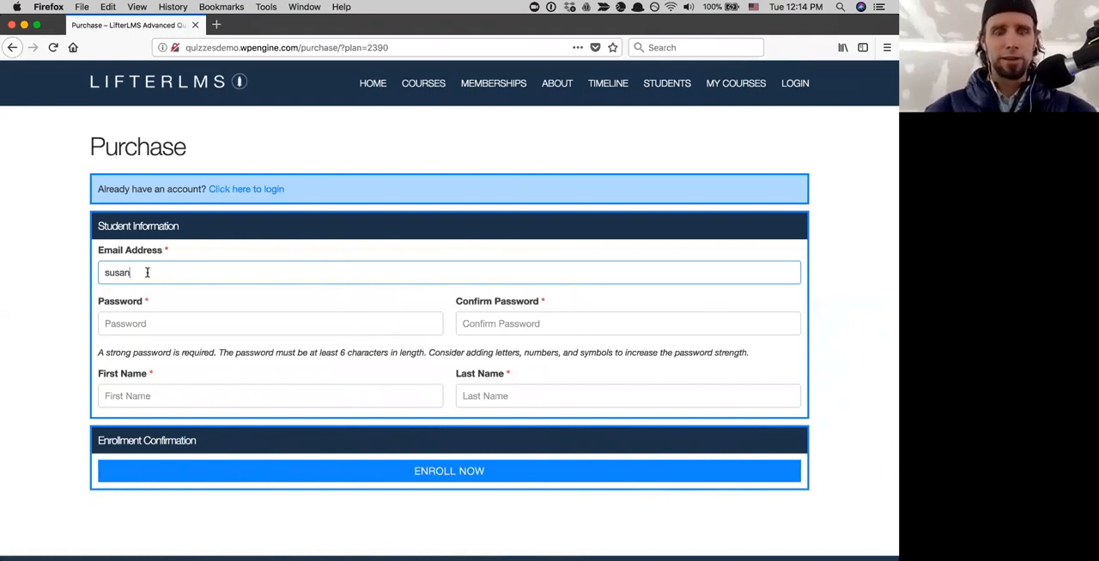
text(@lifterlms.com)
- Enter the account password for the new student and repeat it as the confirmation
click(121, 328)
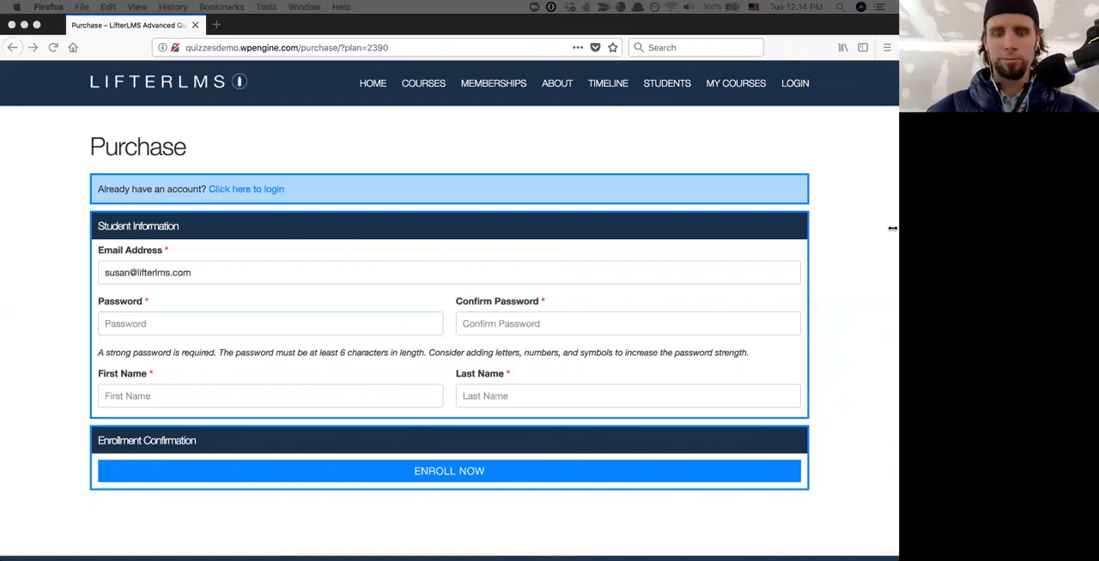
click(126, 325)
key(super+v)
click(482, 326)
key(super+v)
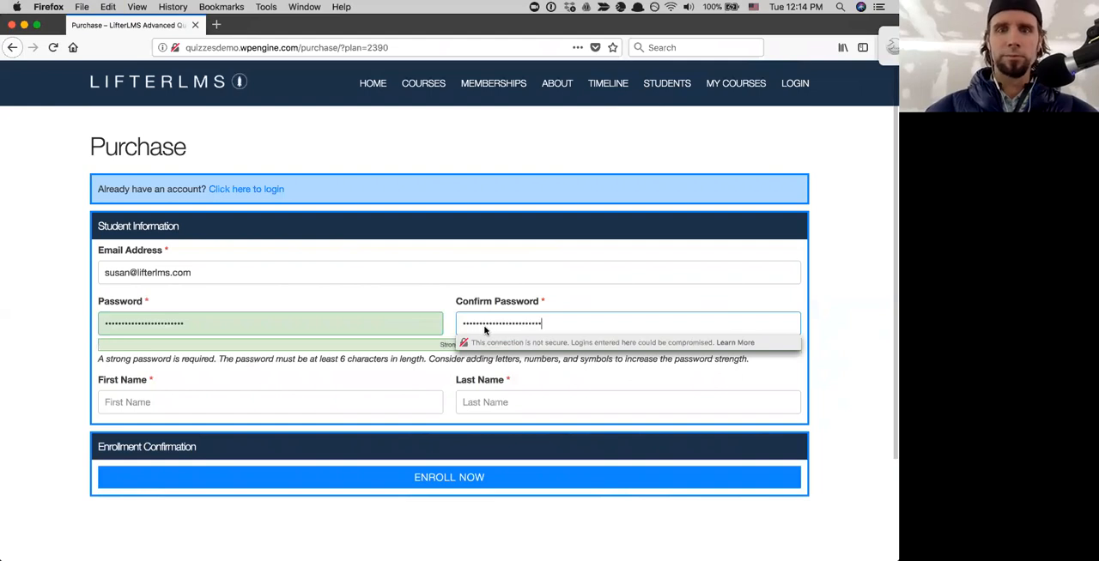
- Fill in the student's first name and last name in the student information
click(290, 397)
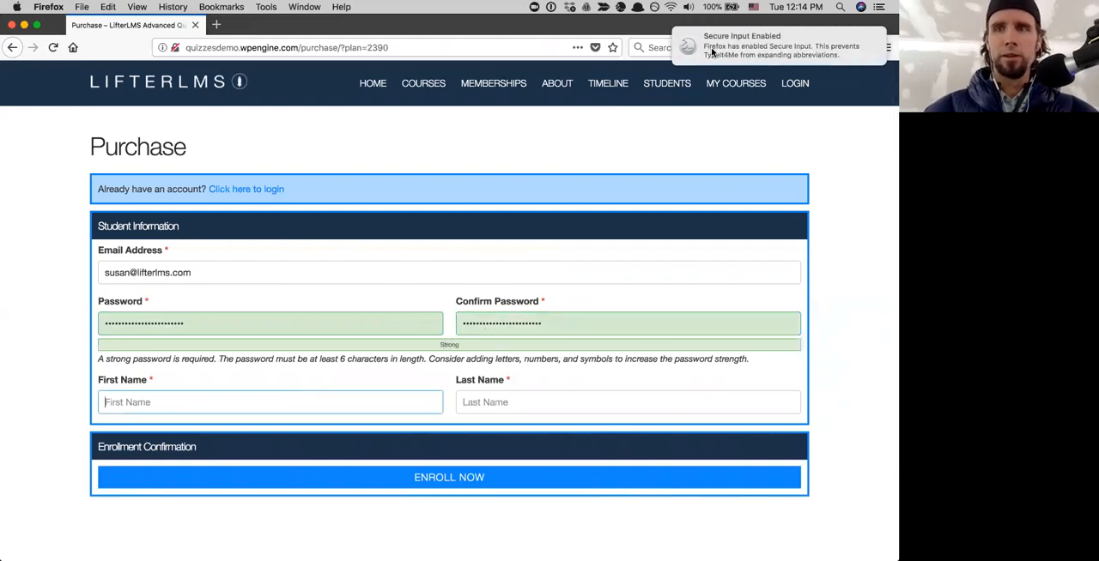
click(465, 405)
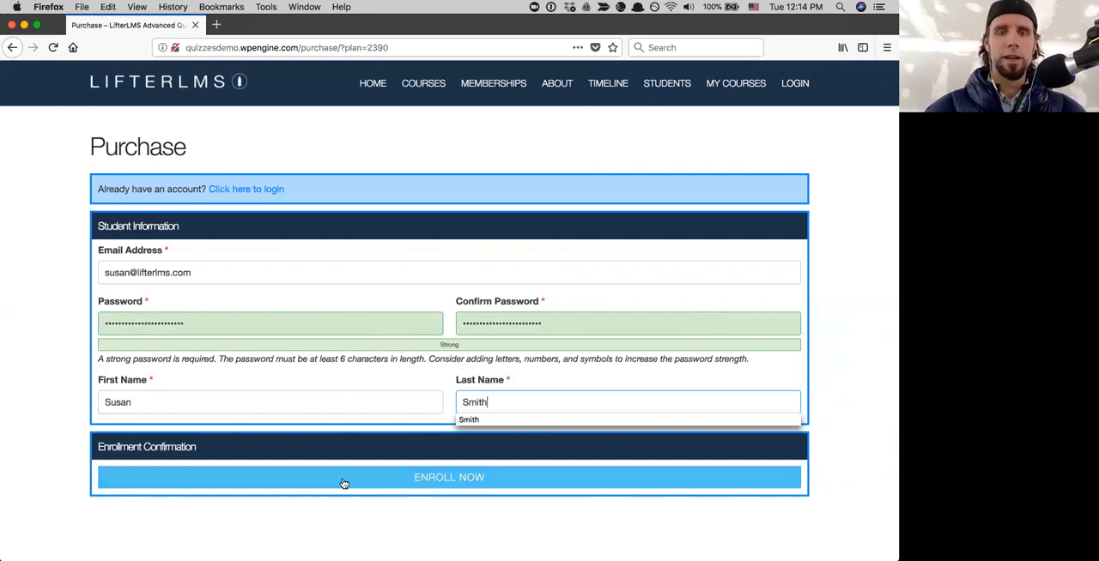
click(345, 522)
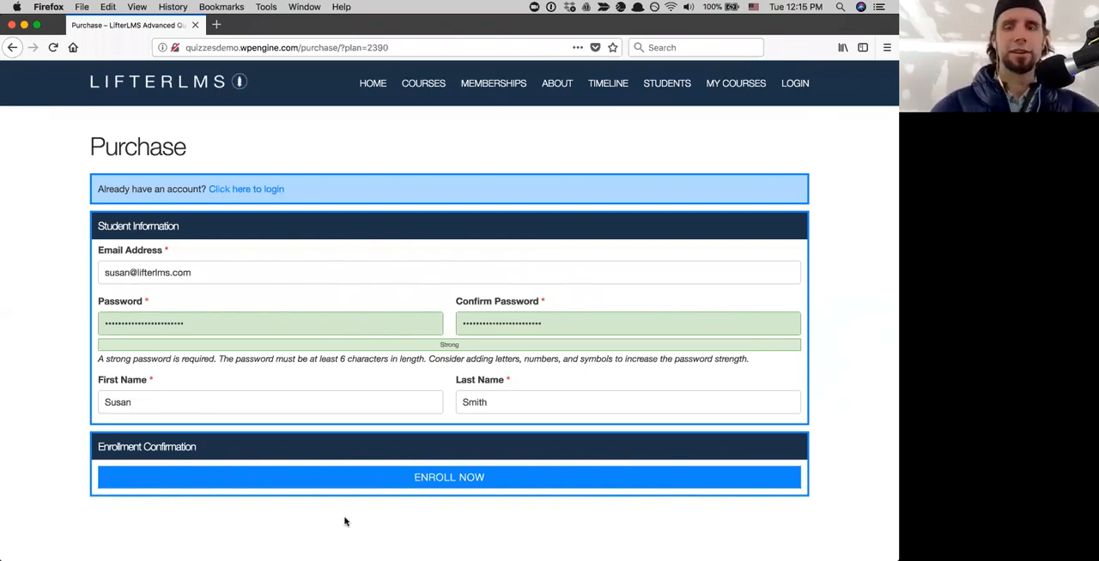
- Submit the enrollment without saving the login in the browser, and dismiss the enrollment notification
click(378, 483)
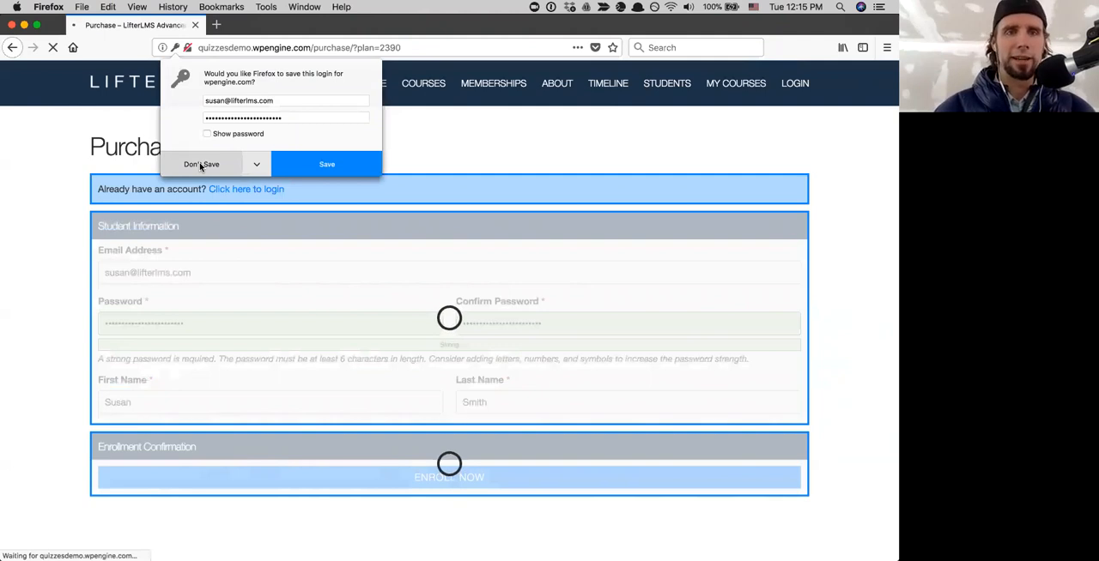
click(201, 165)
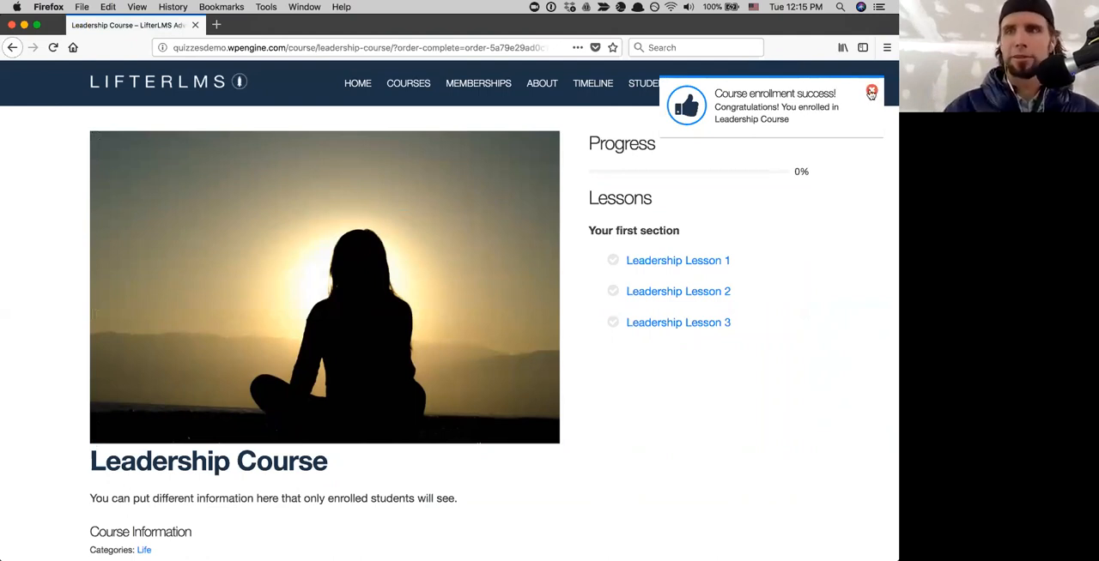
click(872, 93)
- Look over the Leadership Course page as an enrolled student and open Leadership Lesson 1
scroll(809, 304, down, 5)
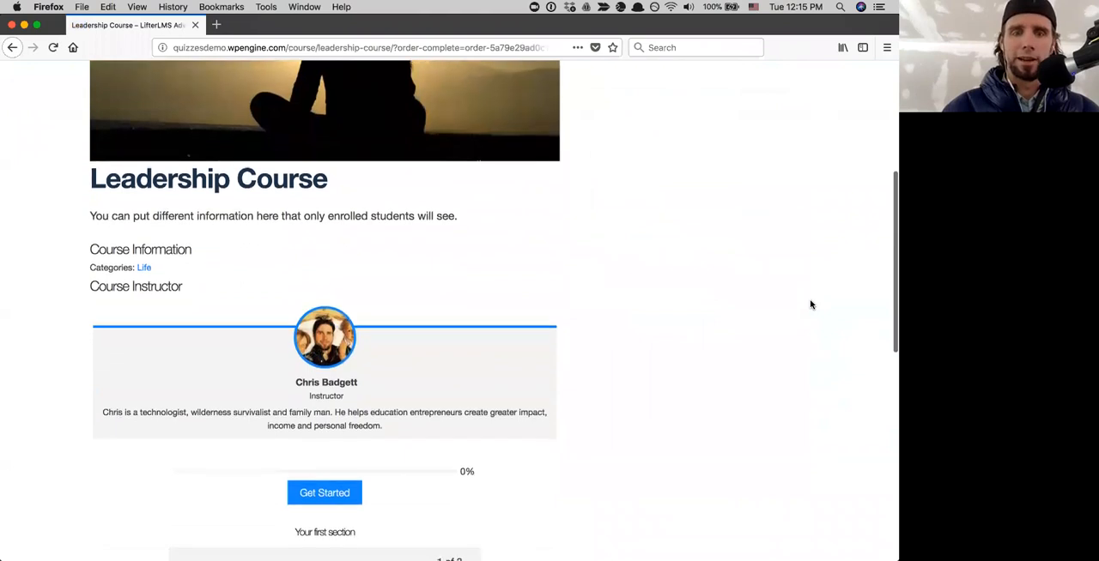
scroll(810, 304, down, 3)
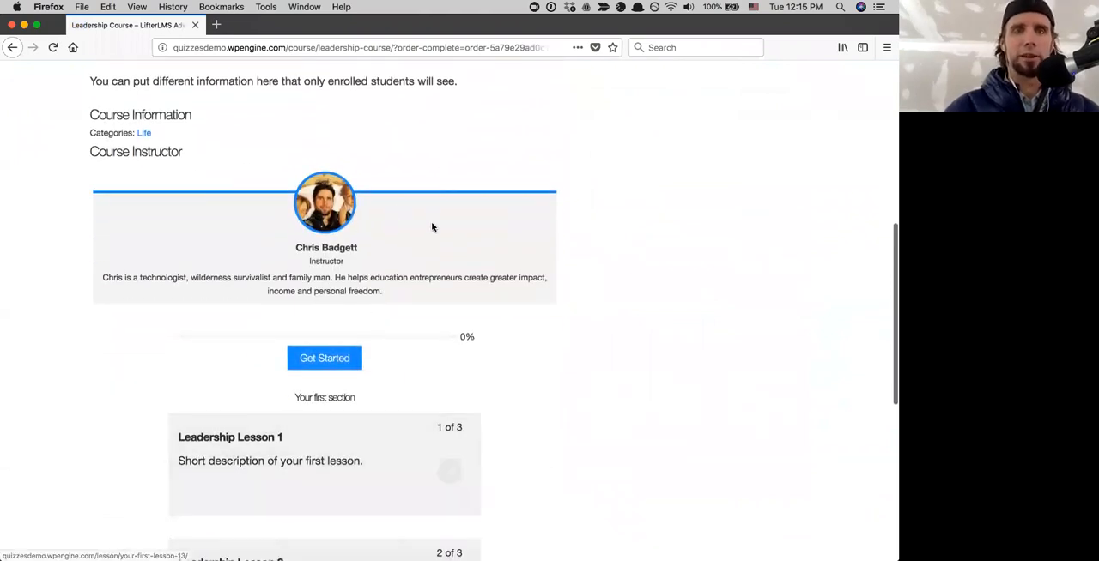
scroll(432, 227, up, 8)
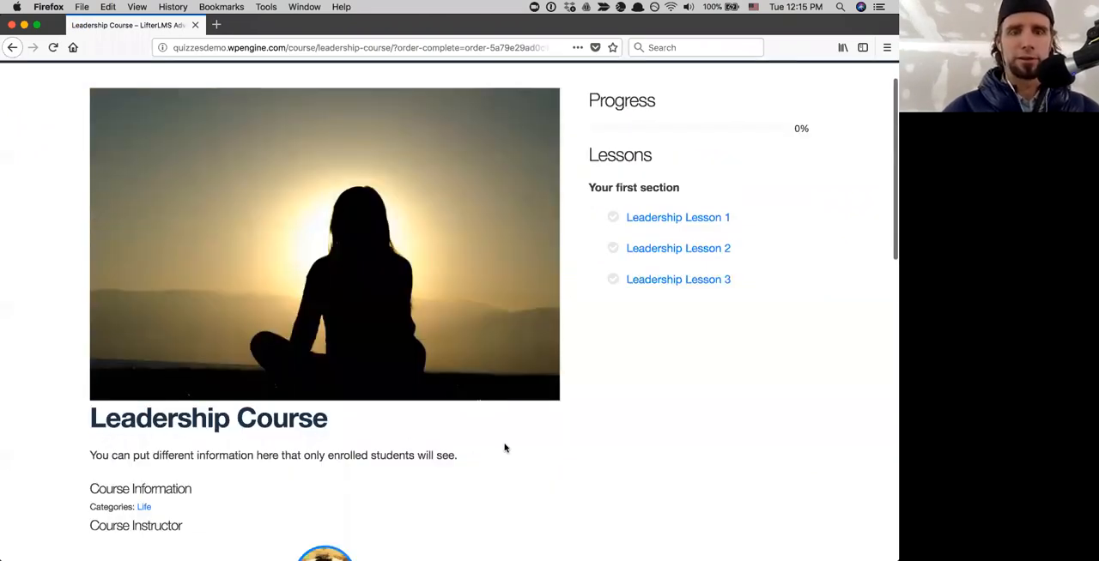
scroll(505, 448, down, 8)
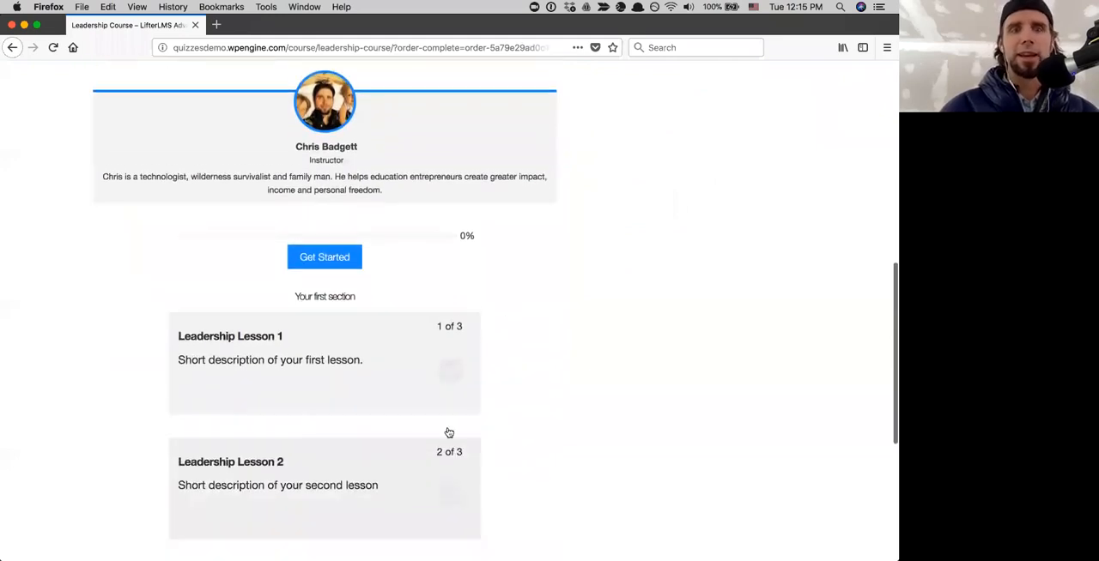
click(326, 370)
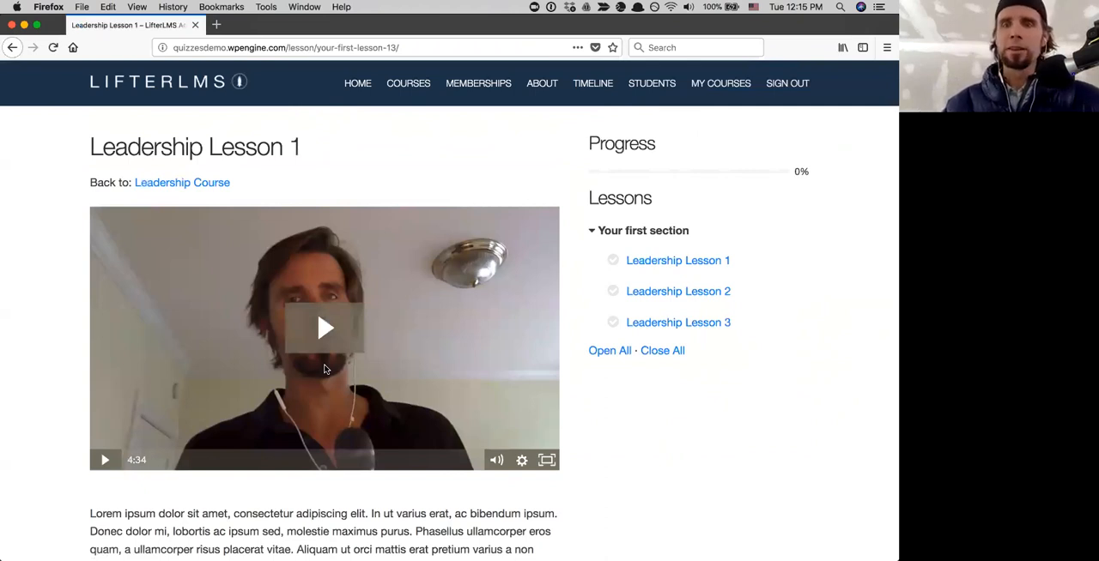
- Review the Leadership Lesson 1 content, then open and start its quiz
scroll(648, 465, down, 5)
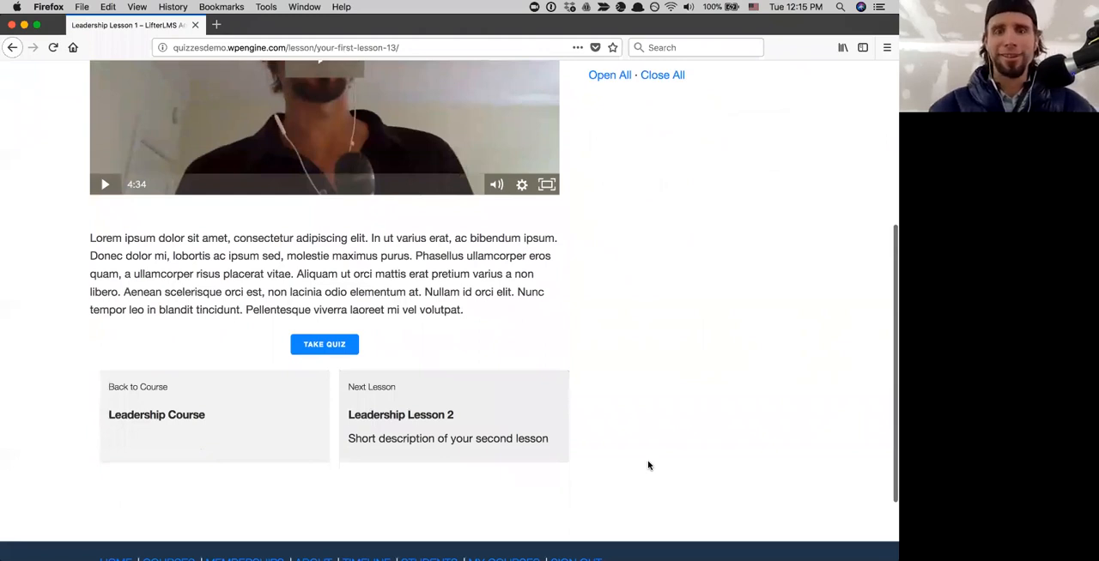
scroll(648, 465, down, 1)
scroll(648, 465, up, 3)
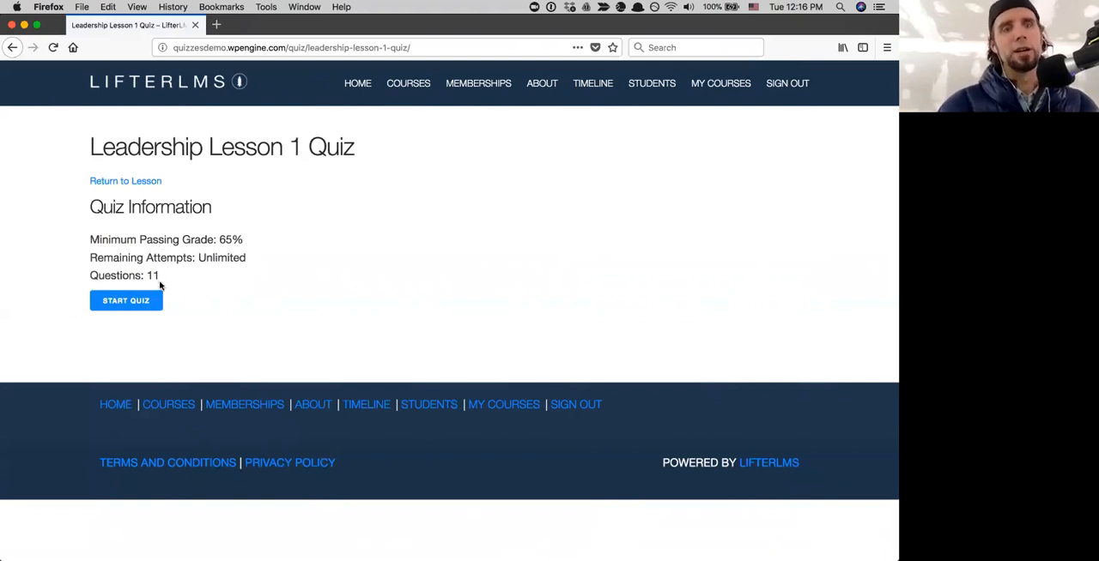
click(135, 307)
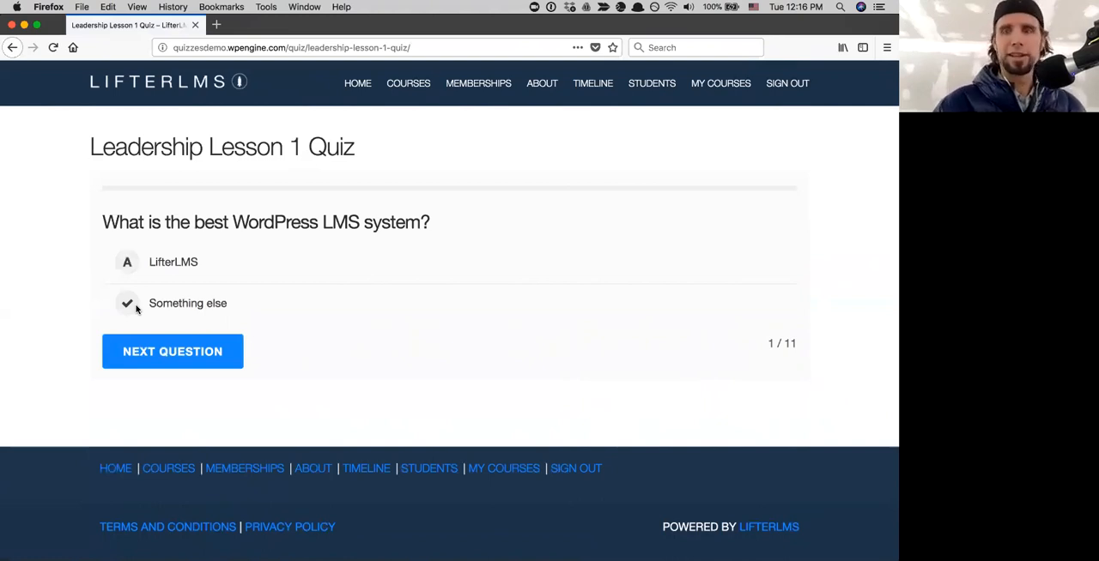
- Try both choices for the best WordPress LMS system, answer with LifterLMS and go on to question 2
click(138, 258)
click(115, 305)
click(119, 269)
click(128, 300)
click(128, 262)
click(131, 303)
click(129, 265)
click(129, 264)
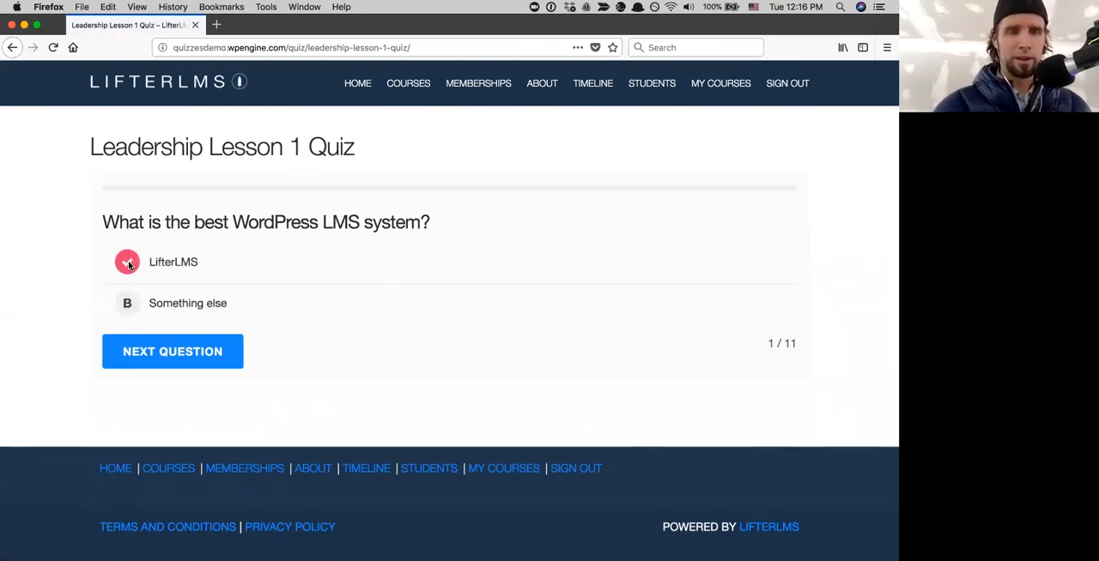
click(204, 348)
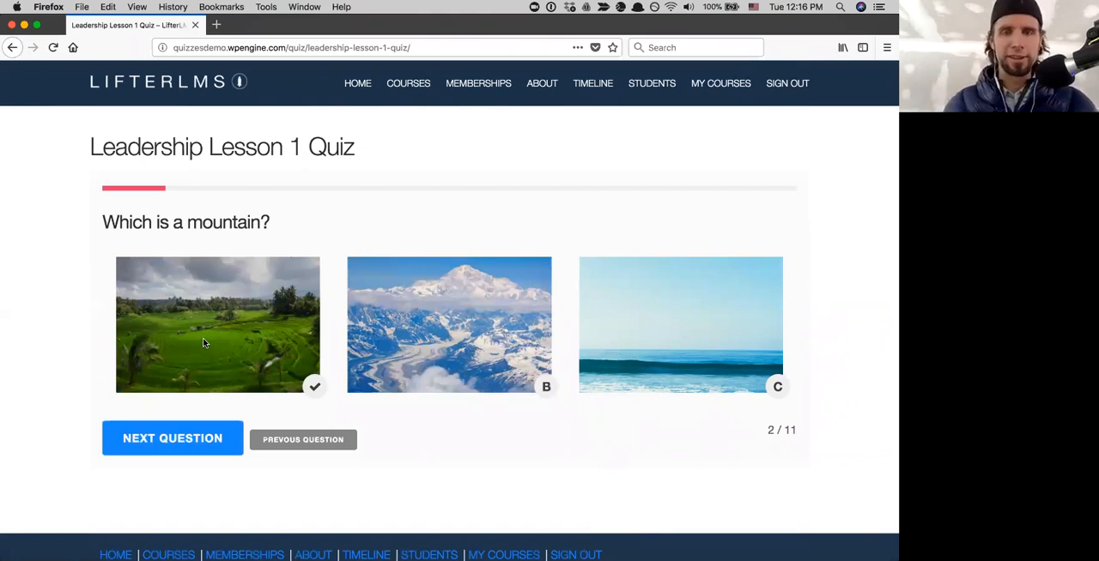
- Try the picture choices for "Which is a mountain?", answer with the snowy mountain and continue to question 3
click(469, 355)
click(631, 353)
click(468, 334)
click(248, 318)
click(463, 343)
click(635, 355)
click(515, 318)
click(233, 316)
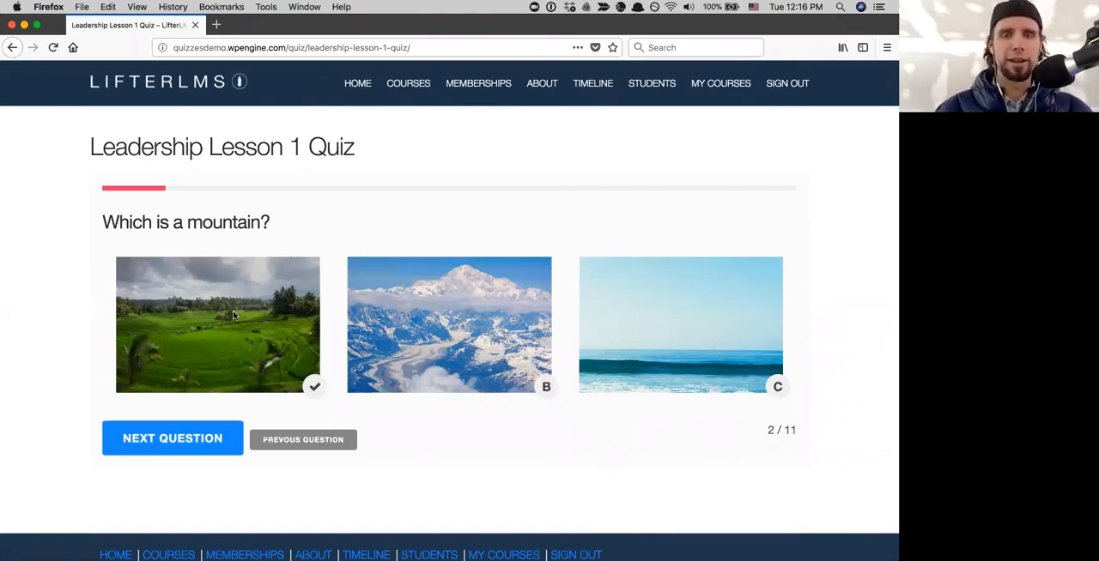
click(440, 340)
click(684, 367)
click(479, 357)
click(255, 352)
click(463, 369)
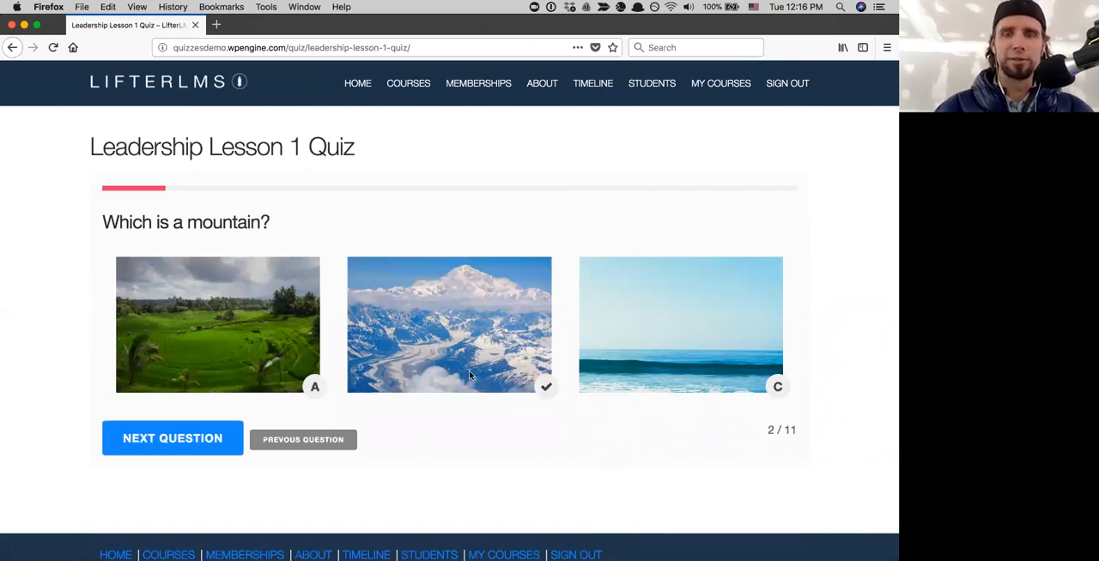
click(537, 386)
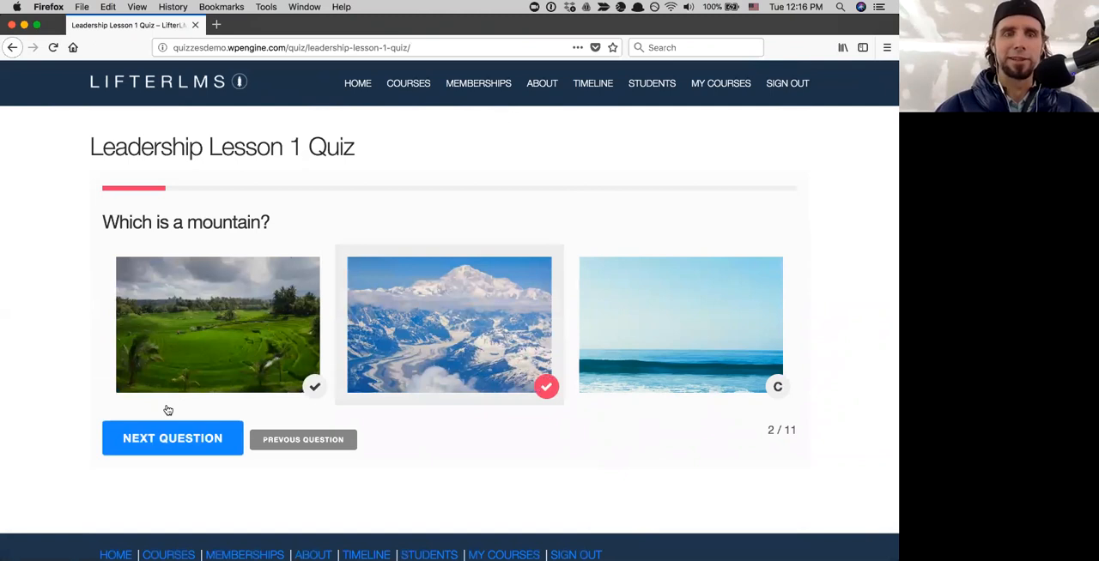
click(160, 439)
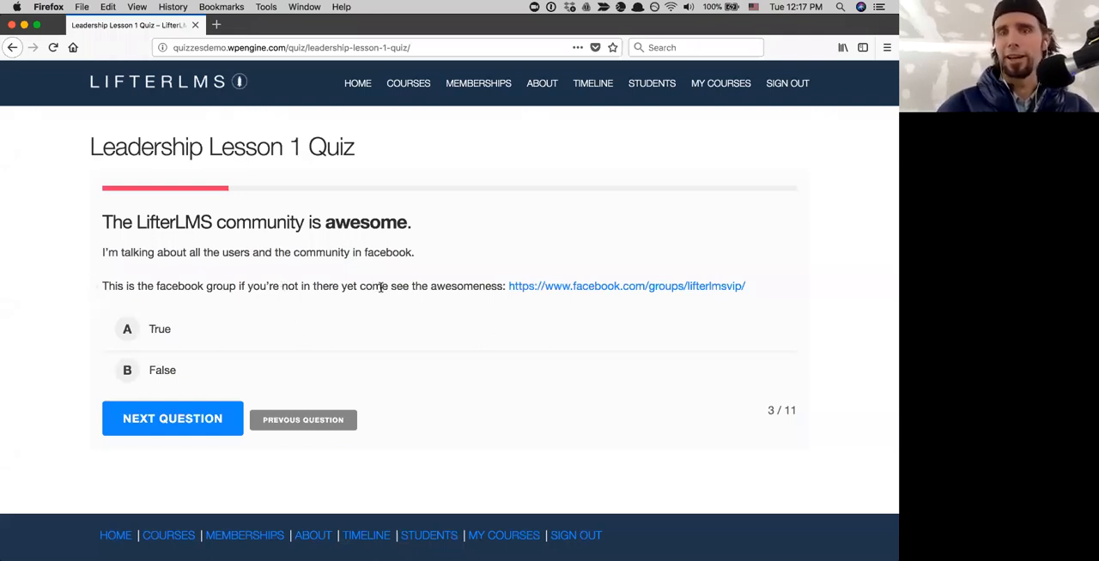
- Answer True to the statement that the LifterLMS community is awesome and continue to question 4
click(385, 370)
click(128, 332)
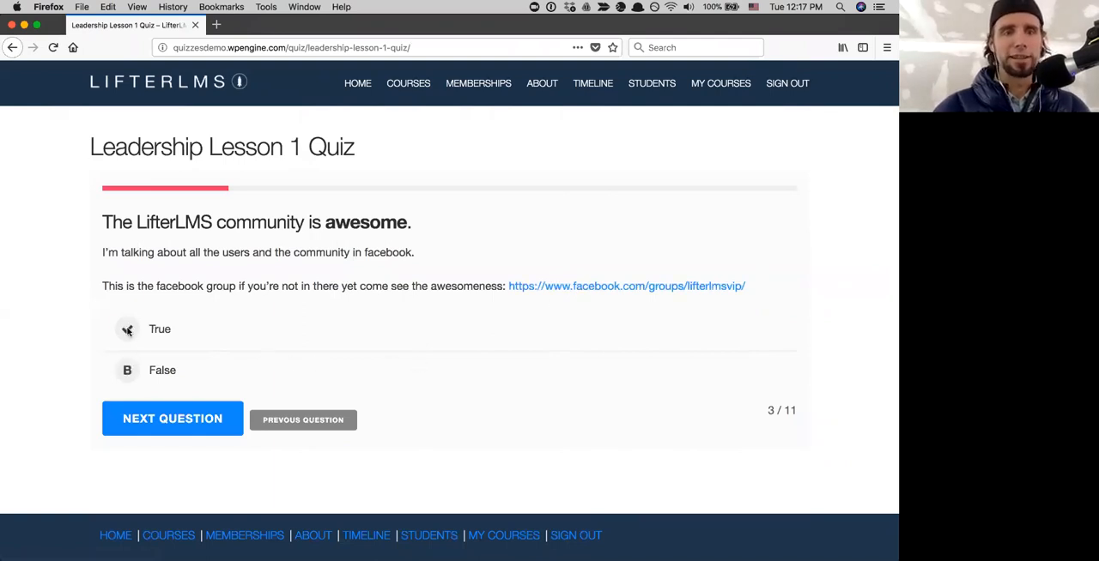
click(187, 416)
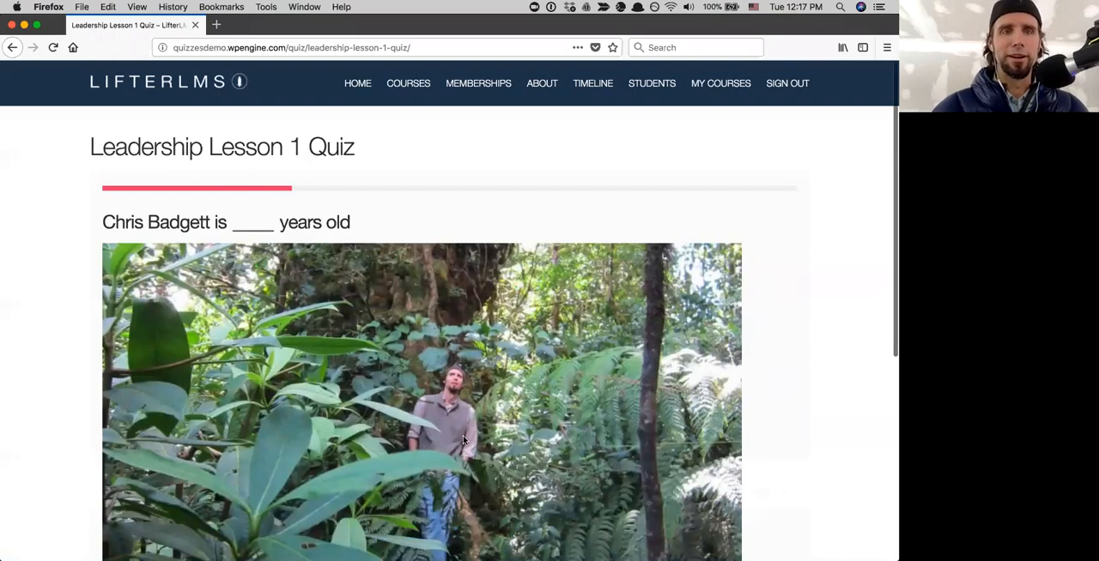
- Look over the fill-in-the-blank question with its photo and enter 33 as the age
scroll(464, 440, down, 3)
scroll(463, 440, down, 3)
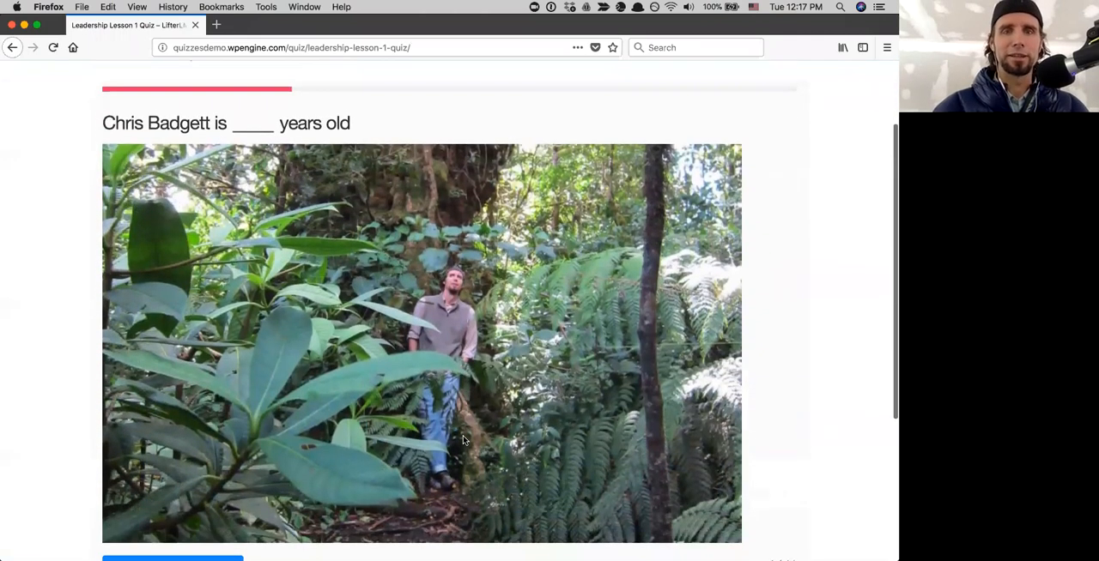
scroll(464, 440, down, 5)
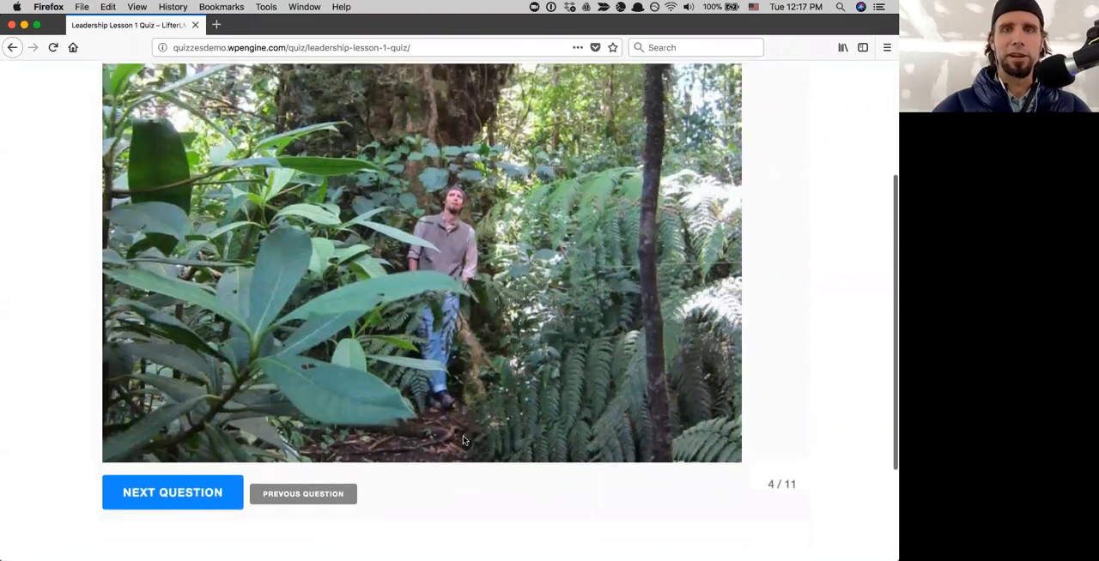
scroll(464, 440, up, 4)
click(238, 137)
text(33)
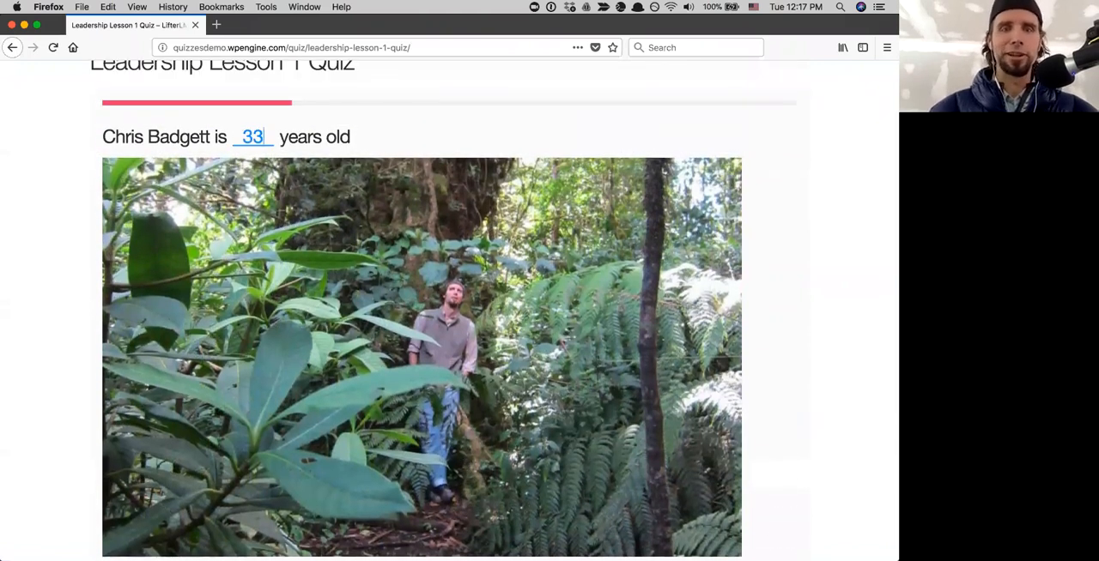
- Recheck the photo in question 4 and change the age in the blank to 39
scroll(315, 256, down, 5)
scroll(315, 256, up, 5)
scroll(315, 256, down, 5)
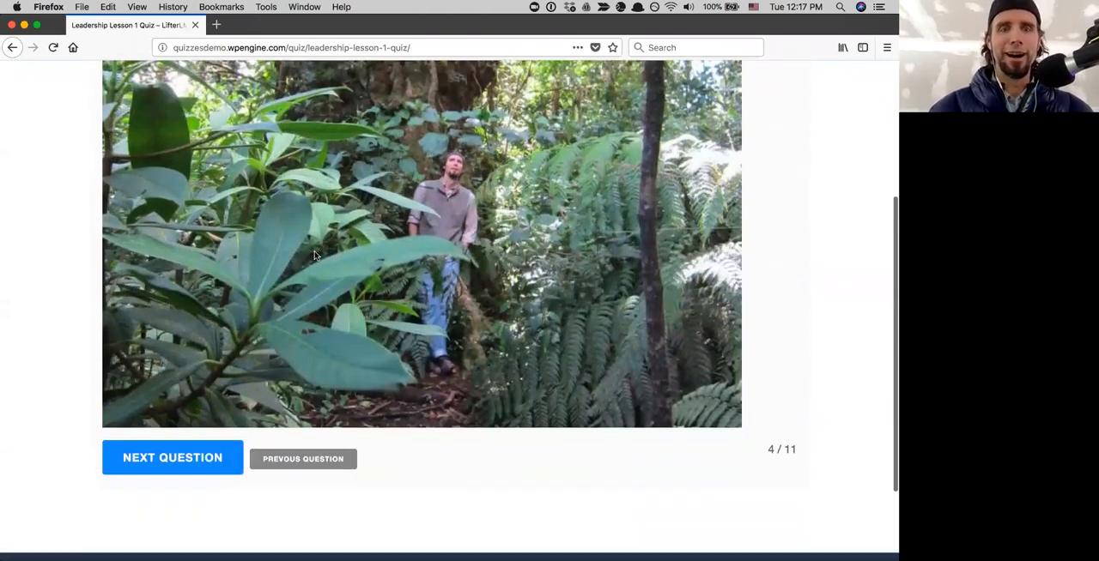
scroll(315, 256, up, 5)
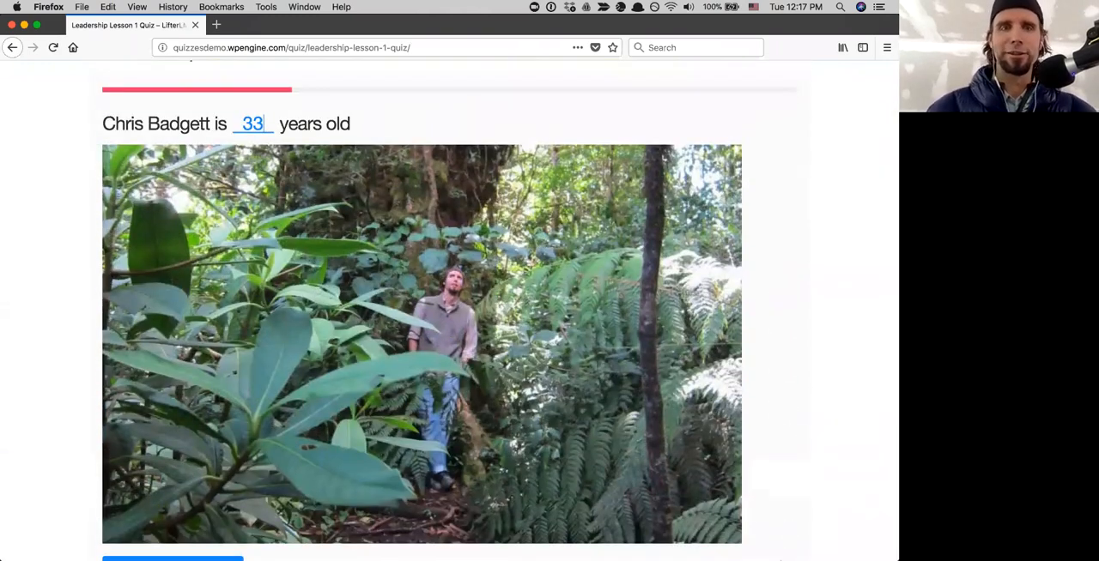
scroll(386, 319, down, 2)
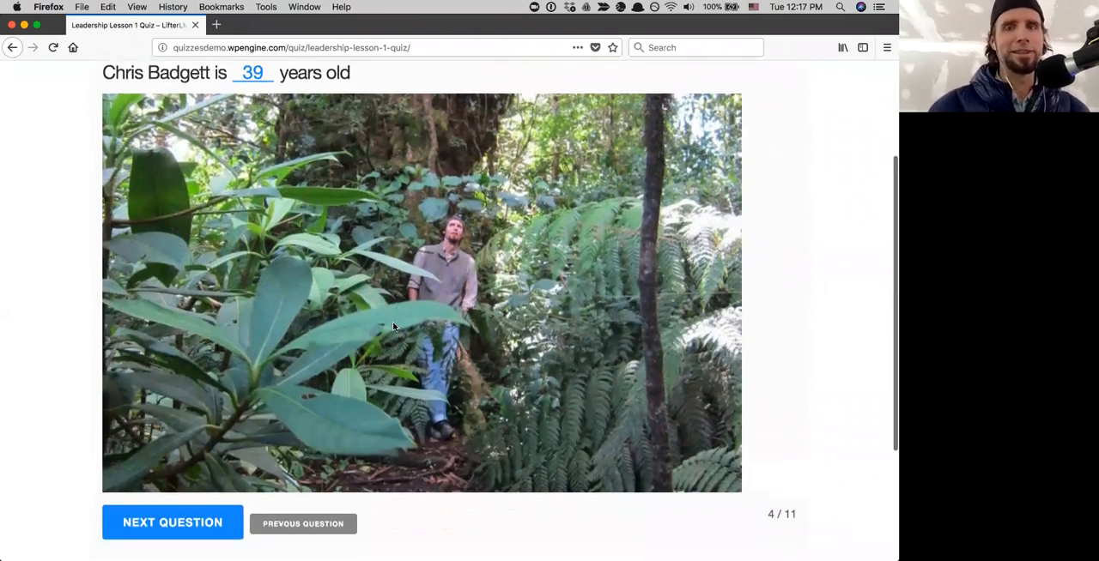
- Review the completed fill-in-the-blank age question with its photo and continue to question 5
scroll(392, 325, up, 1)
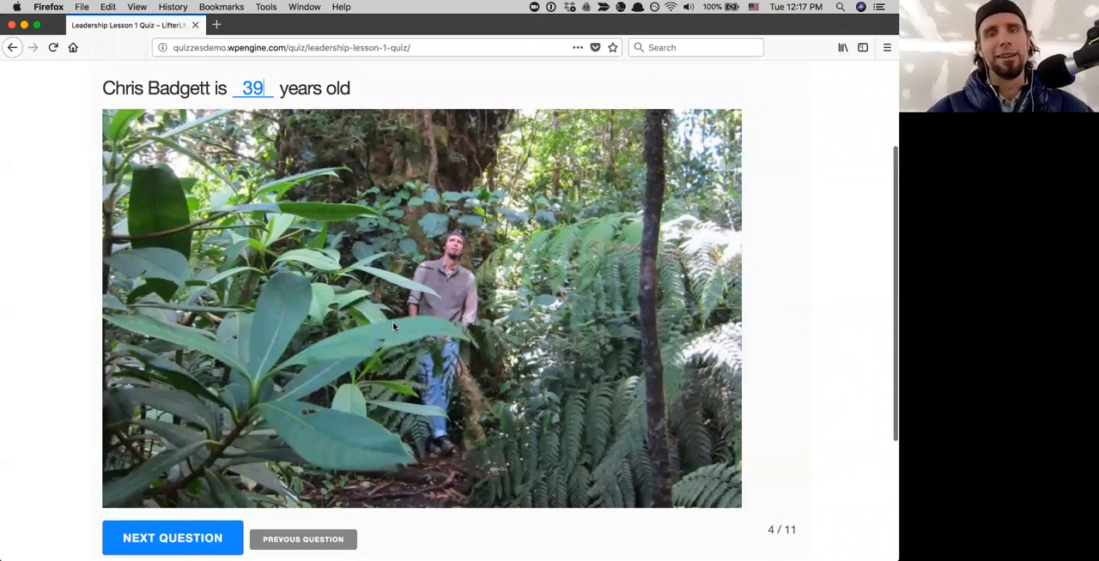
scroll(392, 324, up, 1)
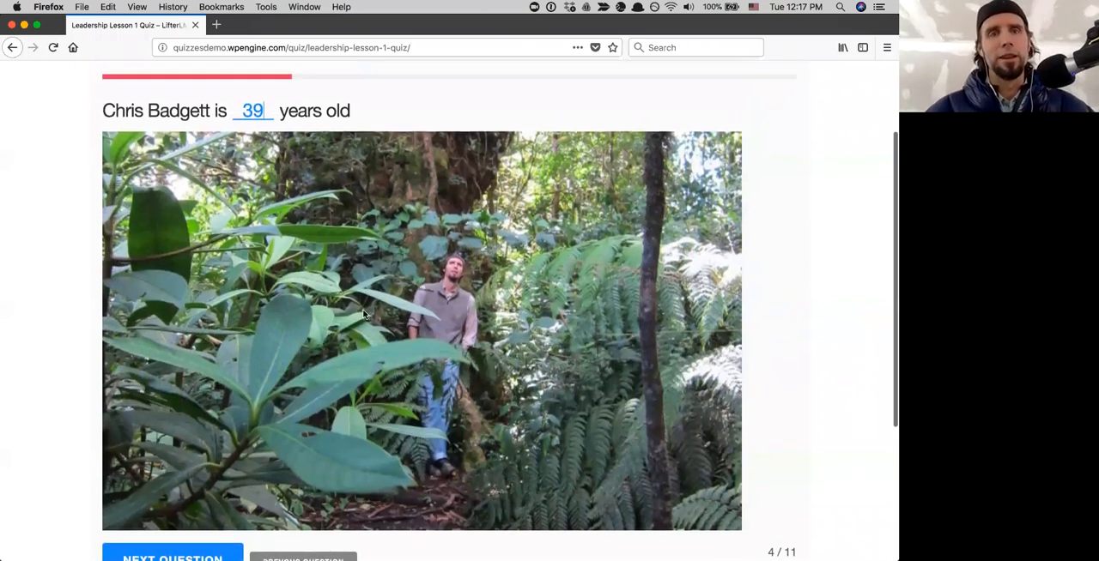
scroll(372, 142, up, 1)
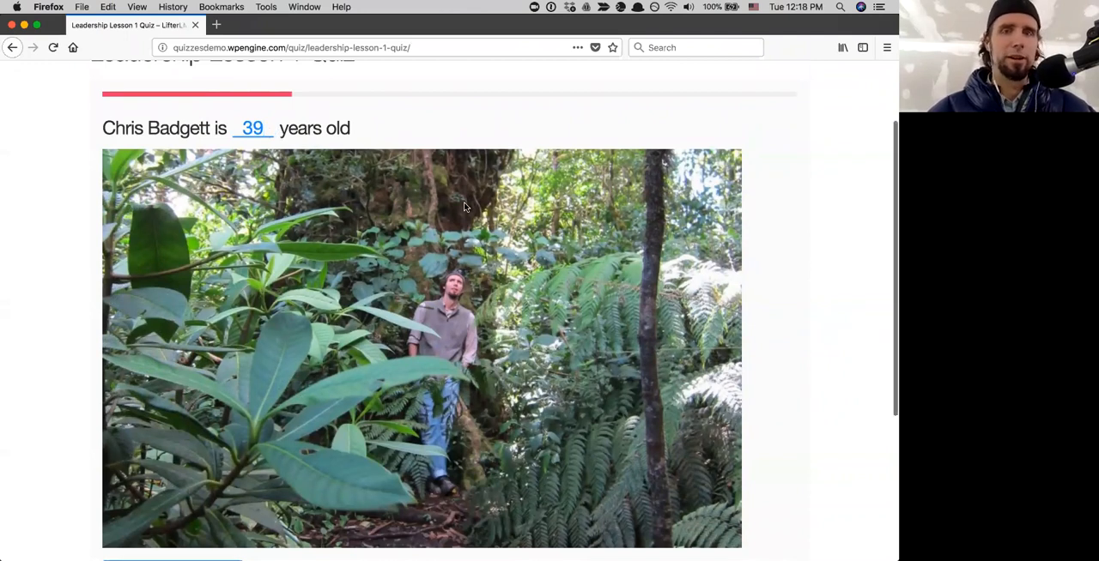
scroll(463, 206, down, 2)
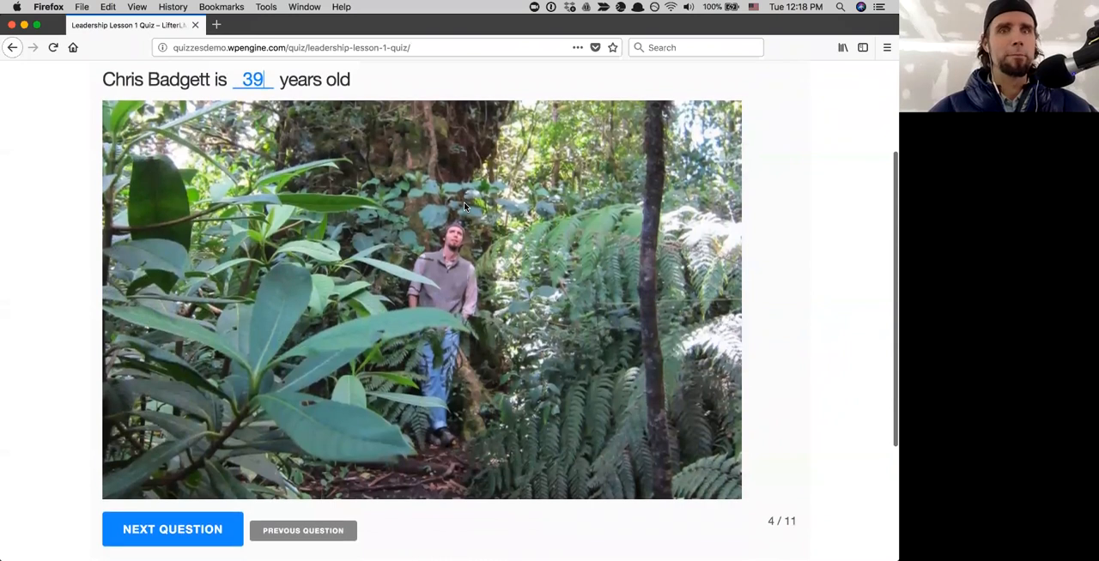
scroll(463, 206, up, 1)
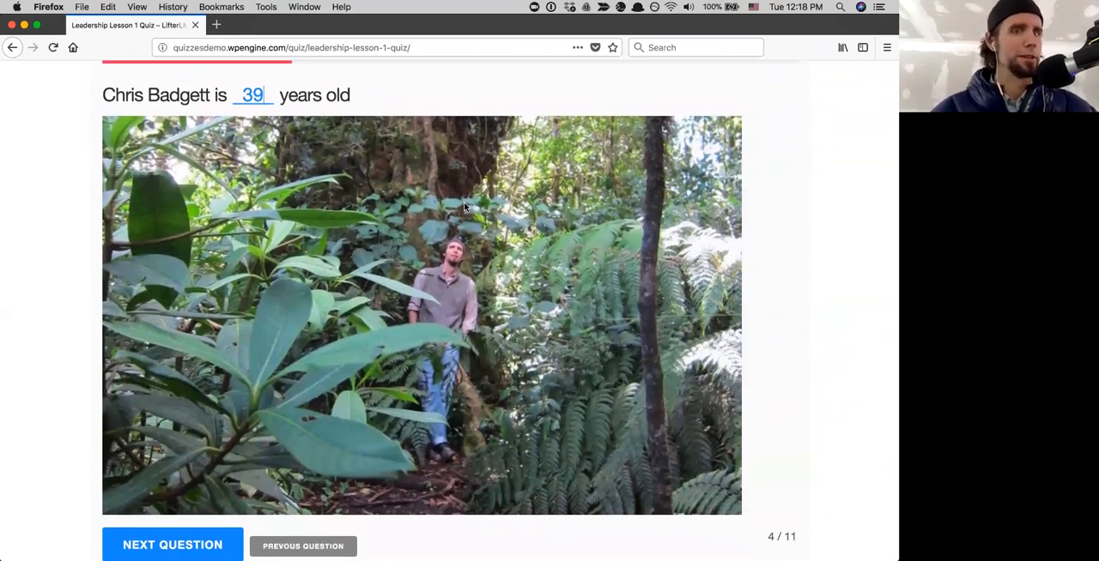
scroll(463, 206, up, 2)
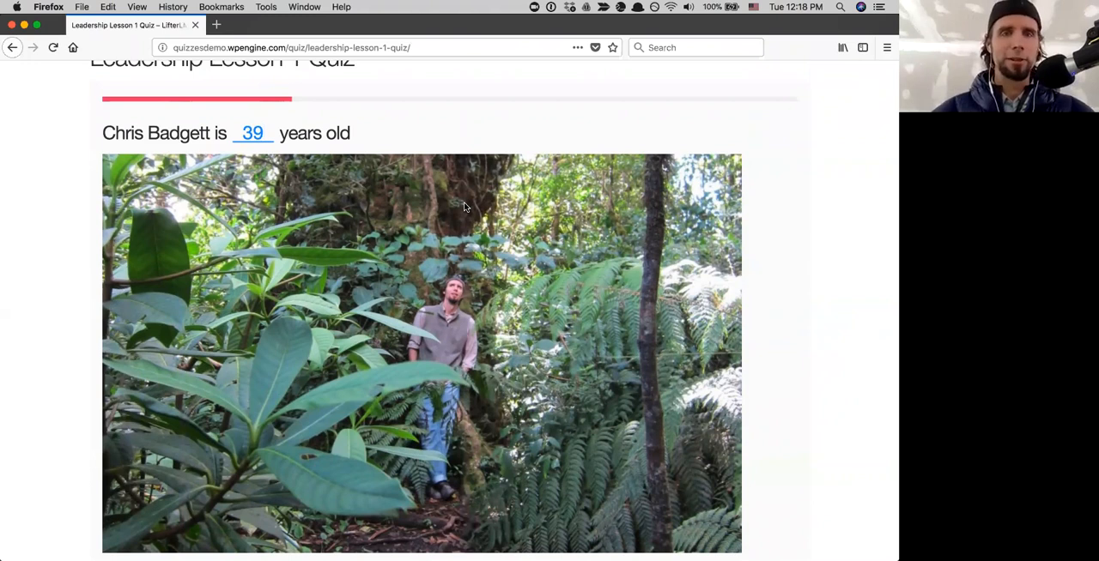
scroll(464, 206, down, 3)
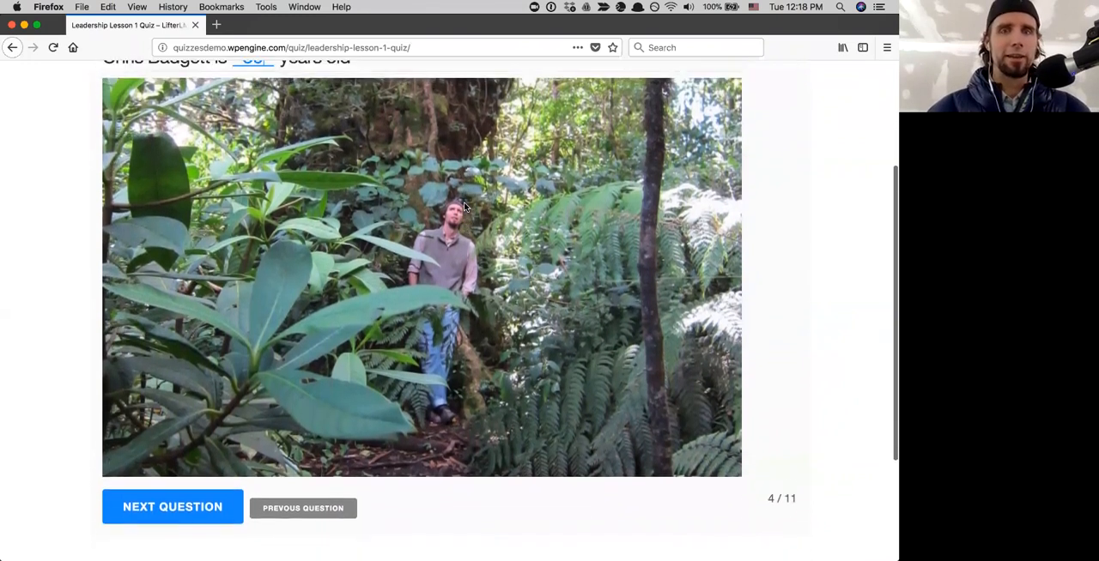
scroll(463, 206, up, 2)
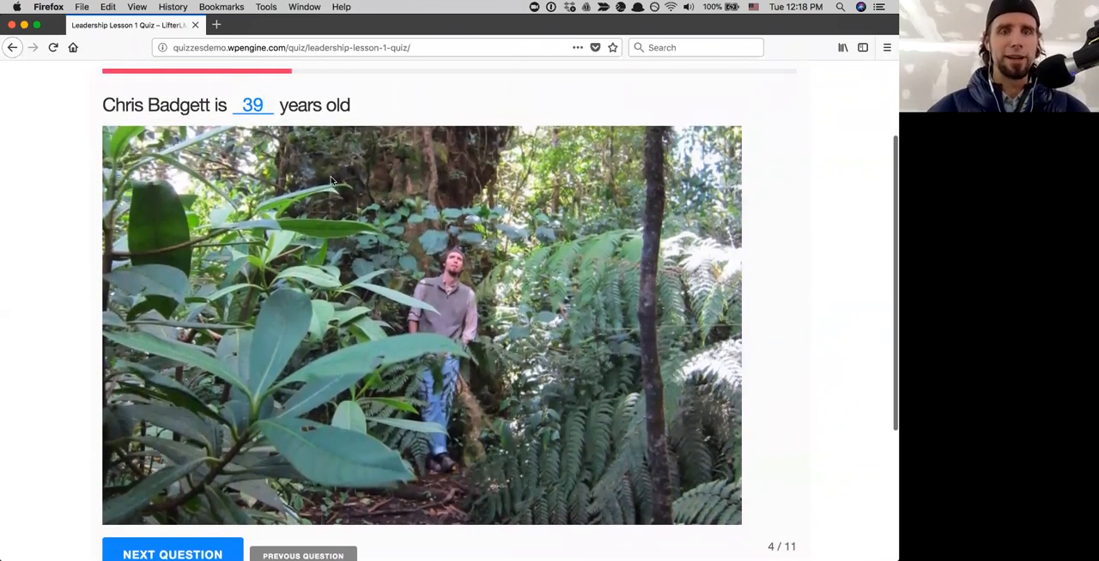
scroll(413, 249, down, 3)
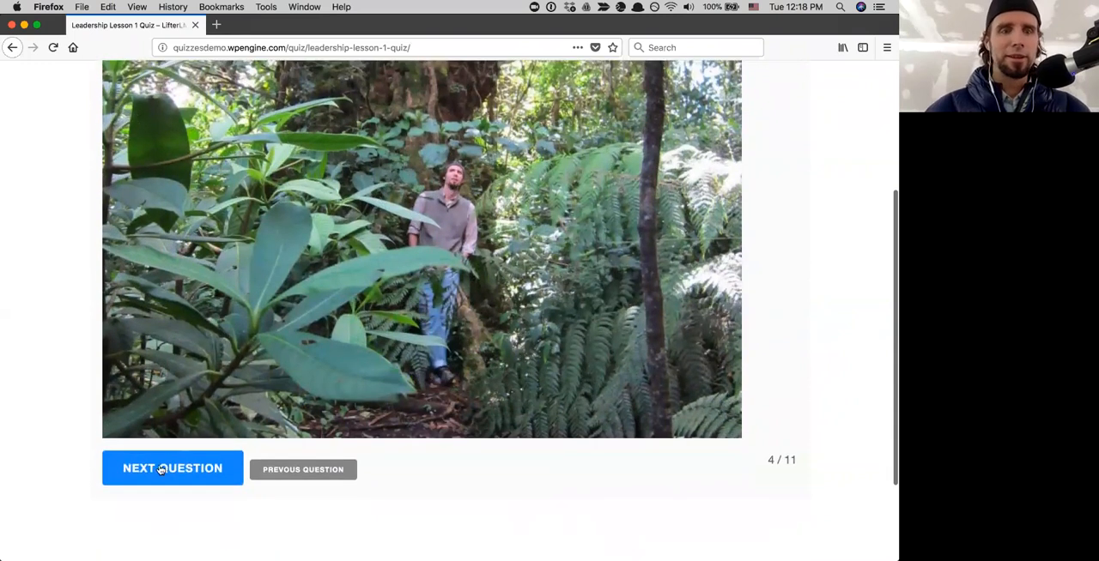
scroll(420, 262, up, 2)
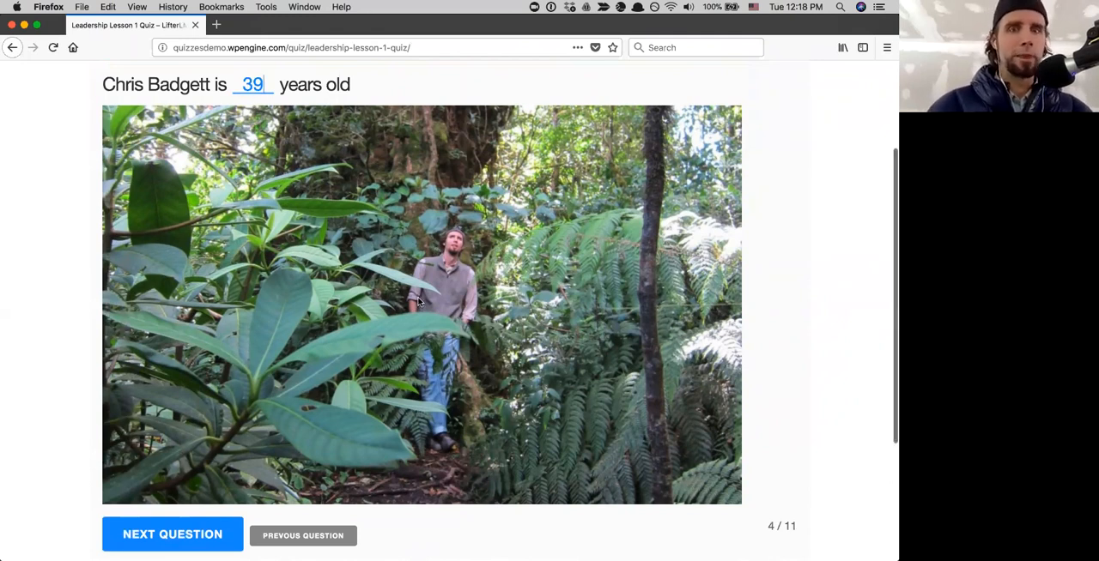
scroll(419, 302, down, 2)
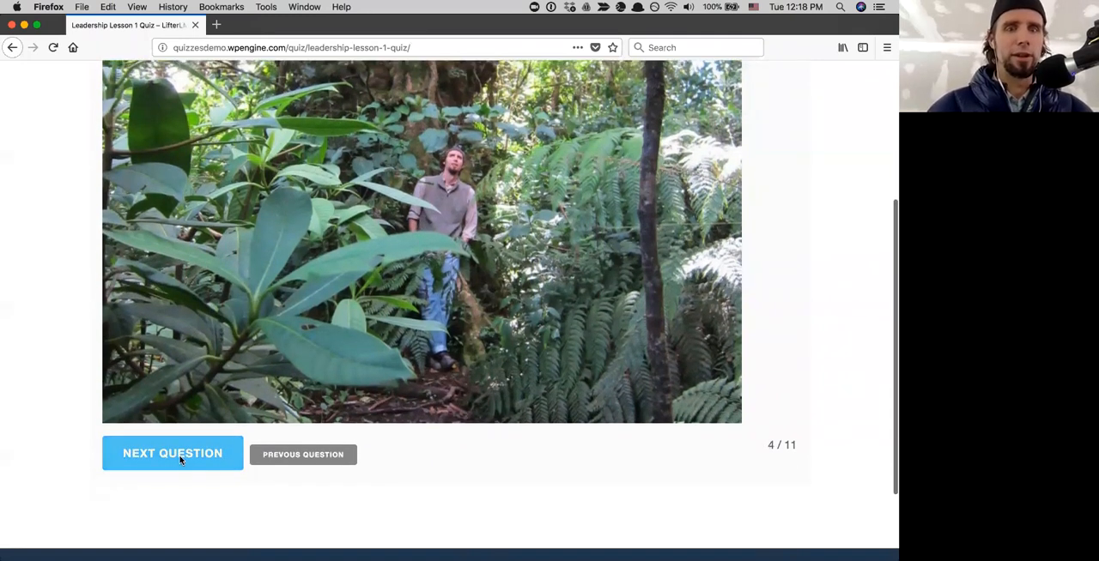
scroll(430, 475, up, 1)
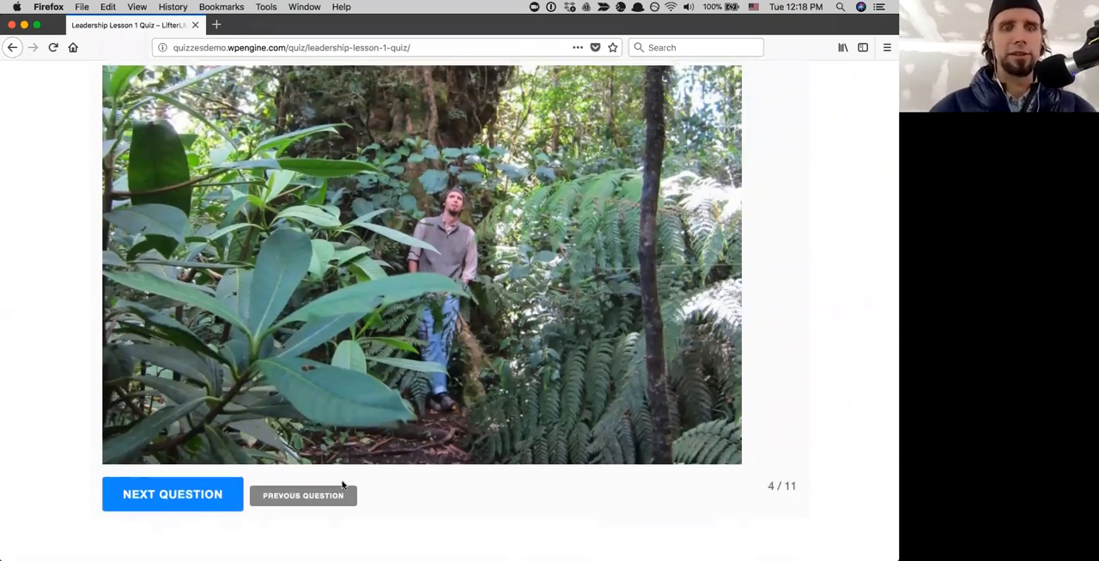
click(215, 495)
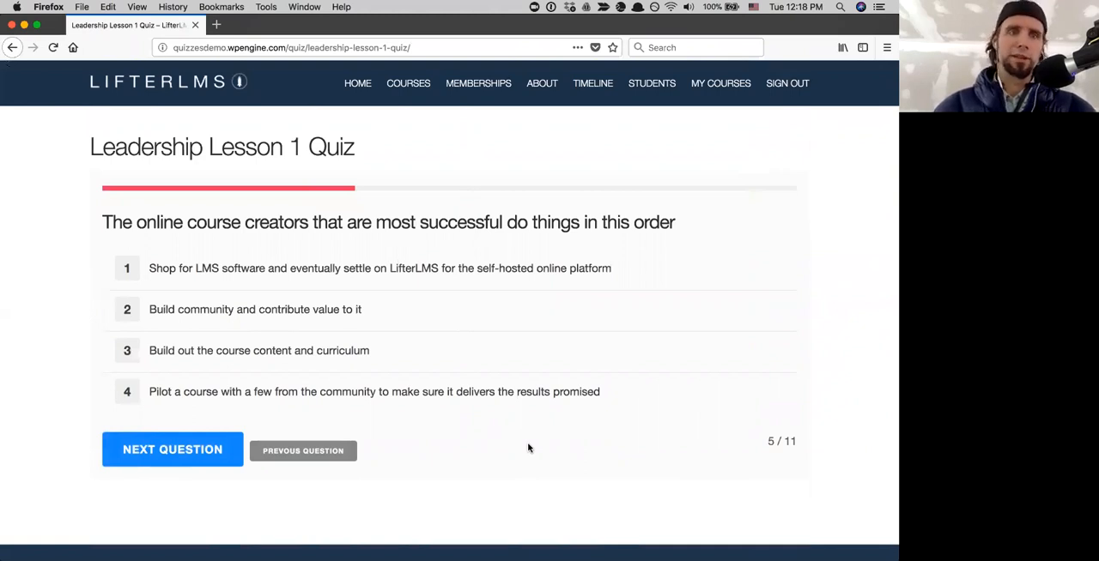
- Order question 5 as build community, pilot a course, build out the content, shop for LMS software, and continue to question 6
drag(194, 343, 126, 369)
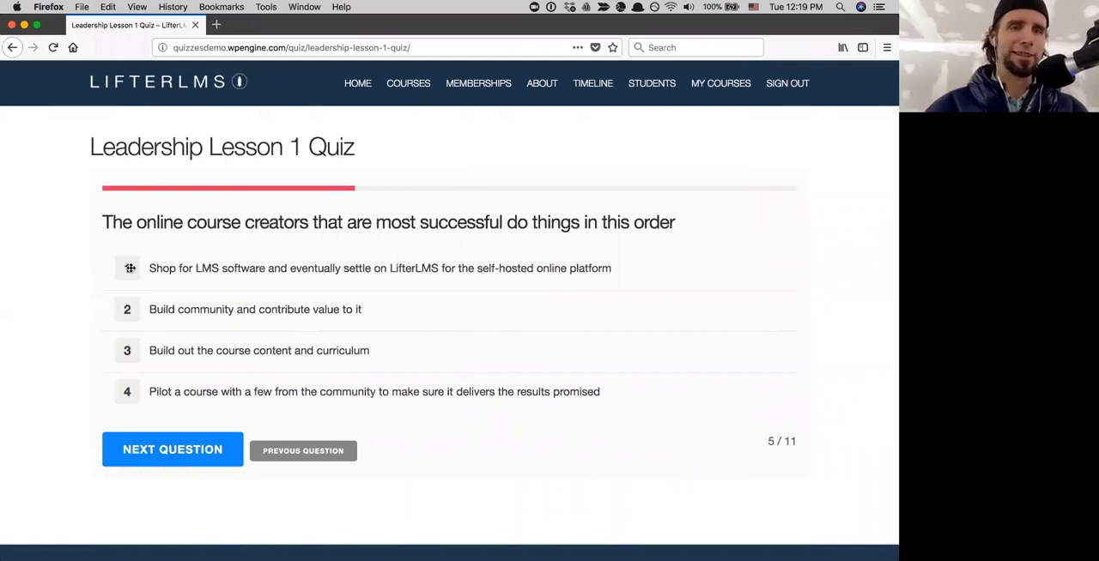
drag(130, 268, 131, 424)
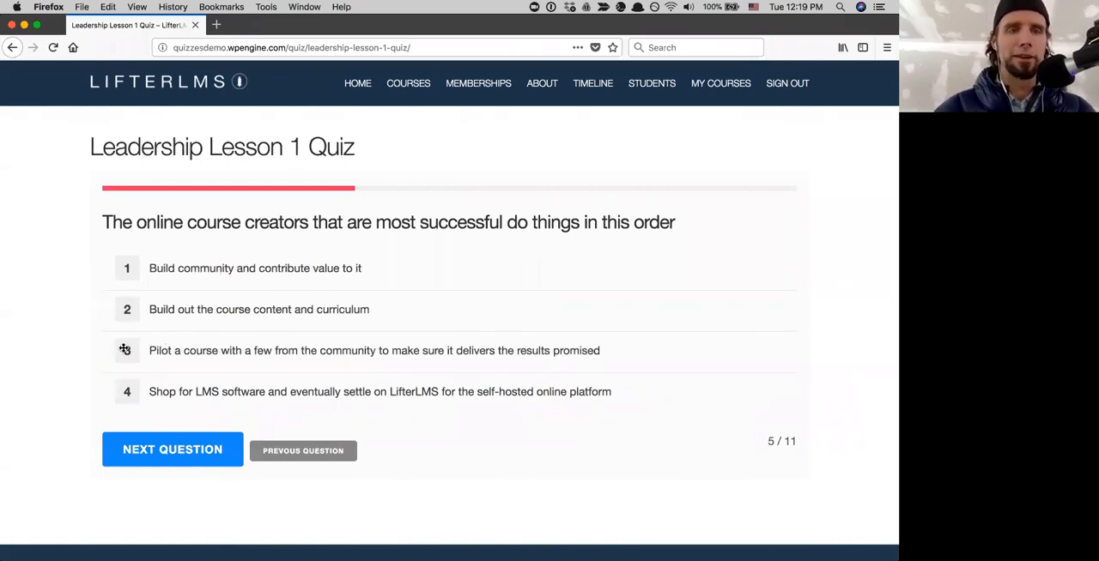
drag(124, 350, 124, 301)
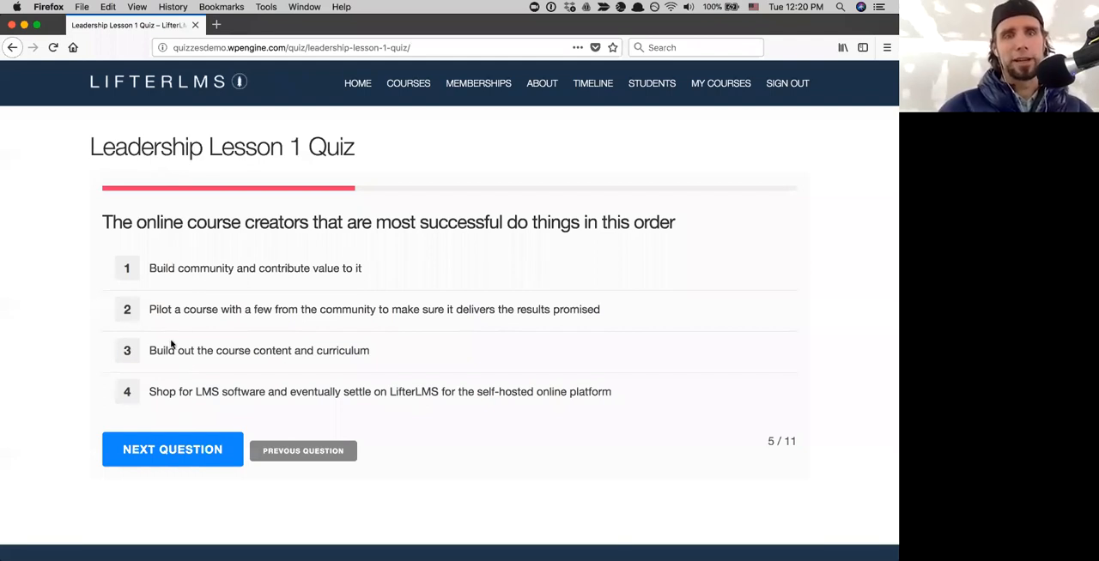
click(171, 451)
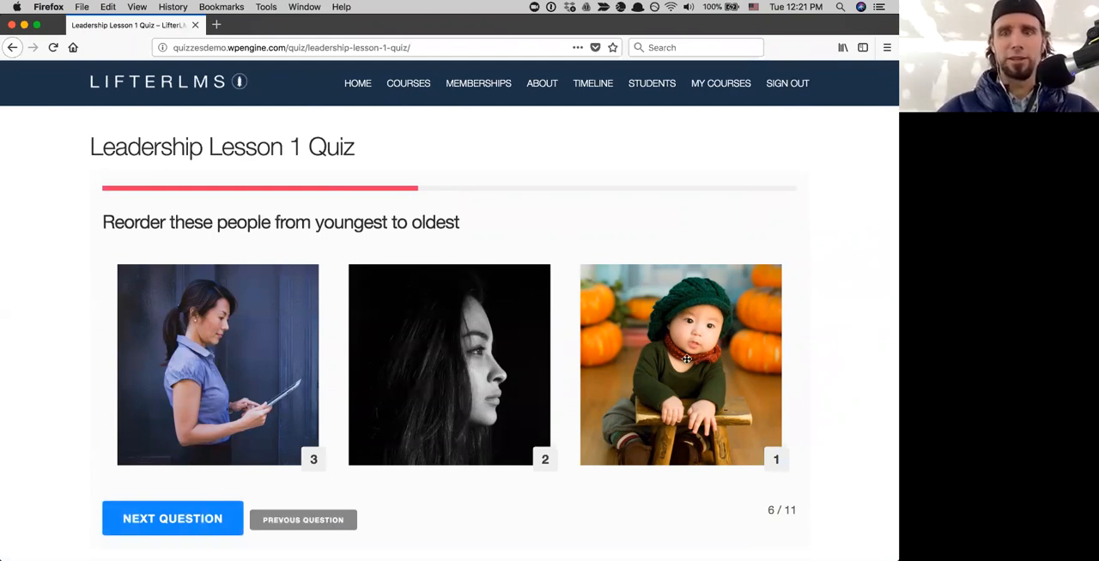
- Reorder the pictures from youngest to oldest as baby, long-haired woman in profile, woman with tablet, and continue to question 7
drag(687, 359, 592, 335)
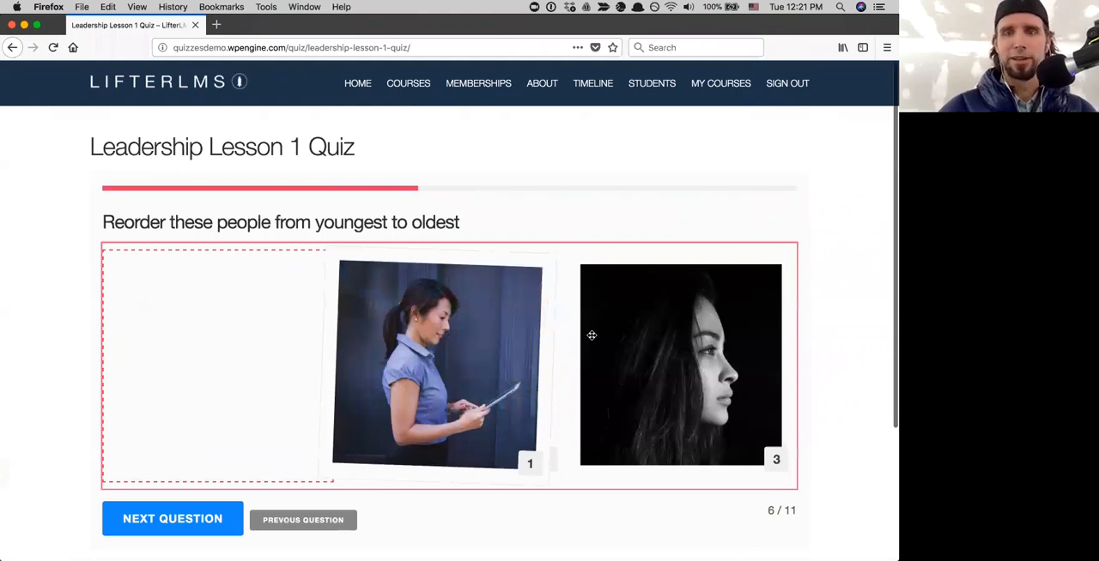
drag(592, 335, 592, 336)
scroll(591, 336, down, 1)
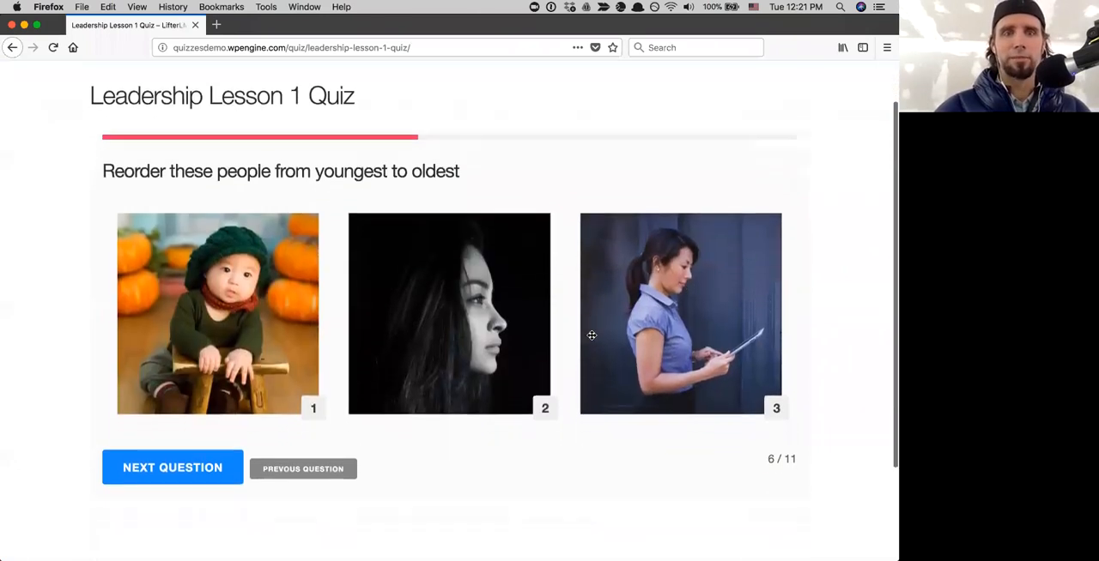
scroll(479, 319, down, 2)
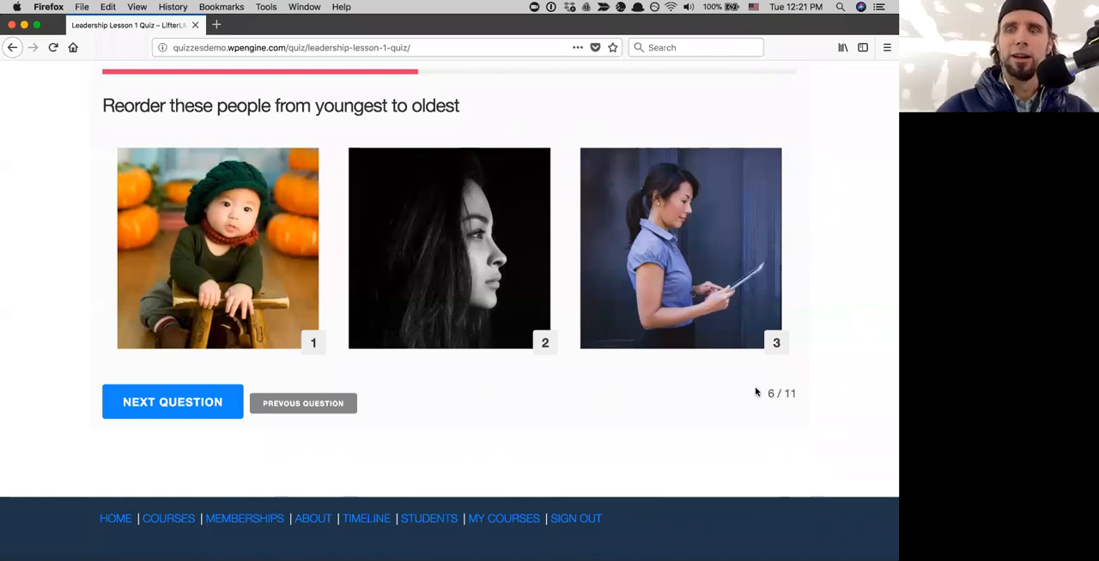
scroll(424, 130, up, 2)
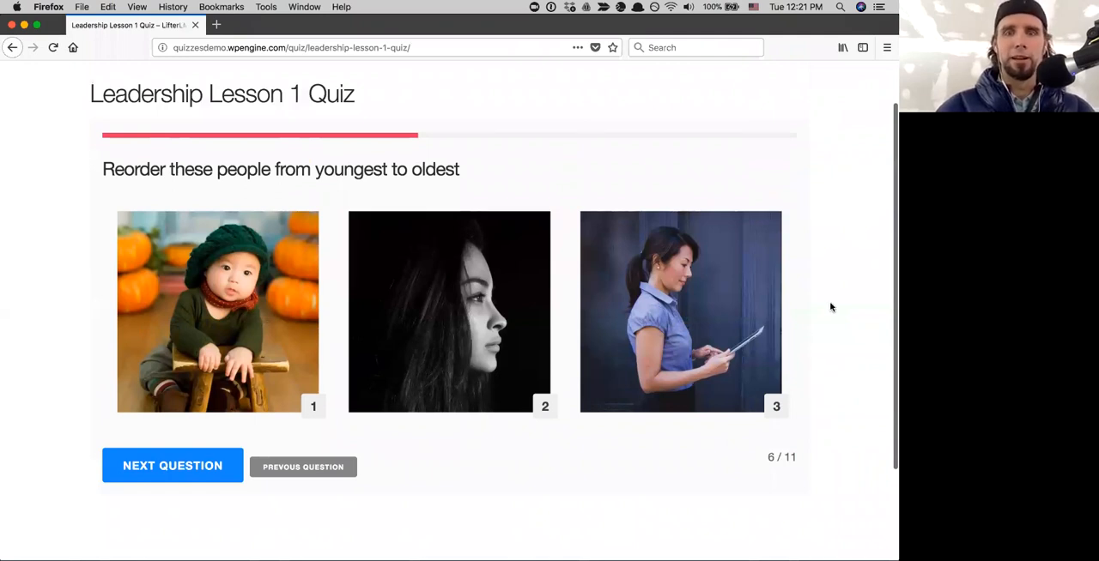
scroll(830, 307, up, 2)
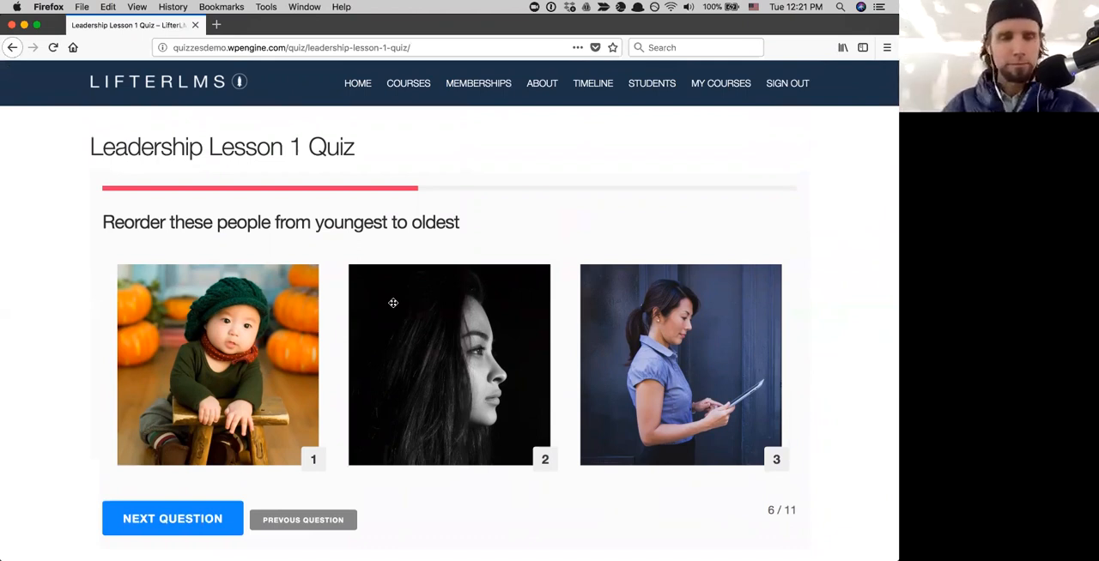
click(179, 516)
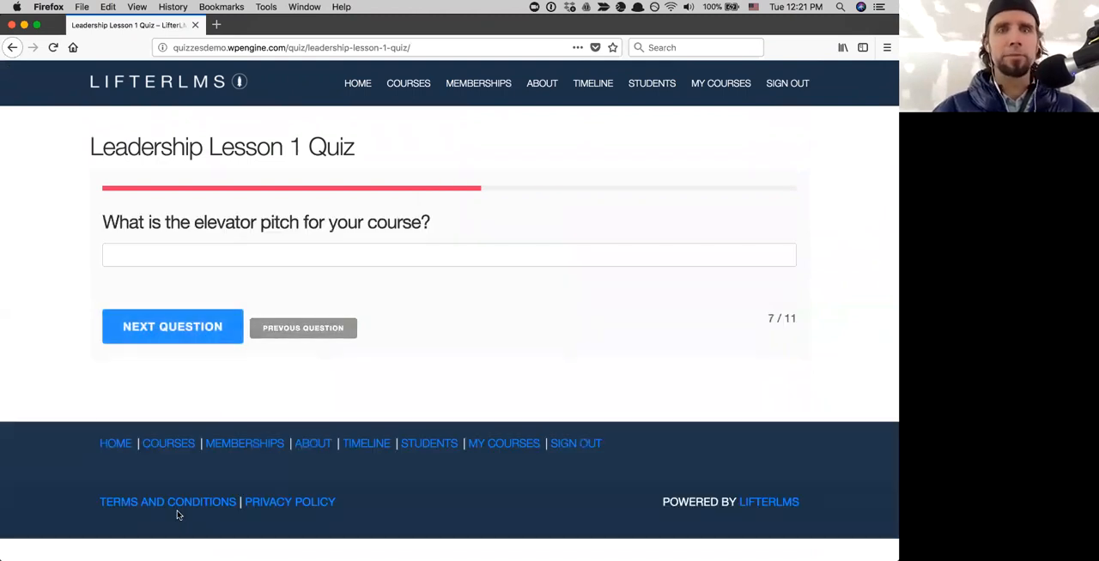
- Answer question 7 with "I help executives get in the best shape of their life through online yoga training 15 minutes a day for 90 days."
click(125, 250)
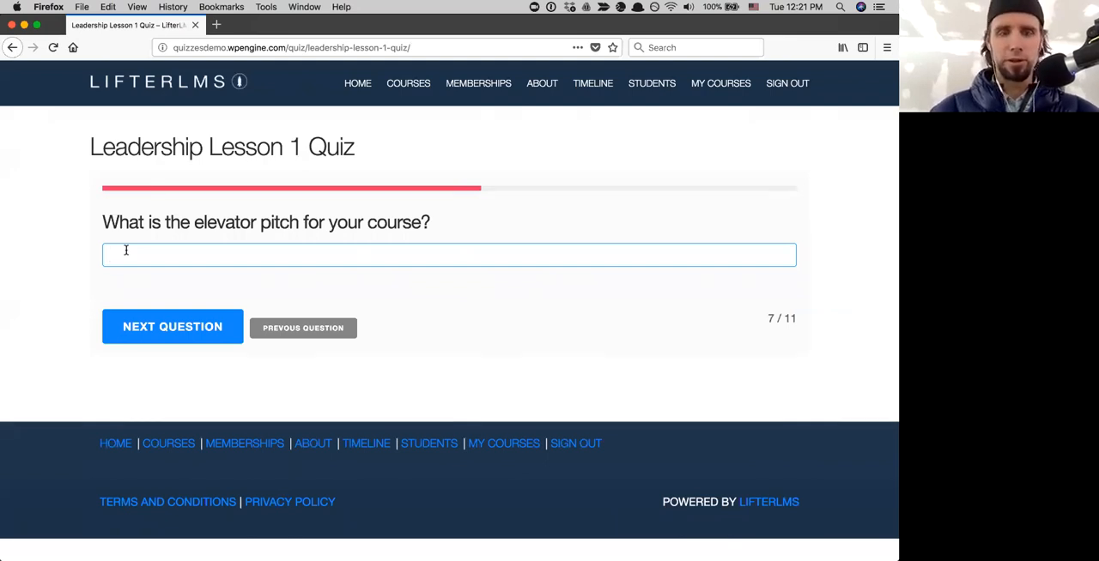
text(I help executives)
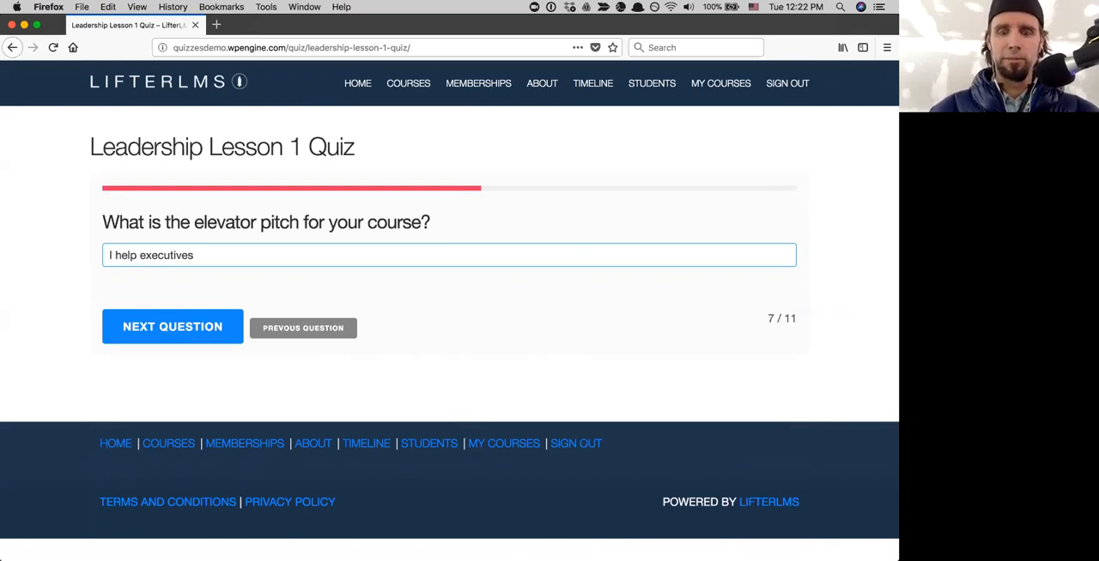
text( get in the best )
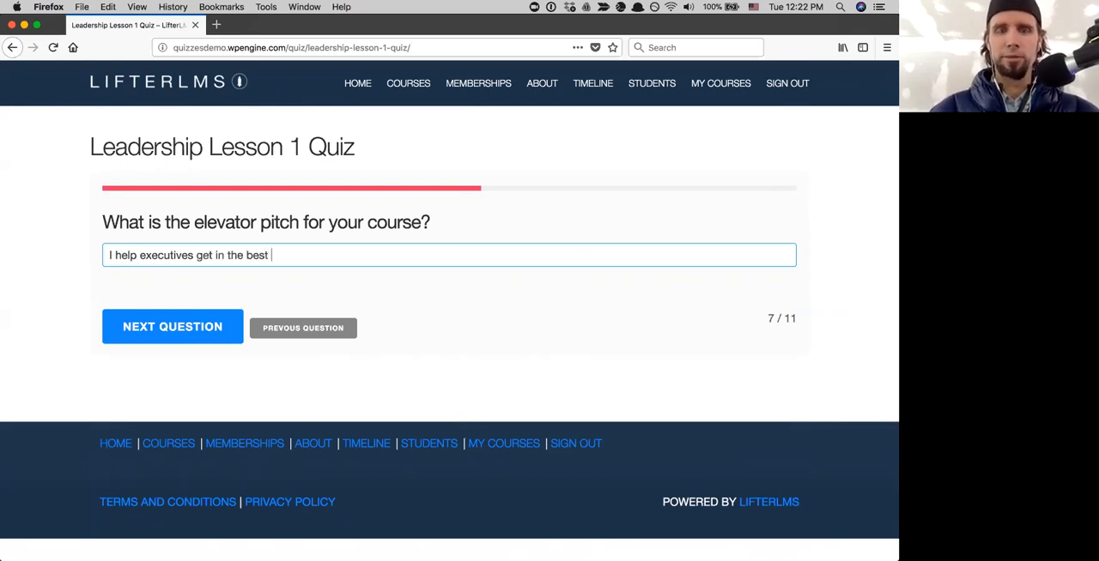
text(shaper)
key(BackSpace)
text(of their li)
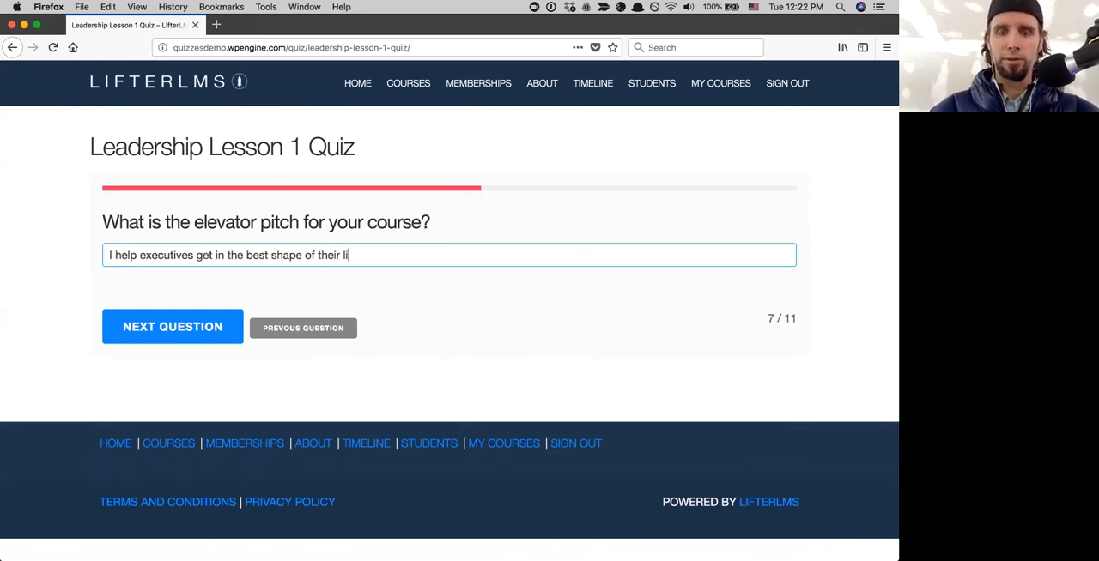
text(fe th)
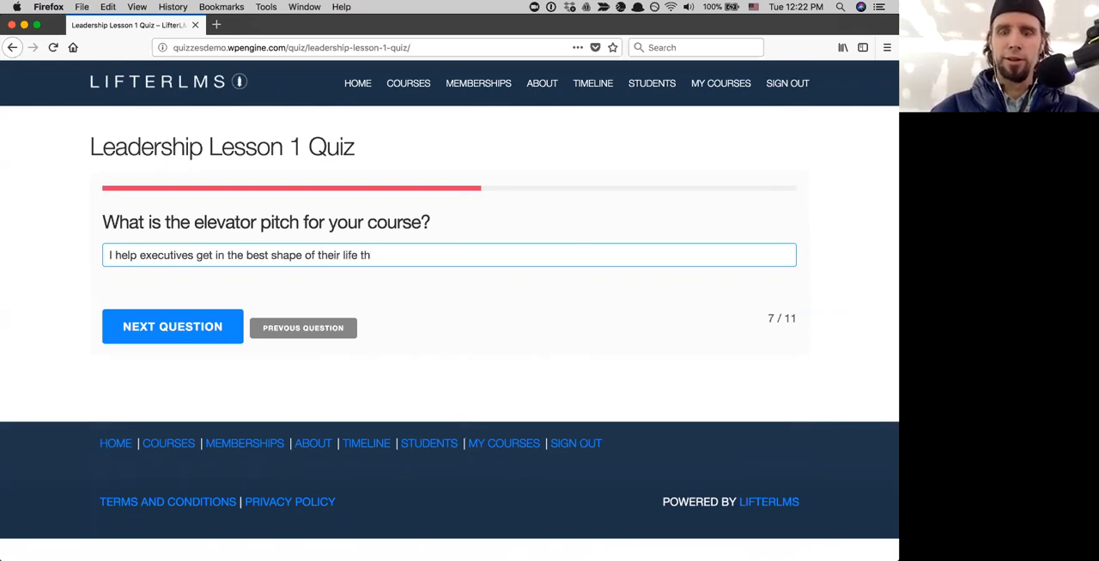
text(rough onlin)
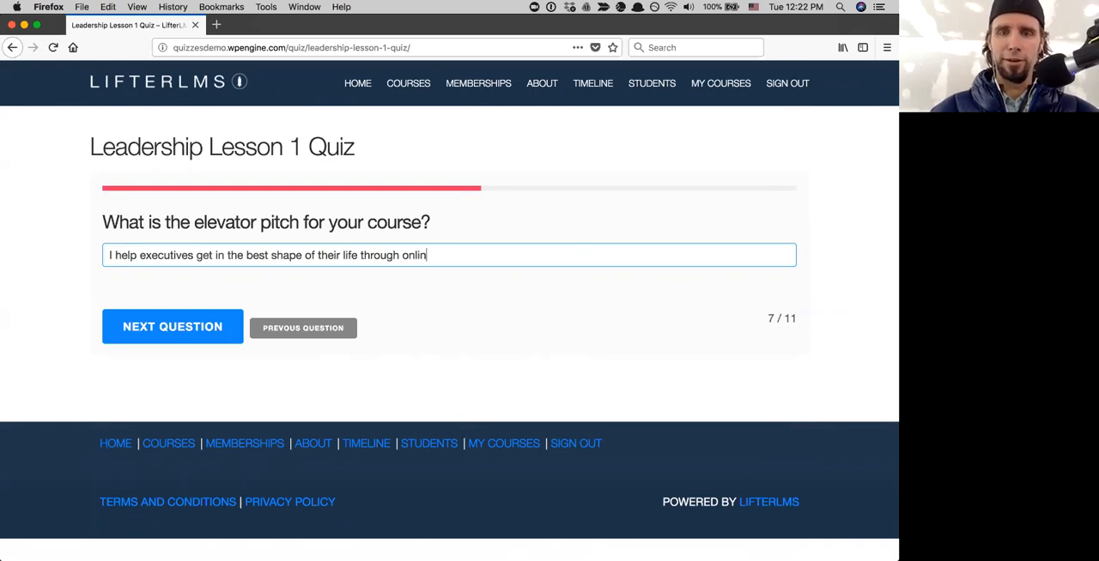
text(e yo)
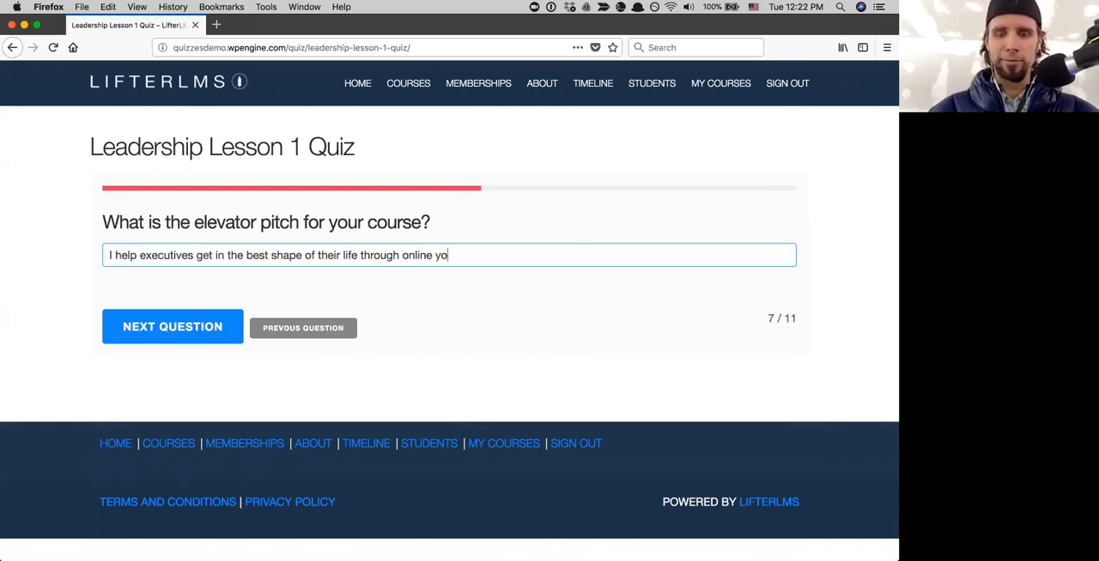
text(ga training)
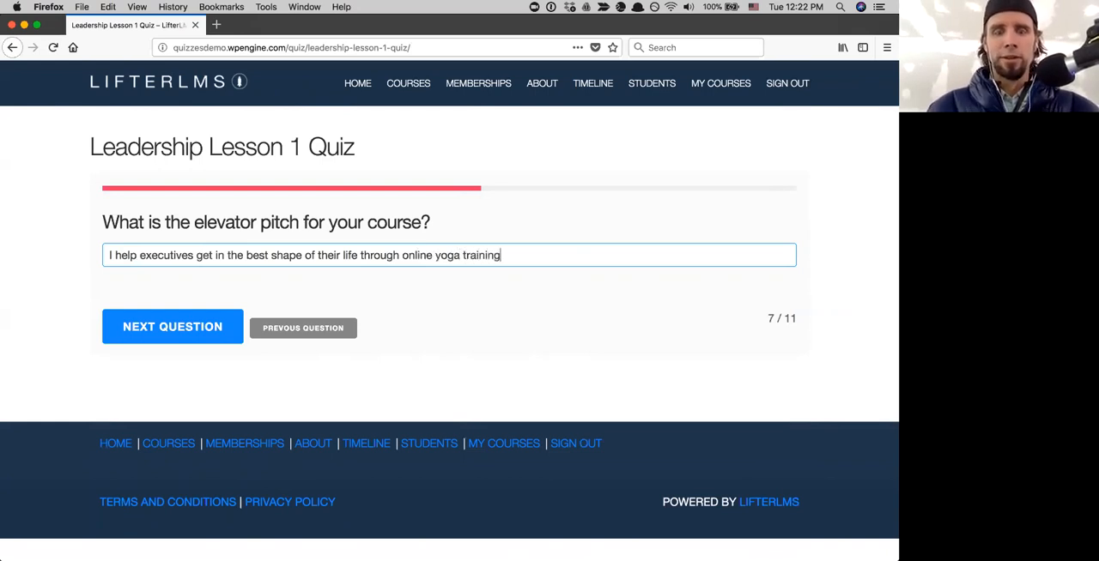
text( 15 minutes)
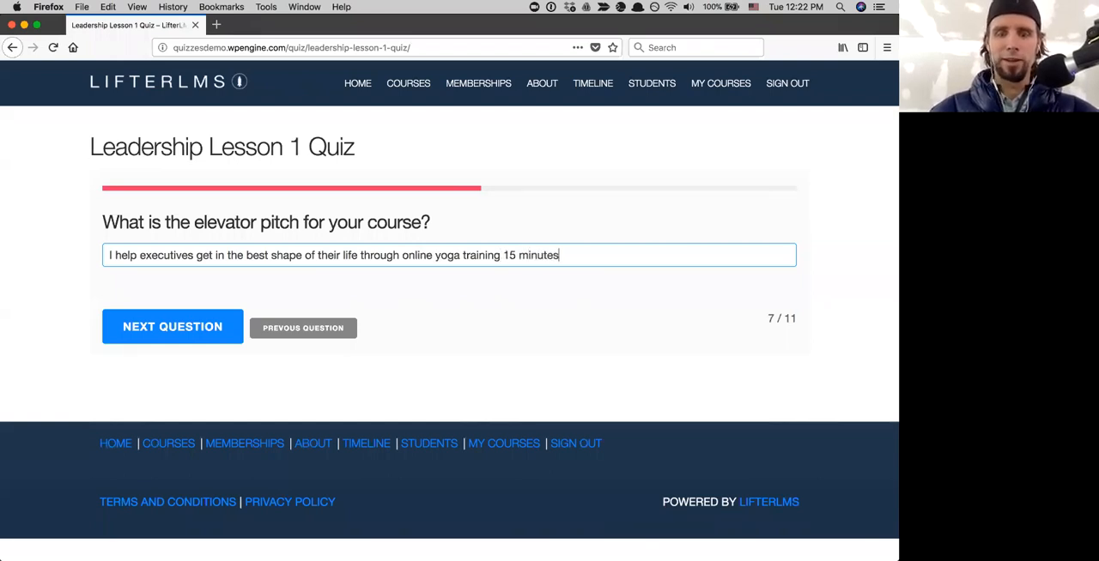
text( a day for 90 days.)
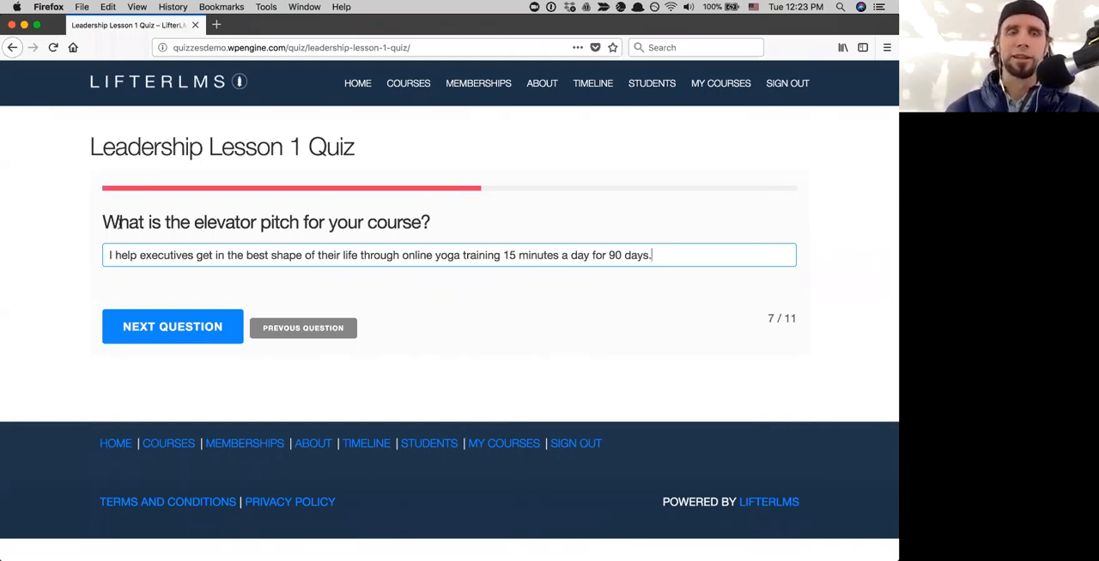
- Continue to question 8 and paste the two Lorem ipsum paragraphs as the answer about the meaning of life
click(172, 323)
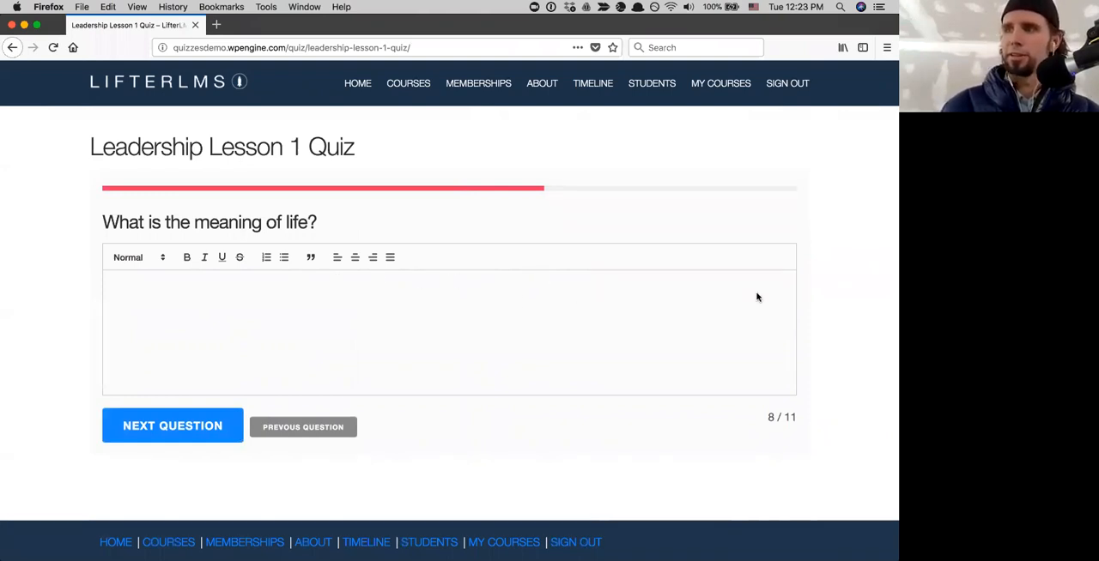
click(144, 294)
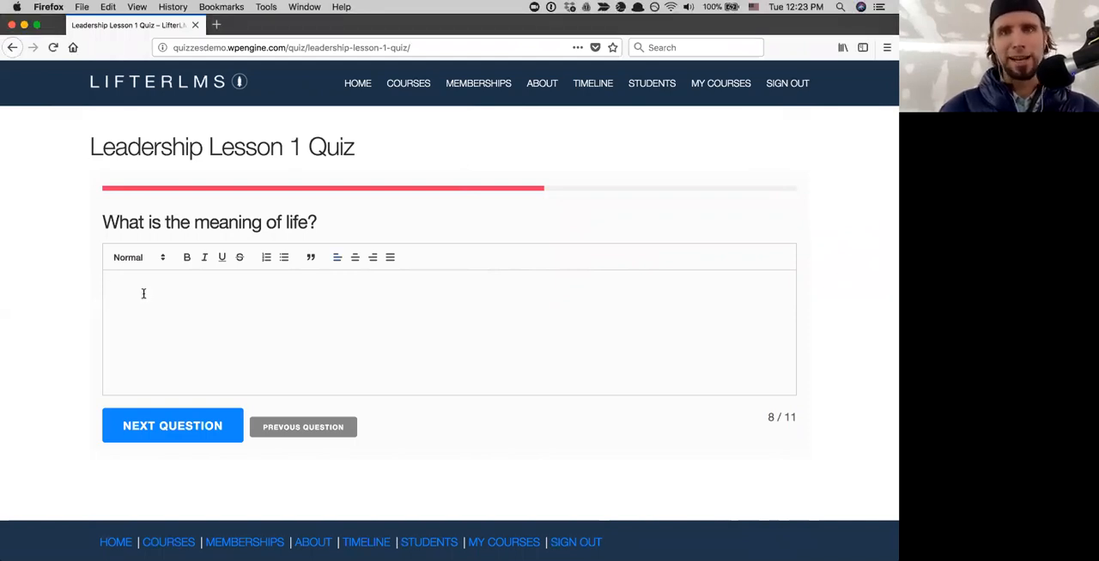
text(Lorem ipsum dolor sit amet, consectetur adipiscing elit. Vestibulum a odio placerat, pharetra mauris vitae, malesuada nulla. Curabitur porta ut elit at consectetur. Nullam sodales eget tortor ut semper. Mauris dolor lacus, convallis quis libero sit amet, auctor euismod sapien. Maecenas interdum pellentesque efficitur. Ut pretium ipsum at risus cursus, quis placerat libero faucibus. Suspendisse laoreet quis turpis non molestie.  Pellentesque a nibh vel ex scelerisque molestie. Nunc in dignissim tellus. Fusce est est, semper sed pharetra a, consectetur vel ipsum. Etiam ut metus id metus commodo consectetur. Morbi imperdiet lorem auctor nunc aliquam, vel elementum ante volutpat. Curabitur suscipit felis sed risus accumsan, eget congue nunc tincidunt. Donec bibendum sed tellus et mollis. Proin consequat diam non magna accumsan, vel elementum risus mattis. Duis malesuada libero arcu, ac dapibus ipsum rhoncus eget. Etiam ut pretium erat. Pellentesque interdum ligula at erat accumsan, ut sagittis diam interdum. Maecenas sed efficitur leo. Nulla ligula nisl, elementum a dictum et, congue vitae nisi. Nam eu nibh sit amet felis viverra fermentum. Vestibulum bibendum nibh eu lacus rutrum, sit amet lobortis est ullamcorper.)
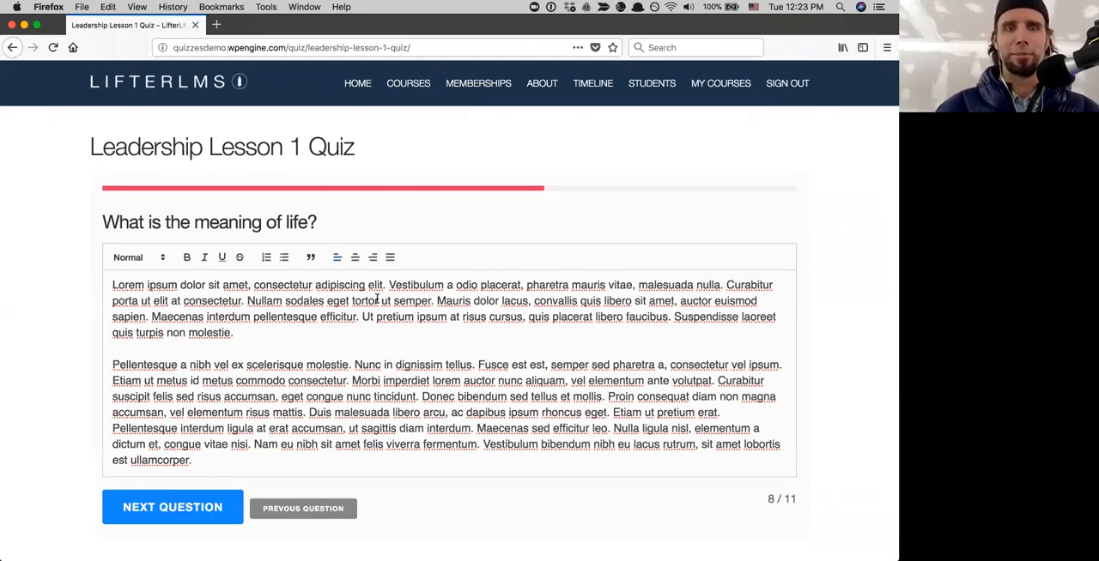
- Bold the text from "ipsum dolor sit amet" through "Vesti" in the answer's first paragraph
scroll(234, 284, down, 1)
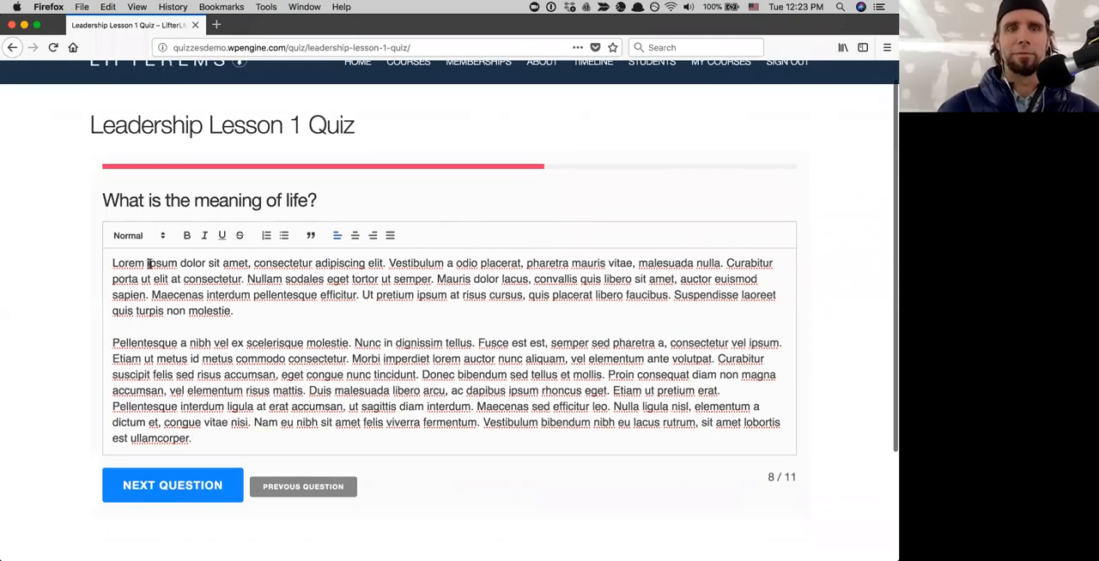
drag(149, 263, 412, 263)
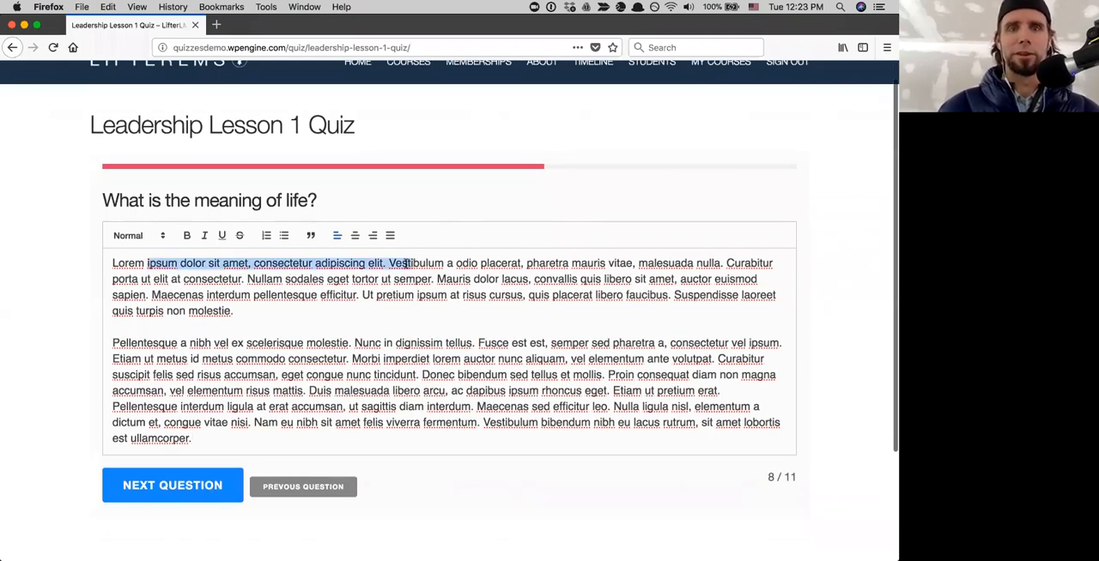
click(185, 237)
- Insert a bulleted list with the items "hi" and "hello" between the two answer paragraphs
click(274, 311)
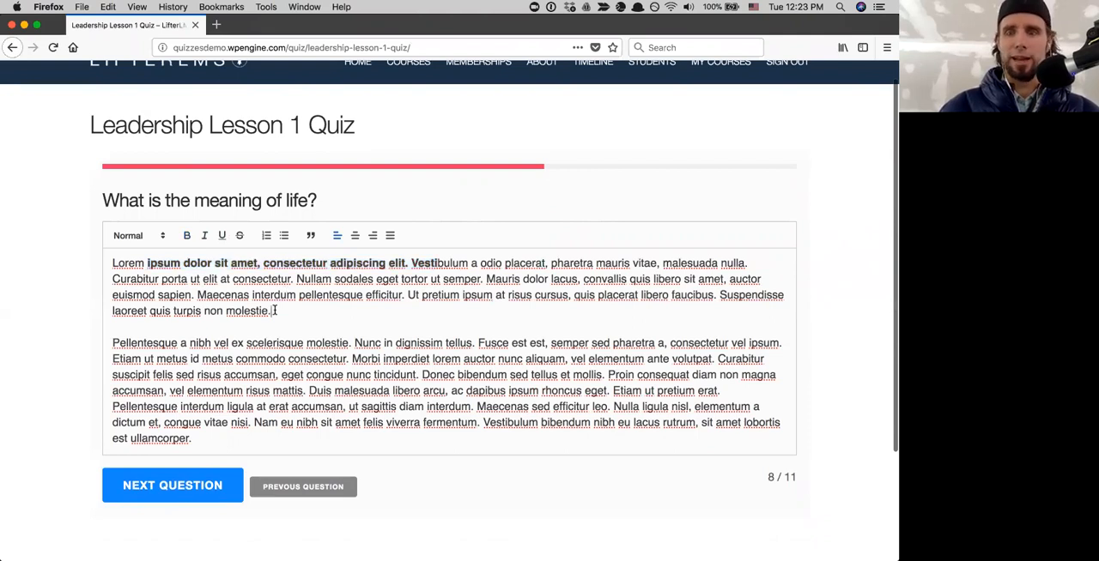
key(Return)
key(Return)
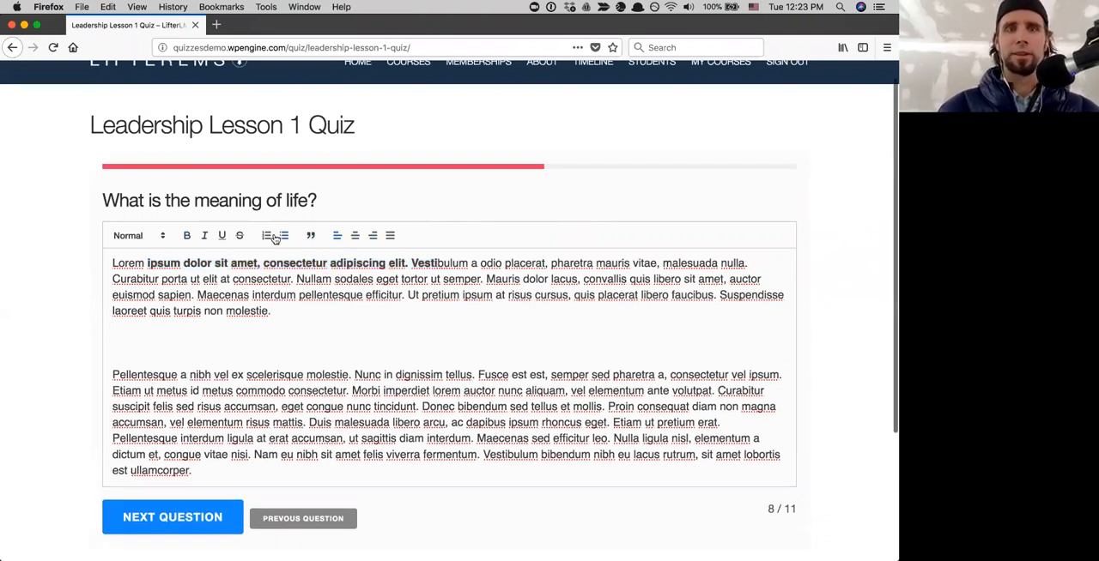
click(282, 236)
text(h)
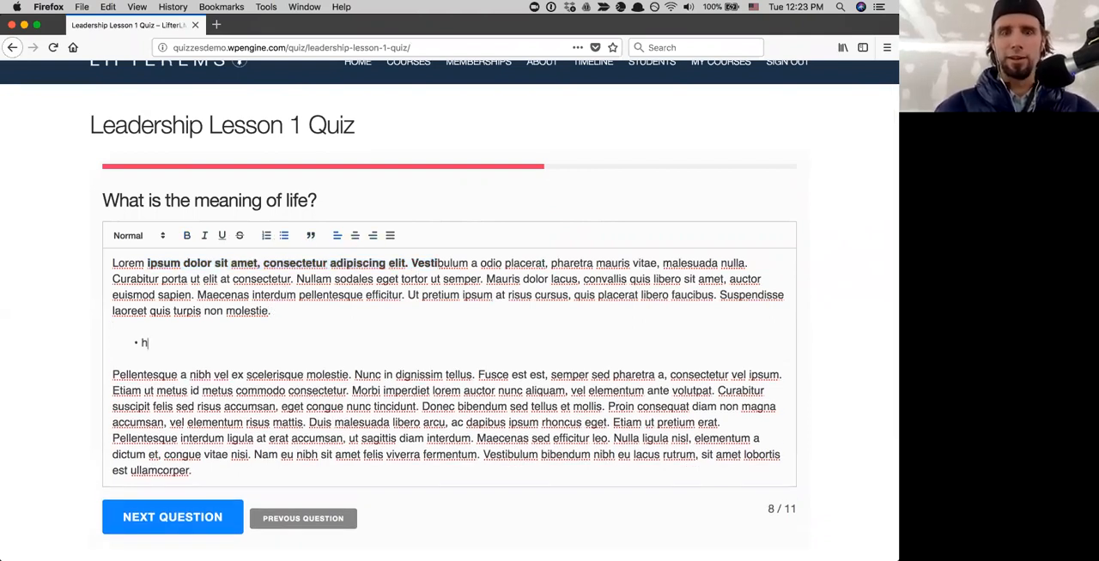
text(i)
key(Return)
text(hello)
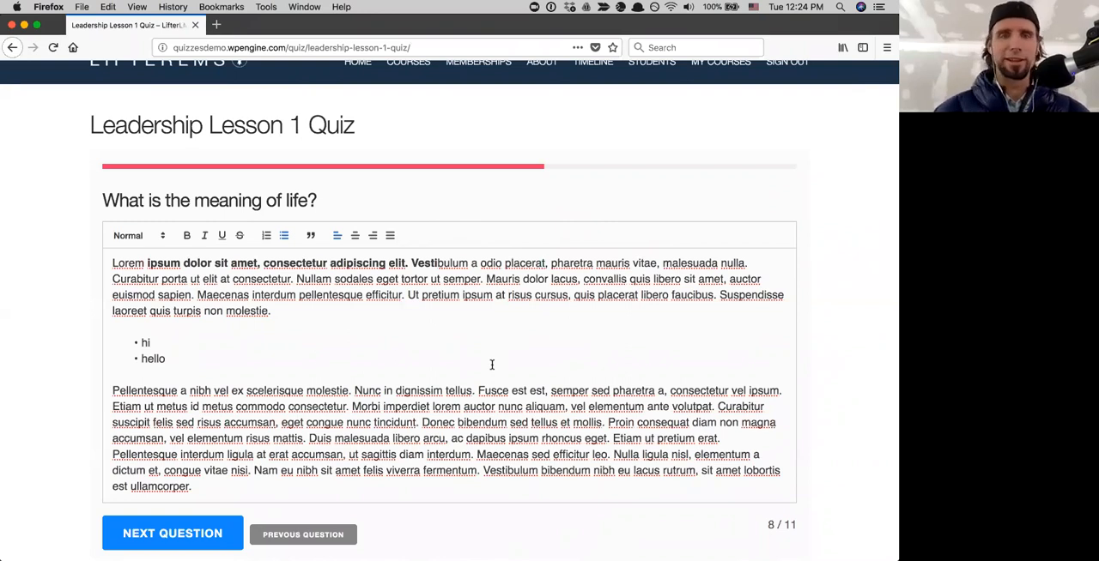
- Review the formatted long answer and continue to question 9
scroll(492, 365, down, 3)
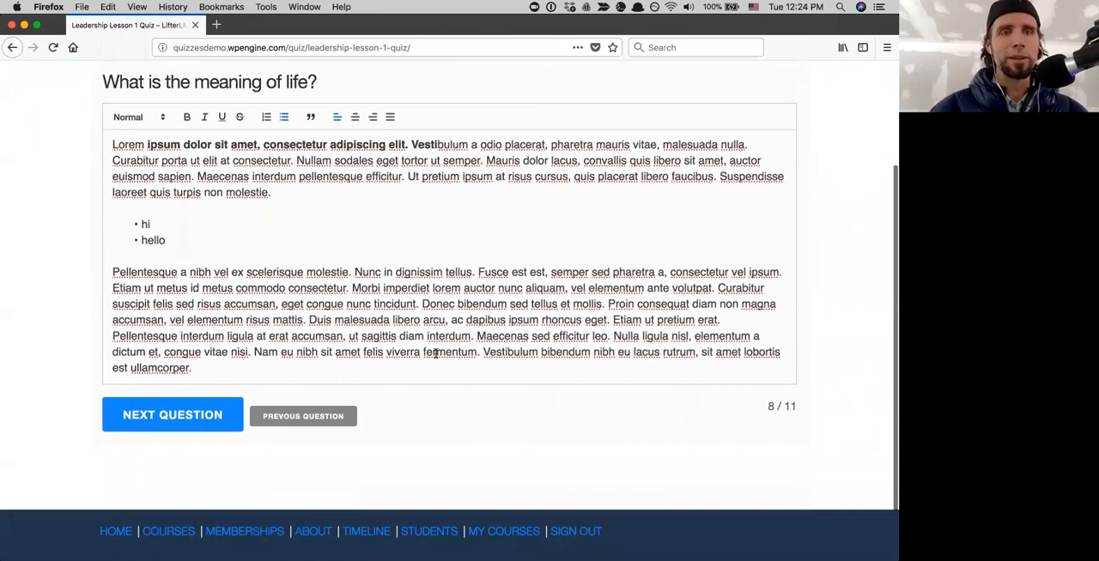
scroll(435, 354, up, 3)
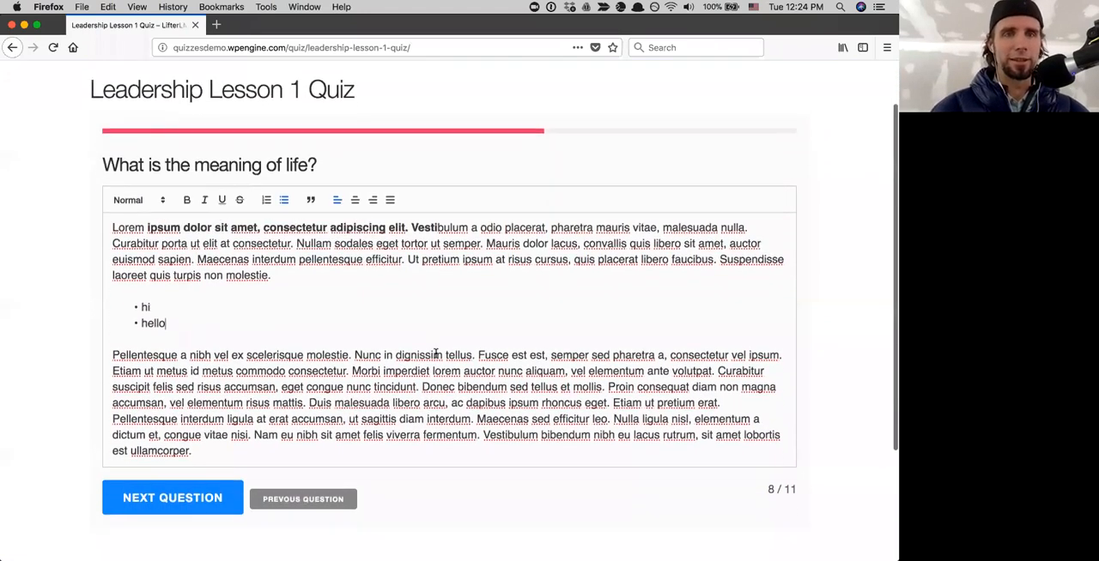
scroll(257, 429, down, 1)
click(178, 471)
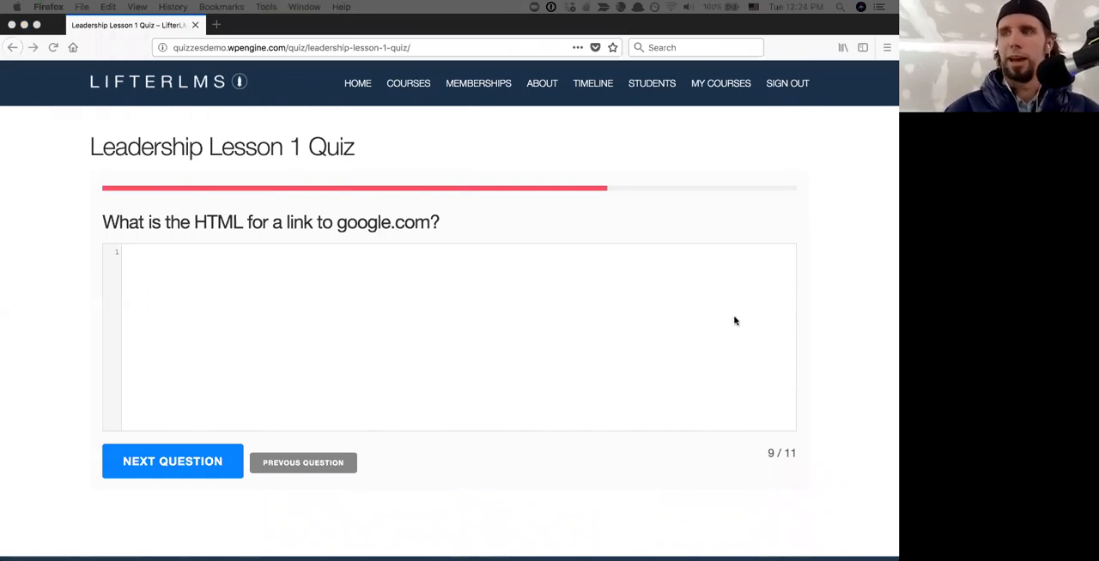
click(230, 269)
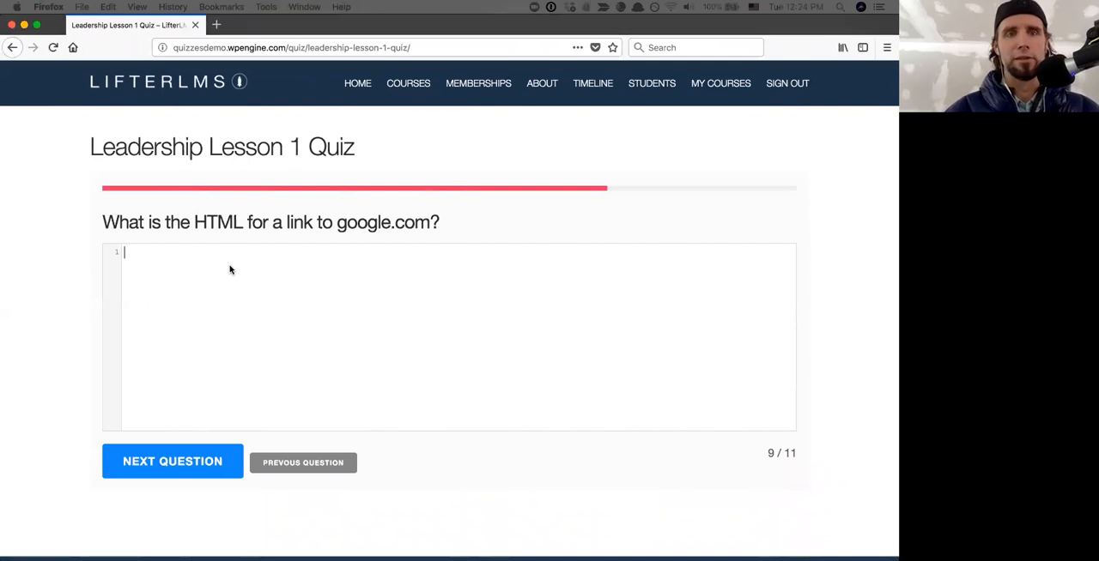
text(<a href="https://www.gogle.com">Google</a>)
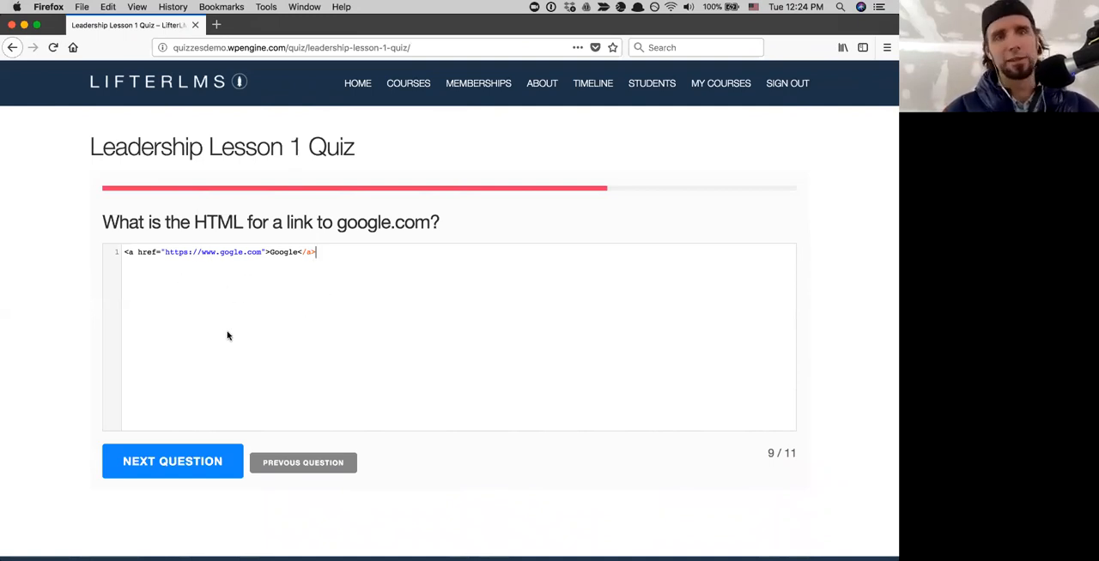
click(229, 252)
text(o)
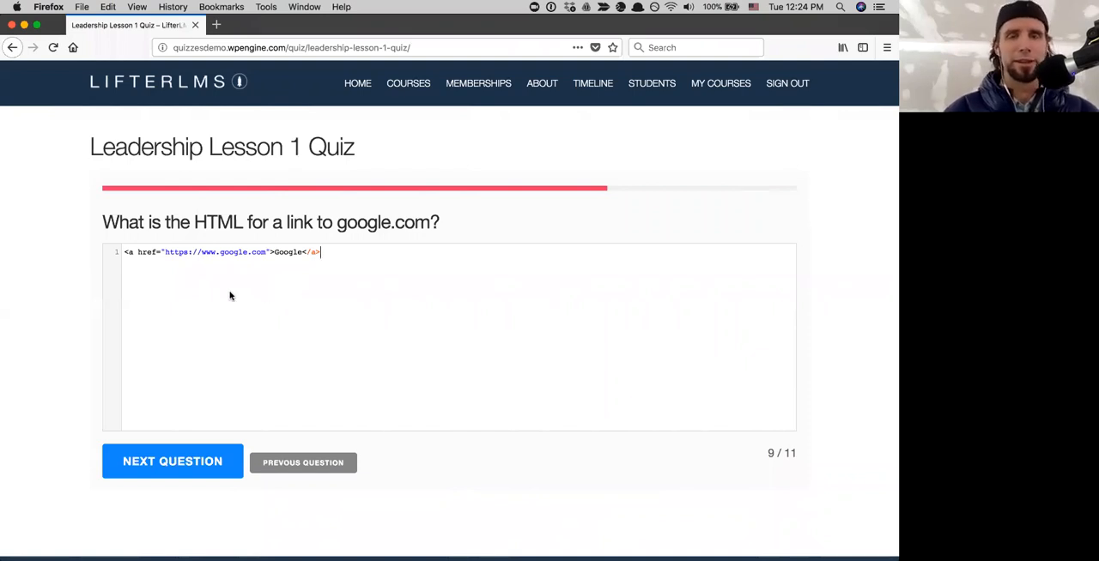
click(175, 457)
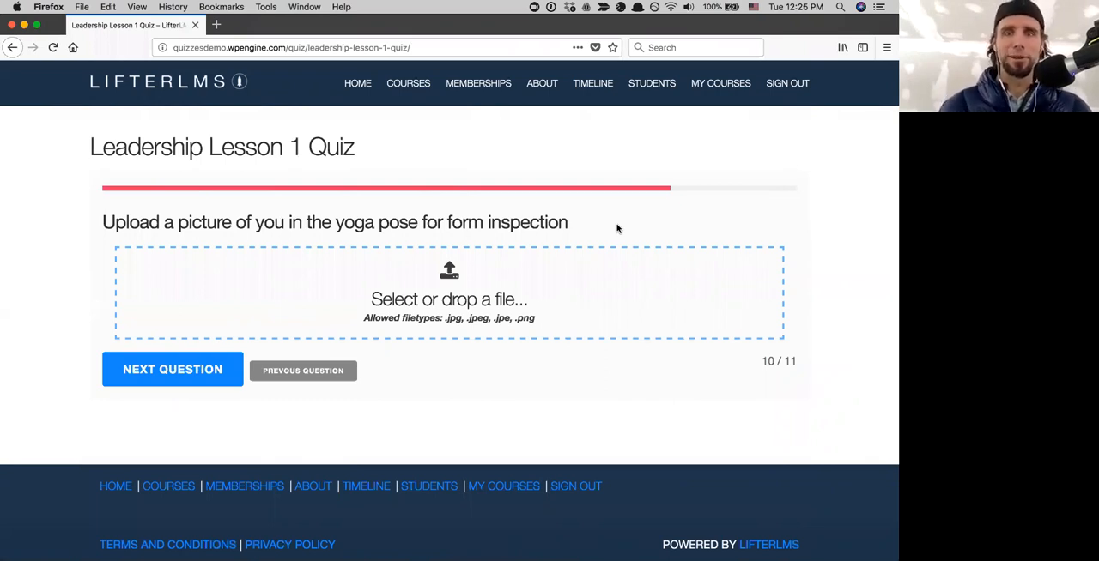
- Upload Yoga Pose.jpg from the Desktop as the answer to question 10, previewing the picture before opening it
click(454, 290)
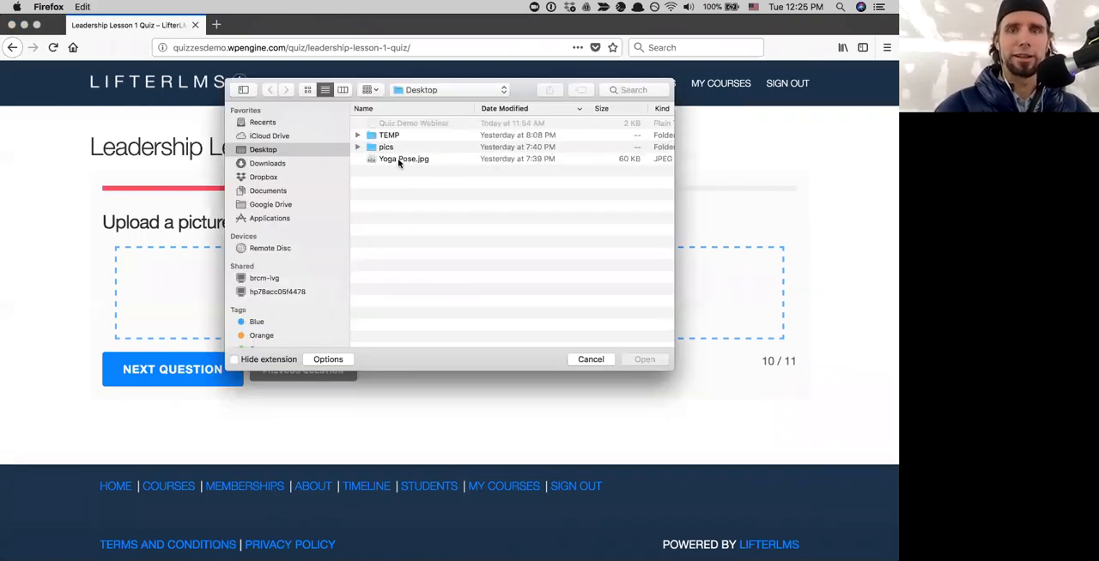
click(398, 158)
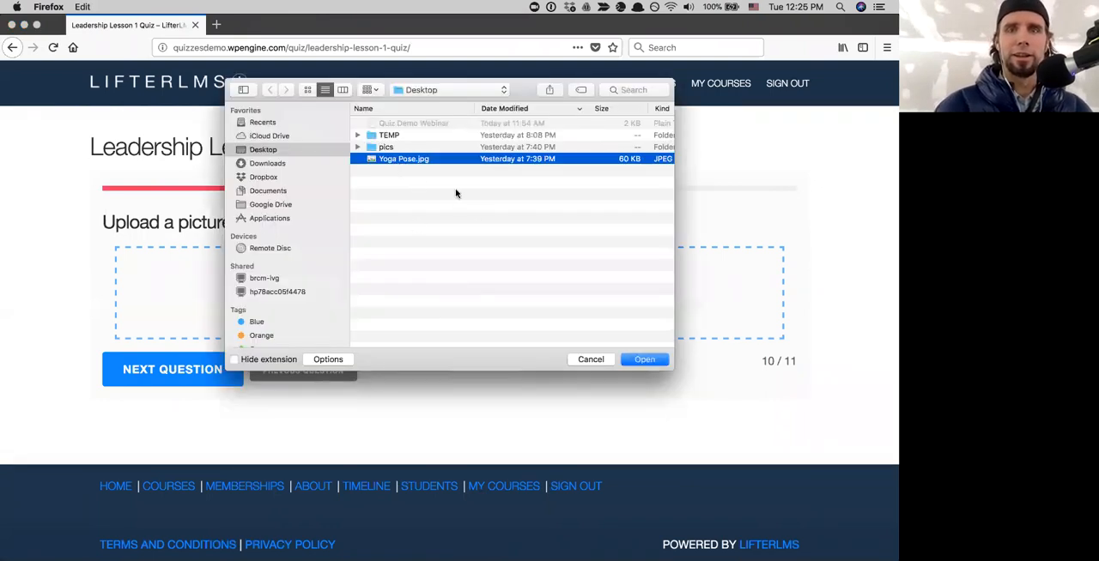
click(341, 90)
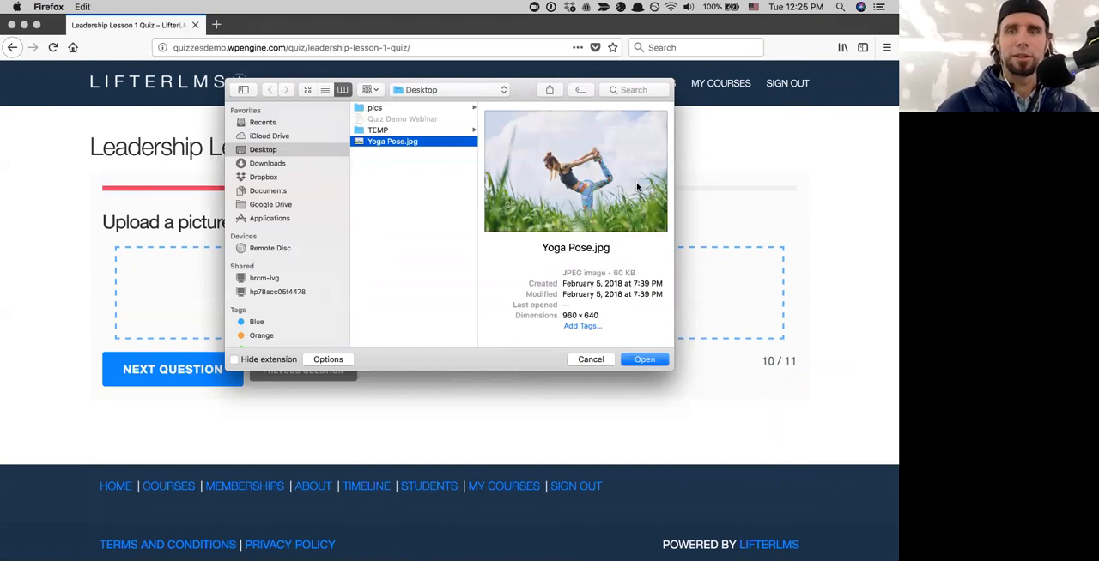
click(637, 364)
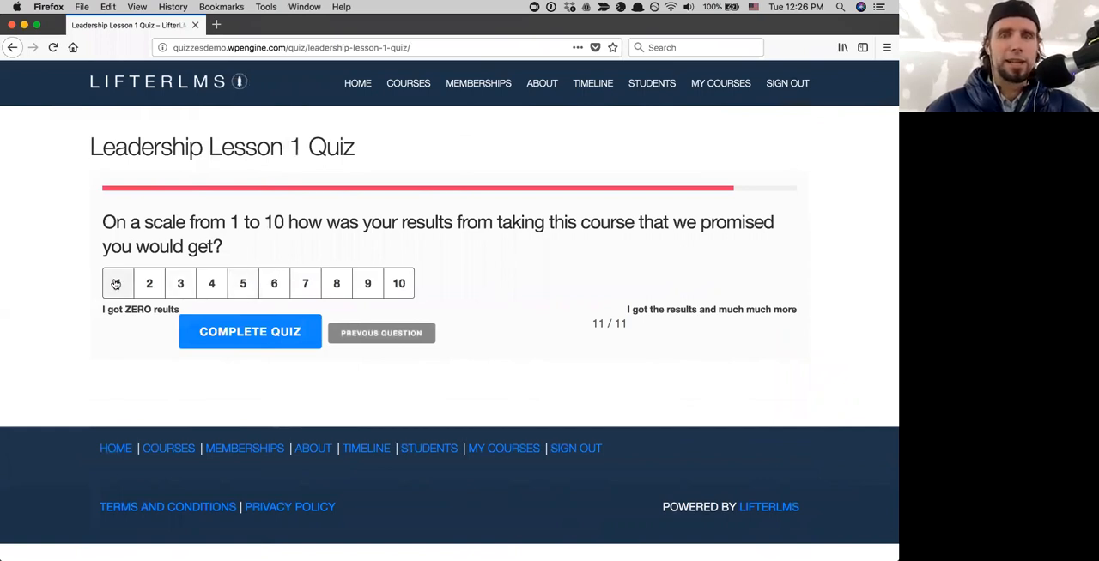
- Rate the course results 10 in question 11 and complete the quiz
click(399, 284)
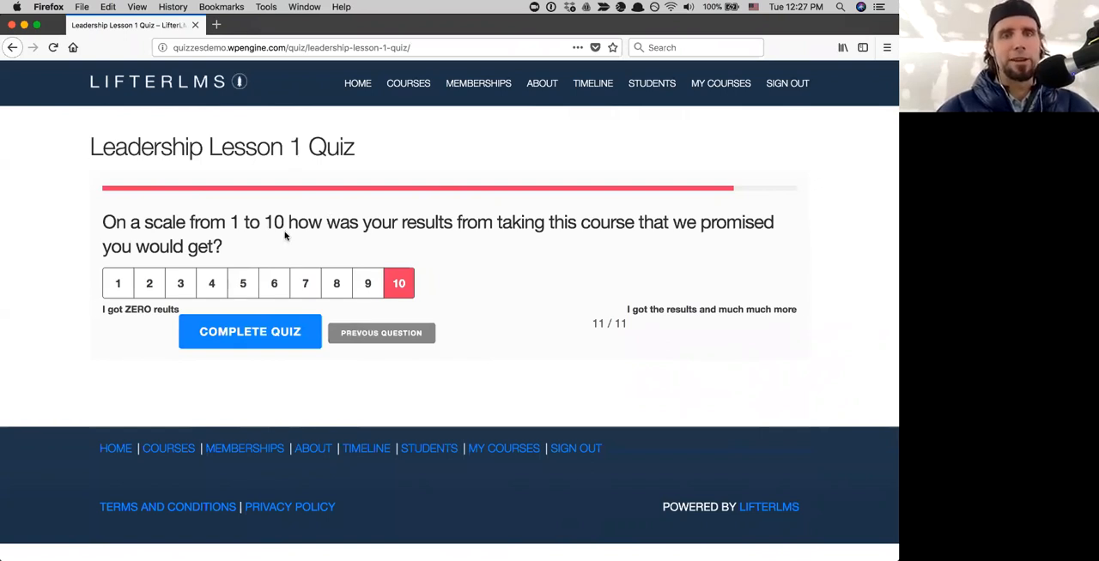
click(239, 338)
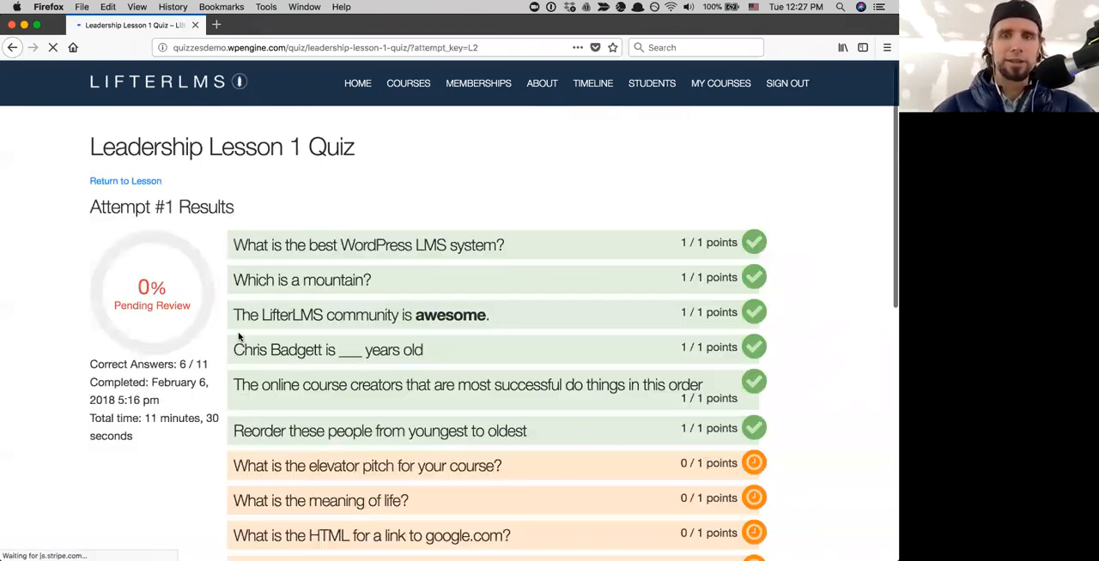
- Review the Attempt #1 results and expand the selected answers for the WordPress LMS and mountain questions
scroll(340, 450, down, 1)
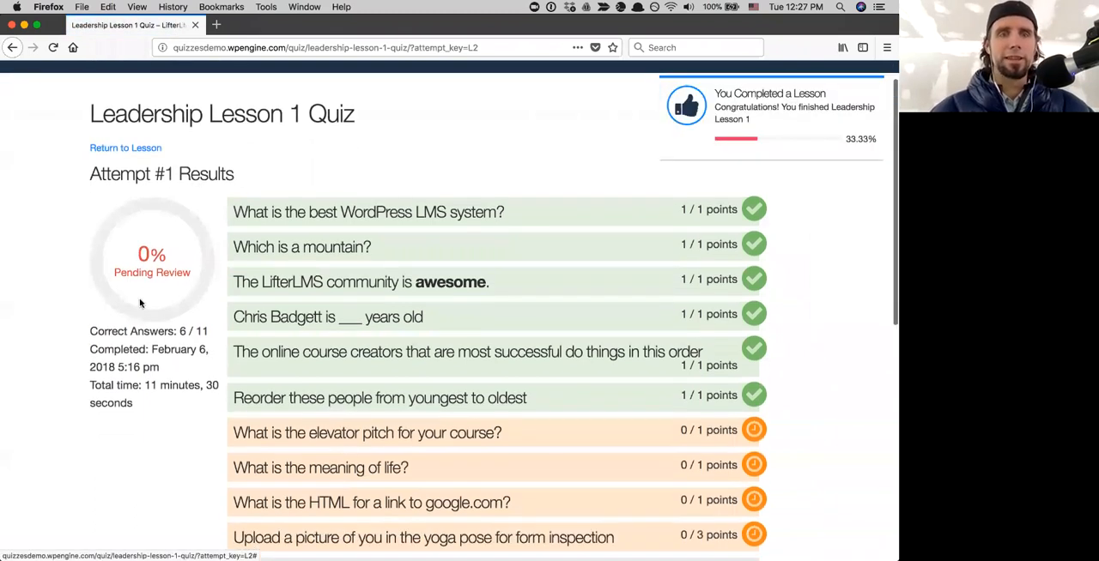
scroll(415, 348, down, 5)
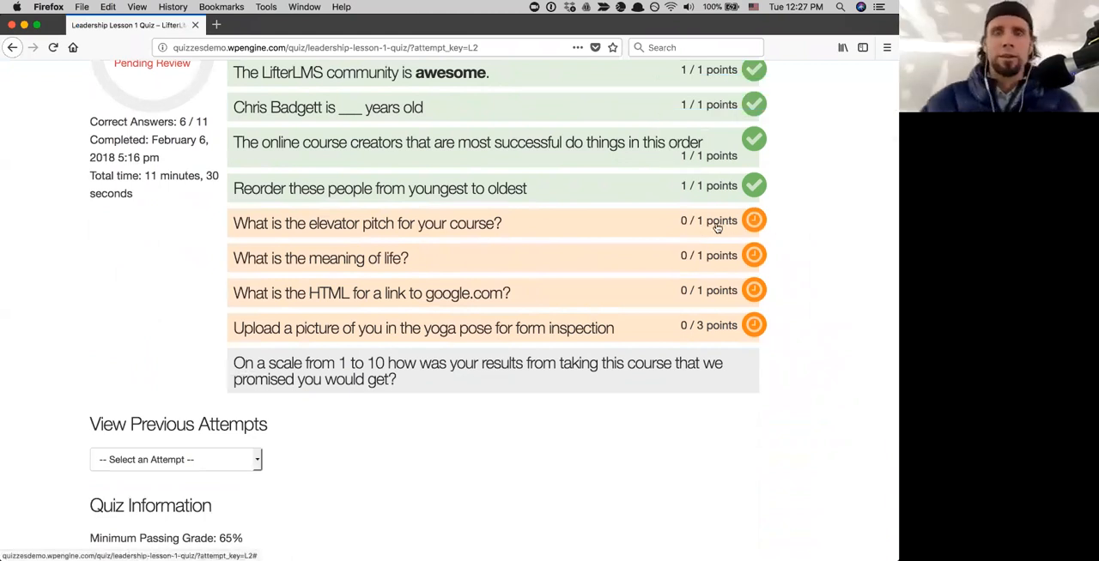
scroll(717, 227, up, 3)
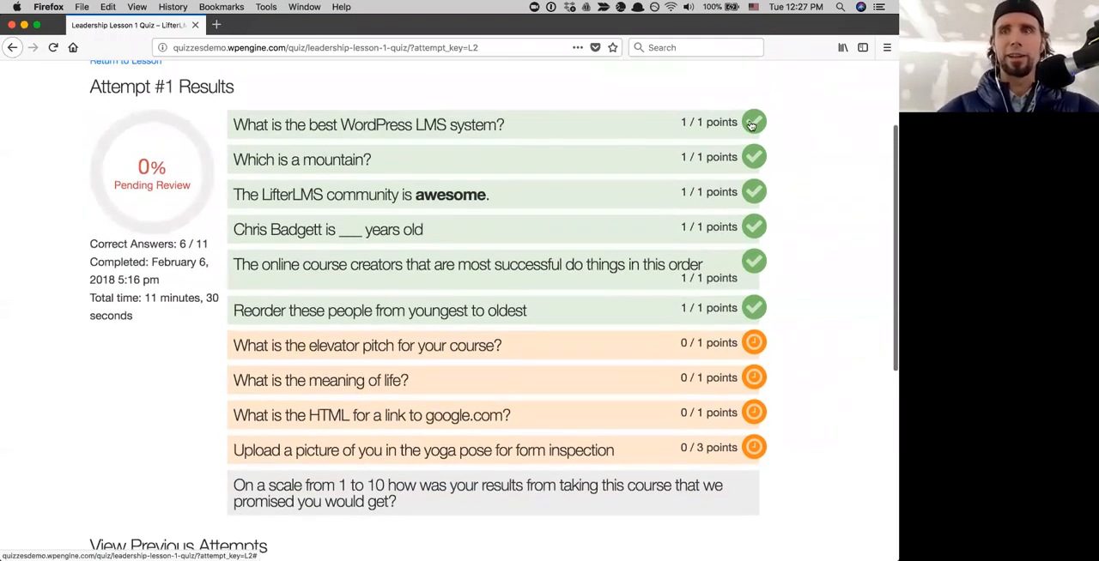
click(749, 125)
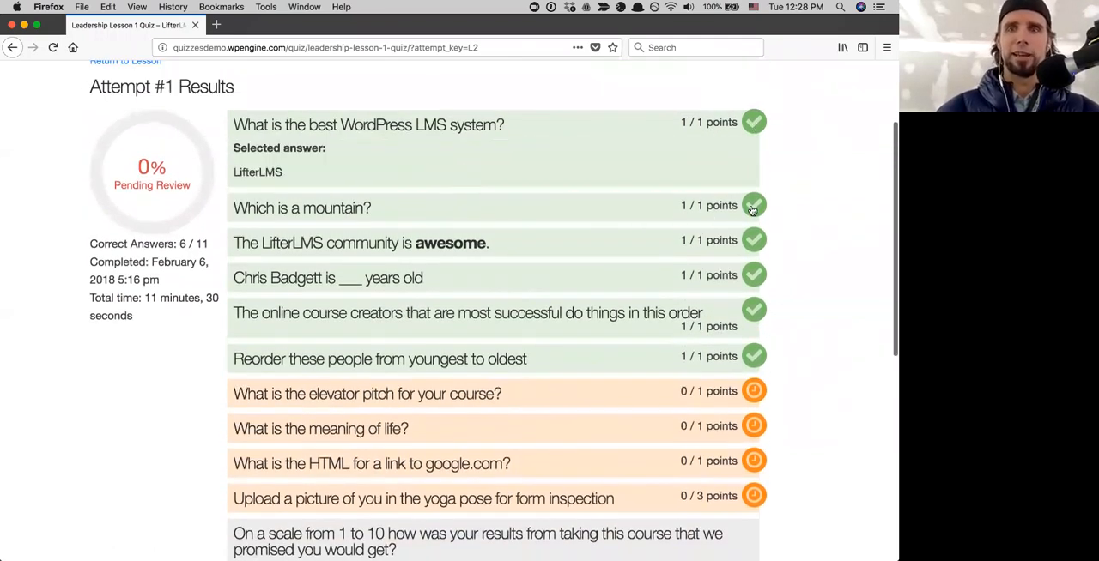
click(615, 216)
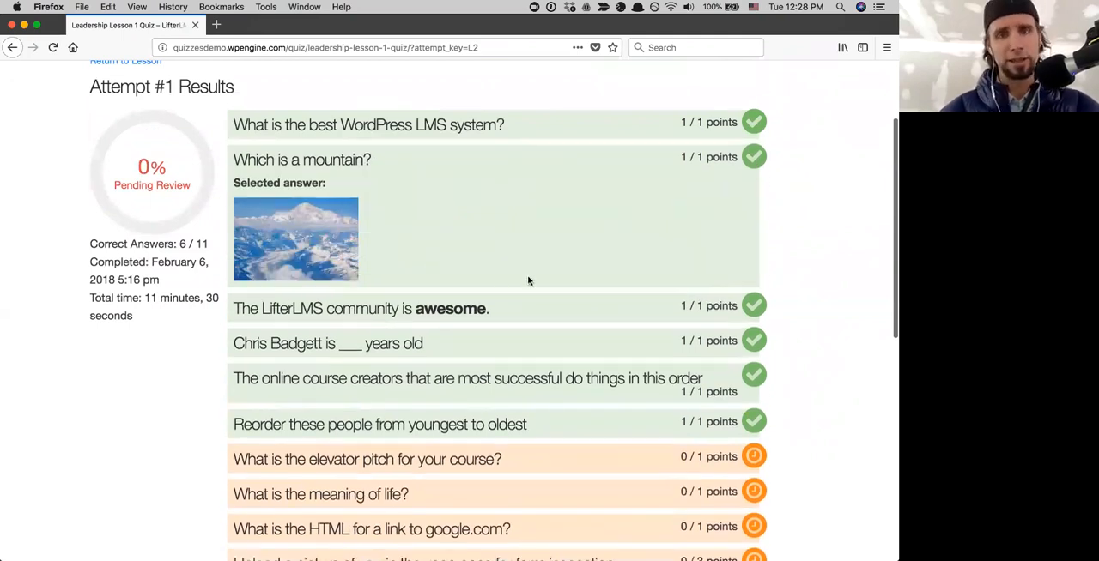
- Check the previous attempts and quiz information below the results, and go on to the next lesson
scroll(527, 278, down, 3)
scroll(529, 282, down, 5)
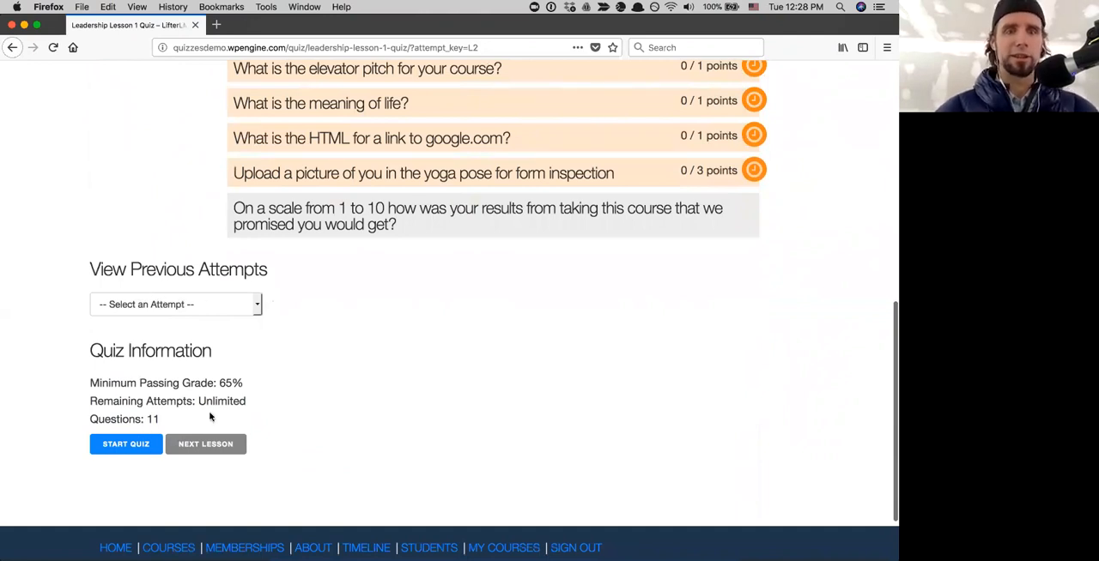
scroll(402, 358, up, 3)
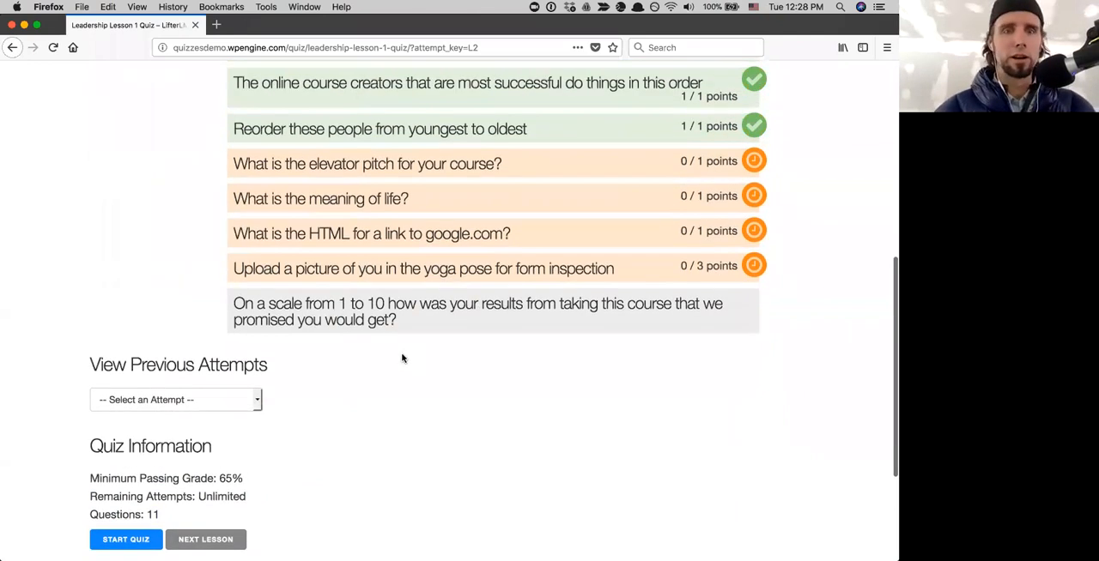
scroll(343, 369, down, 4)
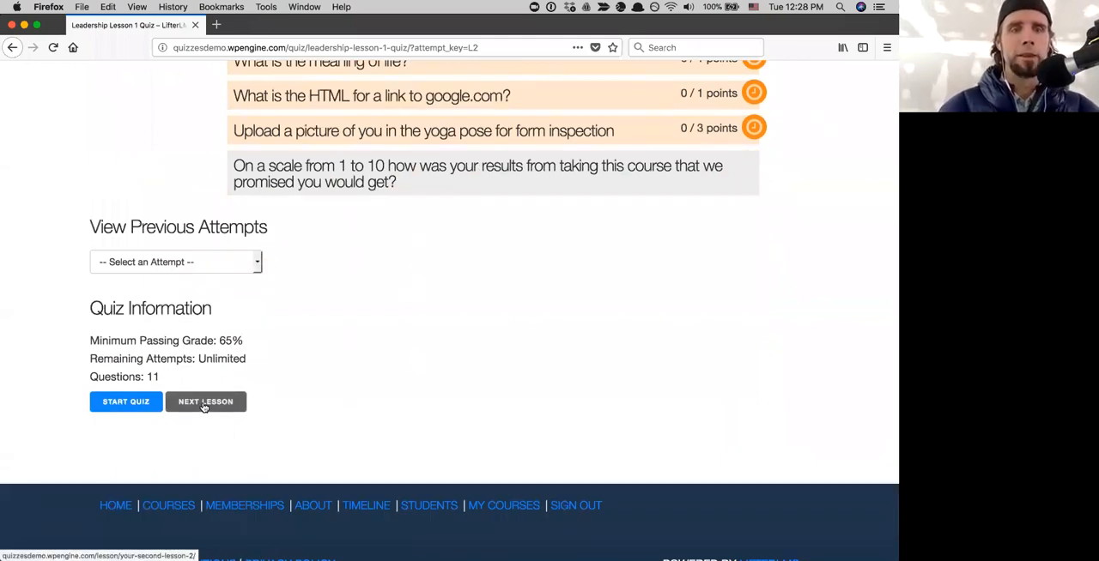
click(205, 404)
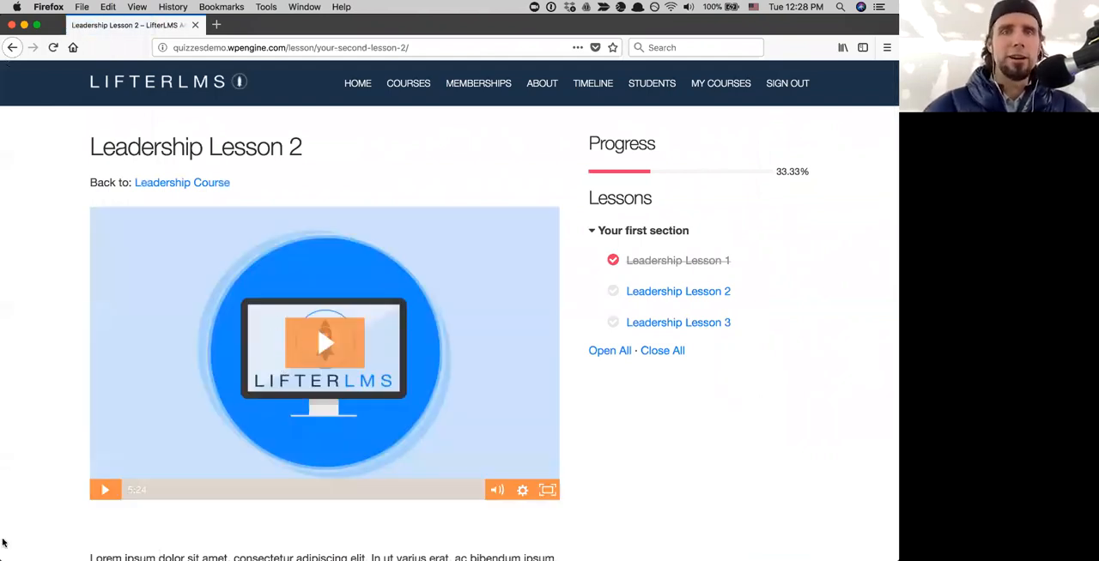
- Switch to the Chrome window signed in as administrator and open the demo site's WordPress dashboard
key(ctrl+Up)
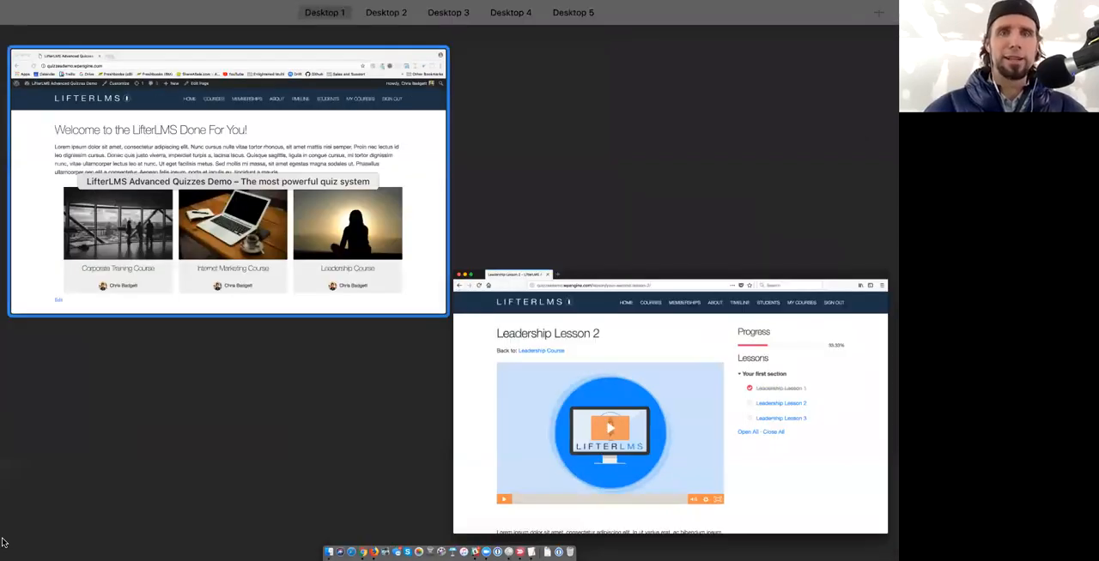
click(228, 182)
scroll(294, 218, down, 3)
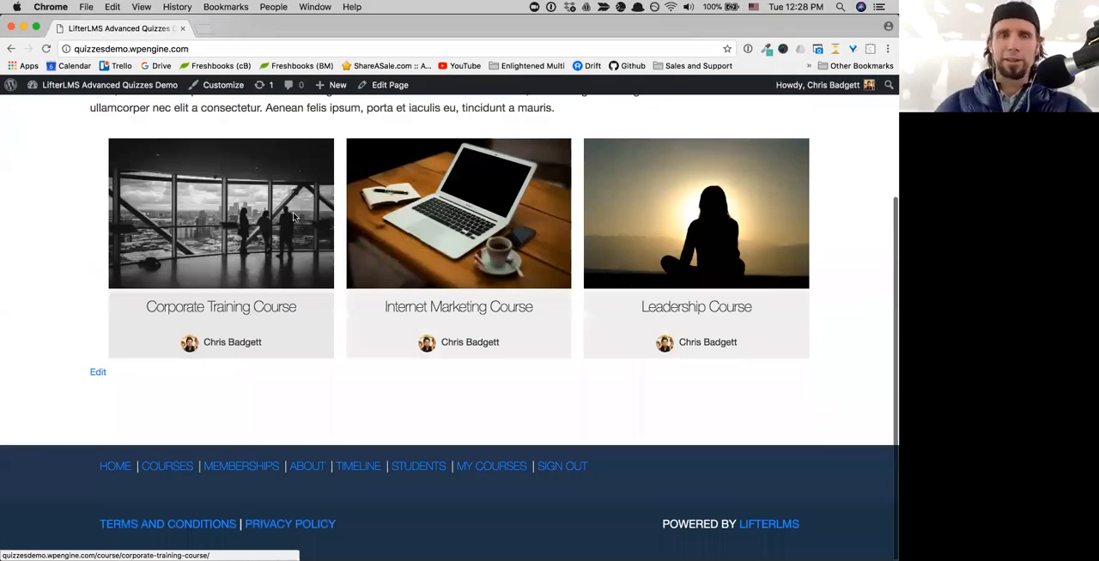
scroll(295, 217, up, 3)
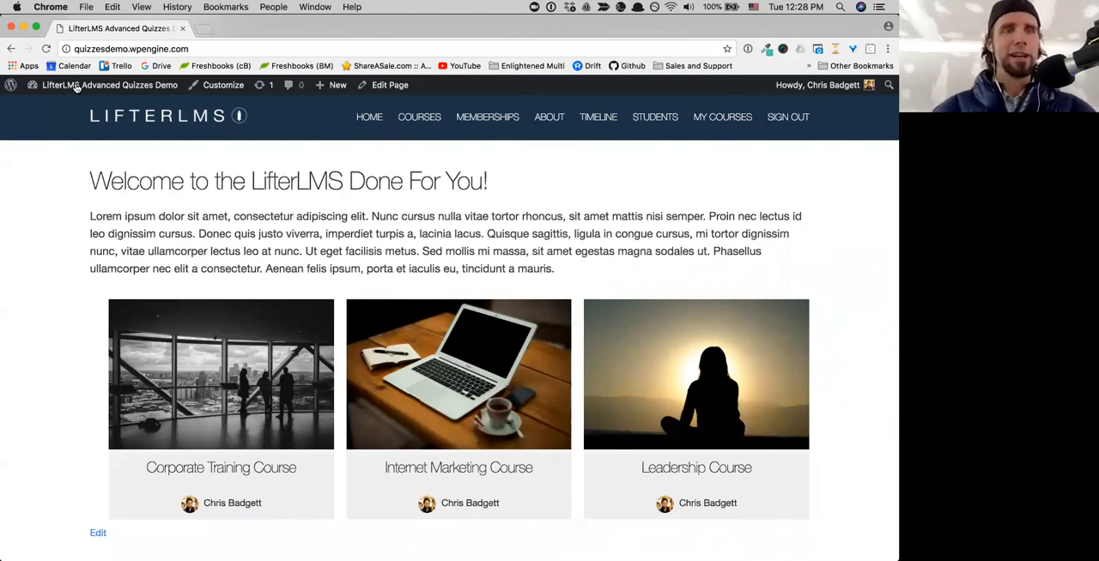
mouse_move(63, 105)
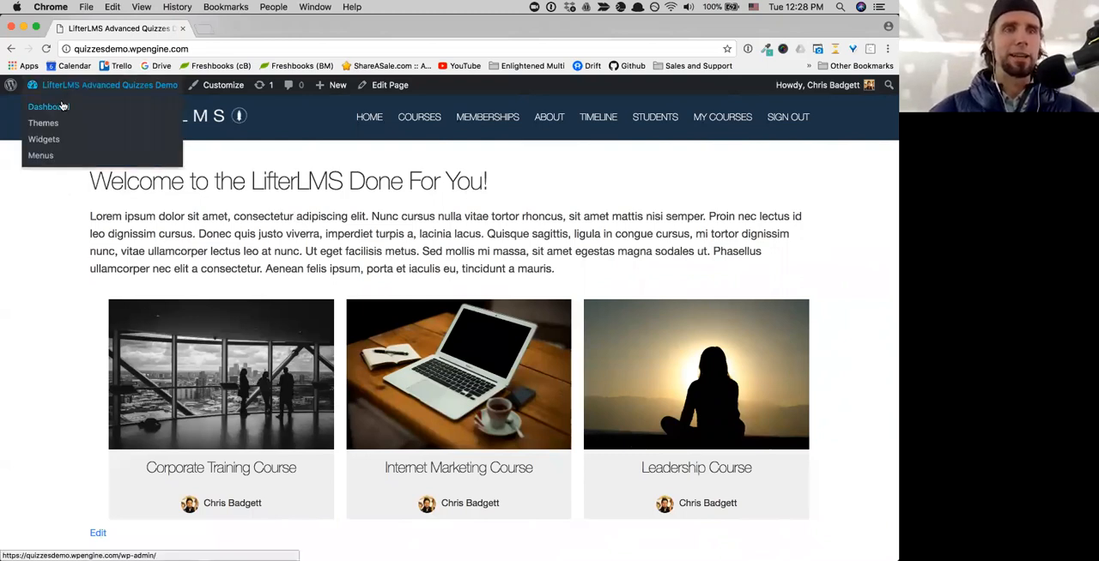
click(63, 106)
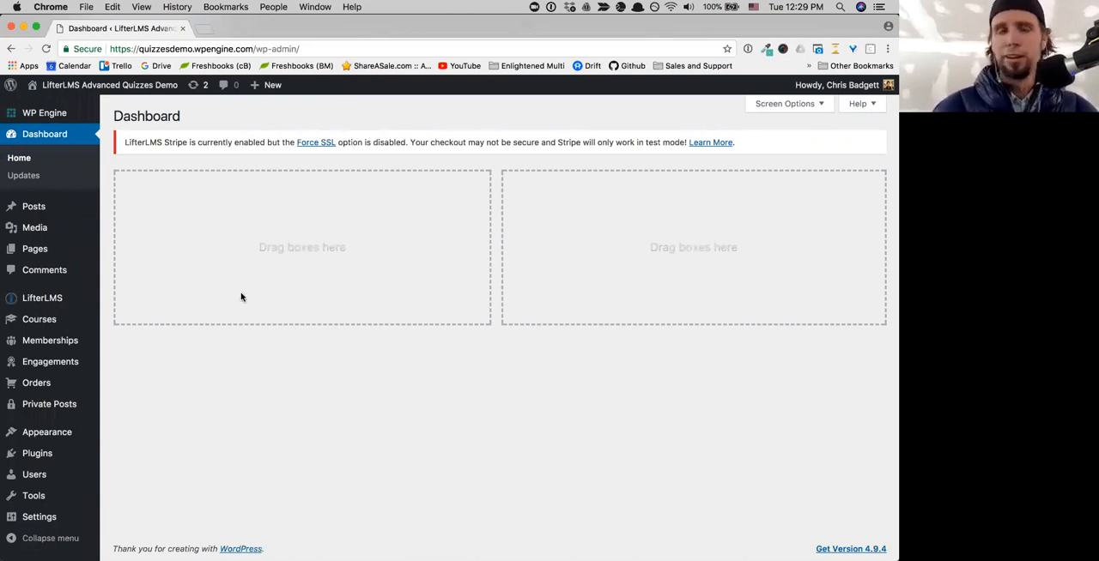
- Open the Leadership Course in the course builder and expand its first section to list the lessons
mouse_move(68, 351)
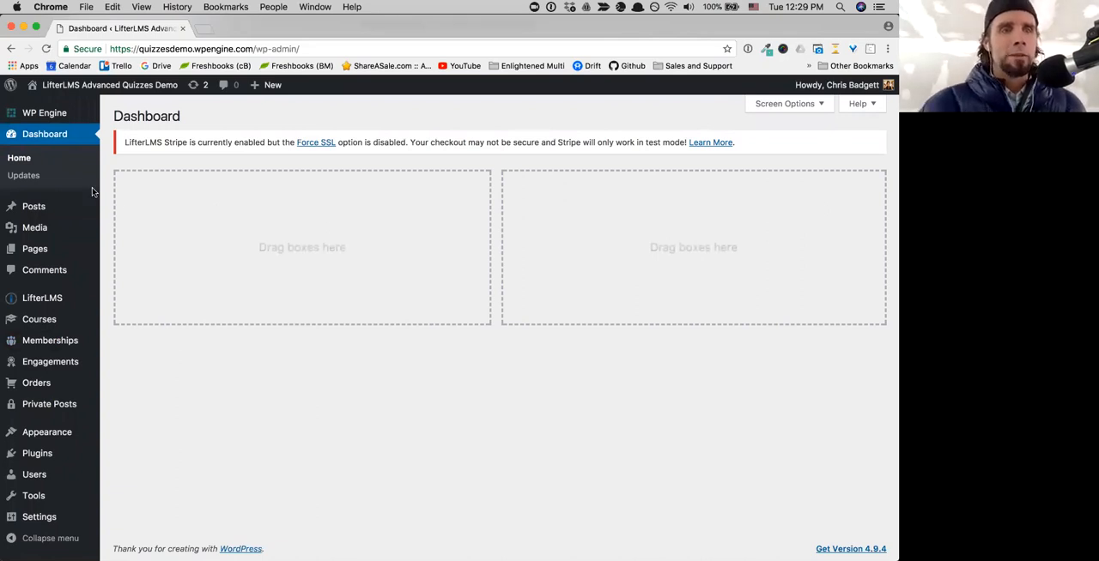
click(37, 315)
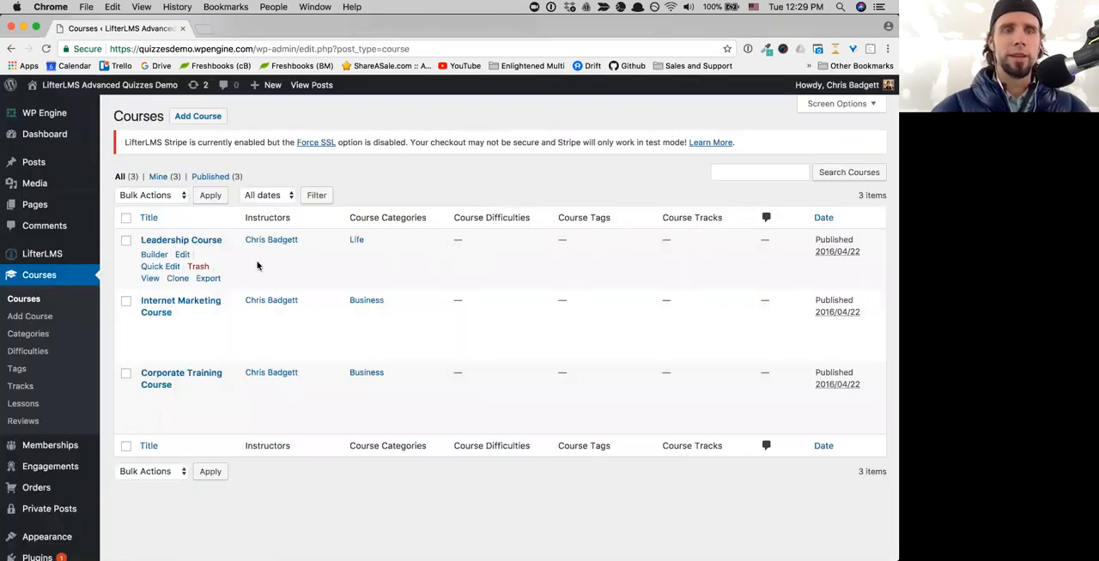
click(156, 255)
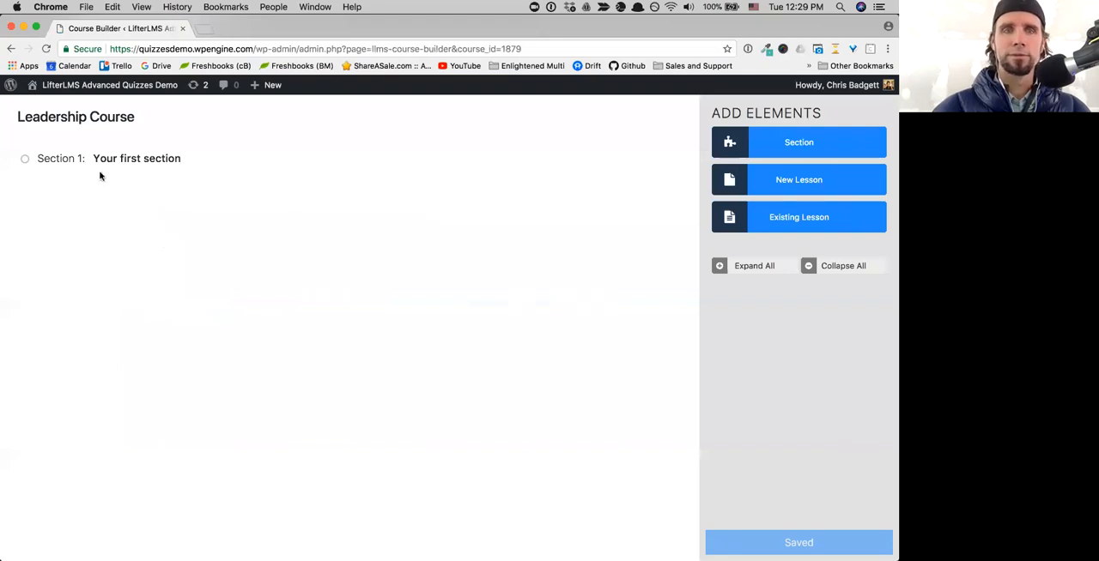
click(195, 159)
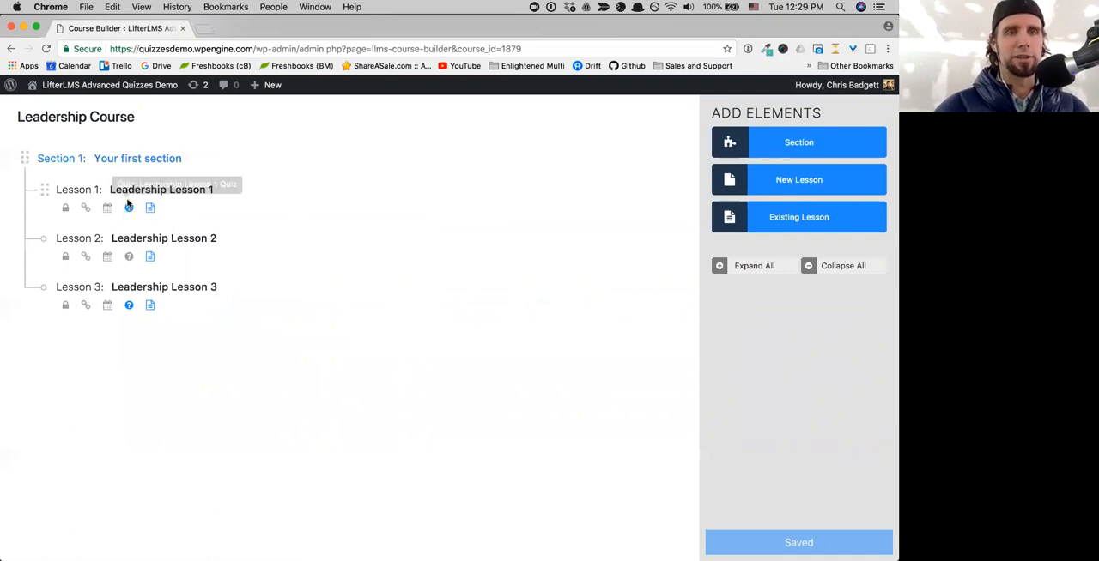
- Open the quiz of Leadership Lesson 1 in the builder and look over its list of questions
mouse_move(226, 189)
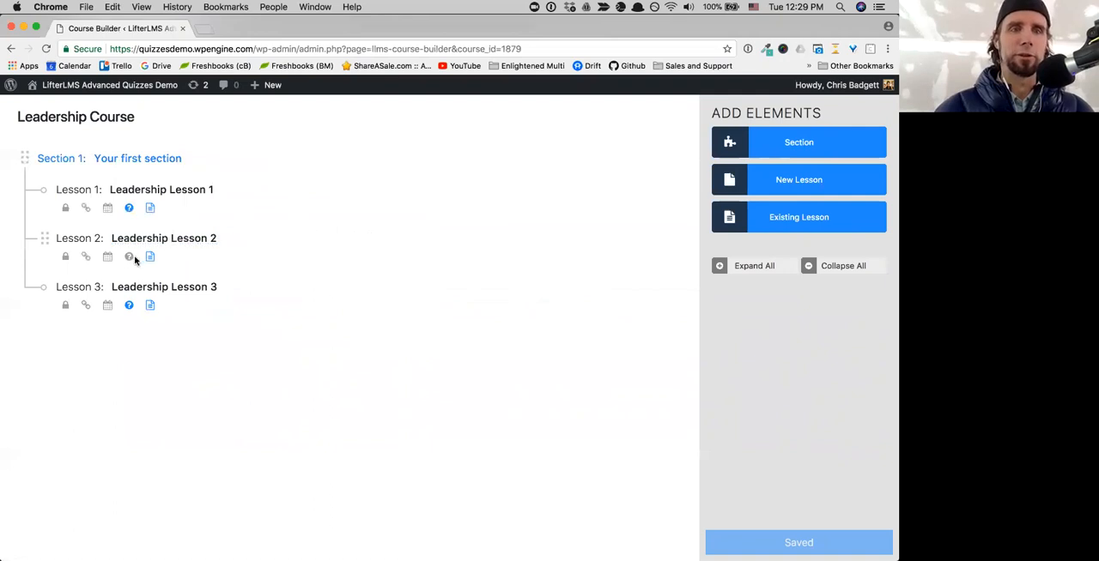
mouse_move(250, 240)
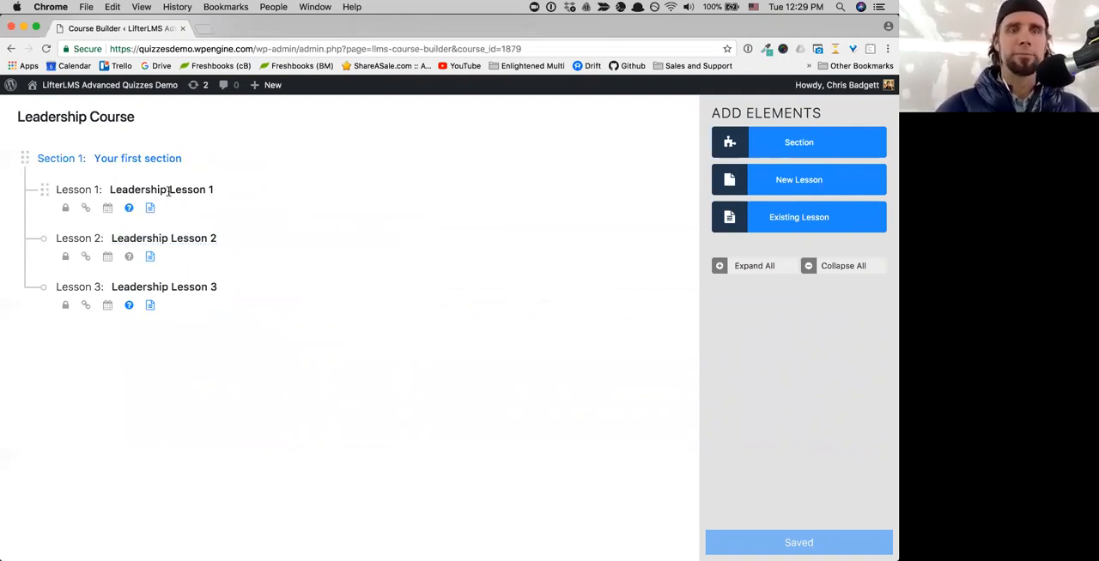
click(245, 191)
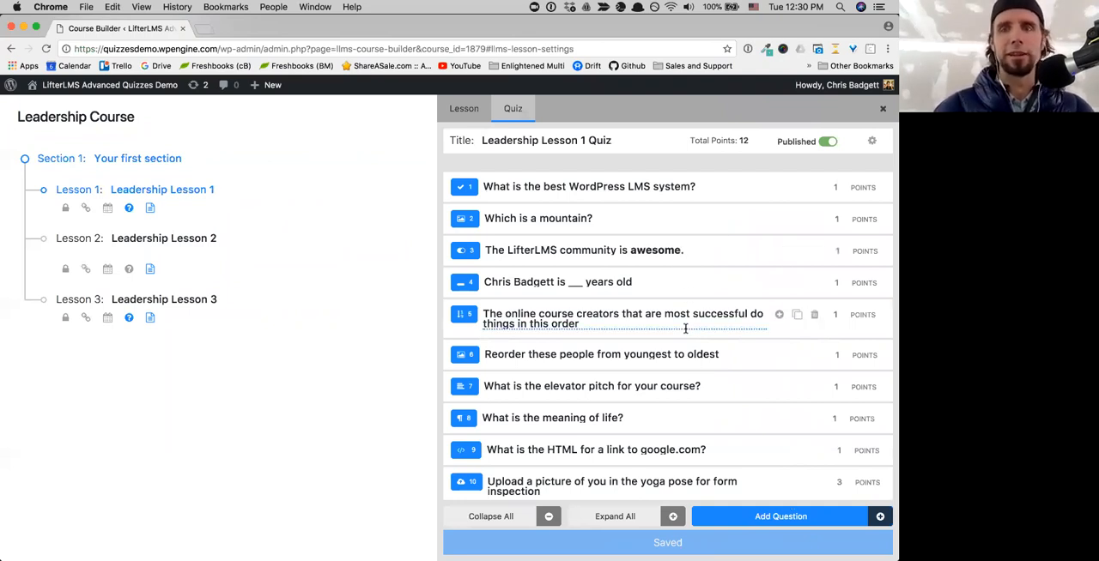
scroll(686, 326, down, 1)
scroll(653, 386, up, 1)
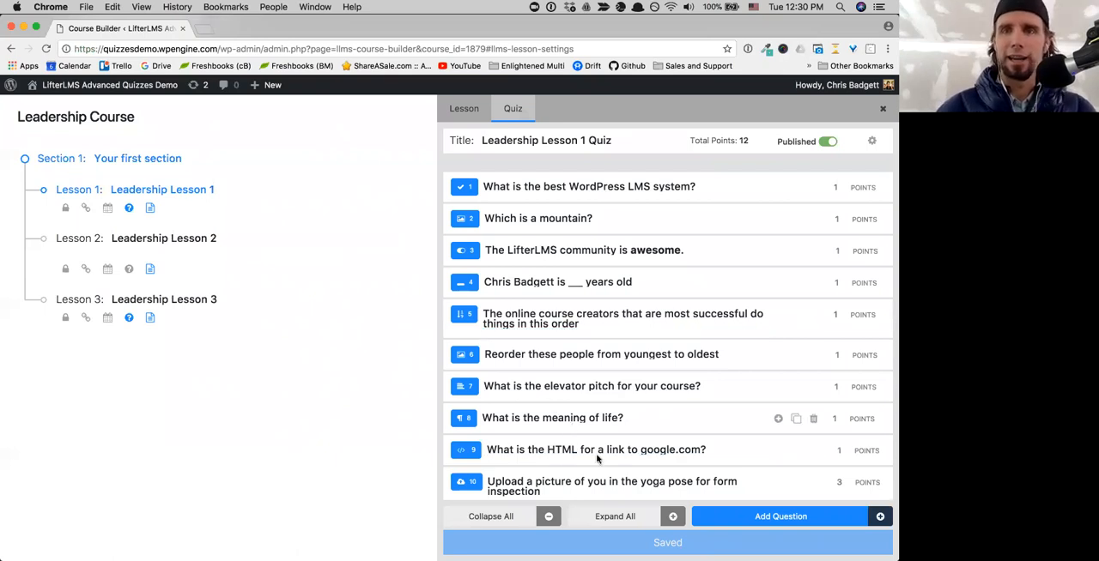
- Expand all quiz questions, examine the settings of questions 2 to 5, and collapse them all again
click(614, 515)
scroll(626, 410, down, 3)
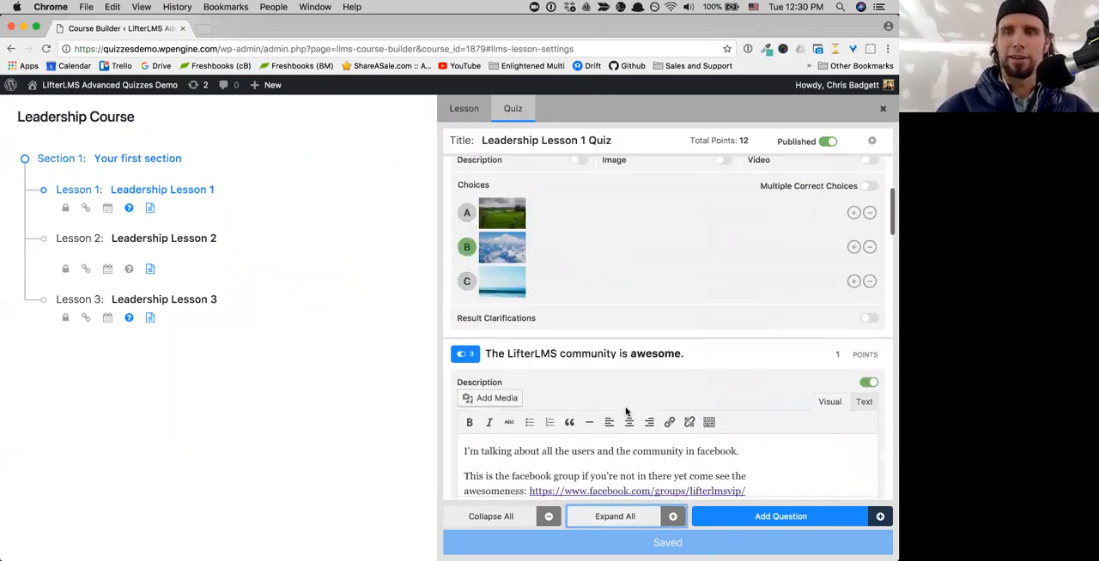
scroll(626, 412, down, 5)
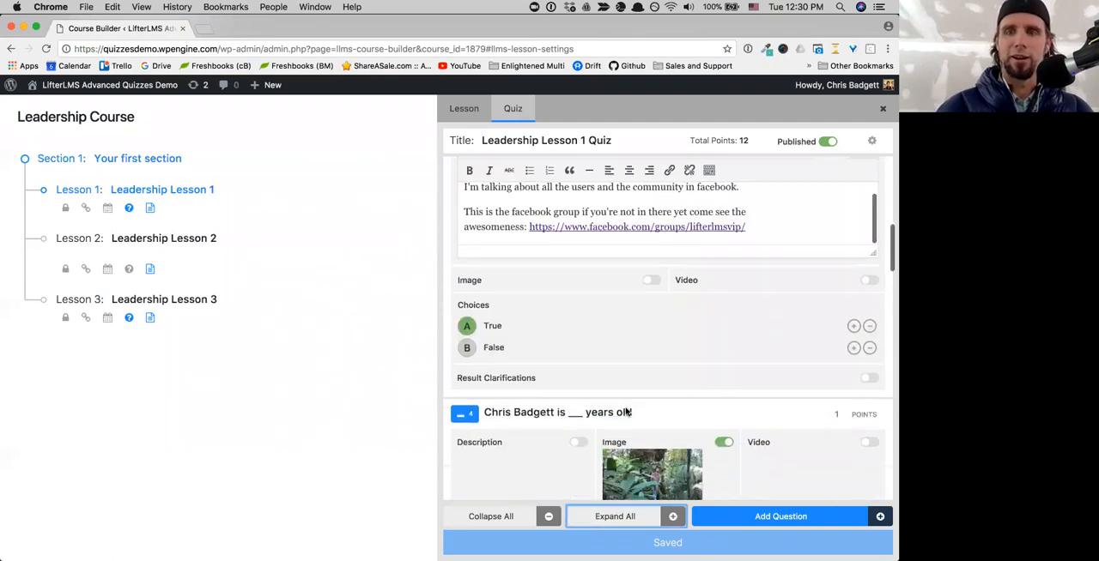
scroll(625, 412, down, 15)
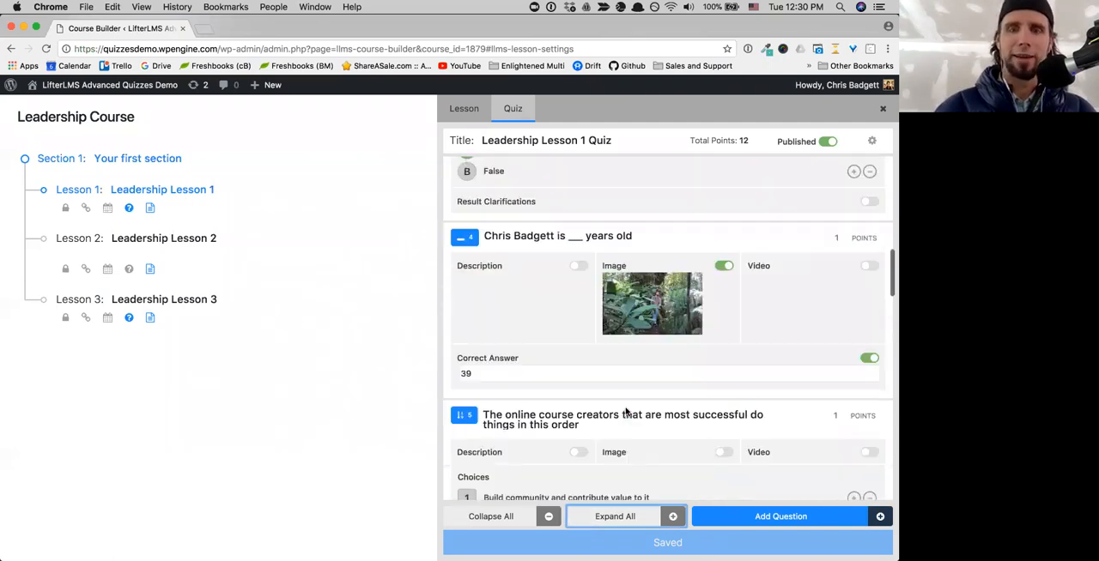
click(526, 516)
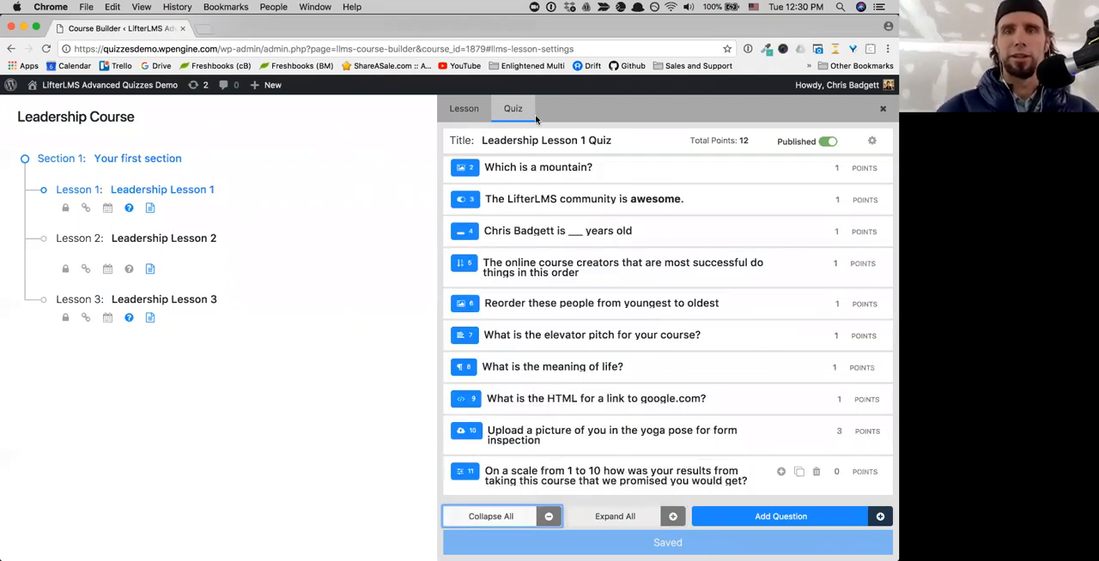
scroll(603, 257, up, 2)
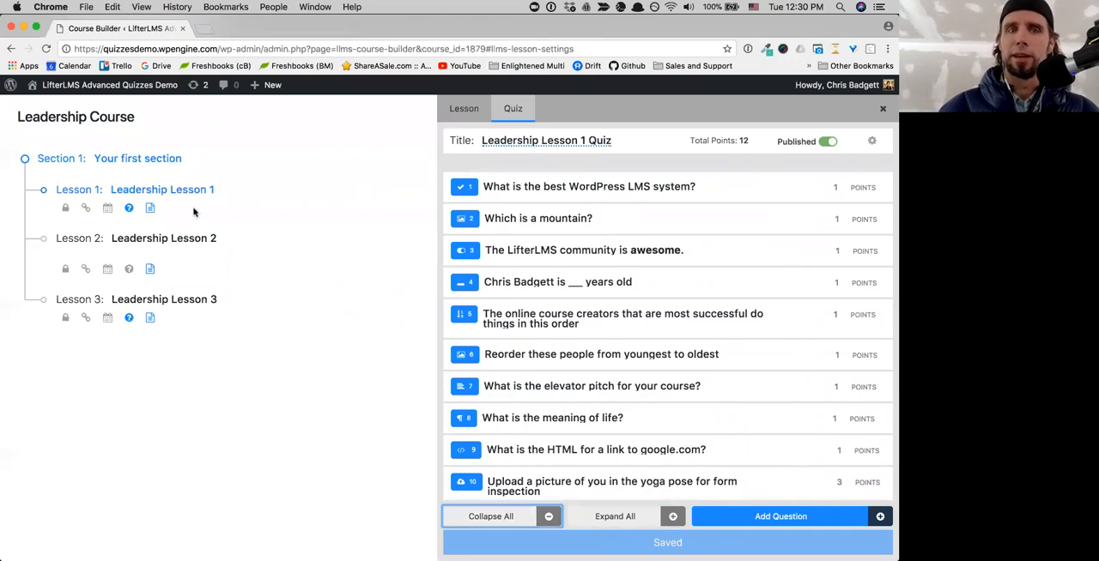
mouse_move(238, 191)
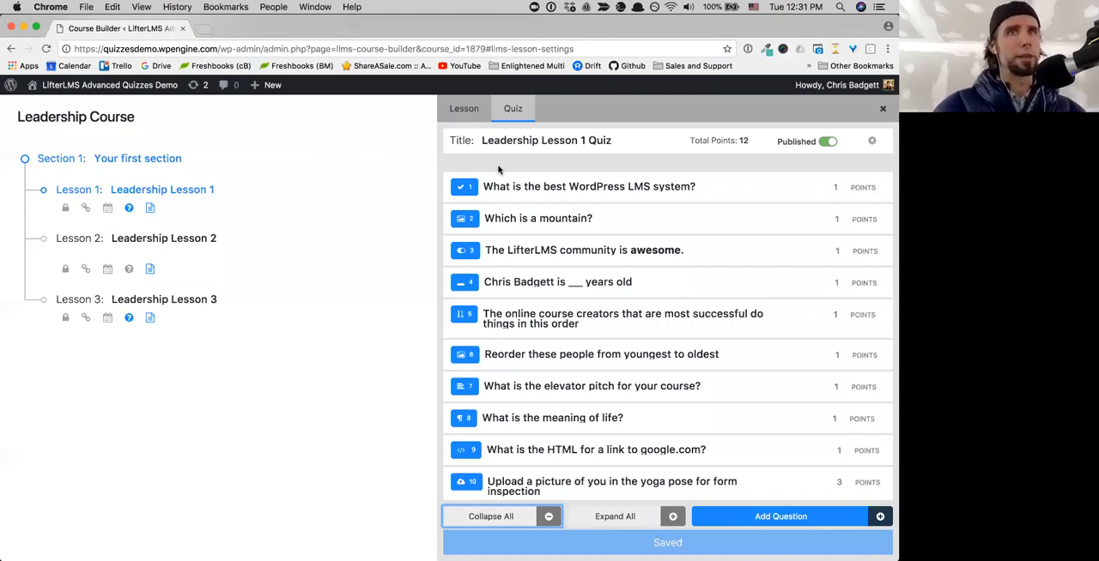
- Expand the question "What is the best WordPress LMS system?" and switch its image option on and off again
mouse_move(748, 187)
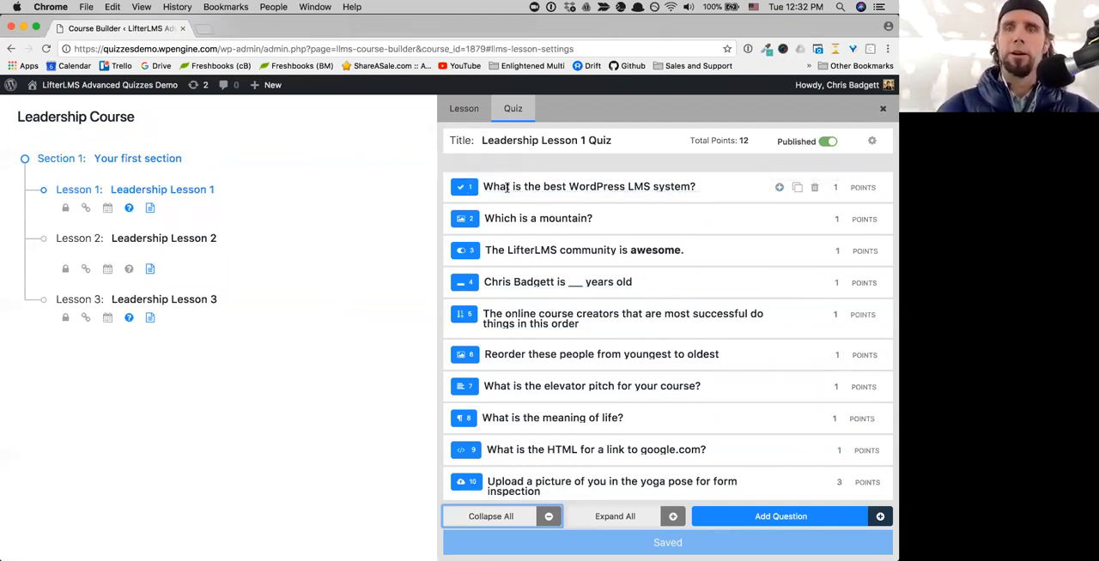
click(779, 189)
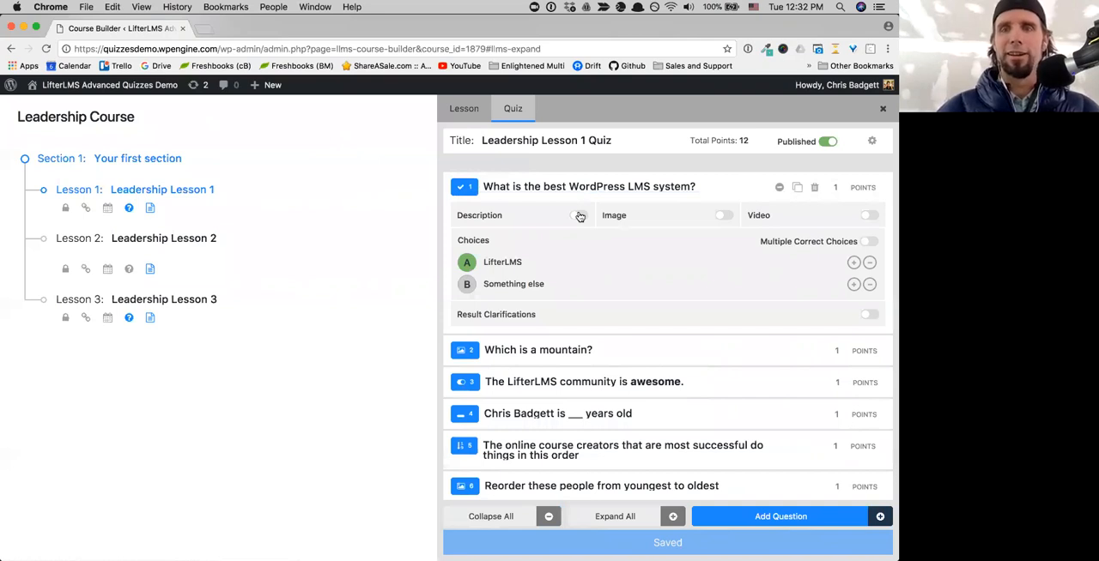
click(724, 217)
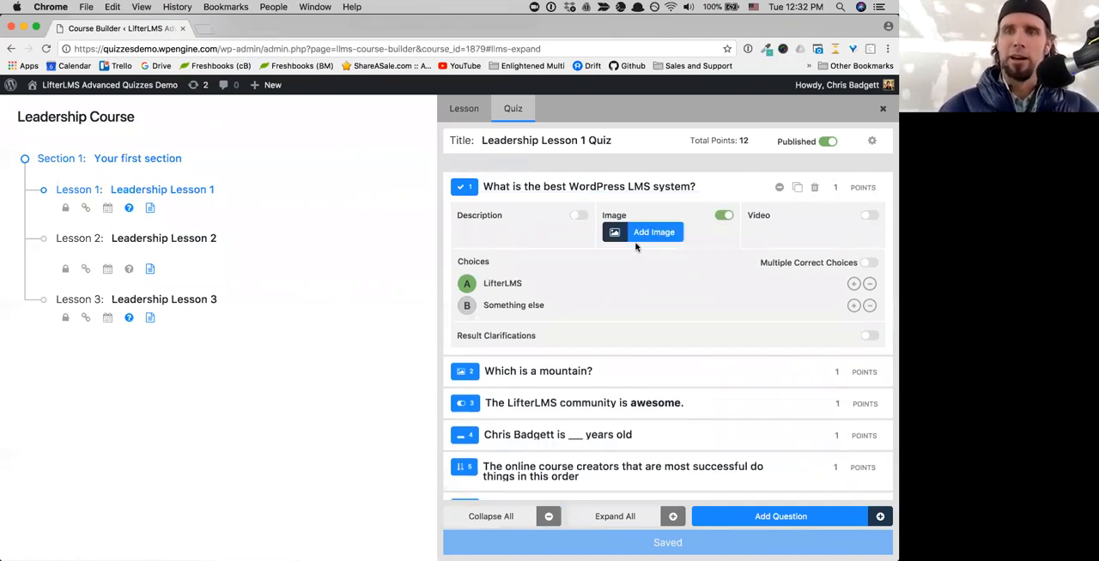
click(727, 216)
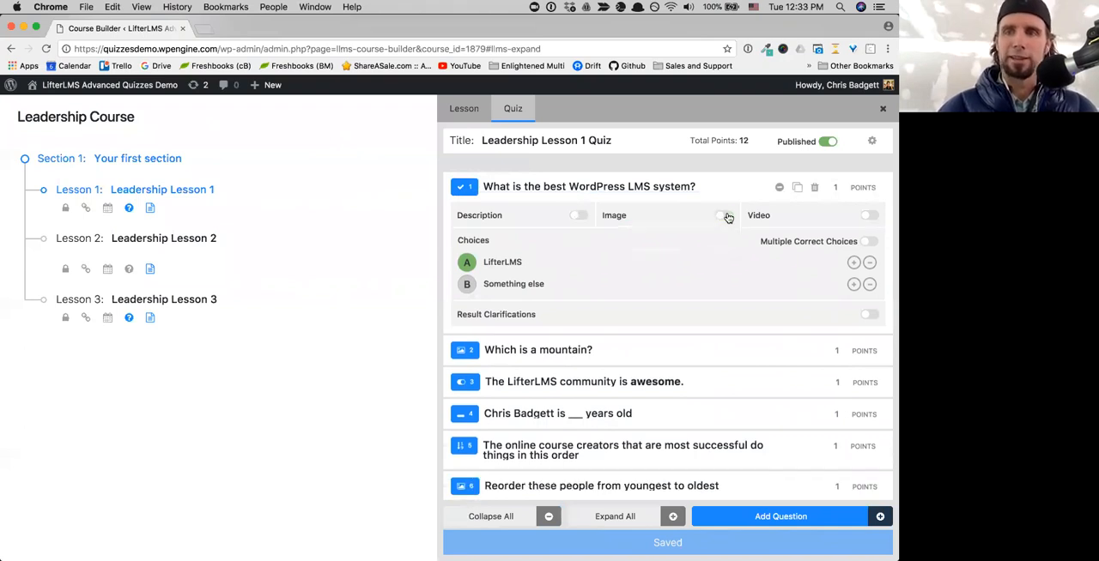
- Switch the first question's description editor on and off again, and try collapsing the question
click(580, 216)
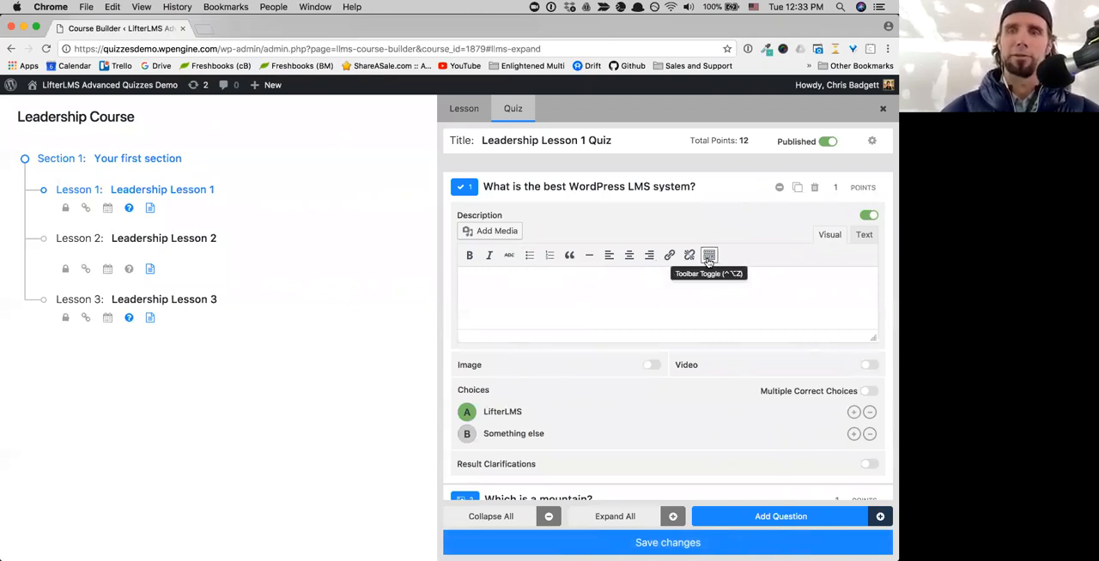
click(869, 217)
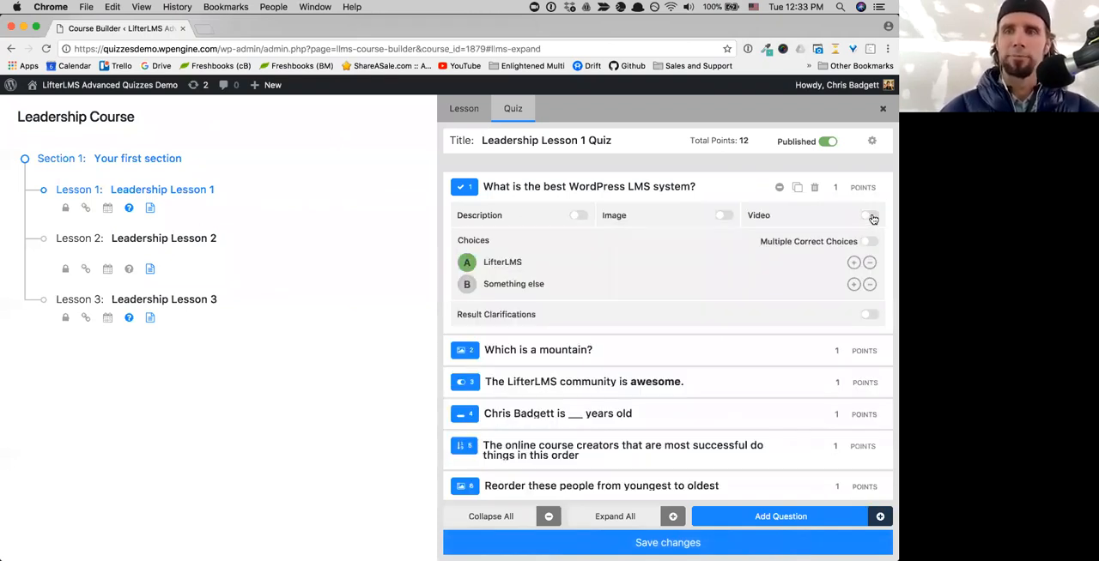
click(778, 189)
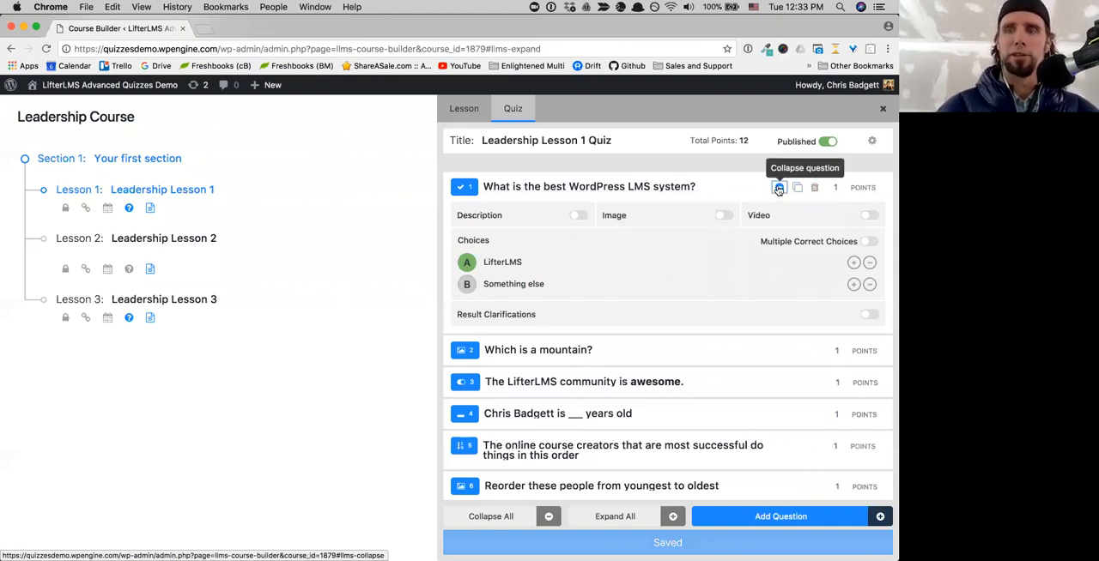
click(779, 188)
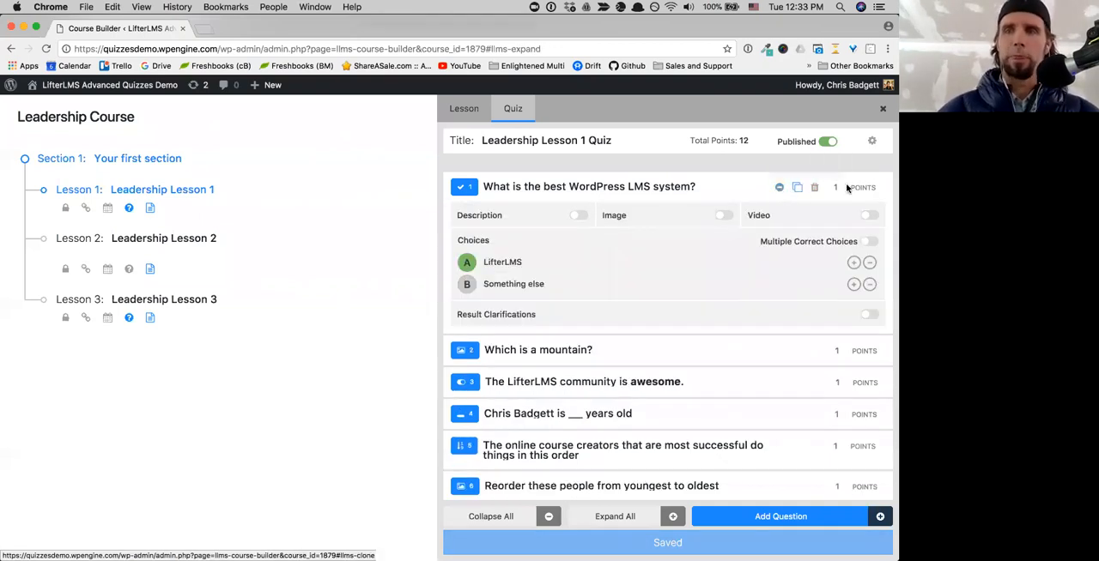
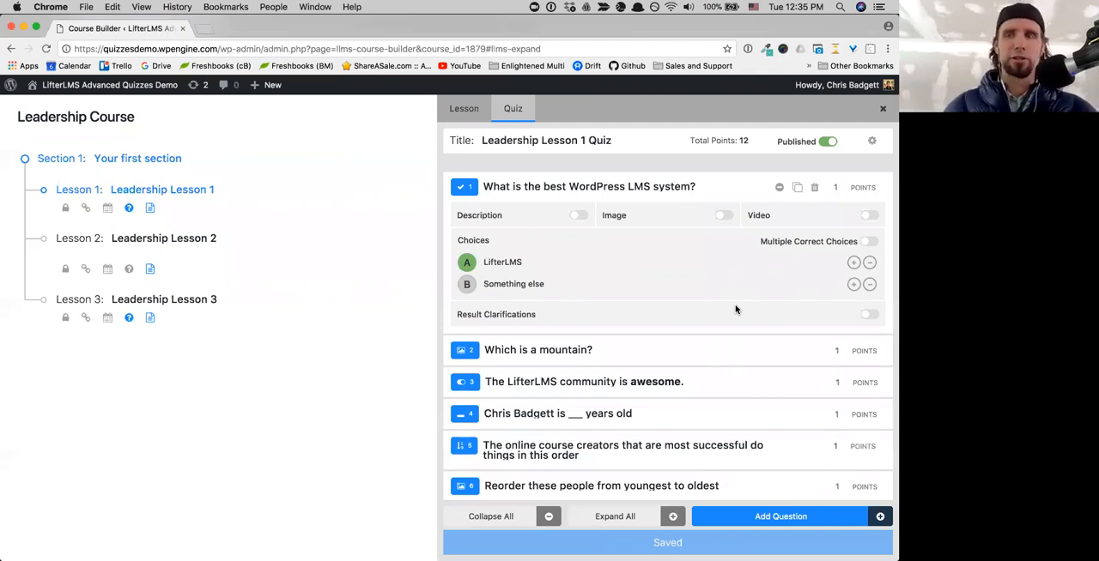
- Add a third choice reading "I don't need an LMS" to the question "What is the best WordPress LMS system?"
mouse_move(858, 185)
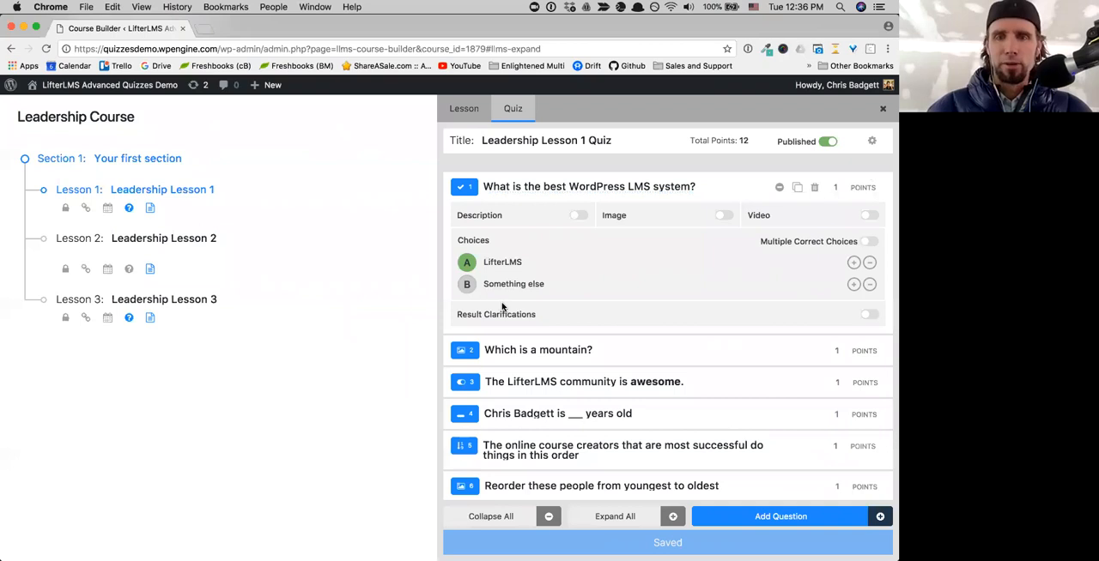
click(854, 286)
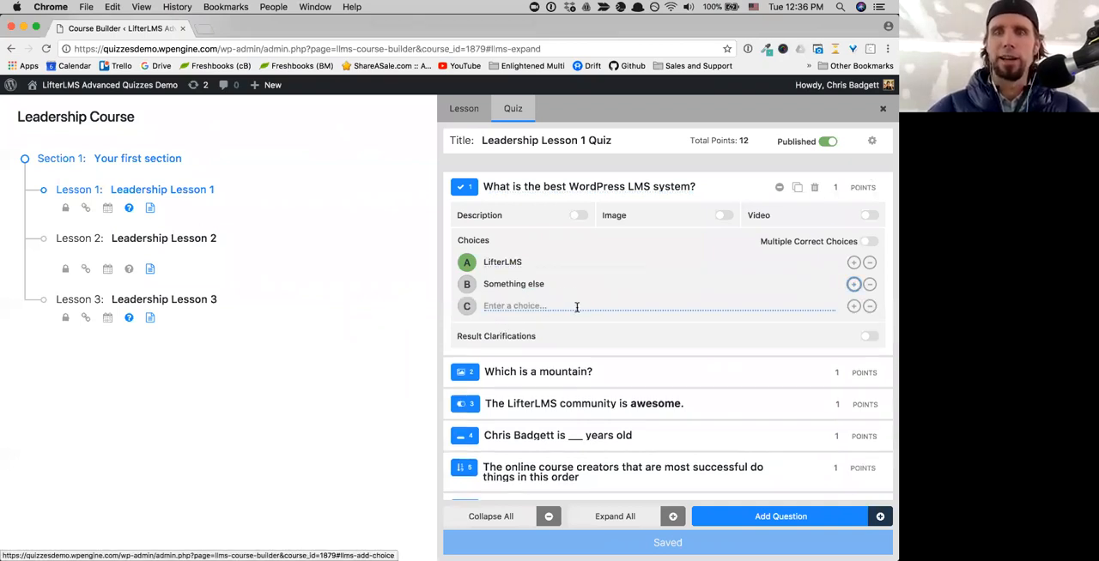
click(542, 307)
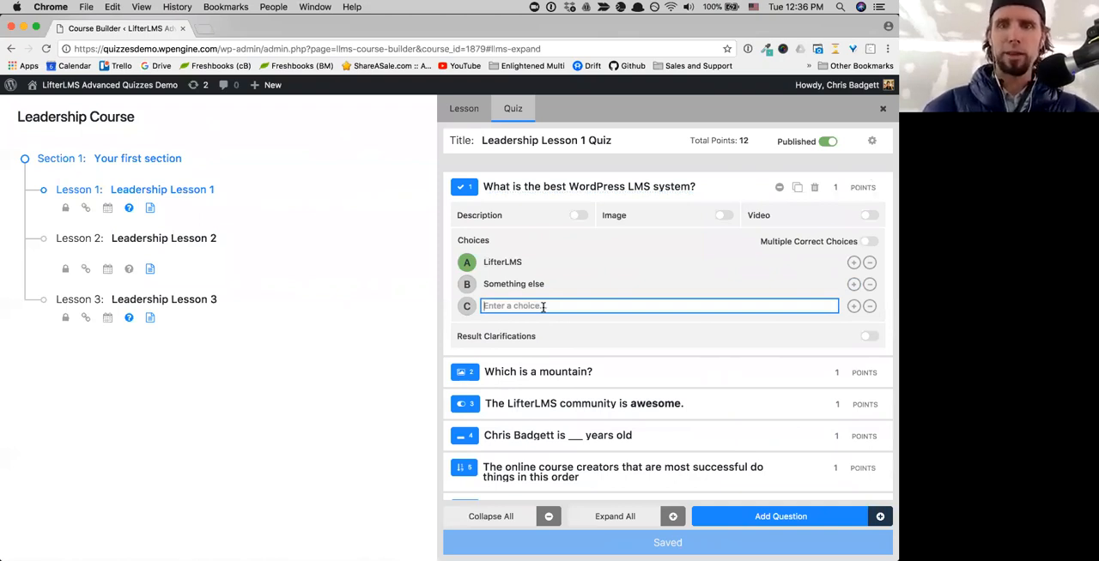
text(I don)
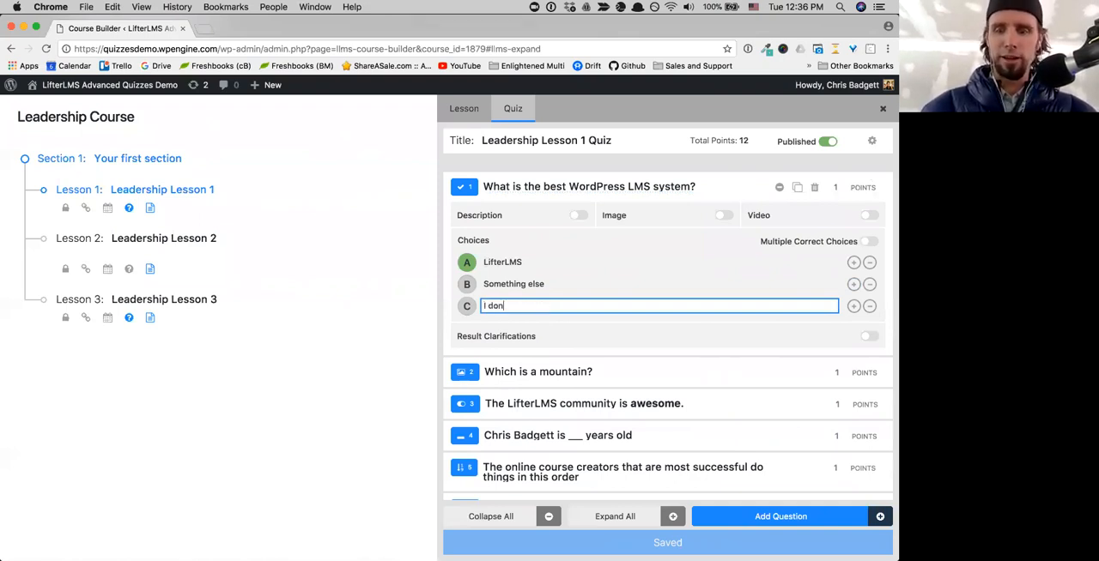
text('t need an )
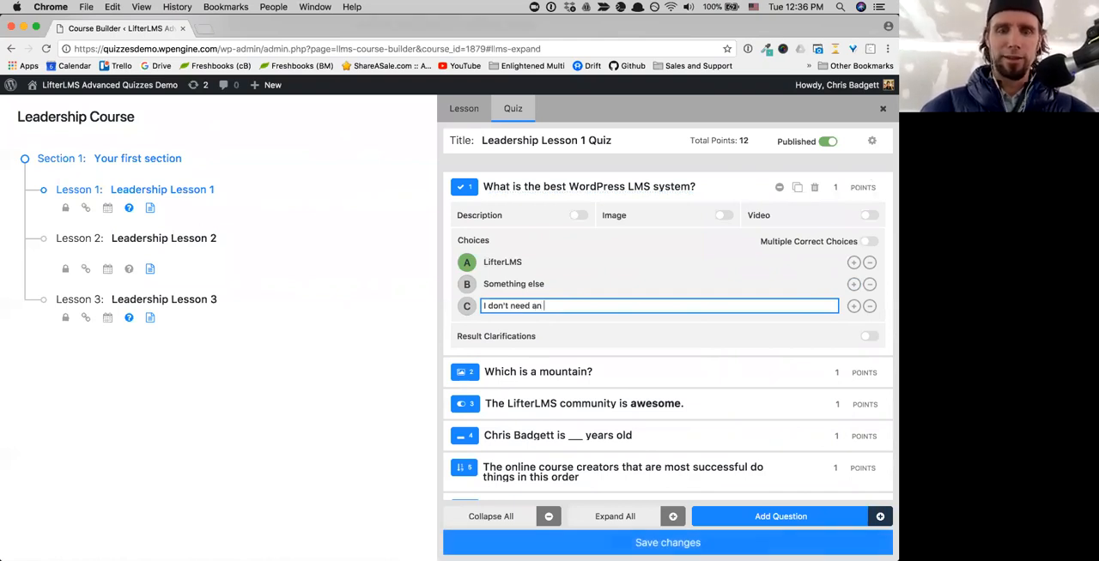
text(LMS)
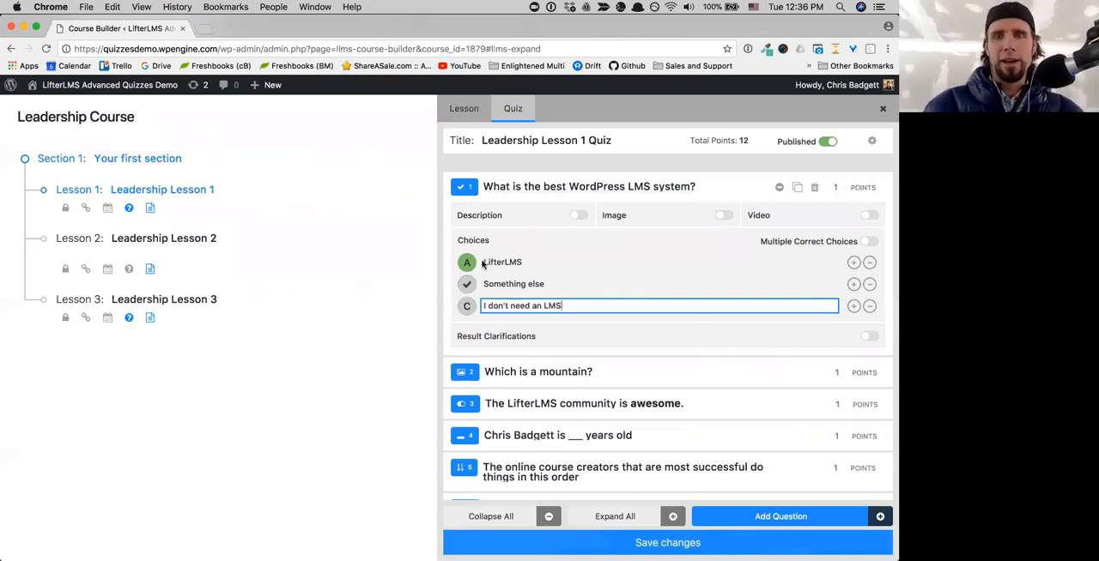
- Switch the correct answer to the third choice, the second, and back to LifterLMS, and allow multiple correct choices
click(467, 307)
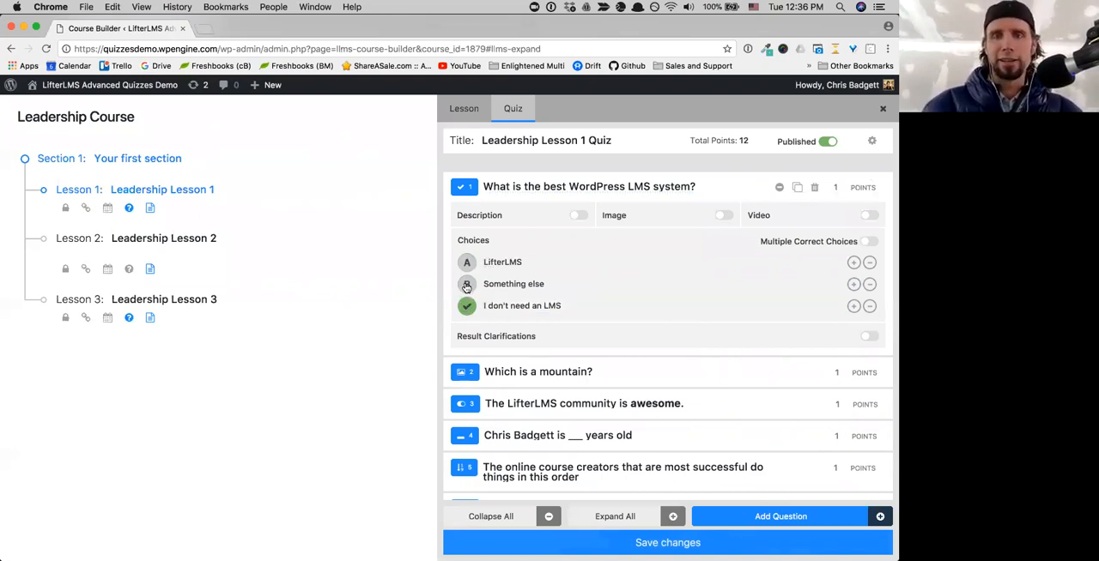
click(467, 285)
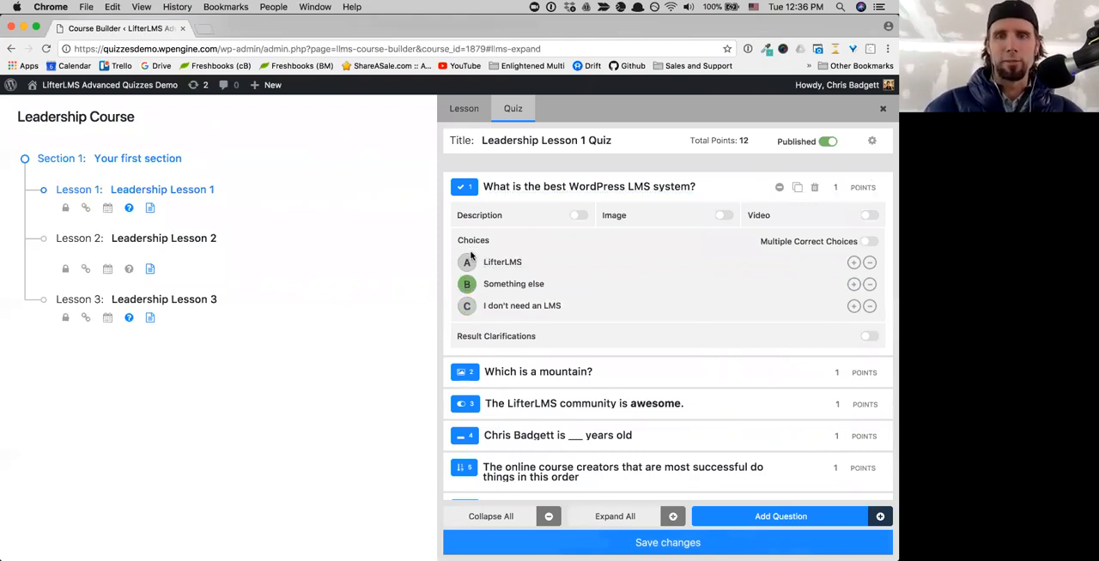
click(464, 263)
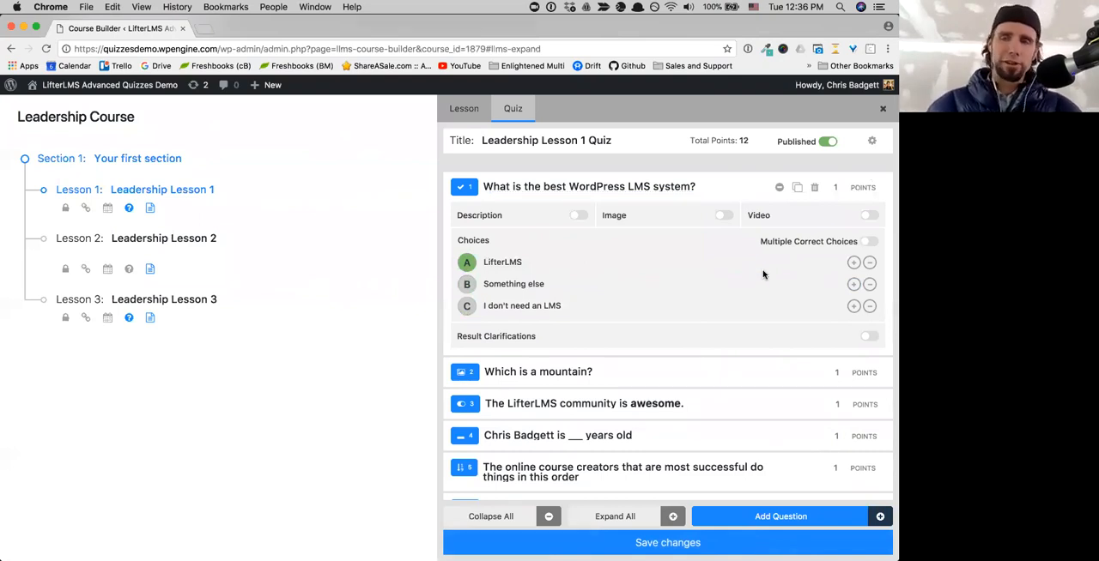
click(869, 243)
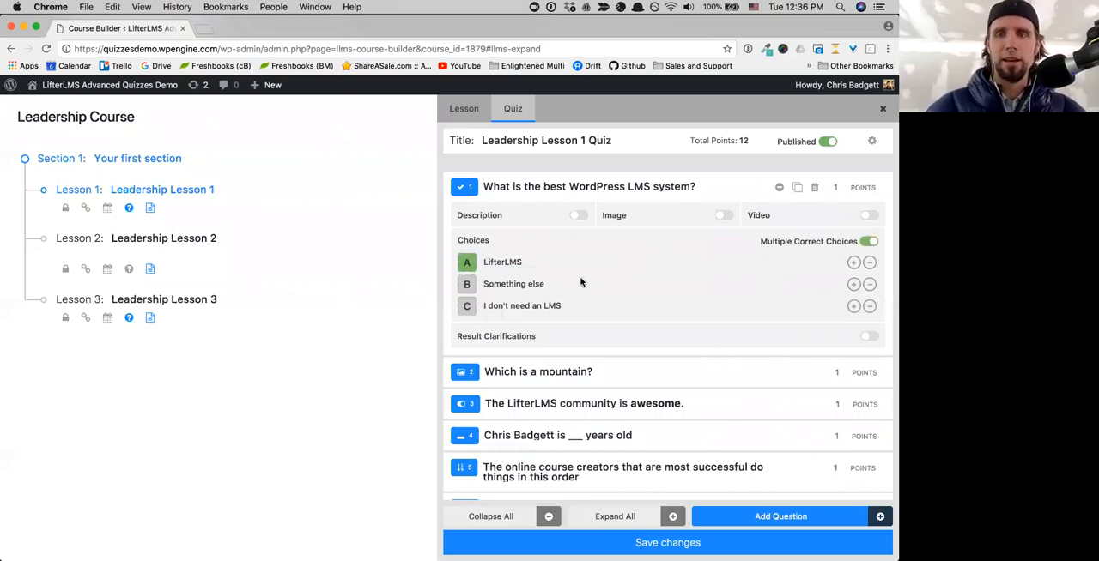
- Add a fourth choice reading "LifterLMS Advanced Quizzes" to the first question and mark it as correct as well
click(853, 306)
click(514, 330)
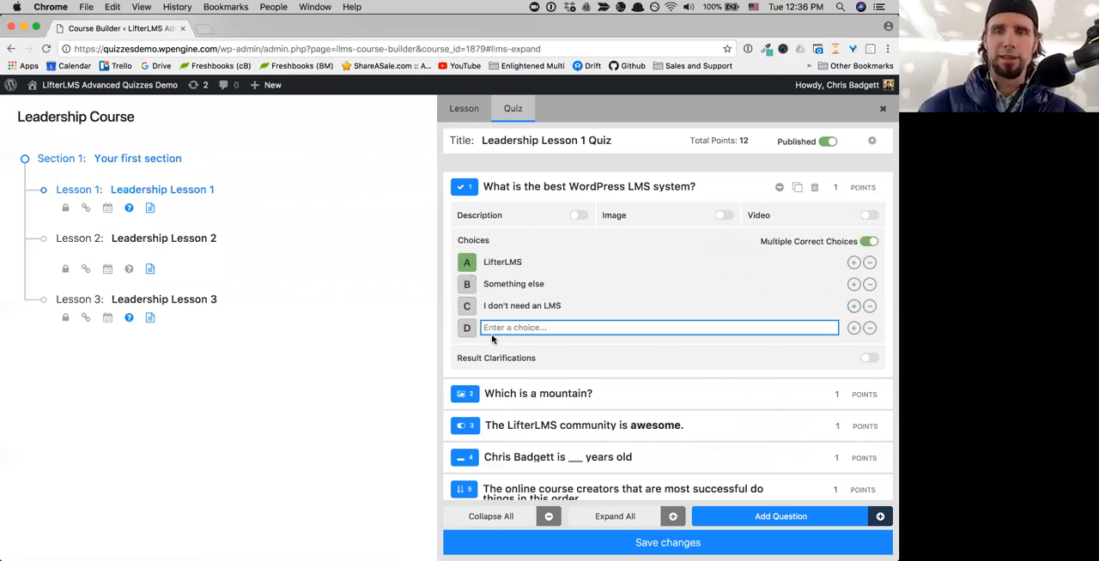
text(Ad)
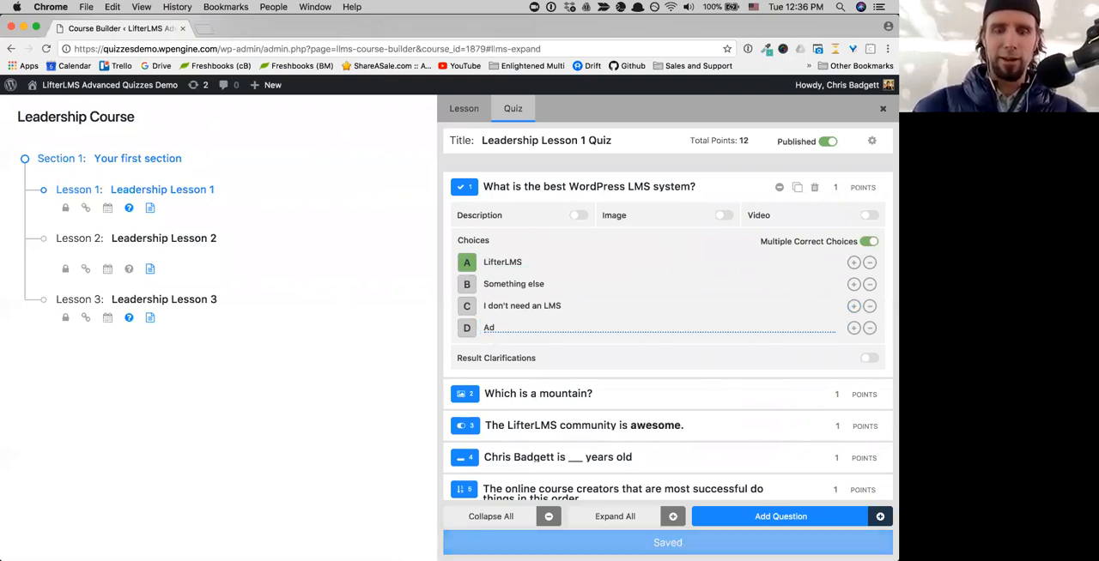
click(494, 328)
text(v)
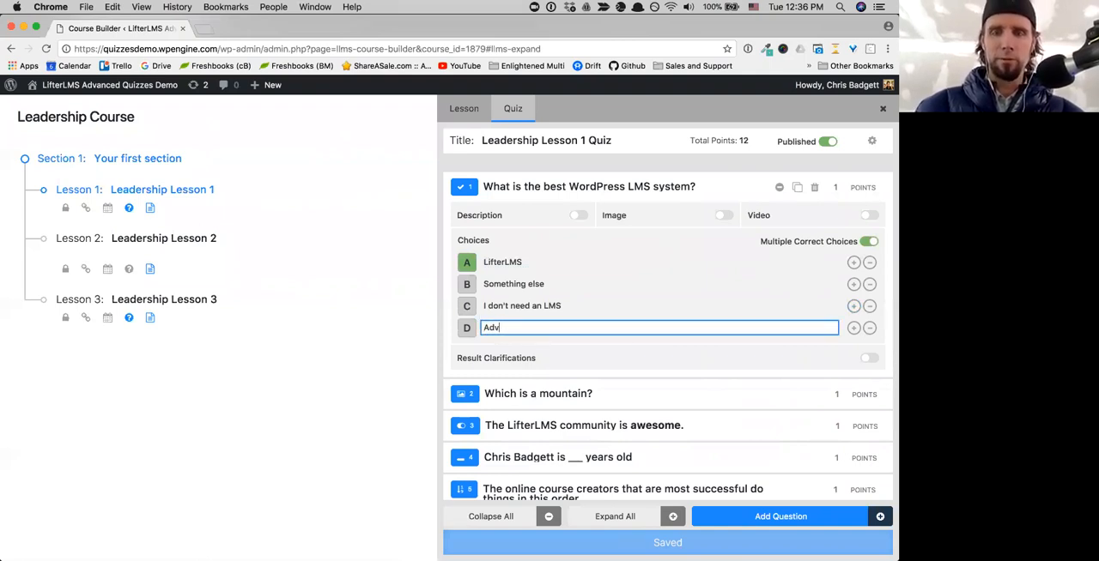
text(anced Q)
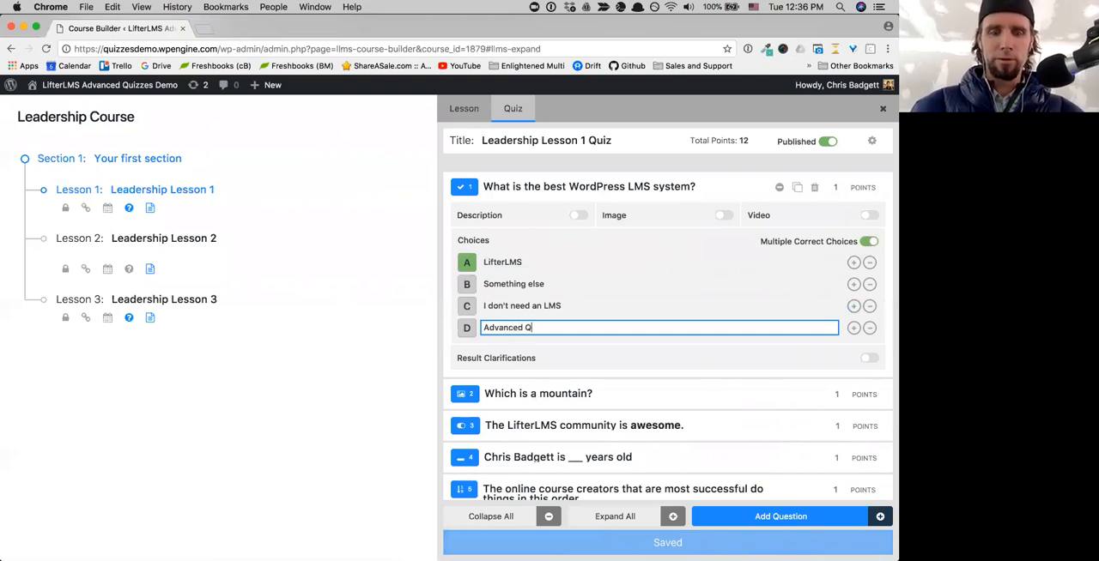
text(uizzes)
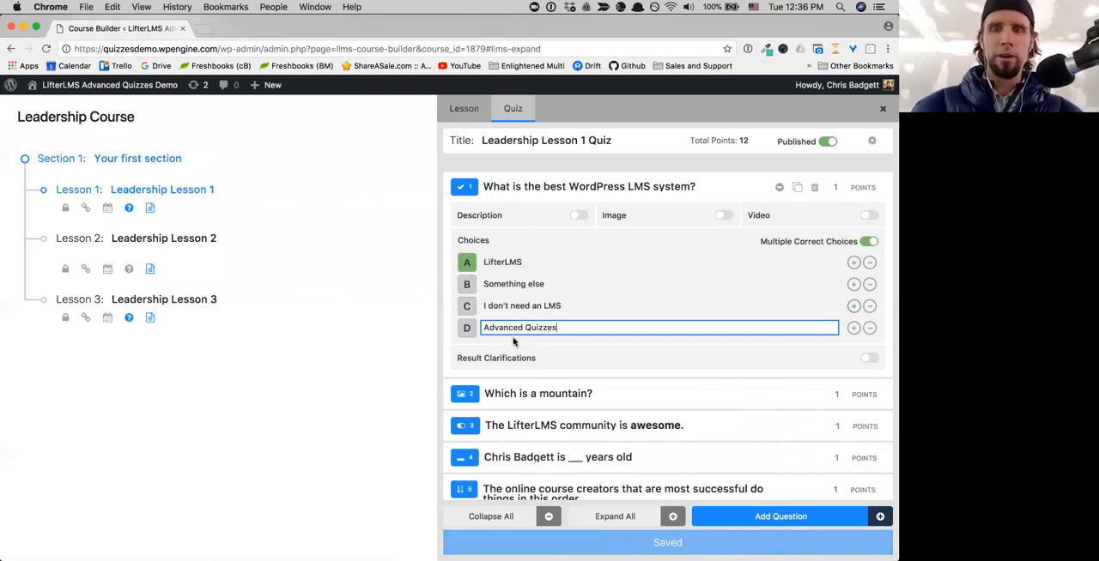
click(483, 328)
text(LifterLMS)
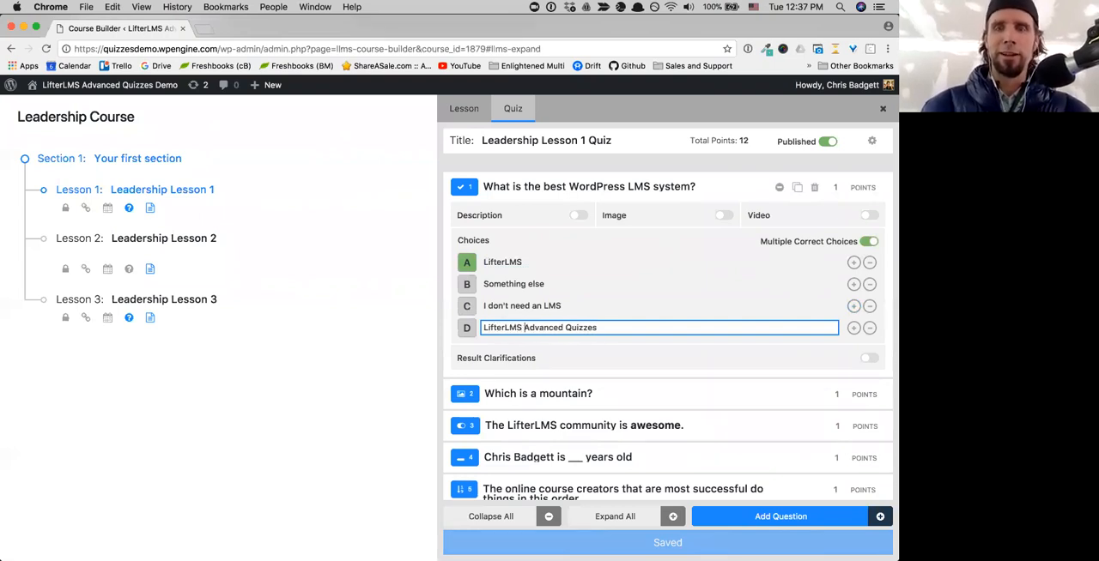
click(467, 330)
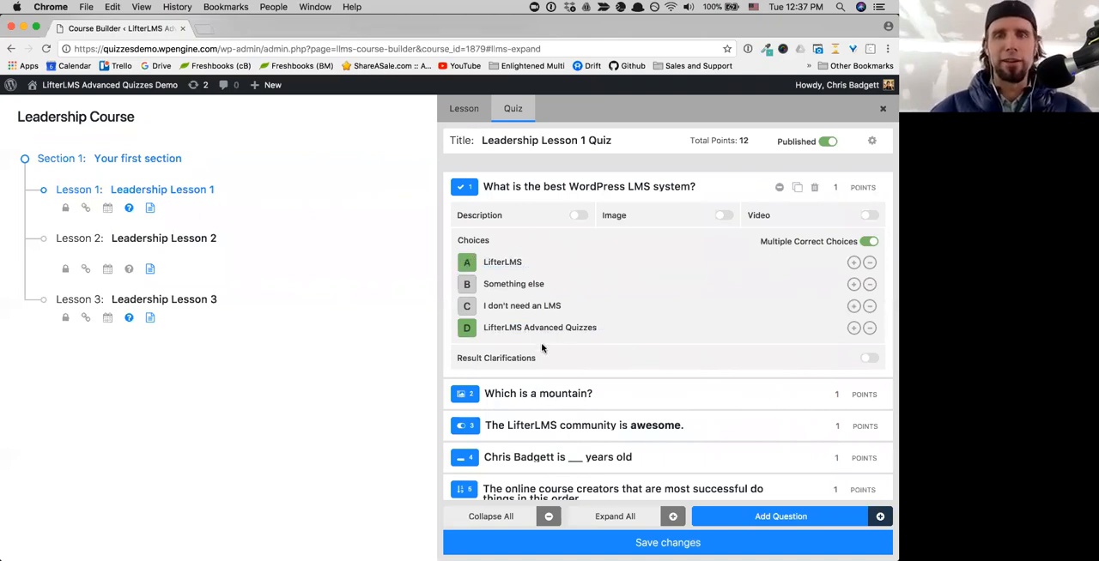
- Delete the choices "LifterLMS Advanced Quizzes" and "I don't need an LMS" from the first question
click(489, 265)
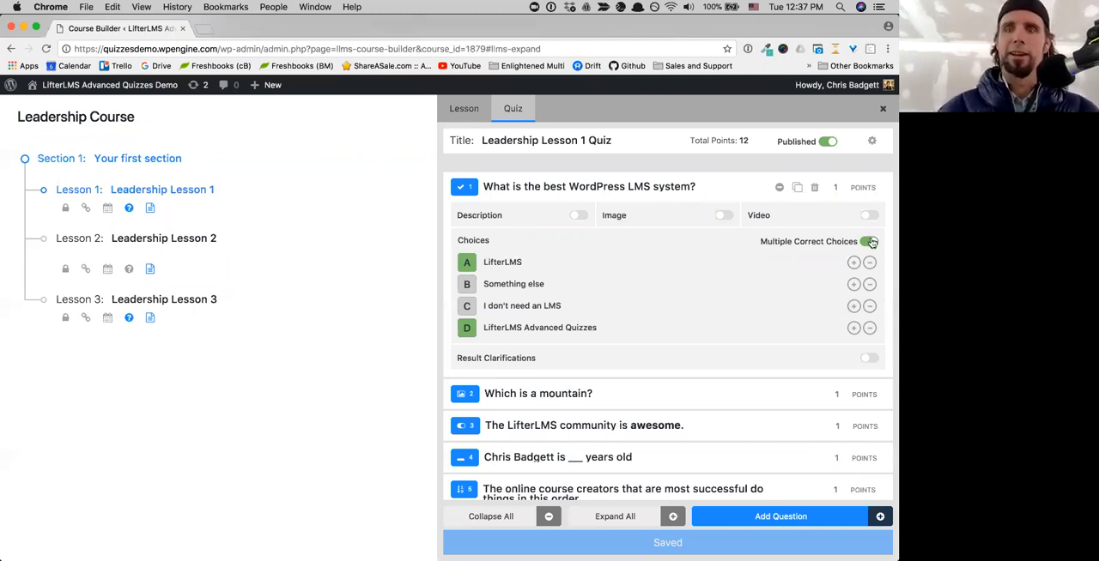
click(870, 328)
click(869, 305)
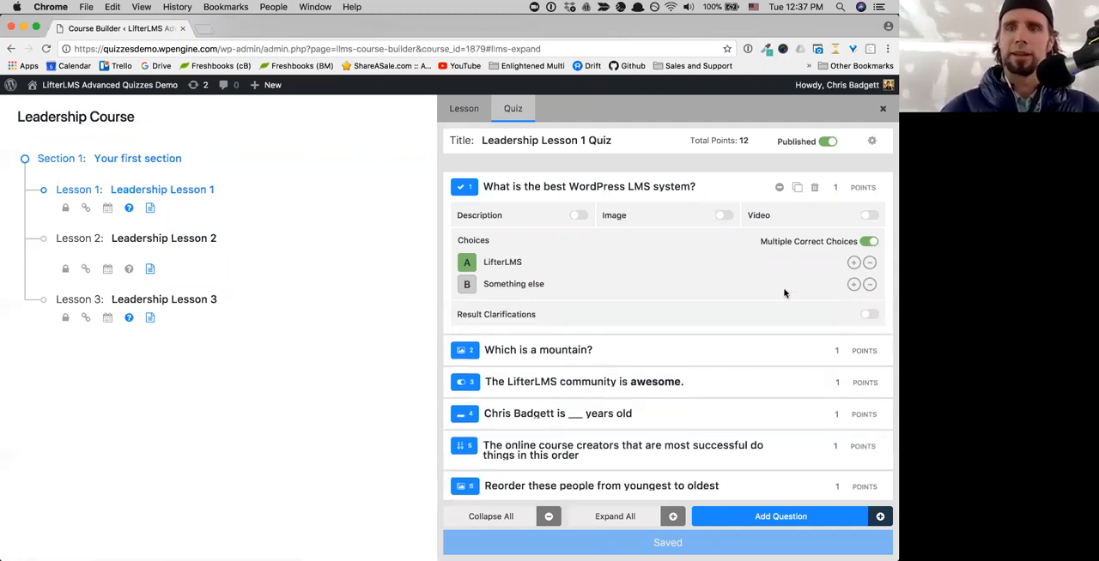
- Switch on the first question's result clarifications, enter "Really?" as the text, and switch them off again
click(868, 316)
click(514, 387)
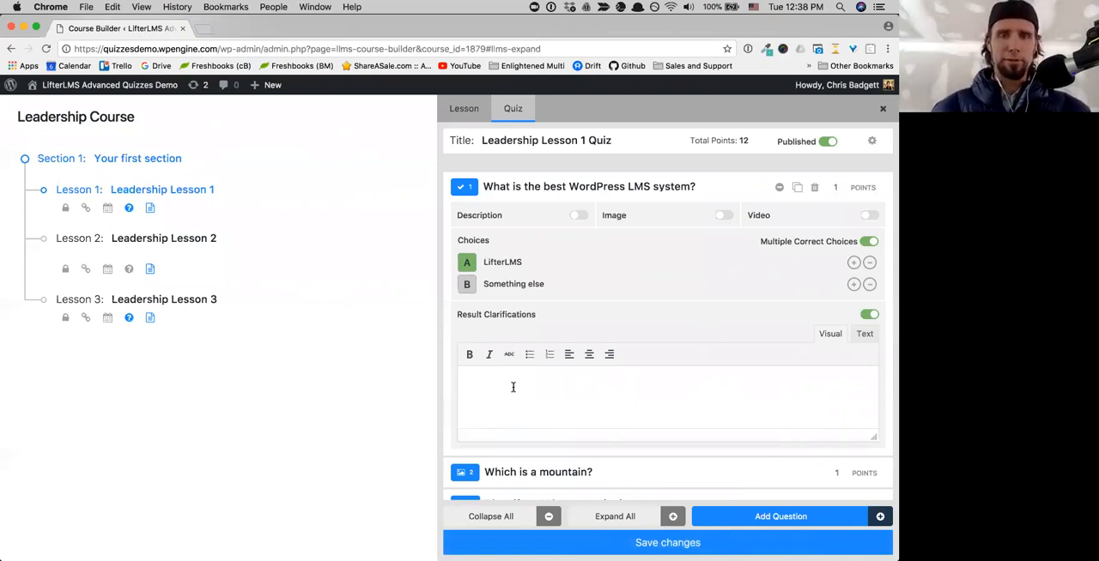
text(Really)
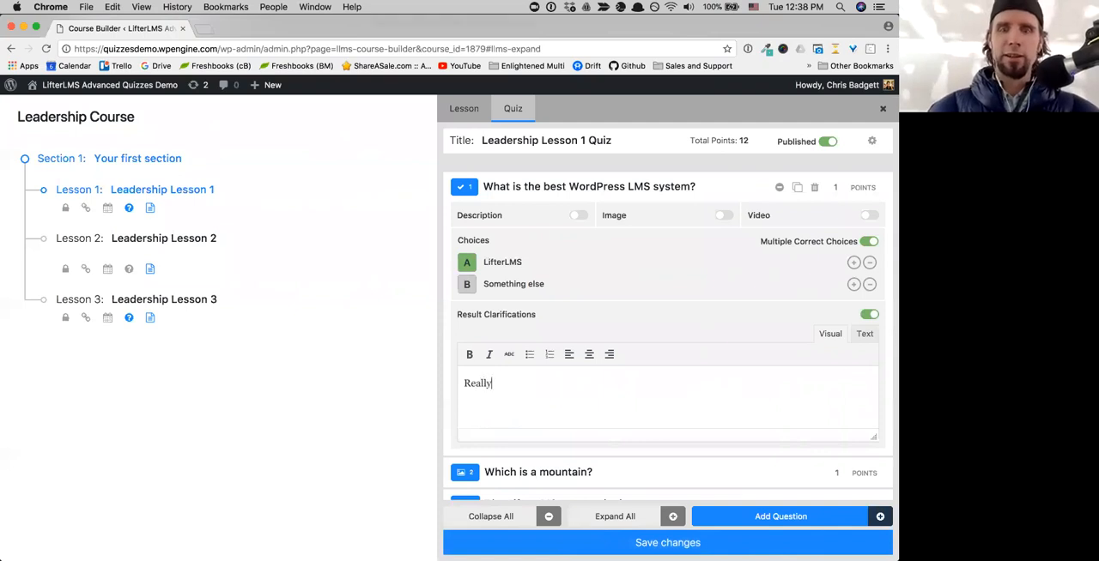
text(?)
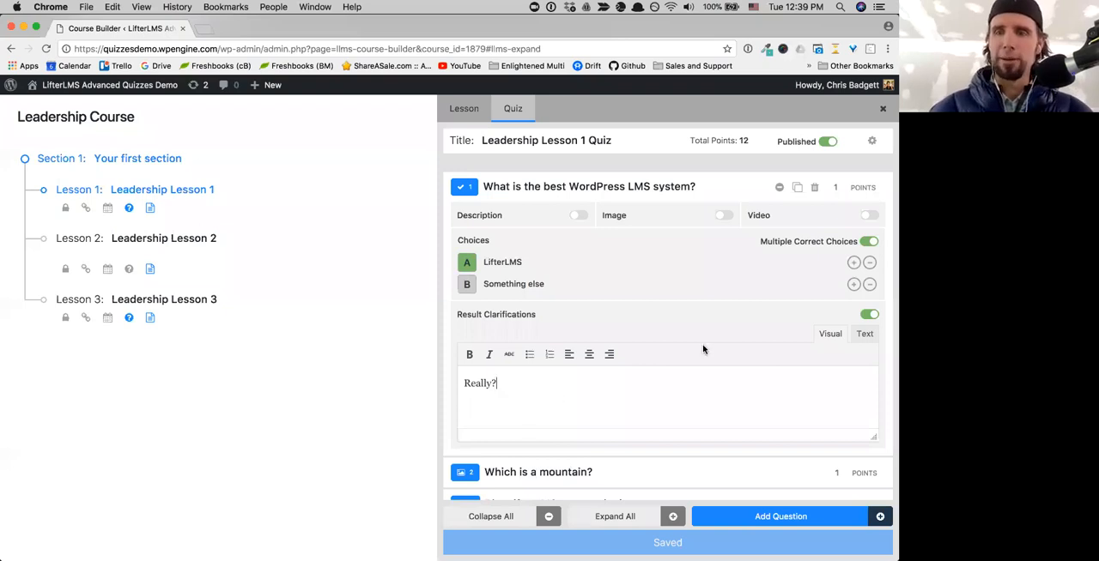
click(870, 316)
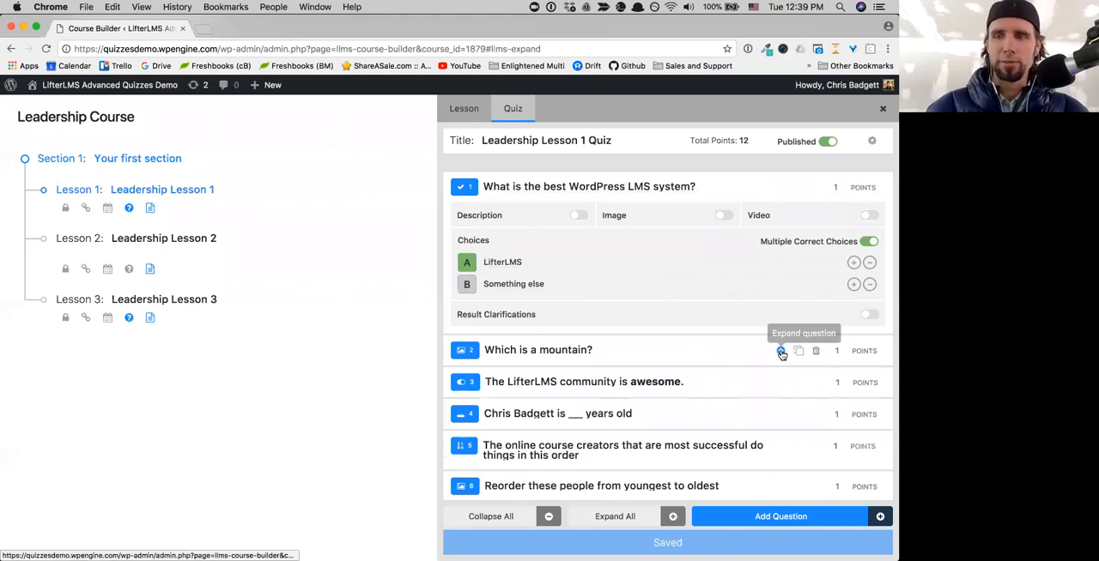
- Expand the question "Which is a mountain?" and look over its image choices
click(781, 351)
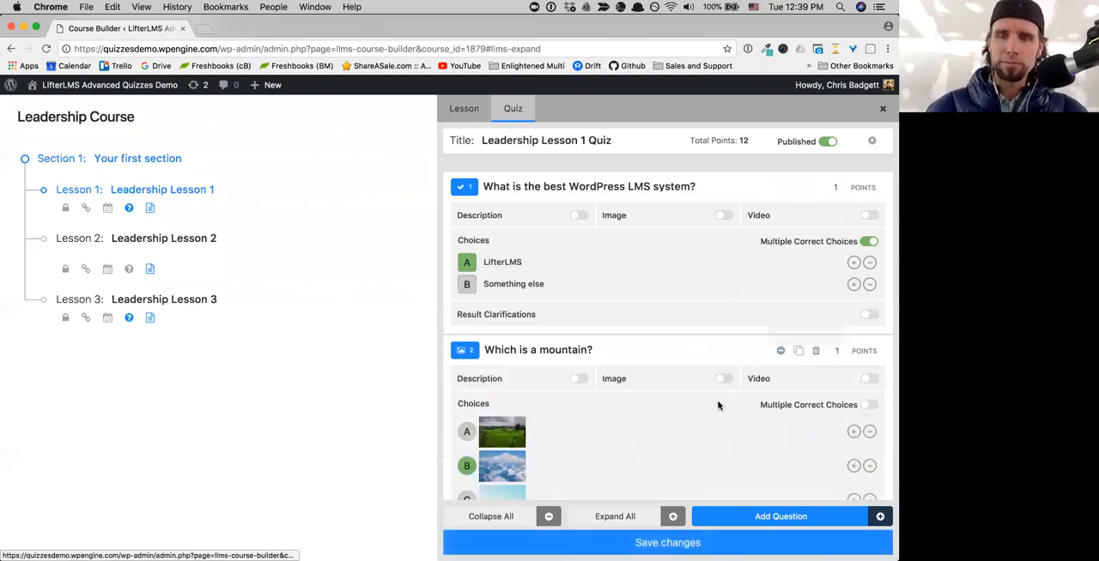
scroll(722, 404, down, 3)
scroll(718, 405, down, 2)
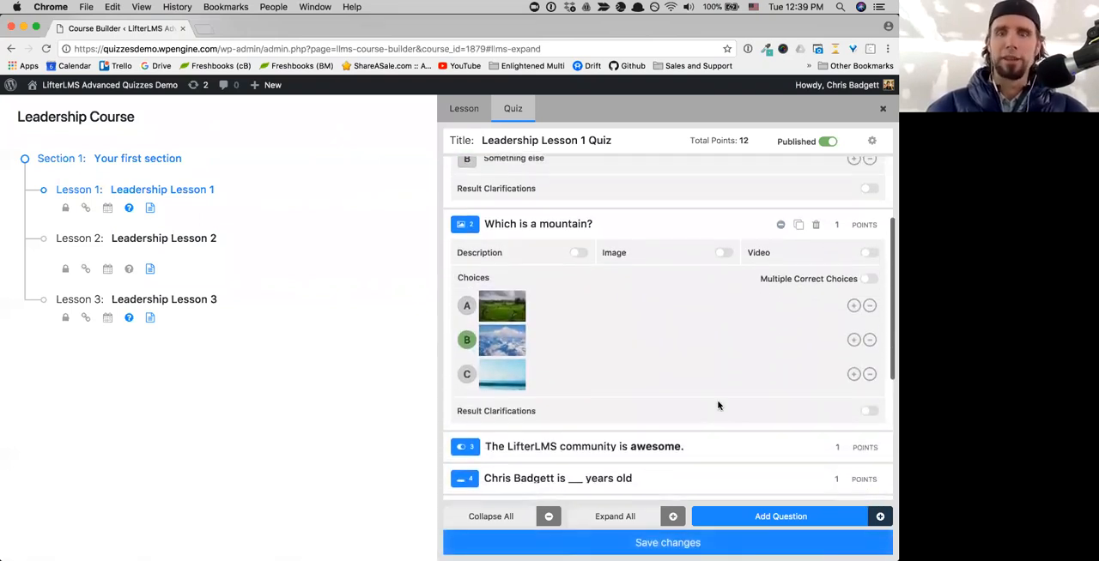
scroll(719, 405, up, 2)
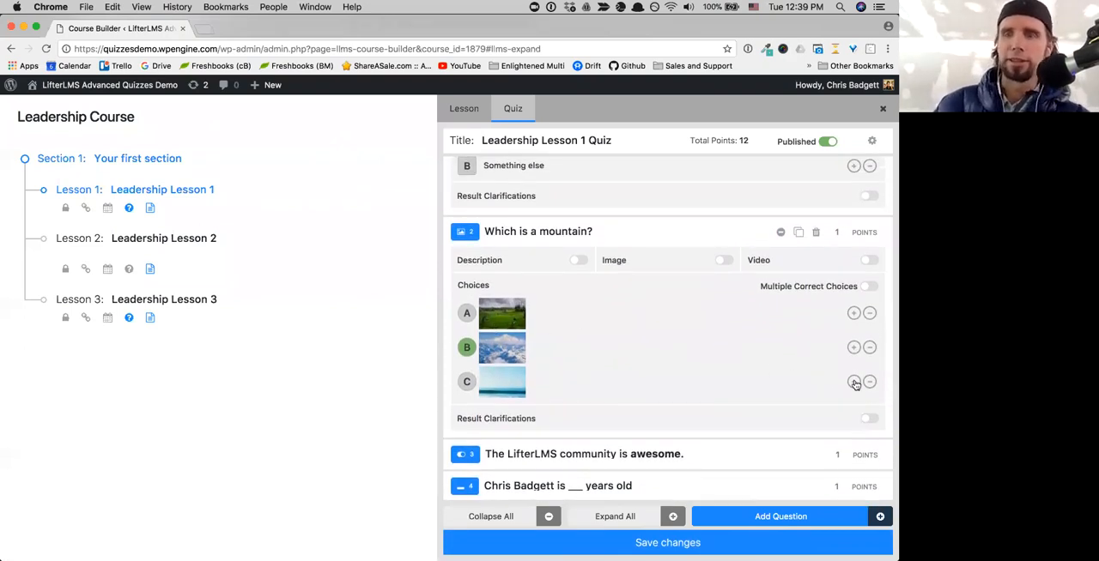
- Add a fourth image choice to the mountain question, view the media library without picking an image, and remove the choice
click(854, 384)
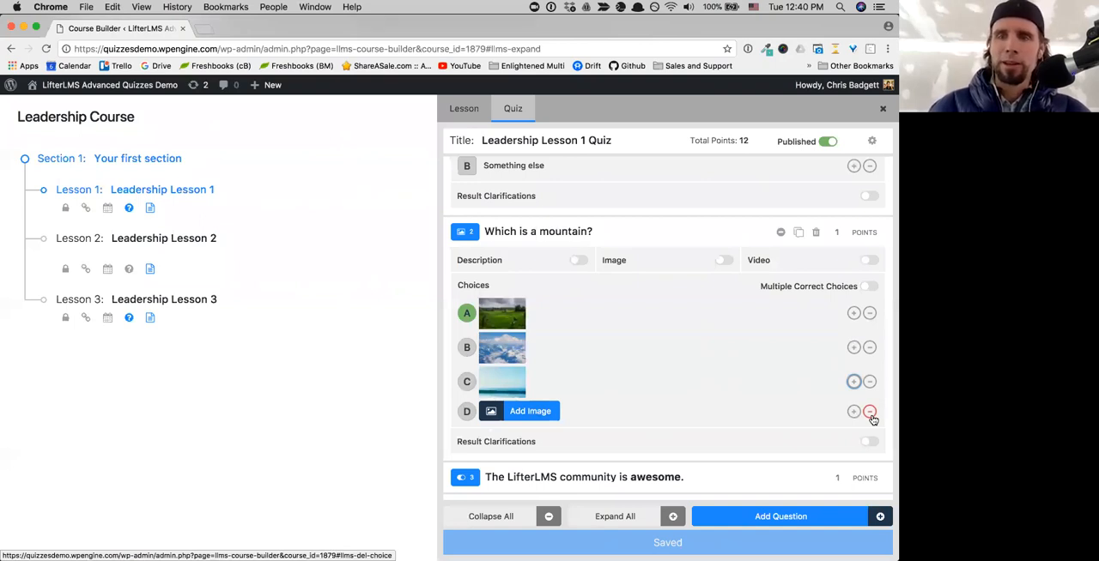
click(539, 412)
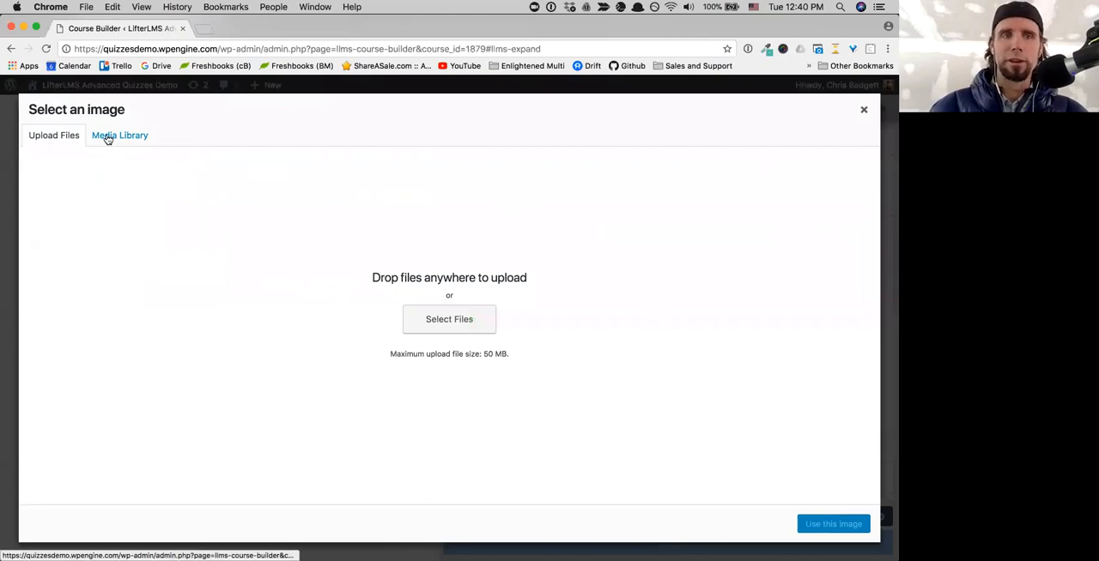
click(107, 139)
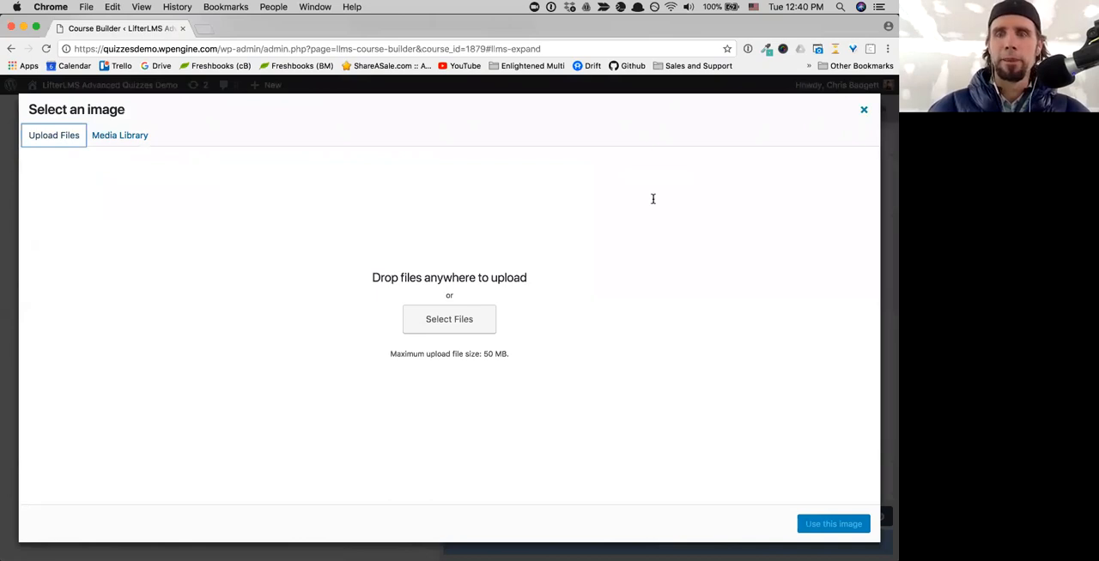
key(Escape)
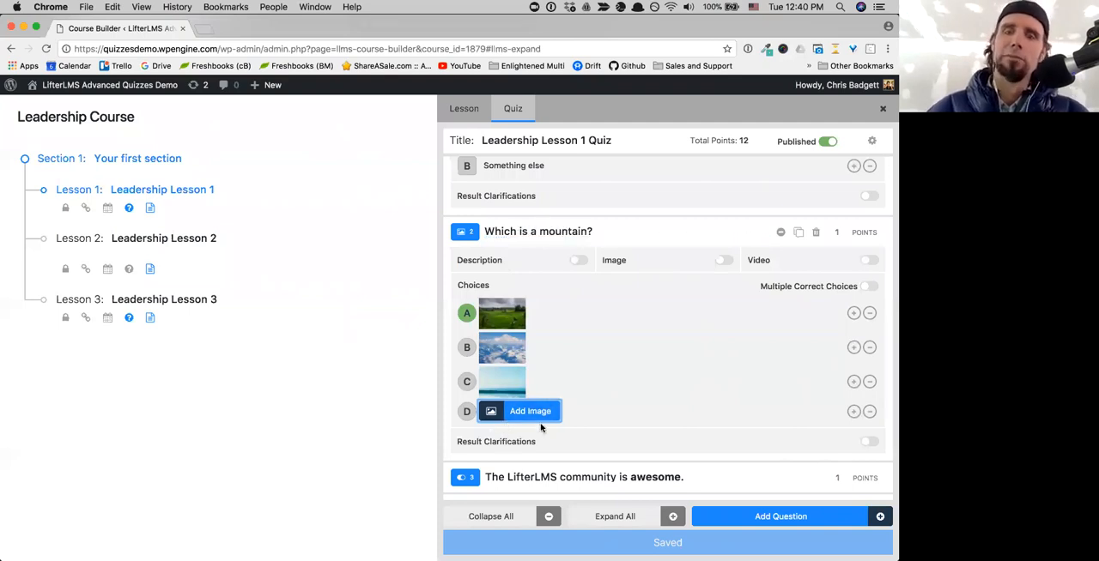
click(868, 412)
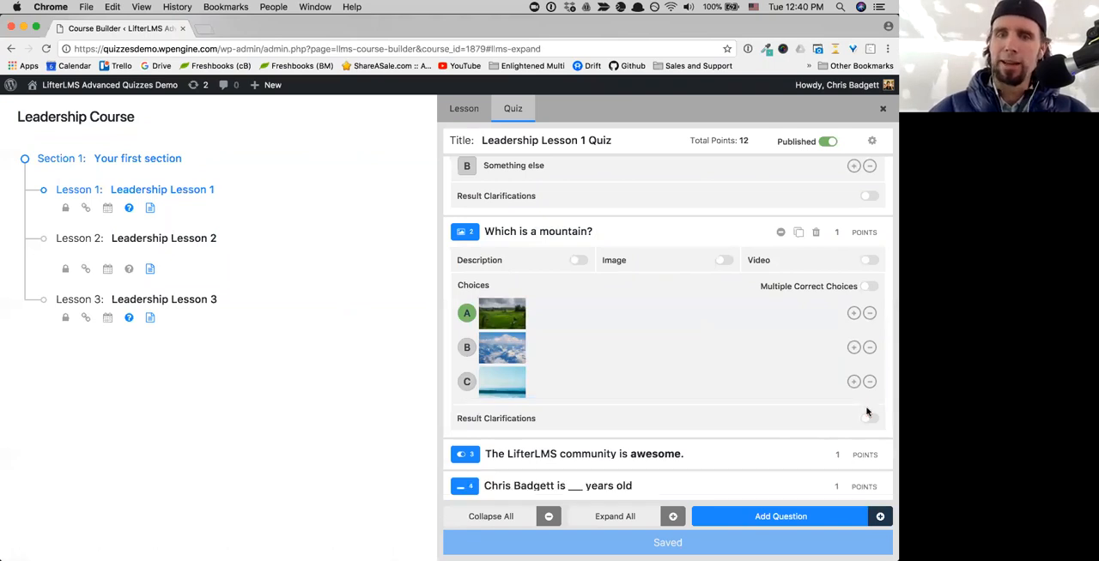
- Expand the question "The LifterLMS community is awesome." to view its settings, and collapse the mountain question
scroll(591, 375, down, 3)
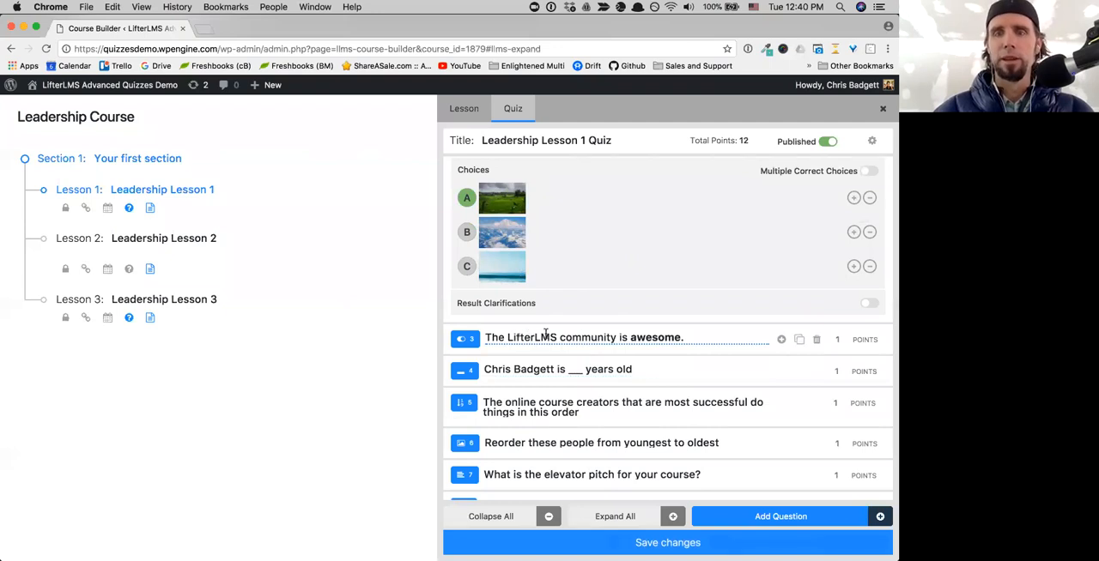
click(781, 340)
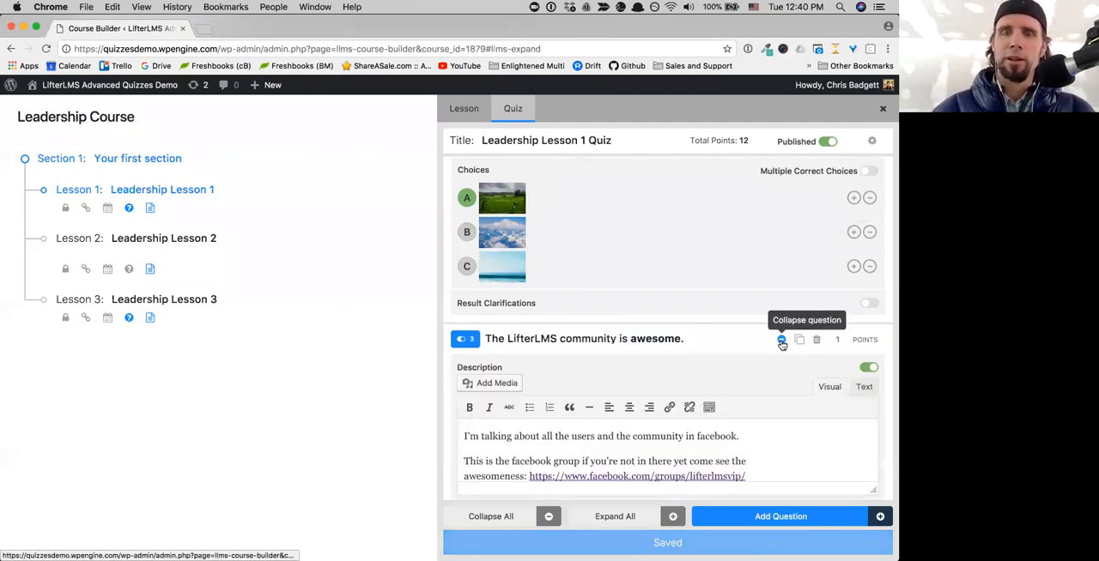
scroll(699, 386, down, 1)
scroll(694, 386, up, 3)
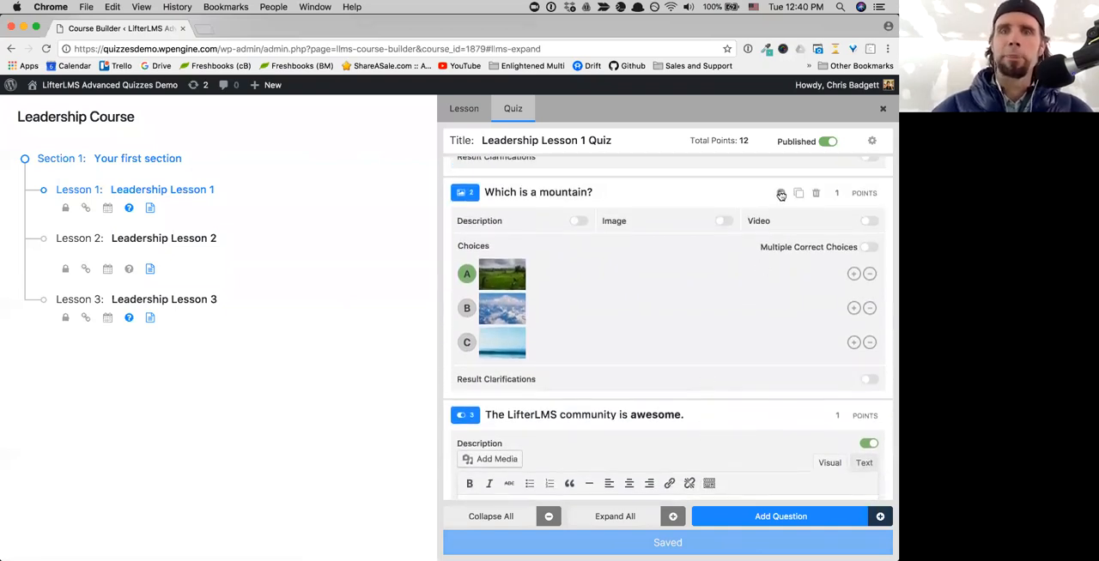
click(781, 195)
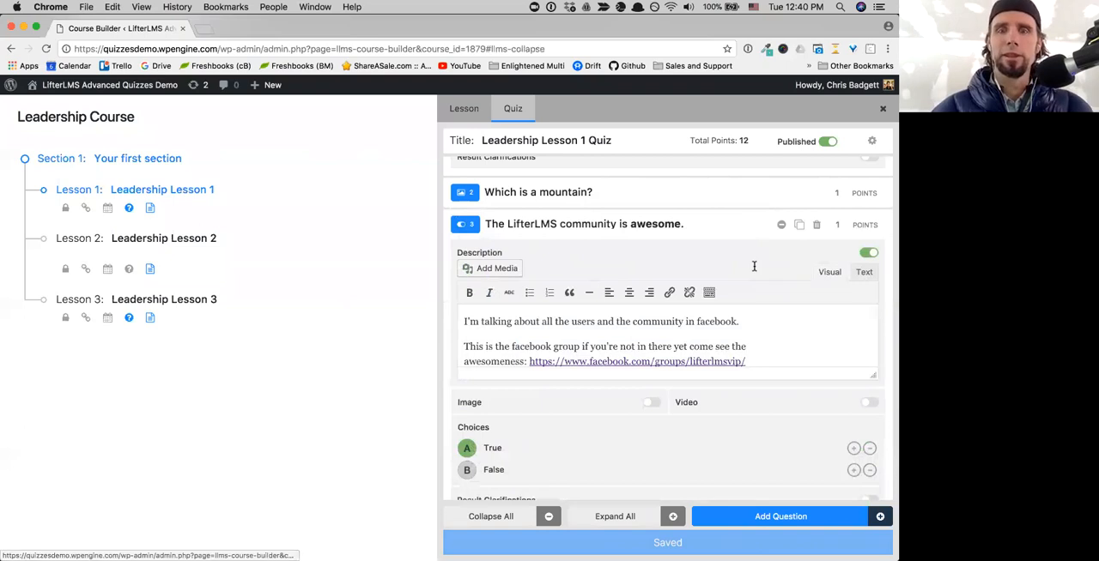
- Look over the true/false question's settings and select the word "community" in its title to show the text formatting options
scroll(744, 314, down, 2)
scroll(743, 315, up, 1)
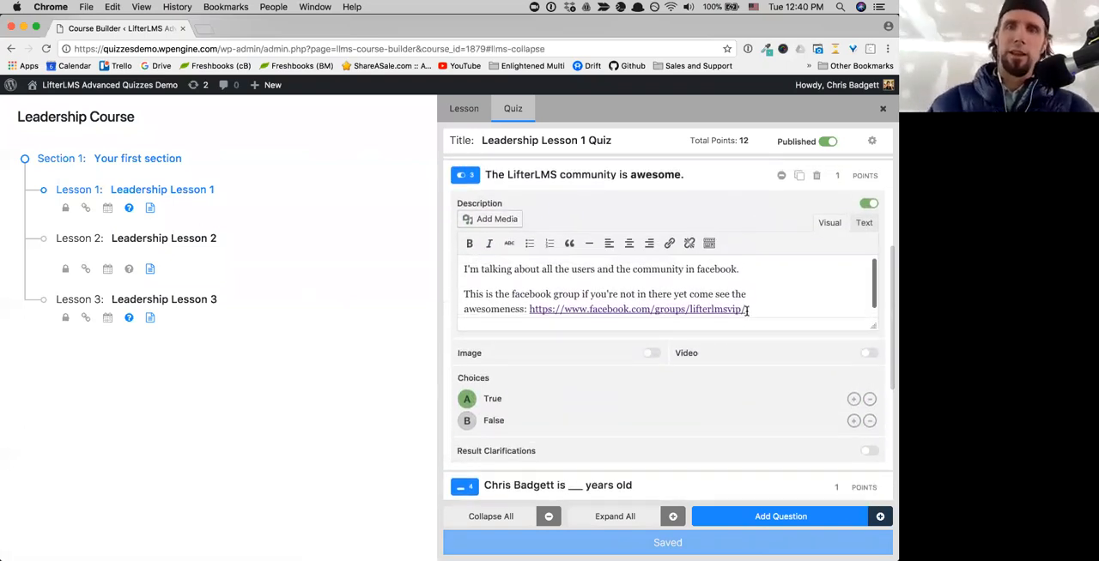
scroll(746, 311, up, 2)
scroll(747, 312, up, 1)
scroll(747, 312, down, 1)
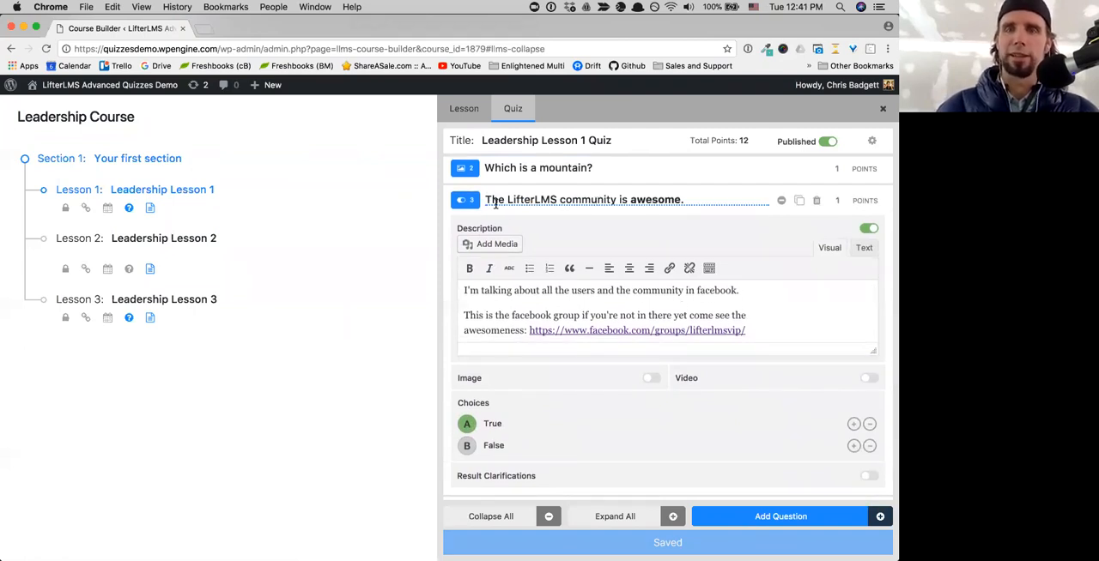
click(615, 200)
drag(615, 200, 559, 201)
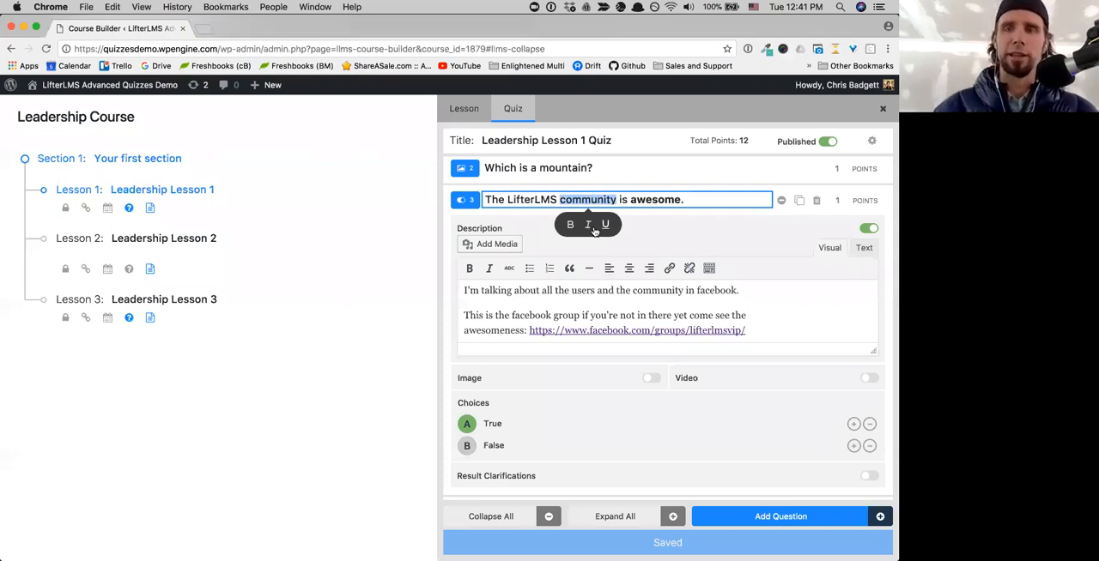
- Switch the true/false question's description off and back on
click(683, 226)
click(642, 200)
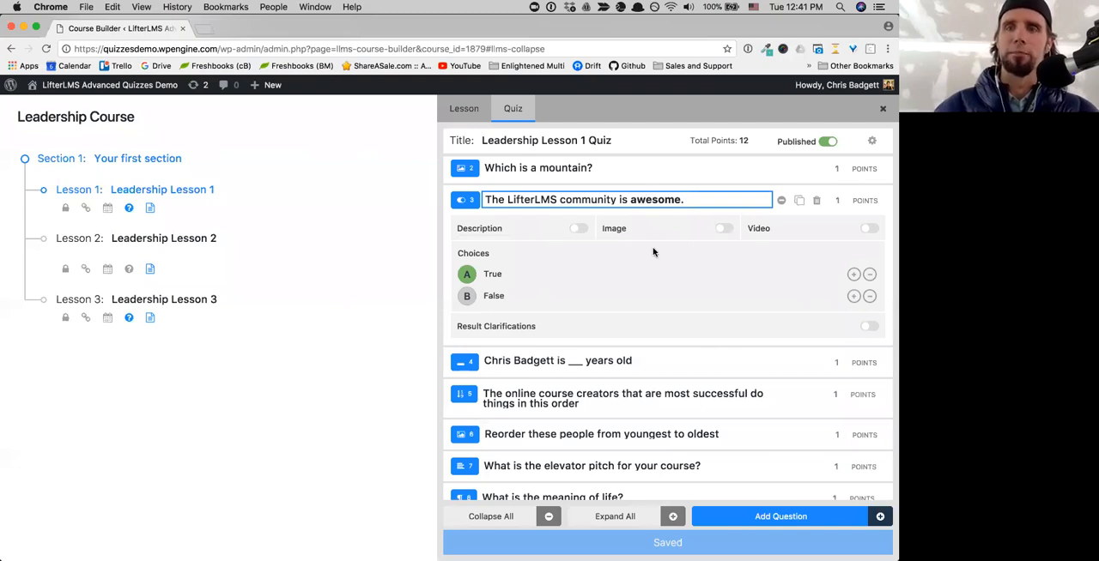
click(577, 231)
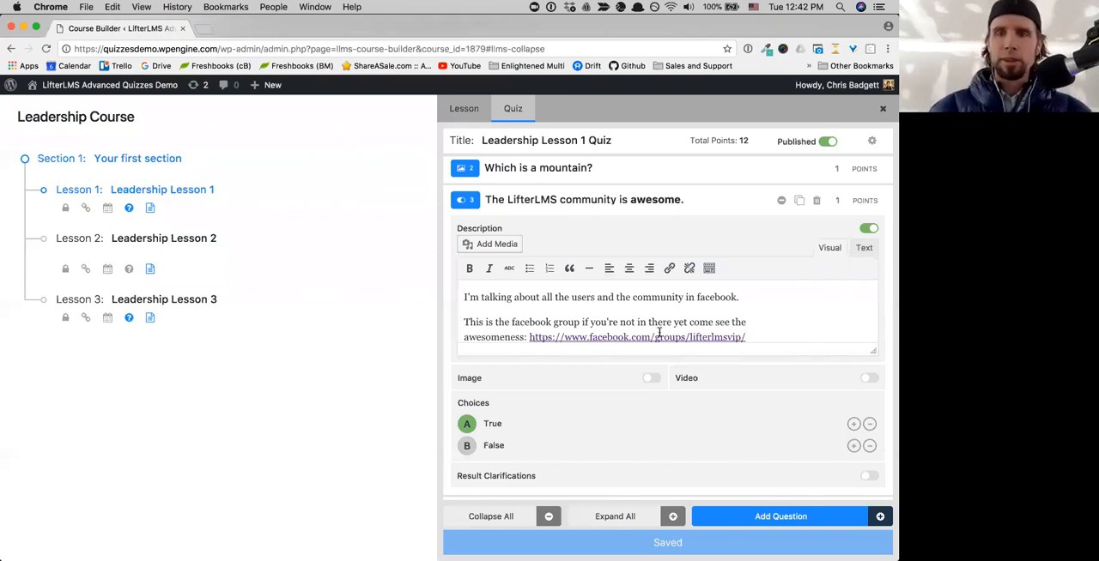
- Mark False as the correct choice of the true/false question, and make True the correct choice again
scroll(659, 337, down, 1)
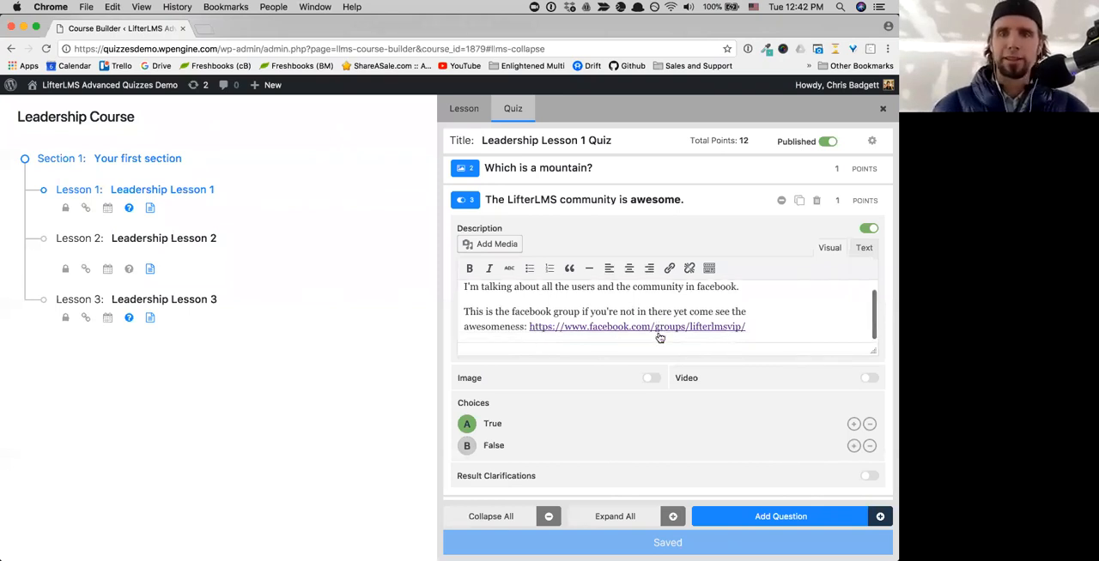
scroll(659, 337, down, 1)
scroll(659, 336, down, 3)
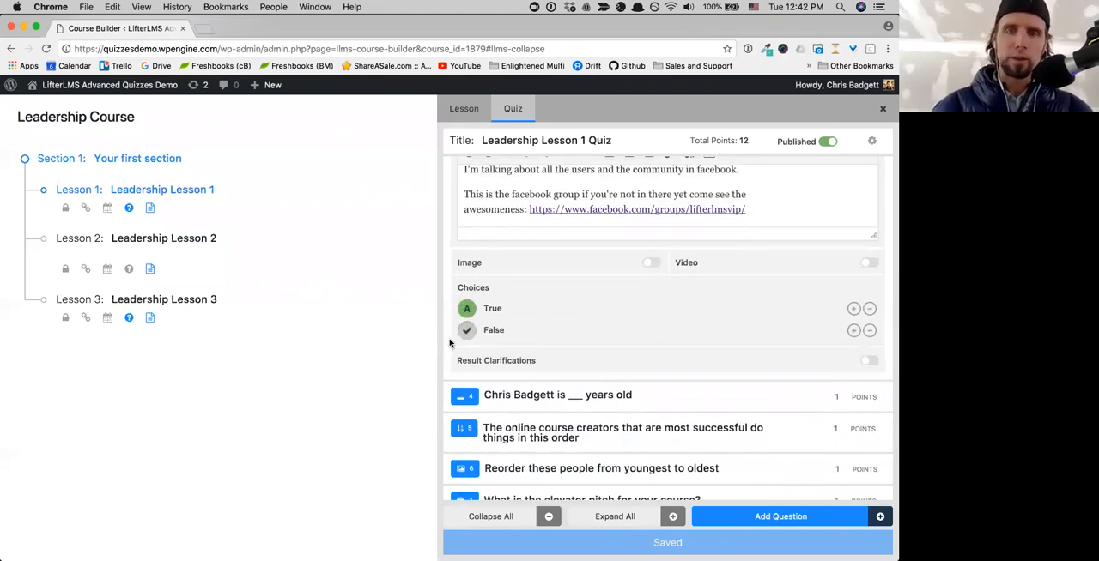
click(468, 332)
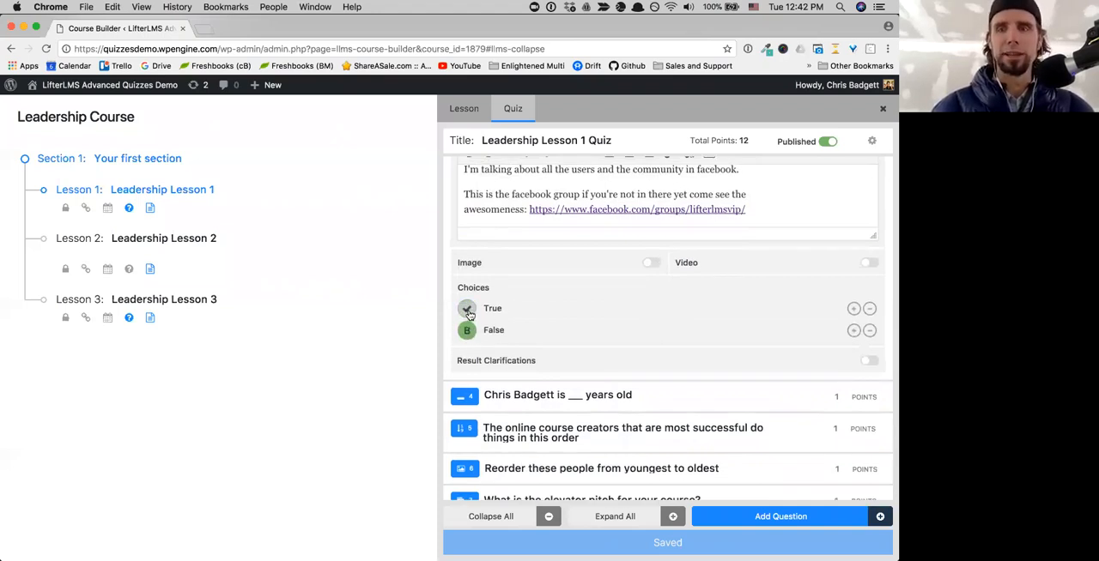
click(468, 311)
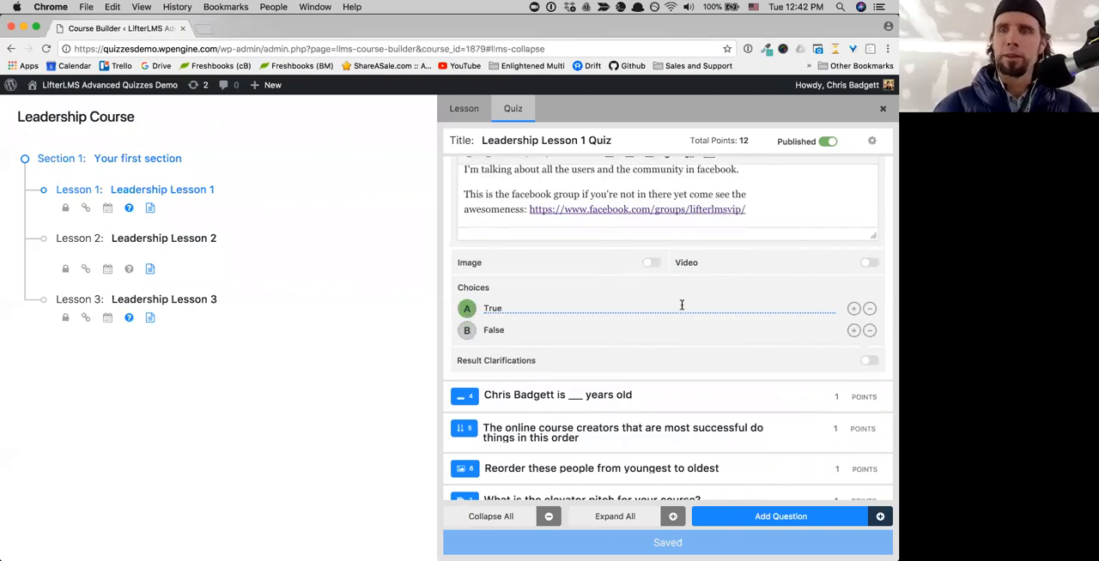
- Collapse the true/false question, expand the fill-in-the-blank question about years of age, and look over its image and correct answer
scroll(681, 307, up, 3)
scroll(681, 307, up, 1)
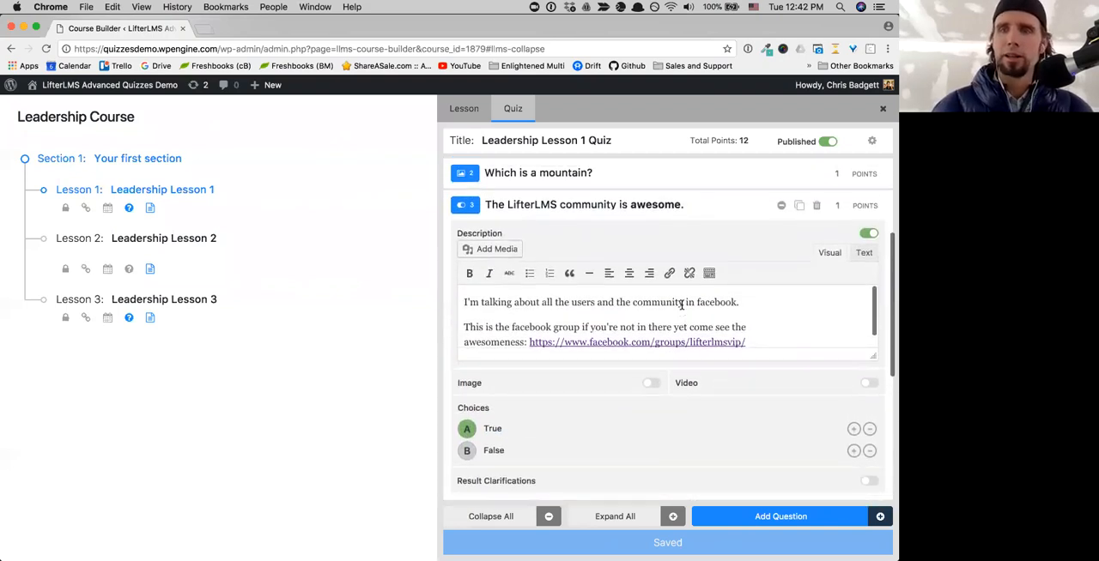
click(779, 221)
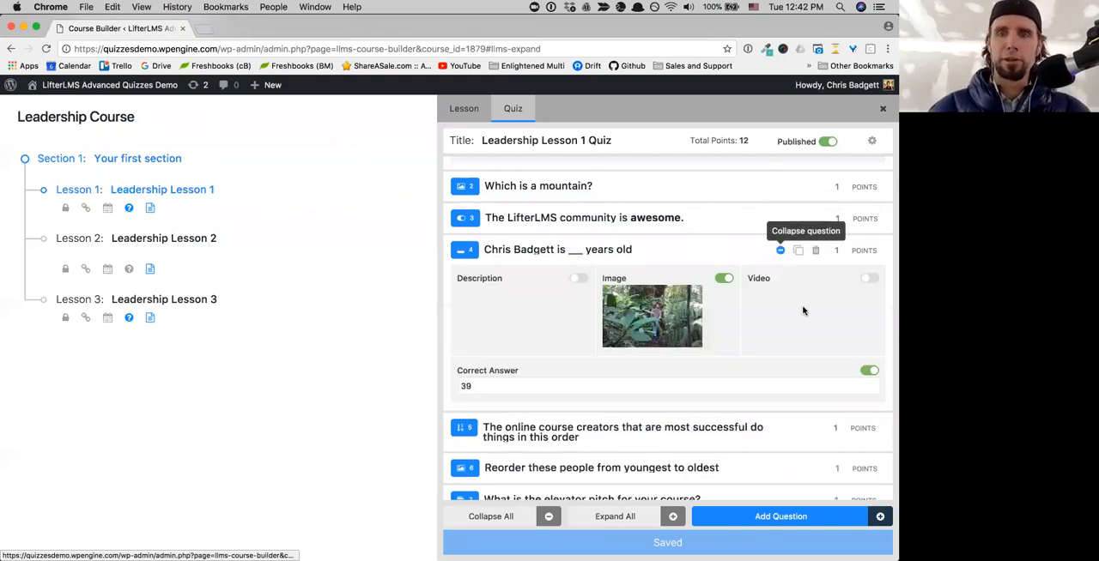
scroll(786, 328, down, 1)
scroll(773, 322, down, 1)
mouse_move(636, 286)
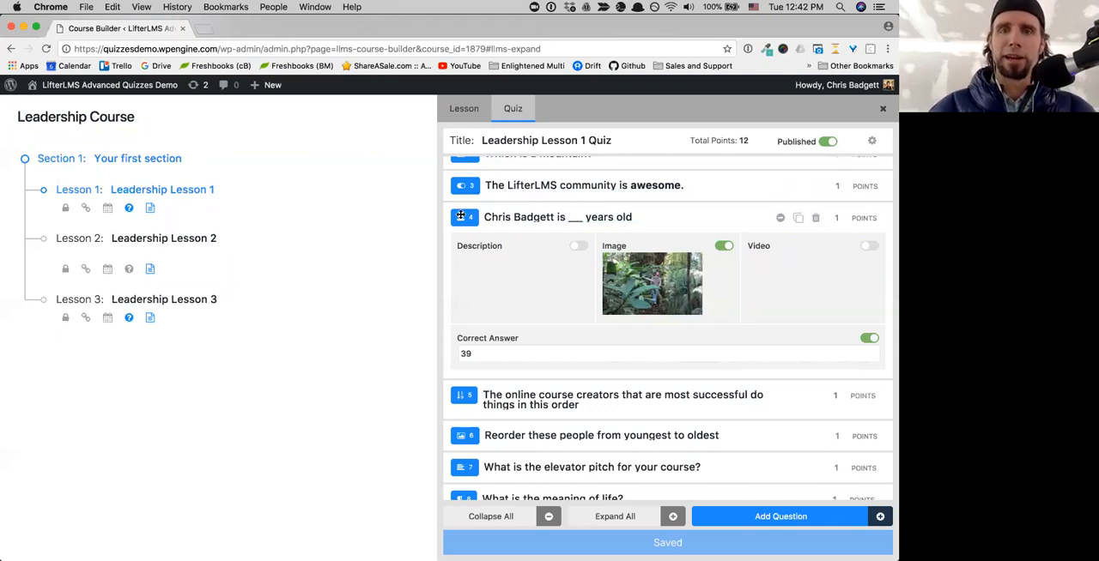
drag(461, 197, 461, 261)
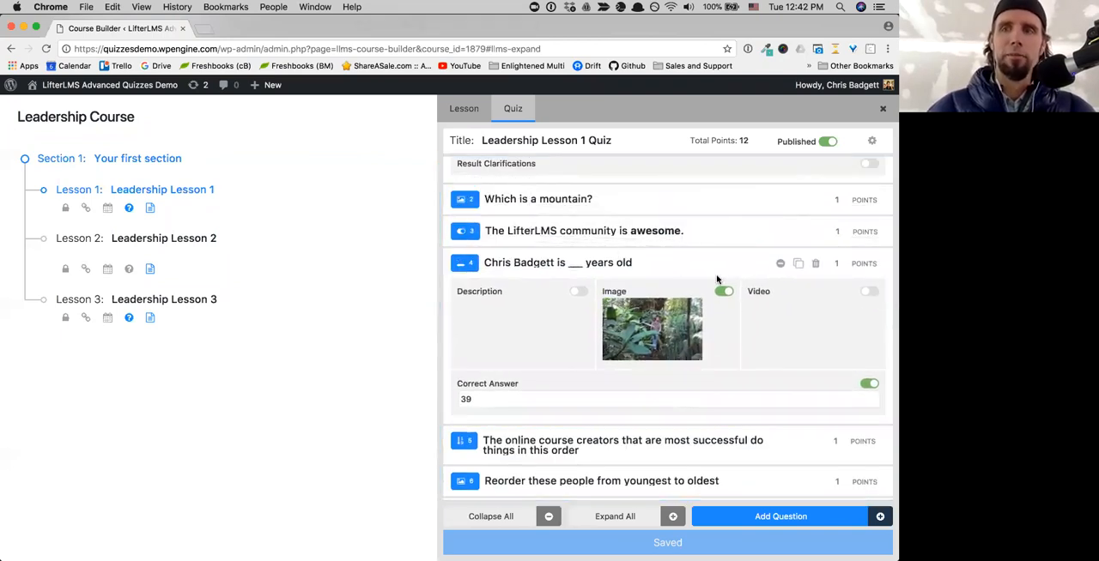
scroll(717, 279, down, 1)
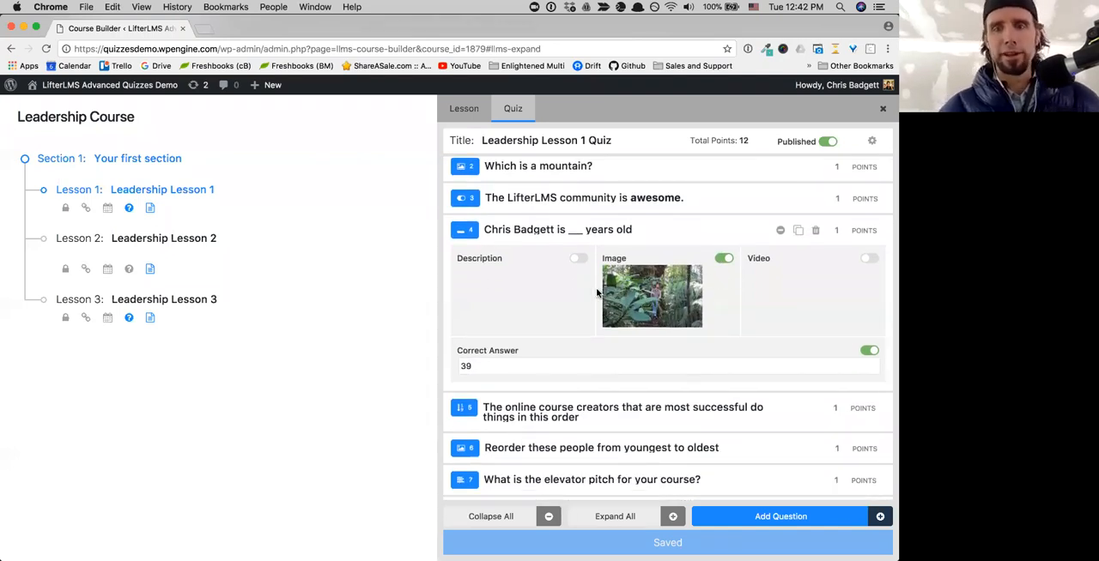
mouse_move(488, 358)
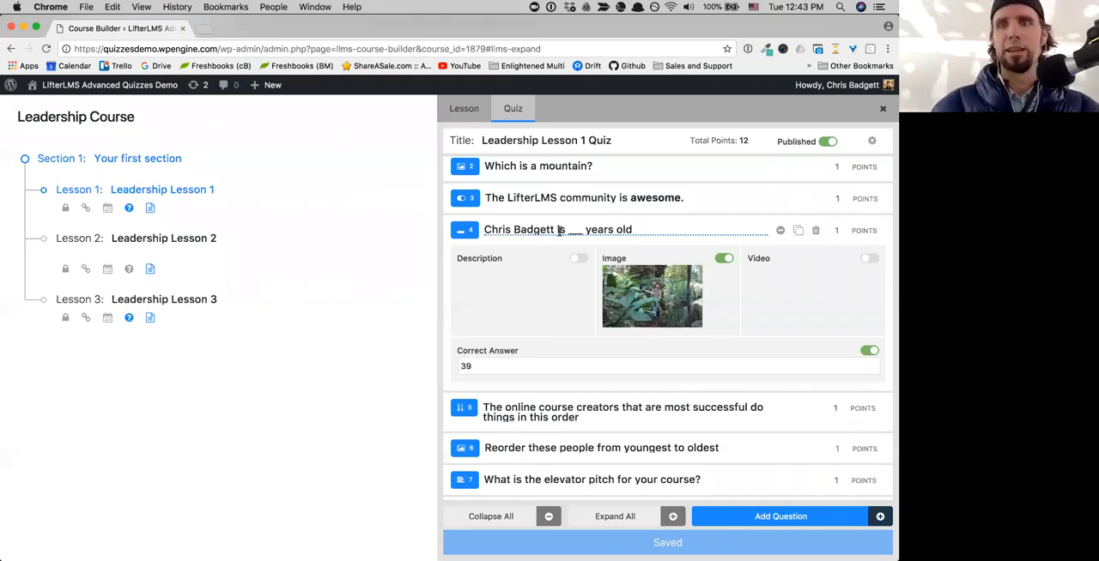
- Append "and" followed by a second short blank to the fill-in-the-blank question's title
click(638, 230)
text(anf)
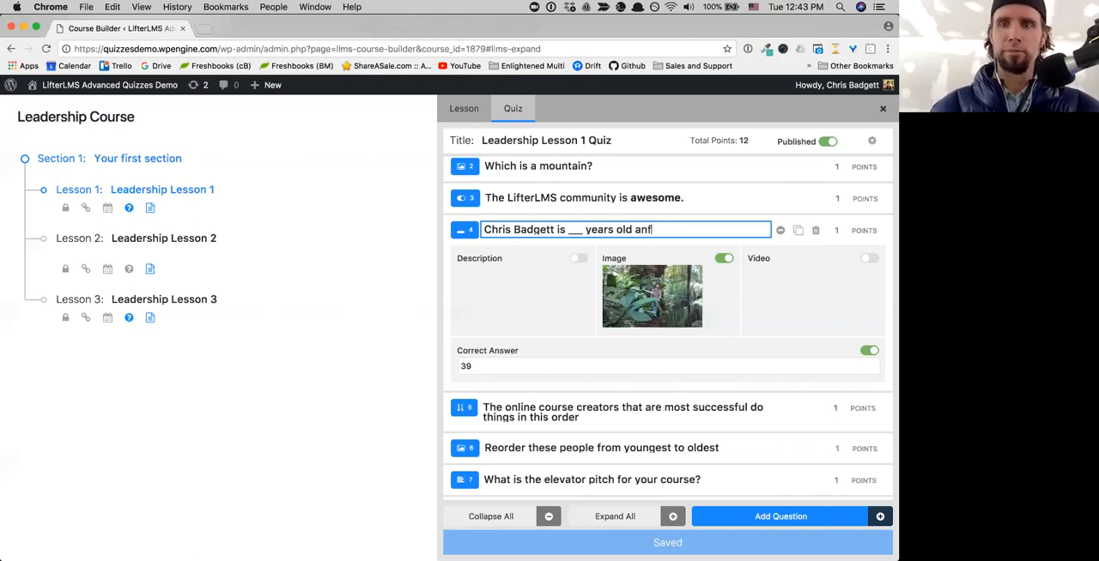
key(BackSpace)
text(d)
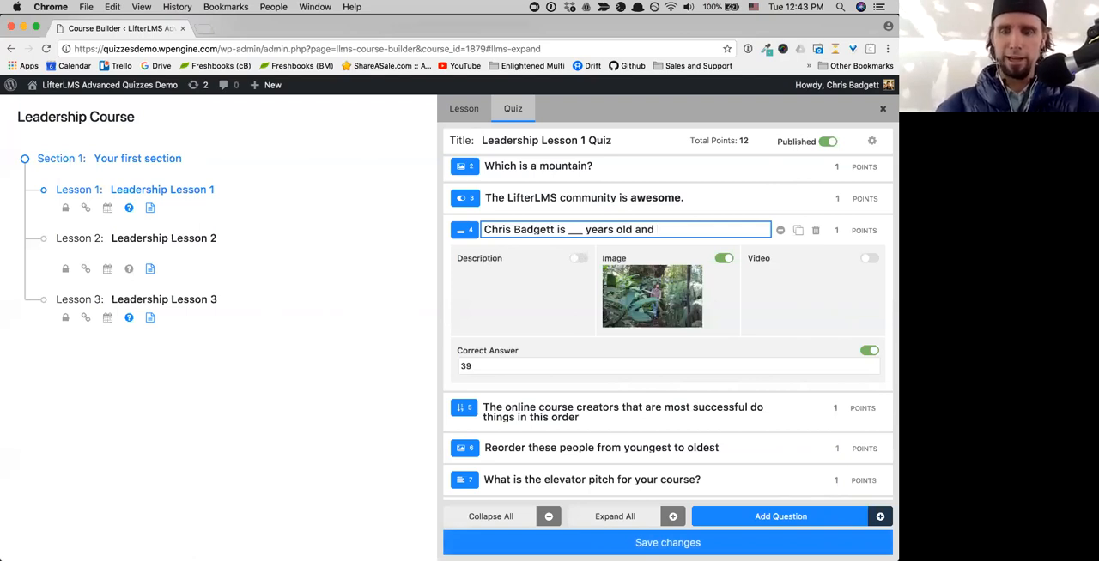
click(652, 230)
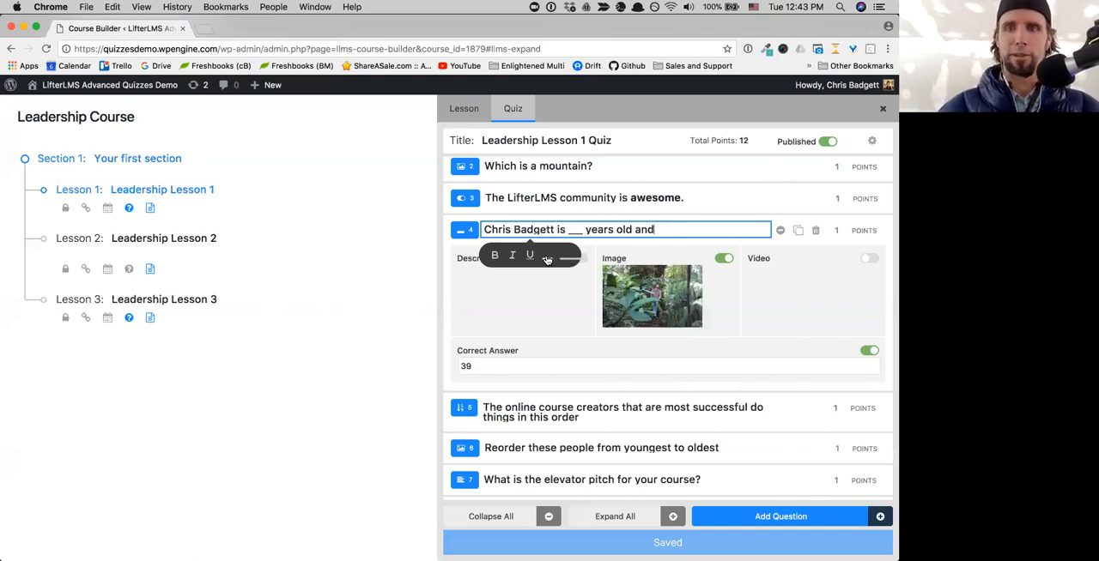
click(547, 258)
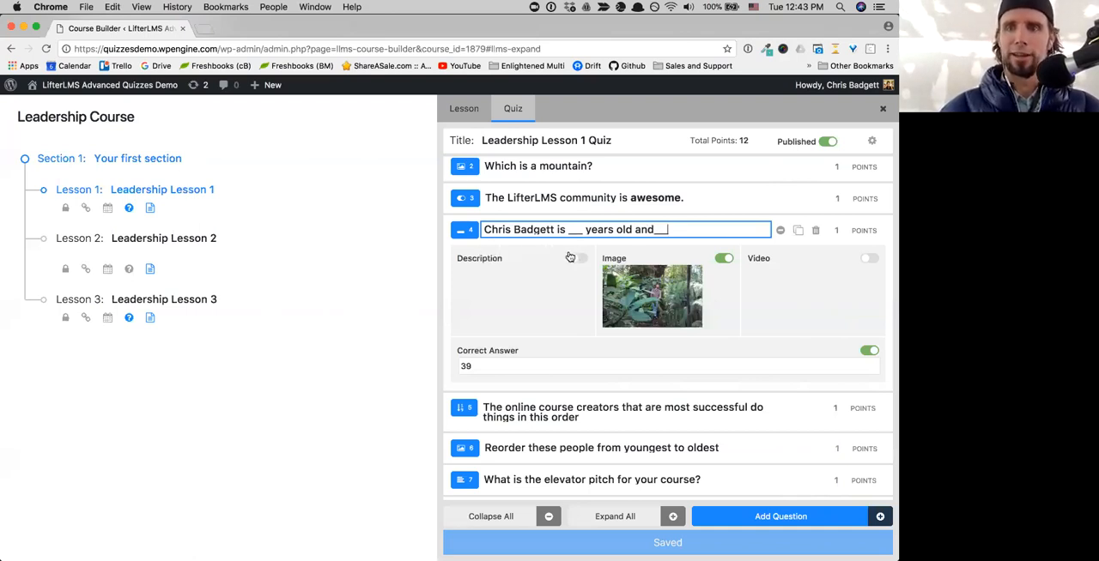
click(654, 229)
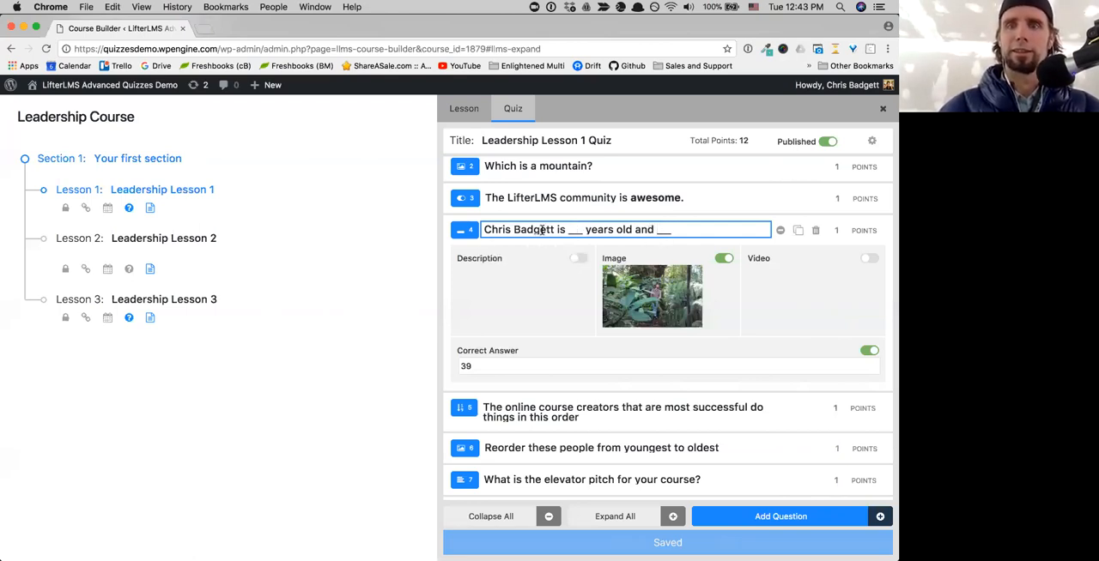
click(682, 230)
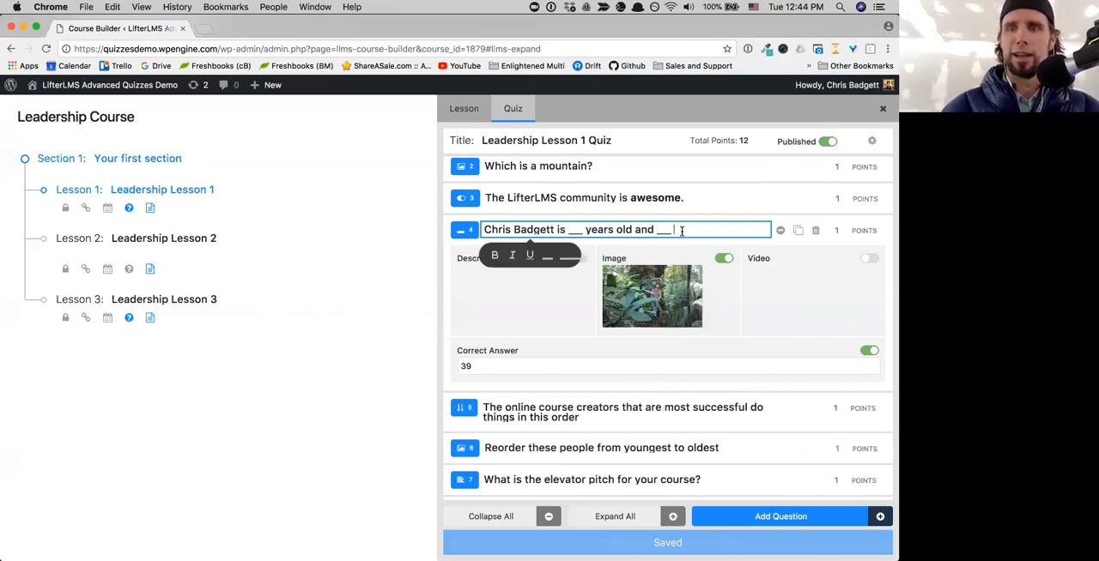
- Complete the title with "days old" after the second blank, trying and deleting a longer underscore blank after "days"
text(days)
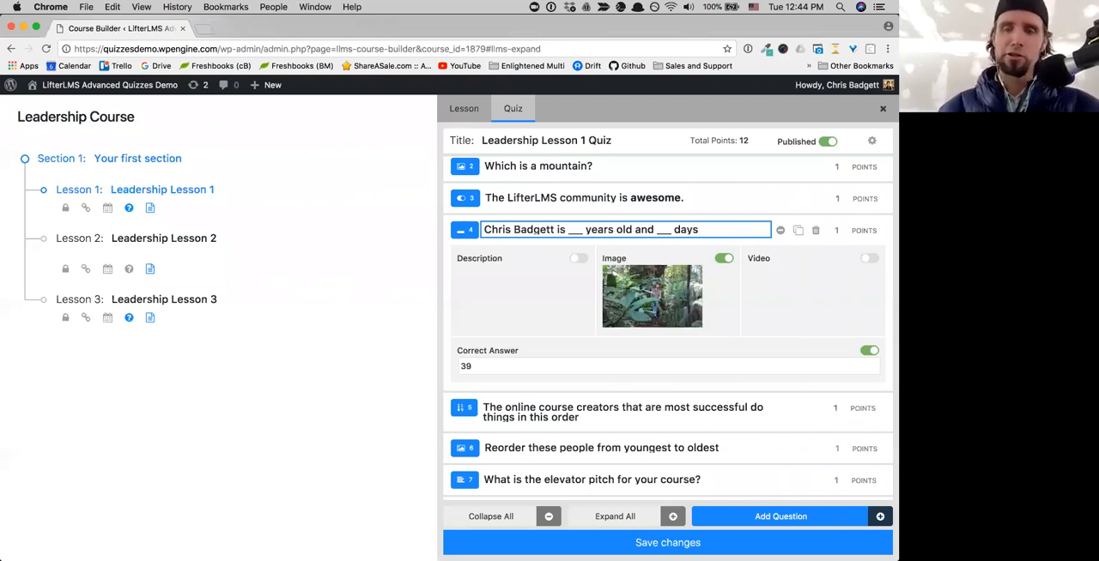
text( _)
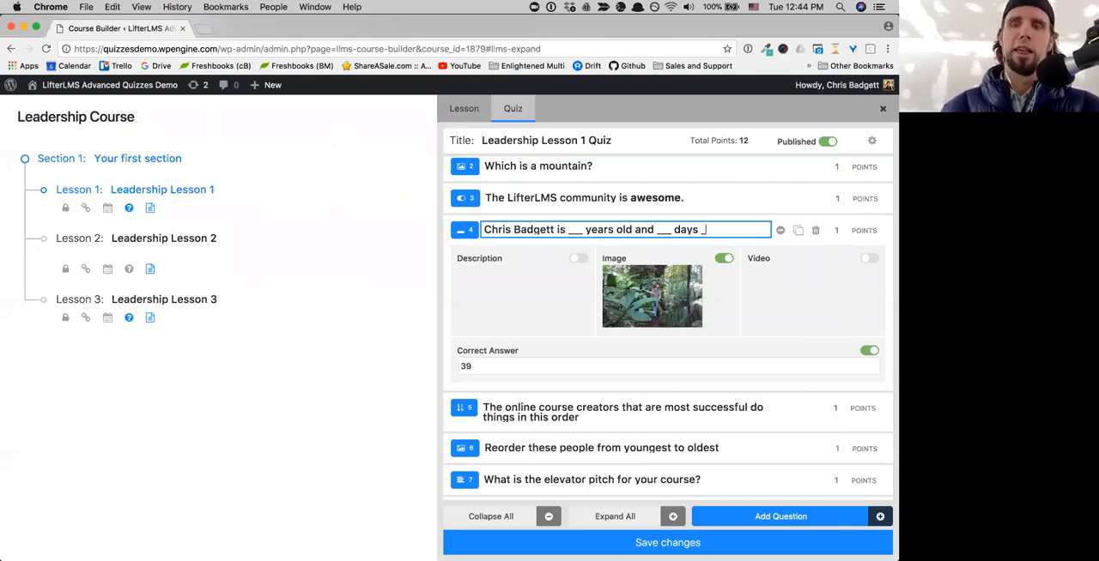
text(_____)
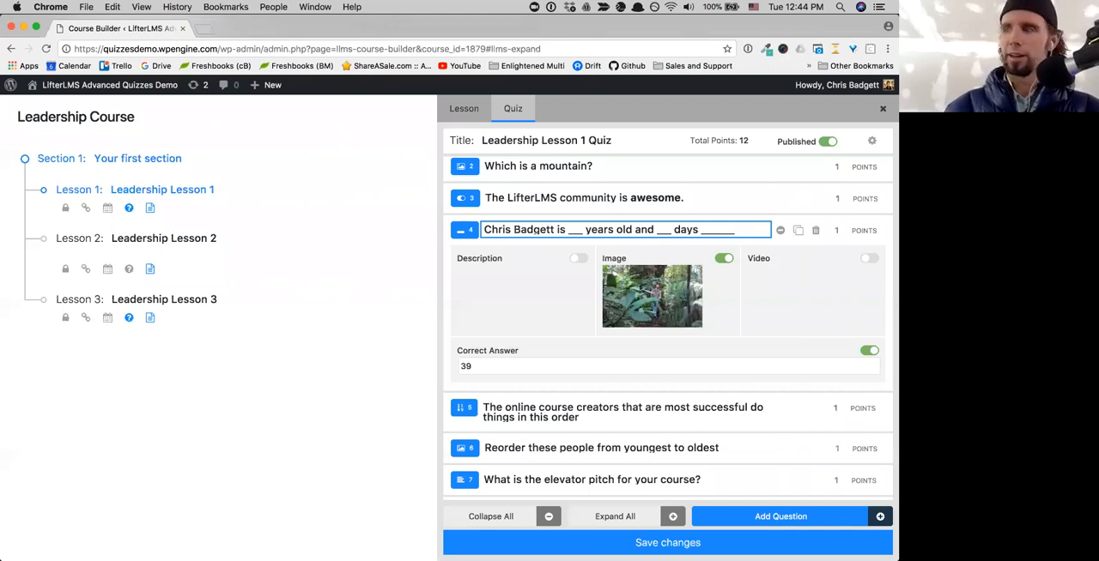
key(BackSpace)
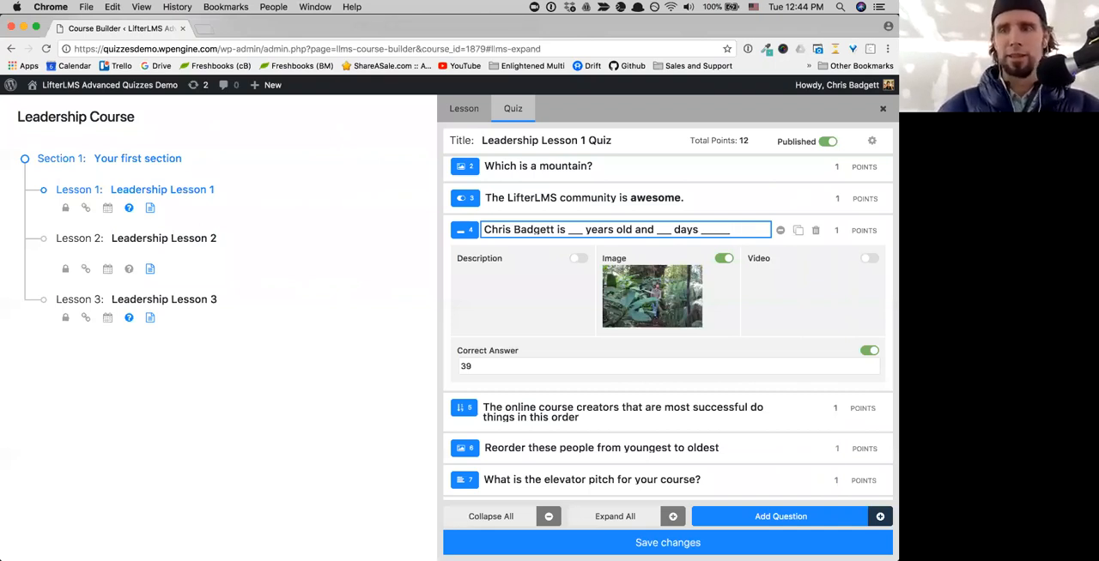
key(BackSpace)
key(BackSpace)
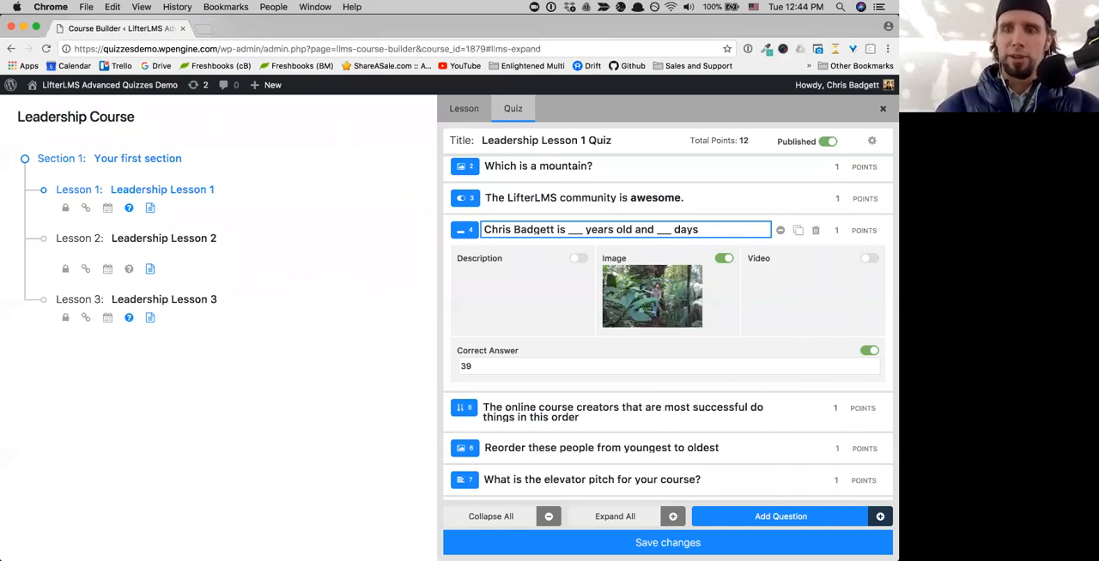
text(old)
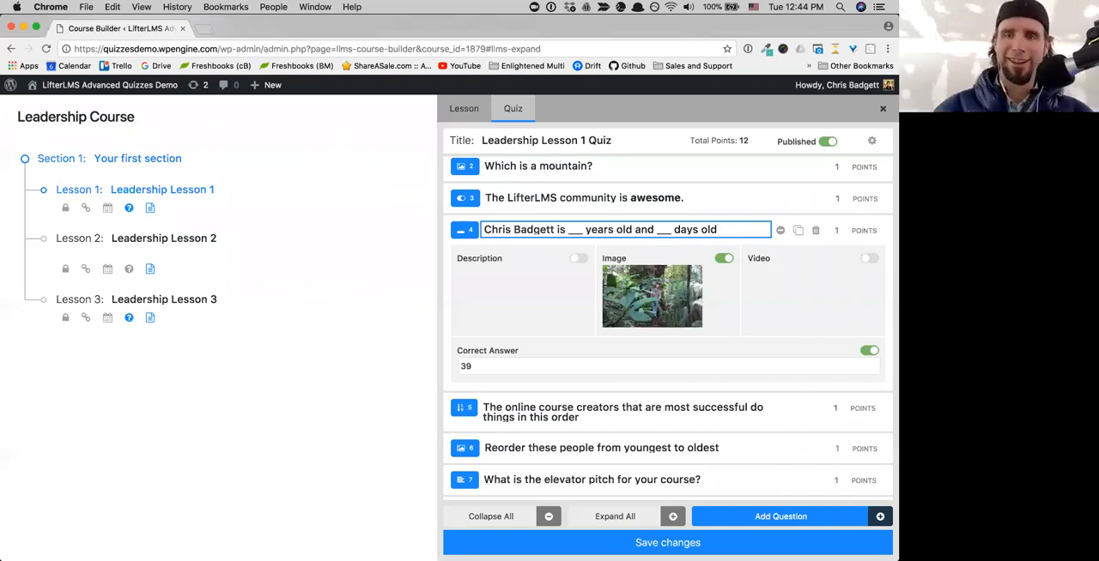
- Set the question's correct answer to "39 | 200", separating the two blanks with a pipe
click(476, 366)
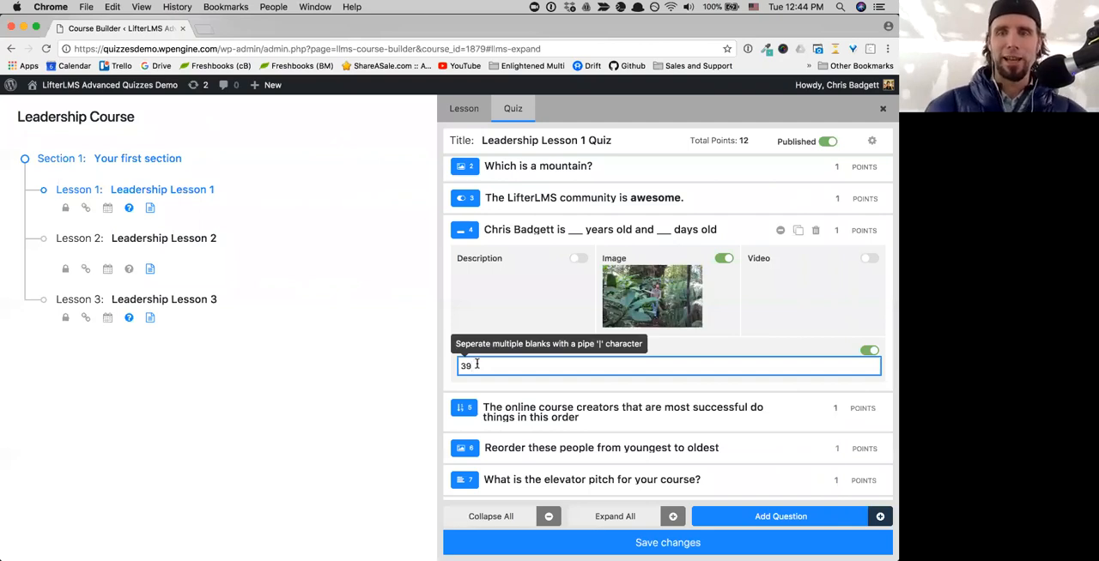
text(| )
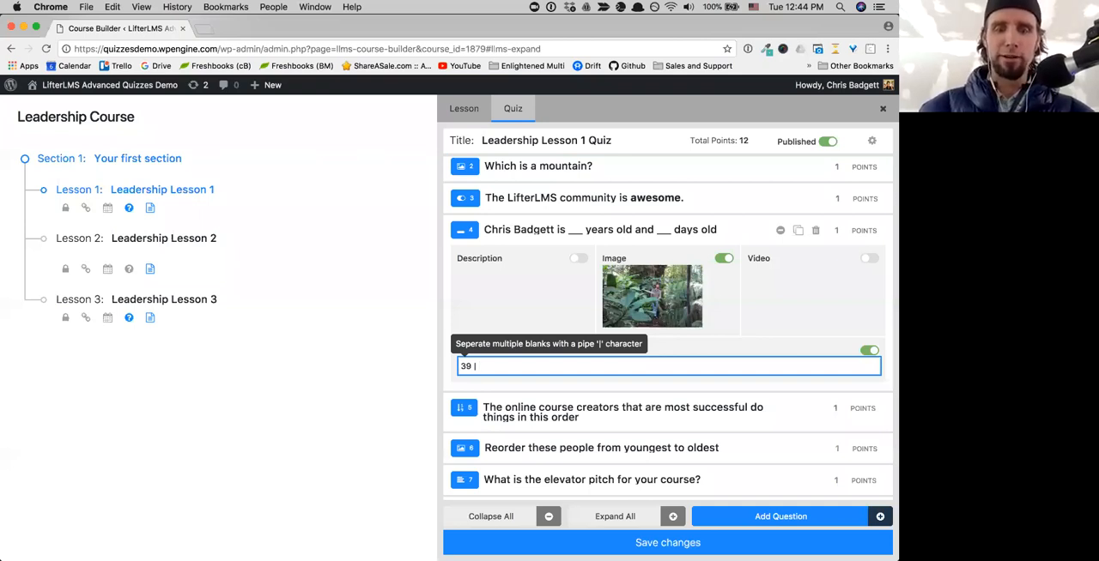
text(200)
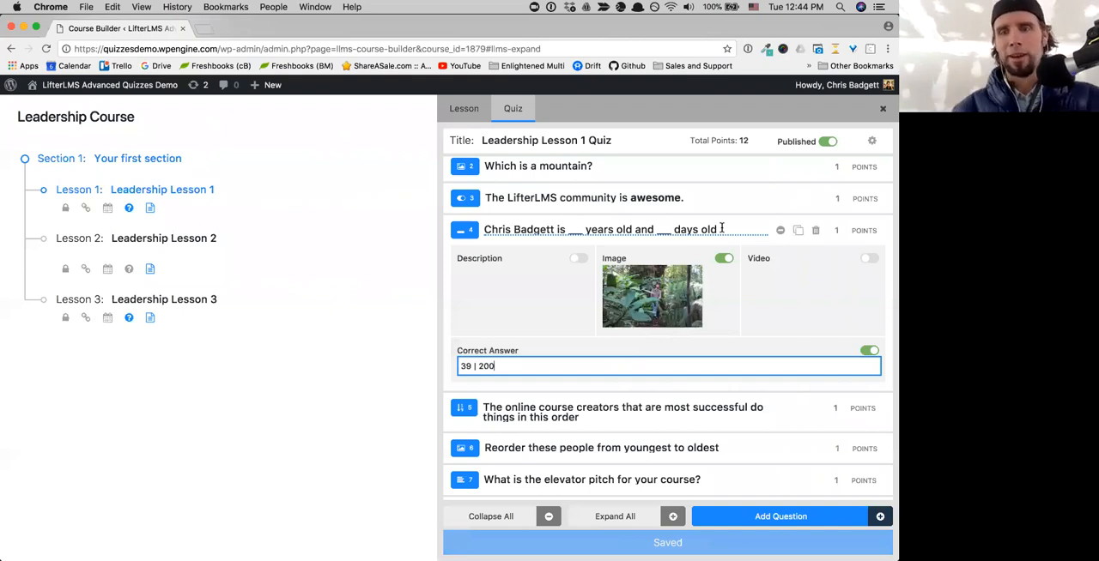
- Restore the correct answer to 39 and delete "and ___ days old" from the question title
mouse_move(501, 371)
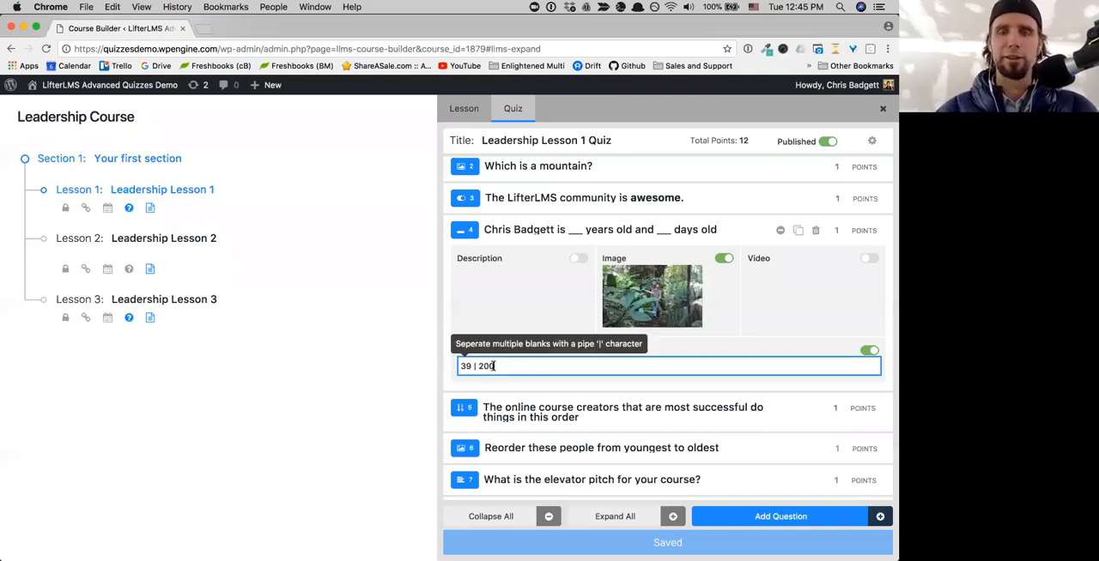
drag(496, 366, 471, 365)
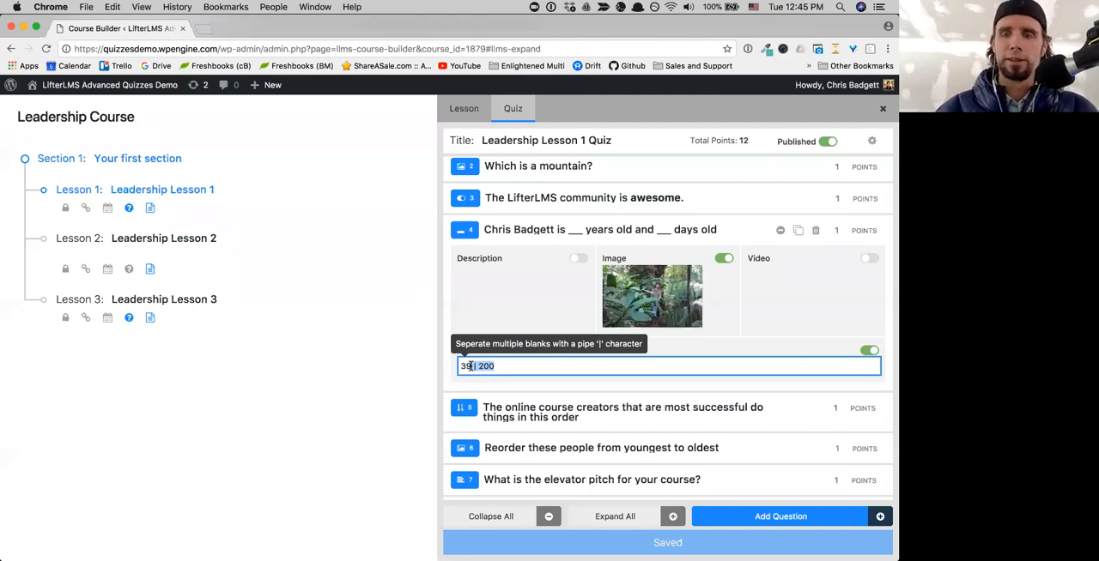
key(BackSpace)
key(BackSpace)
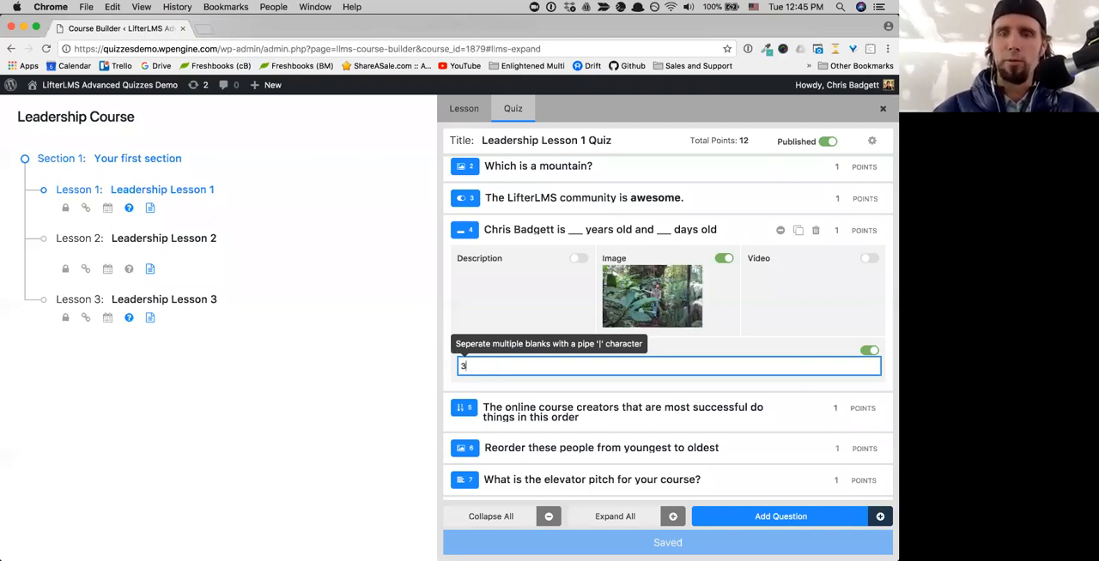
text(9)
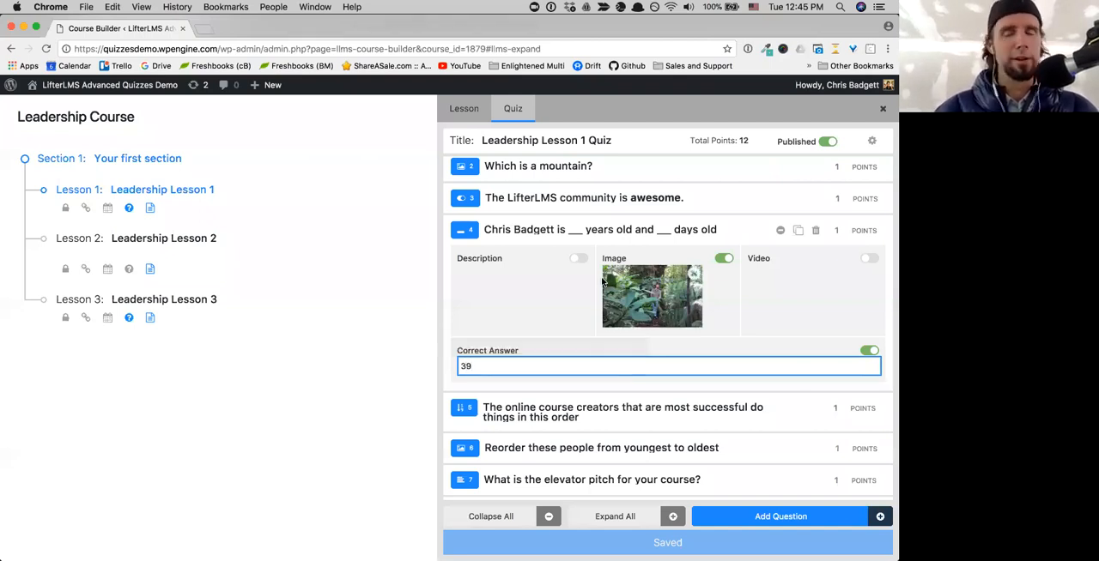
drag(720, 230, 632, 228)
key(BackSpace)
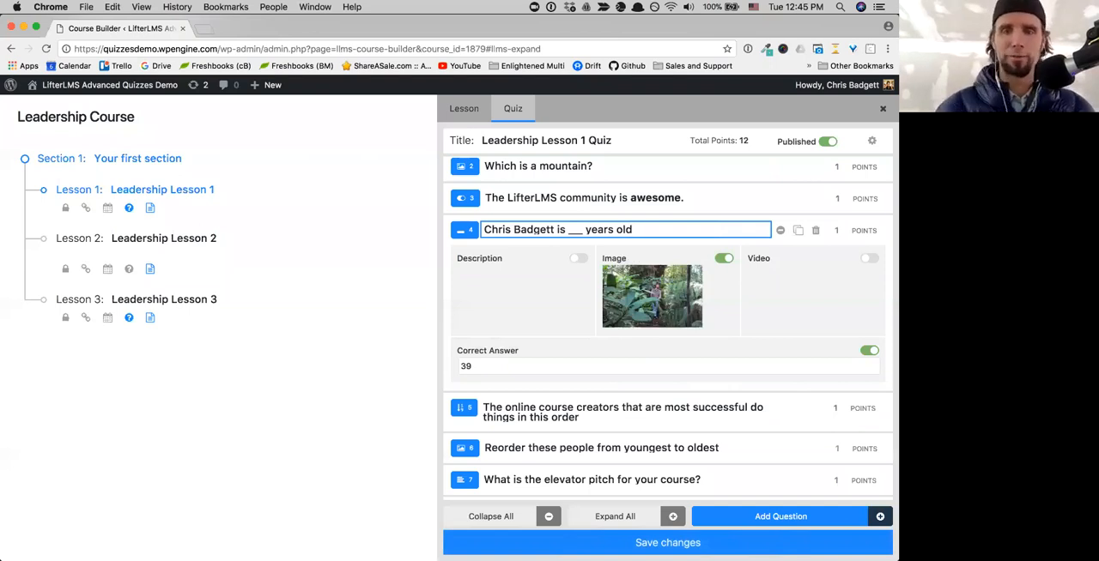
- Collapse the fill-in-the-blank question and review the question types available for adding a question, without adding one
click(778, 231)
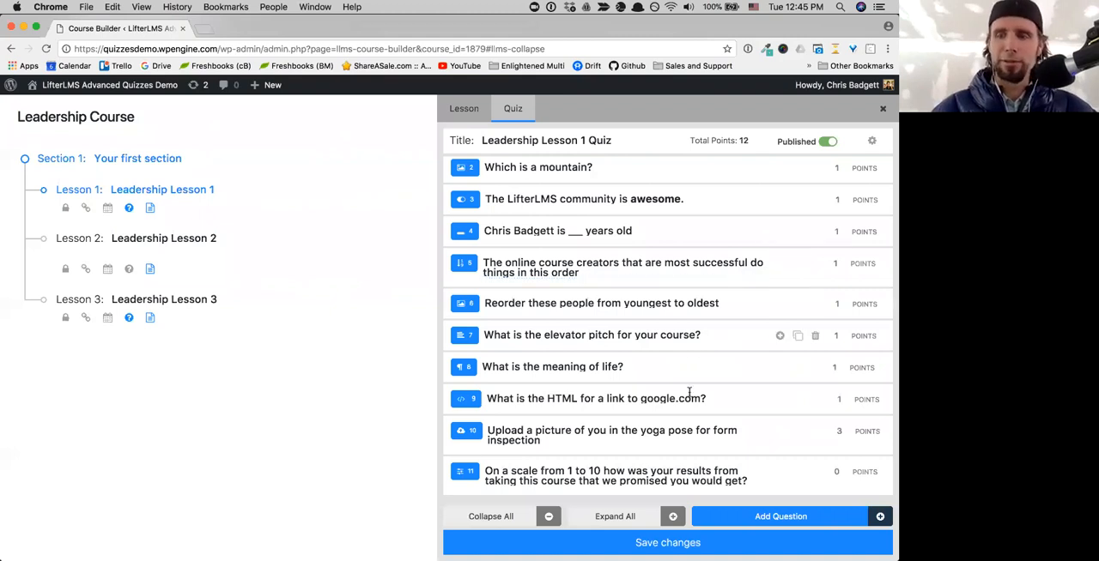
click(734, 520)
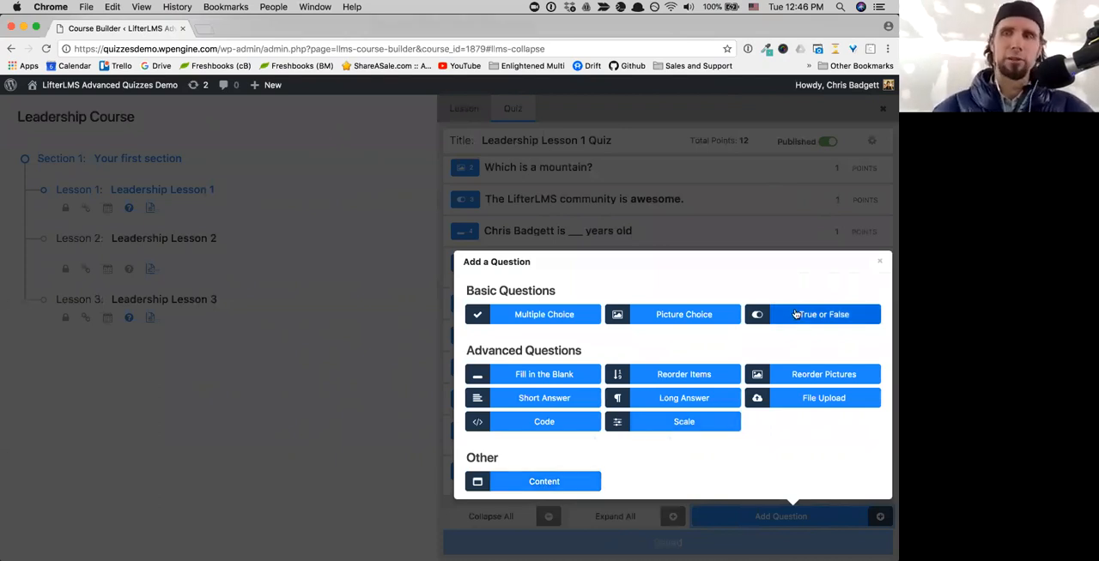
click(874, 263)
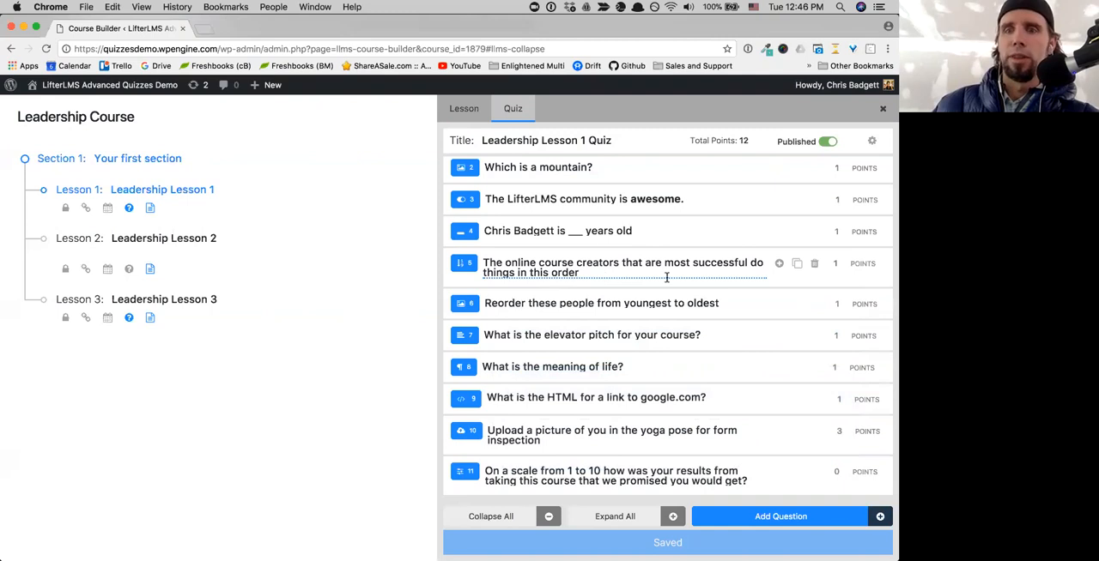
- Expand the reorder-items question about successful online course creators and add "Smile" as its fifth choice
click(777, 265)
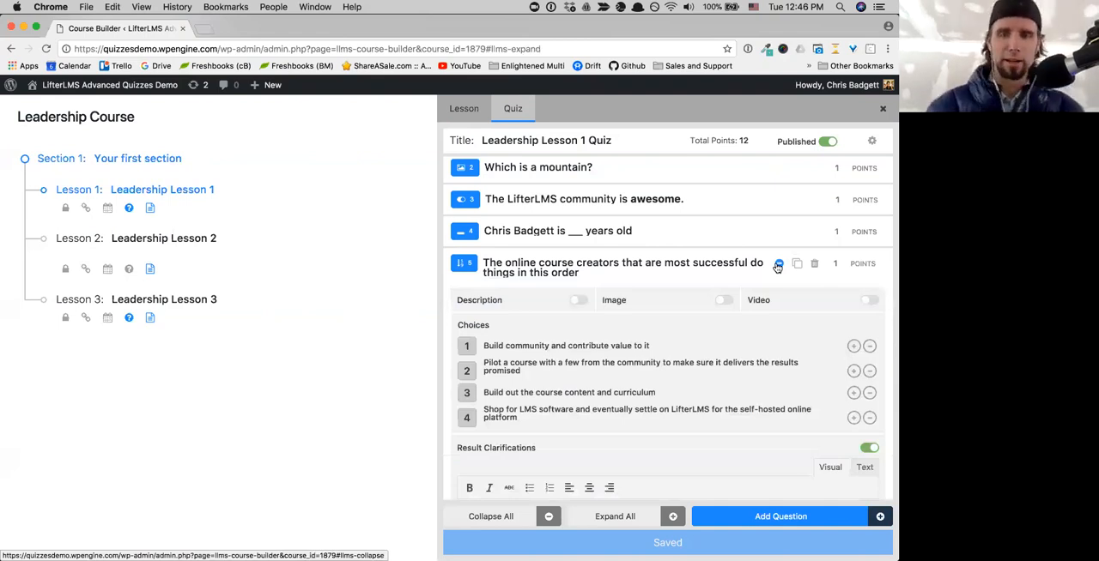
click(508, 439)
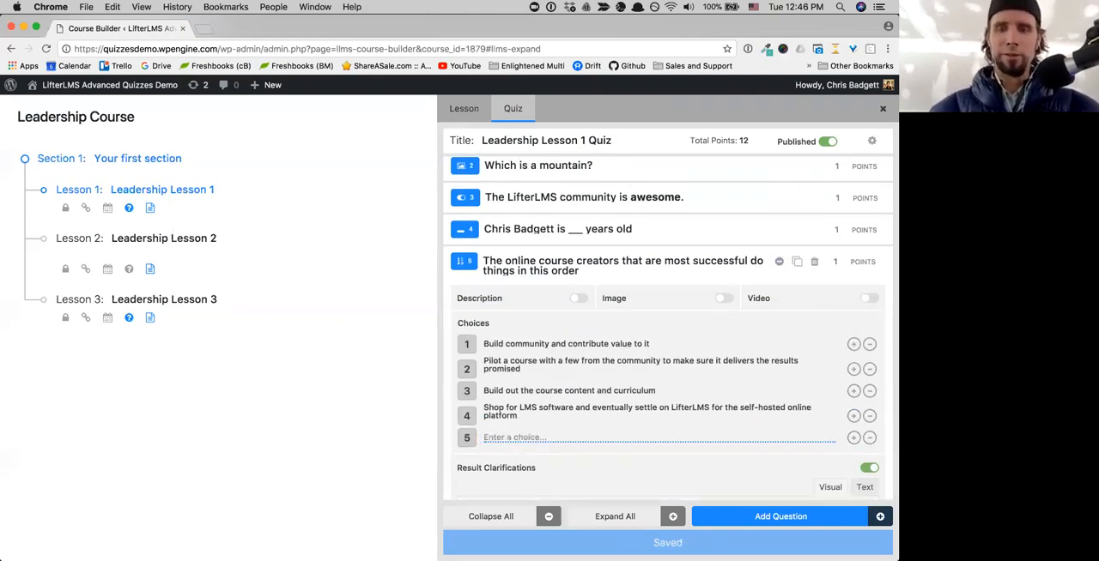
click(554, 436)
text(Smile)
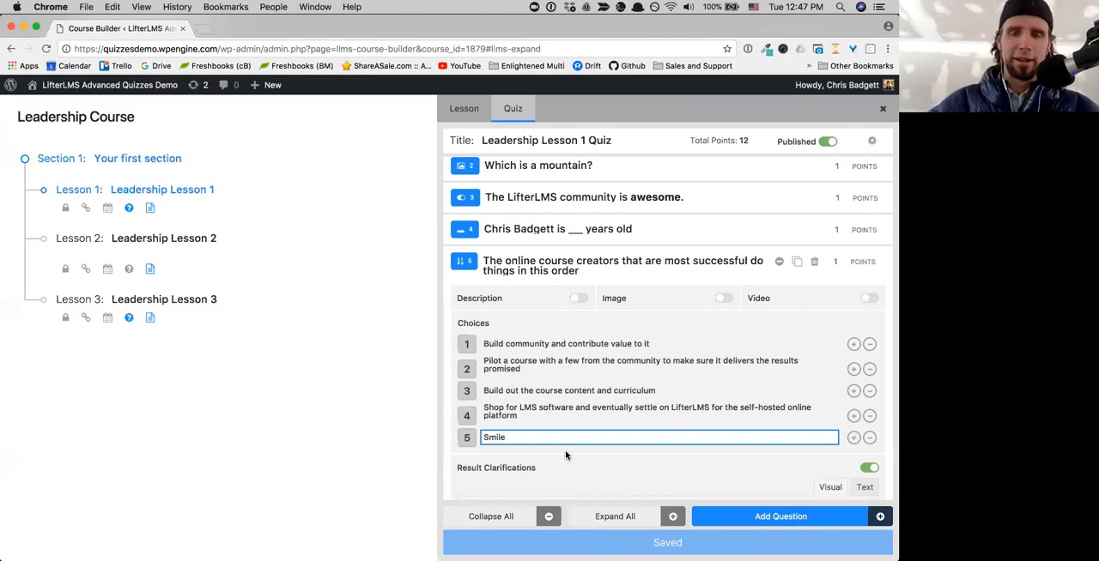
scroll(566, 455, down, 2)
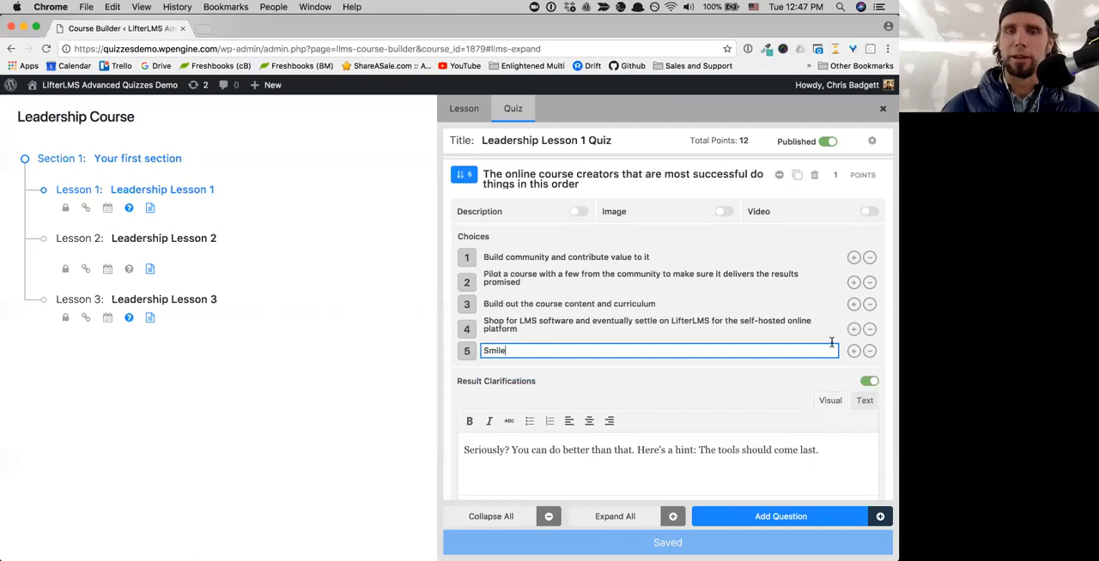
key(Tab)
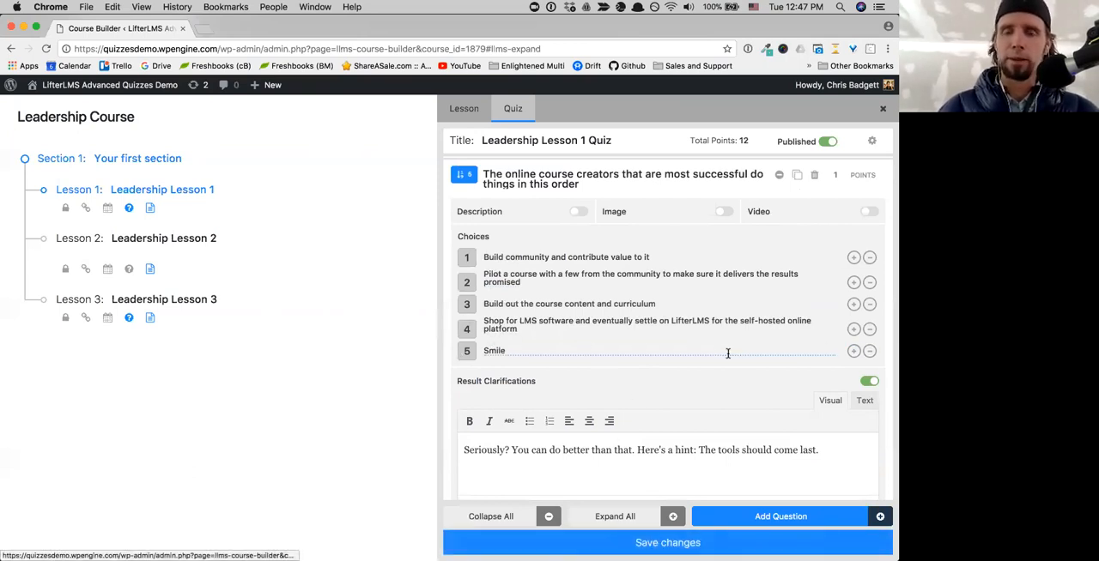
- Remove the "Smile" choice from the reorder-items question and collapse the question
click(870, 351)
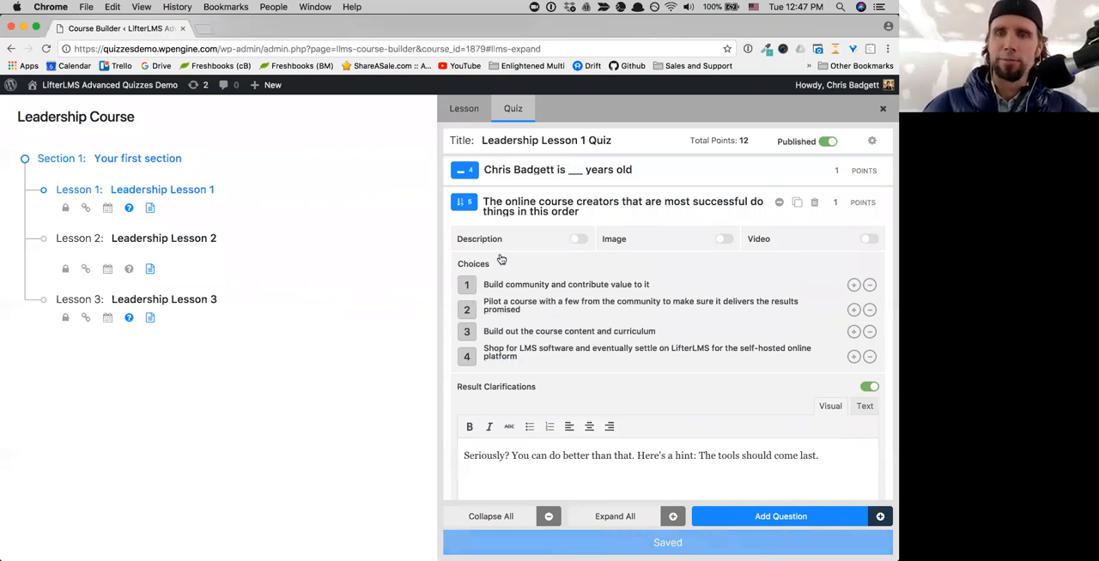
click(778, 203)
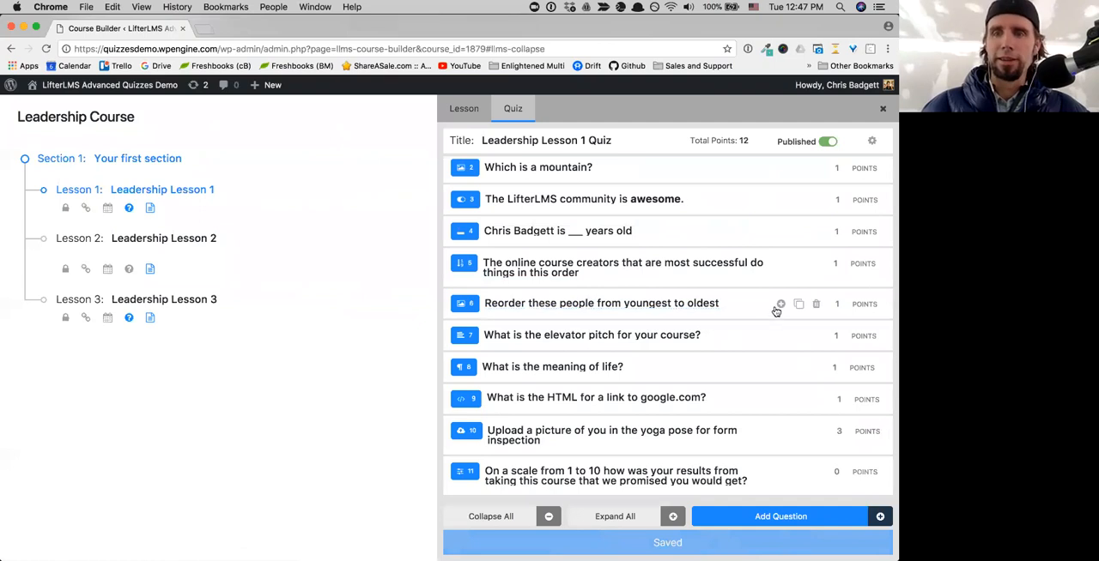
- Try an empty fourth picture choice in the "Reorder these people from youngest to oldest" question, remove it, and collapse the question
click(779, 307)
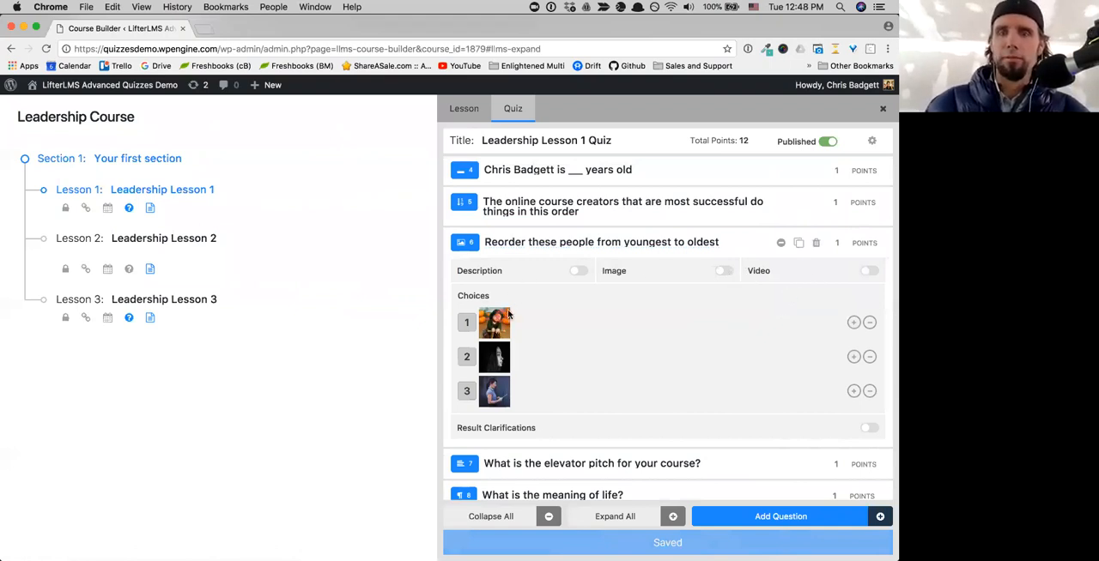
click(853, 392)
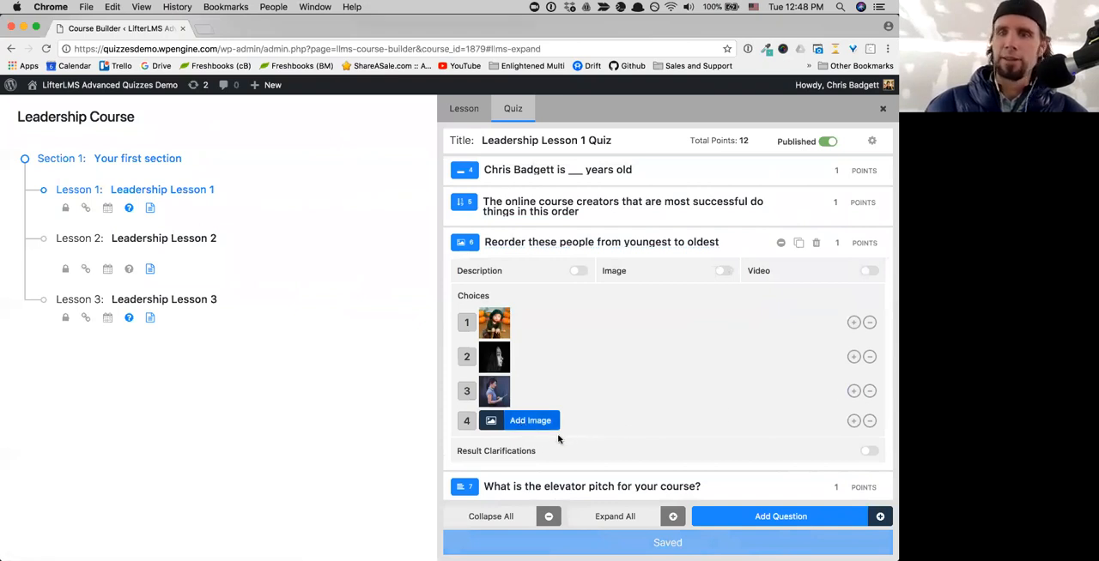
click(869, 420)
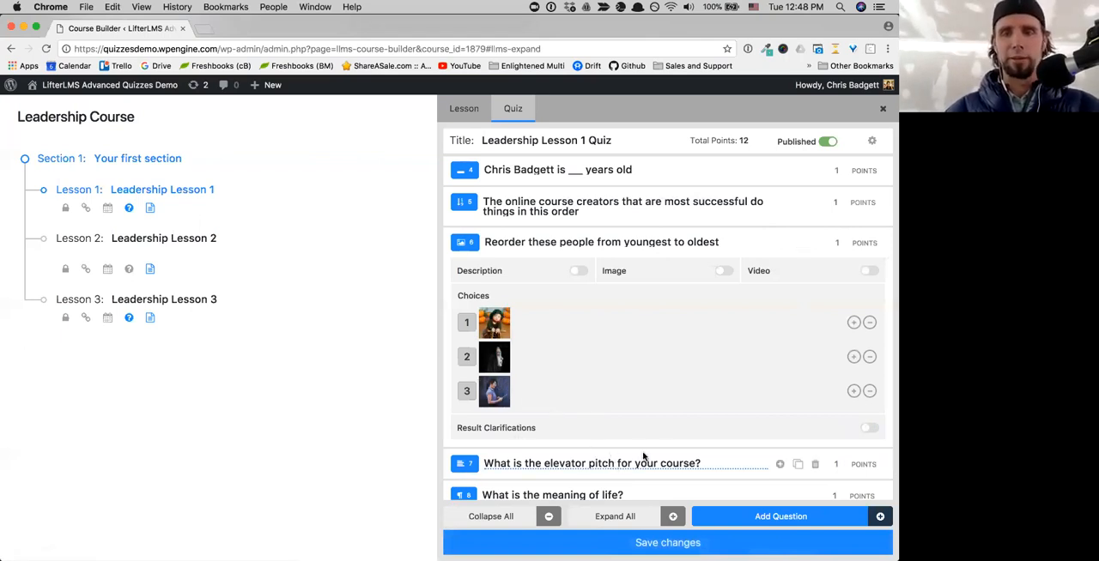
scroll(662, 456, down, 1)
scroll(662, 457, down, 1)
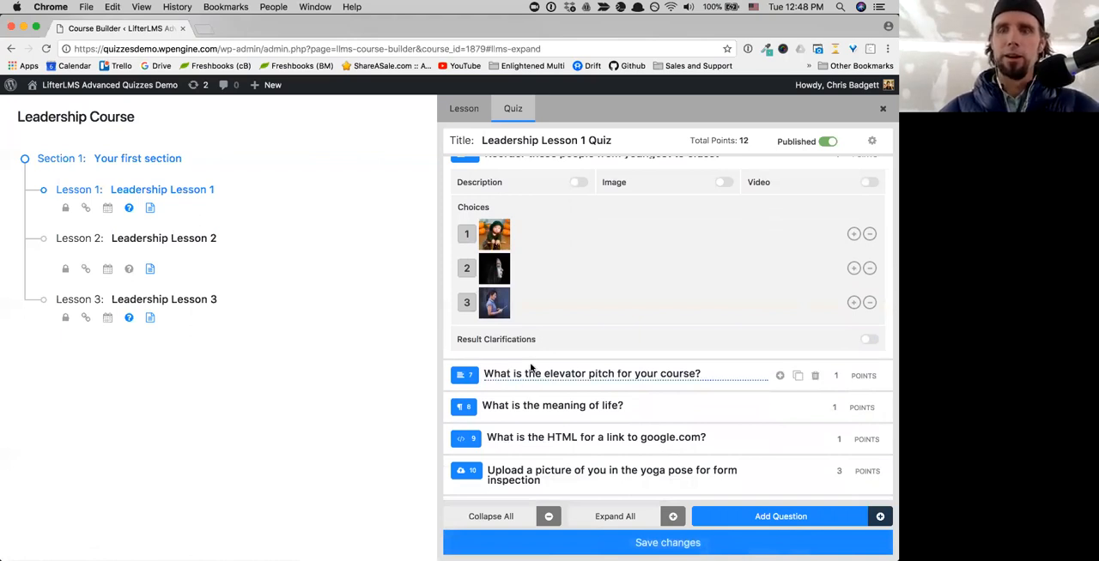
scroll(706, 244, up, 1)
scroll(707, 244, up, 1)
scroll(709, 243, down, 1)
click(781, 202)
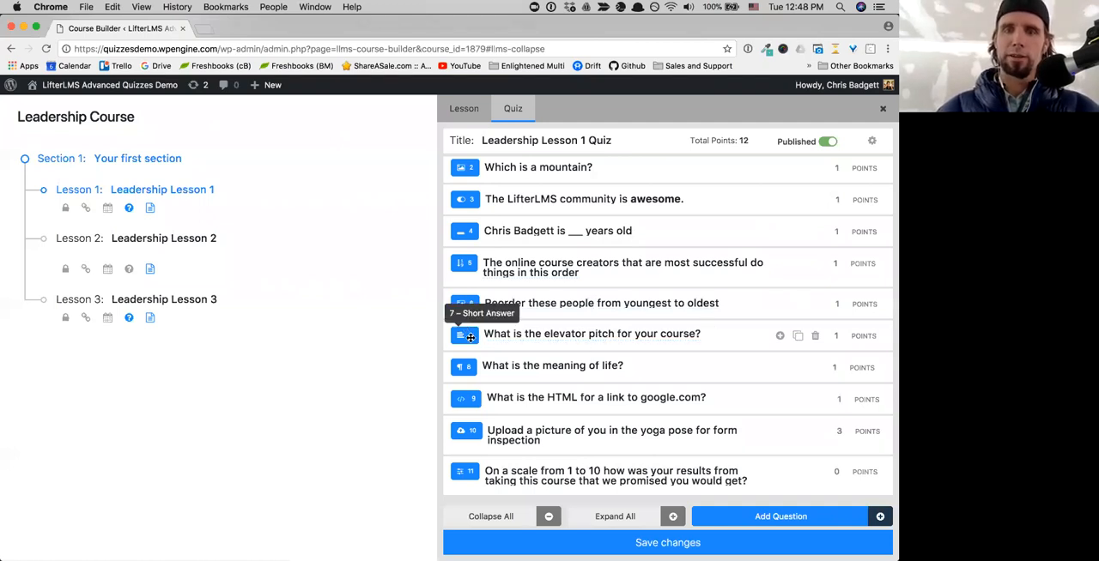
- Expand the short-answer question "What is the elevator pitch for your course?" and try its Description option, leaving it off
click(779, 336)
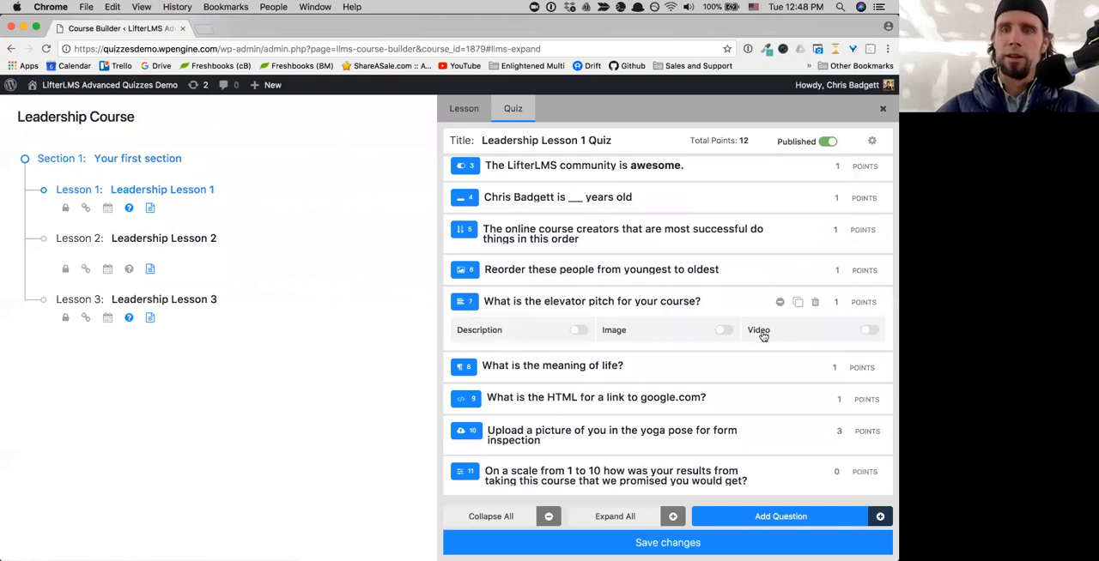
click(720, 302)
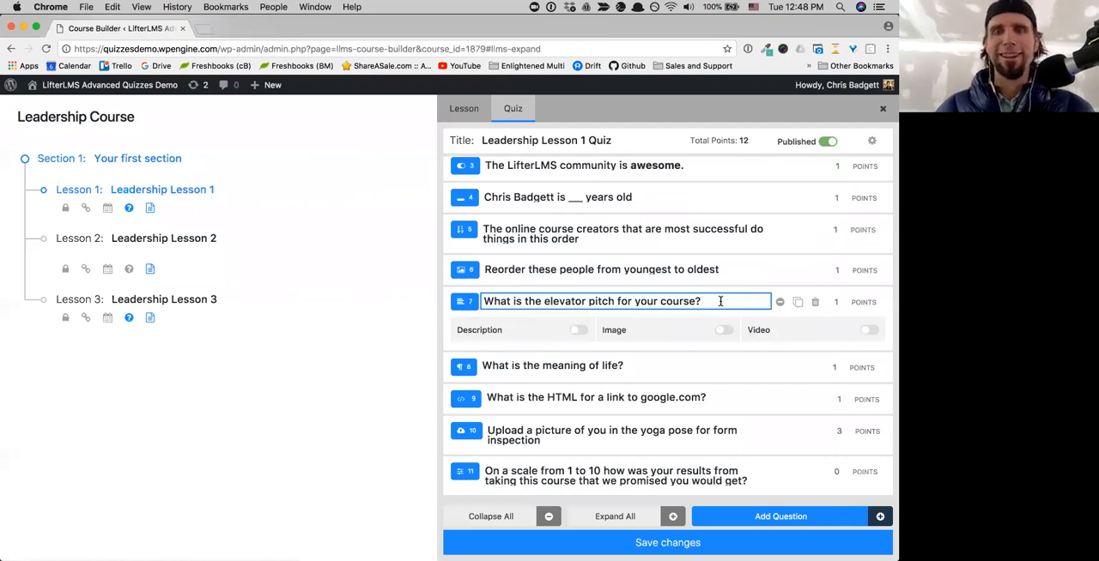
click(577, 331)
click(870, 260)
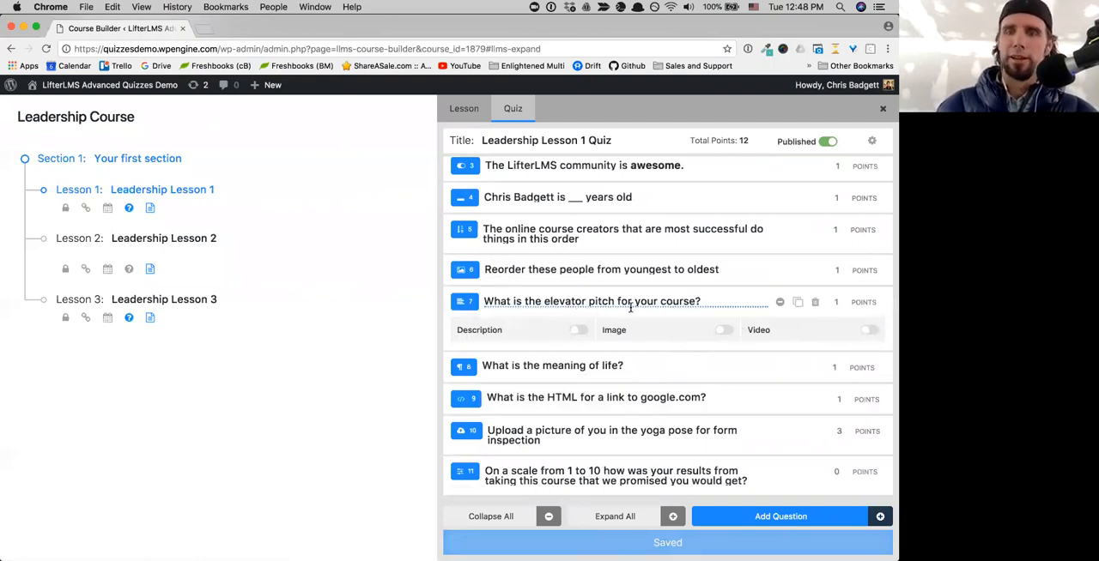
- Set the elevator pitch question's value to 4 points and collapse the question
scroll(737, 321, up, 2)
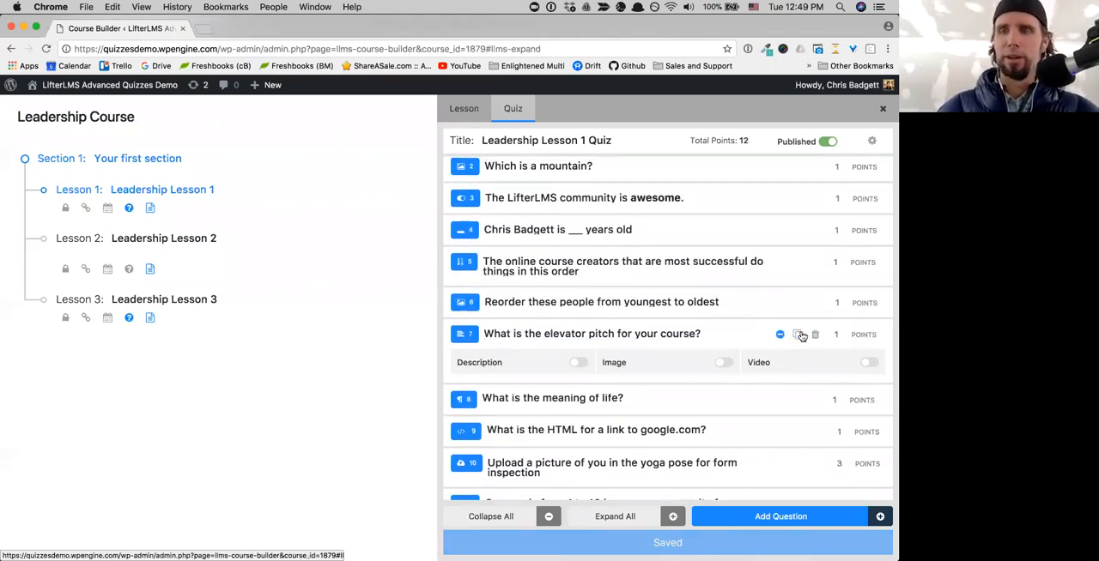
click(836, 335)
text(2)
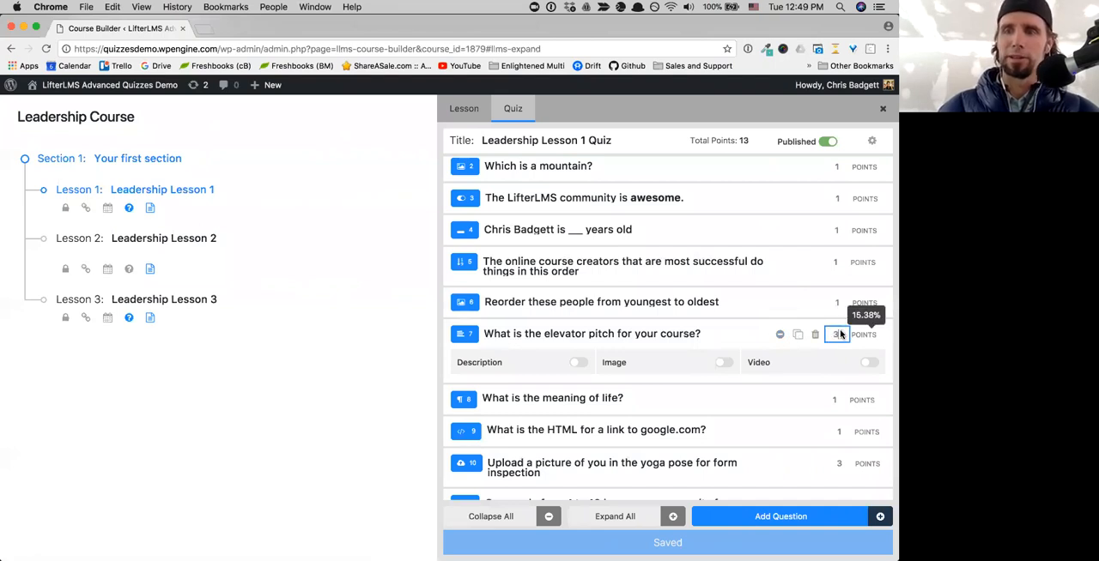
click(841, 332)
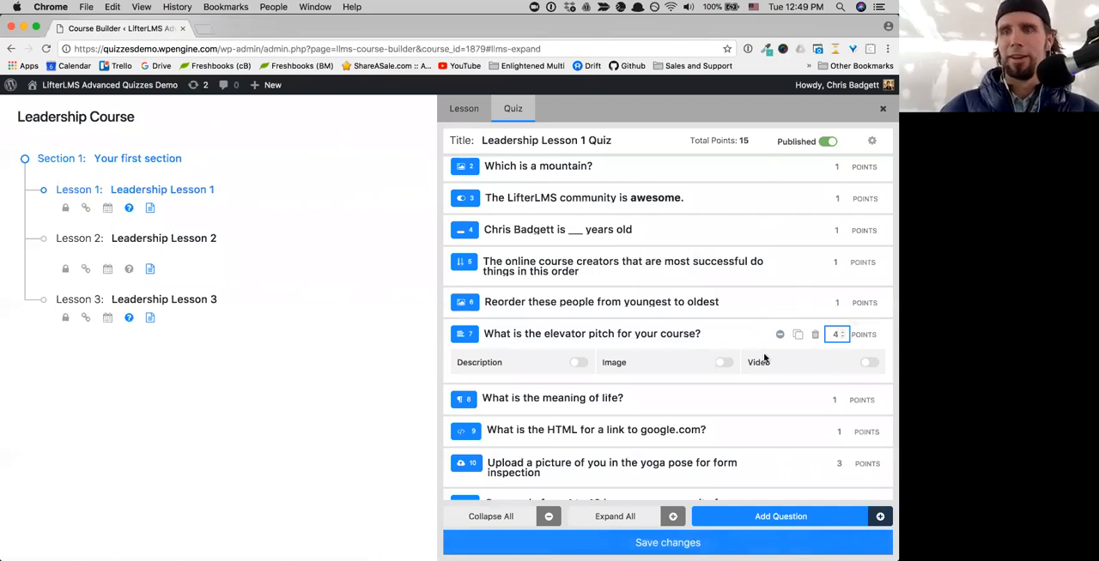
scroll(764, 361, down, 1)
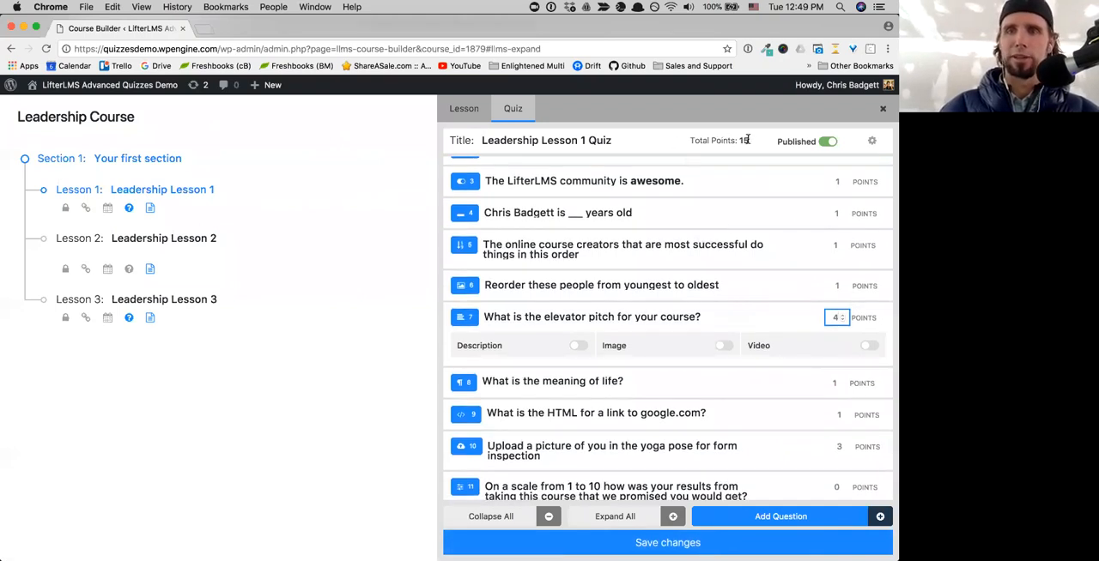
scroll(781, 419, down, 1)
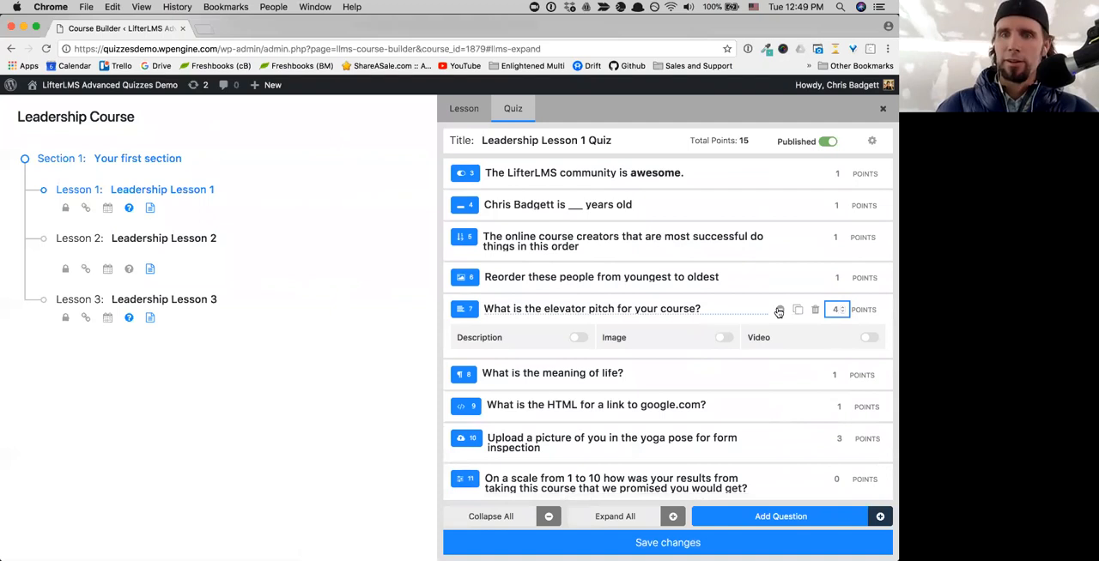
click(778, 311)
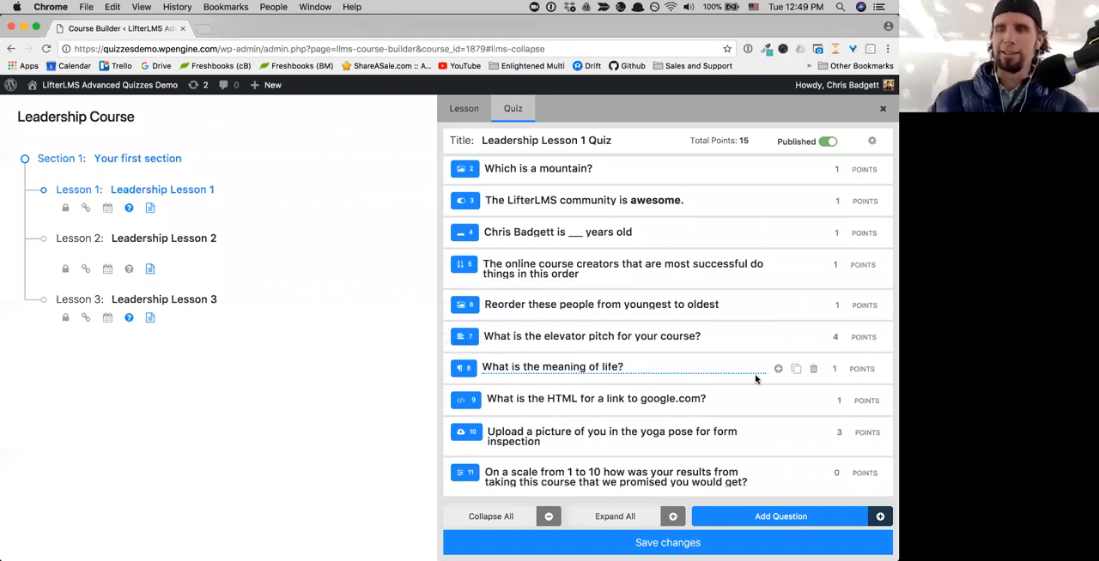
- Set the long-answer question "What is the meaning of life?" to 10 points and turn off its Video option
click(841, 368)
click(841, 366)
click(841, 366)
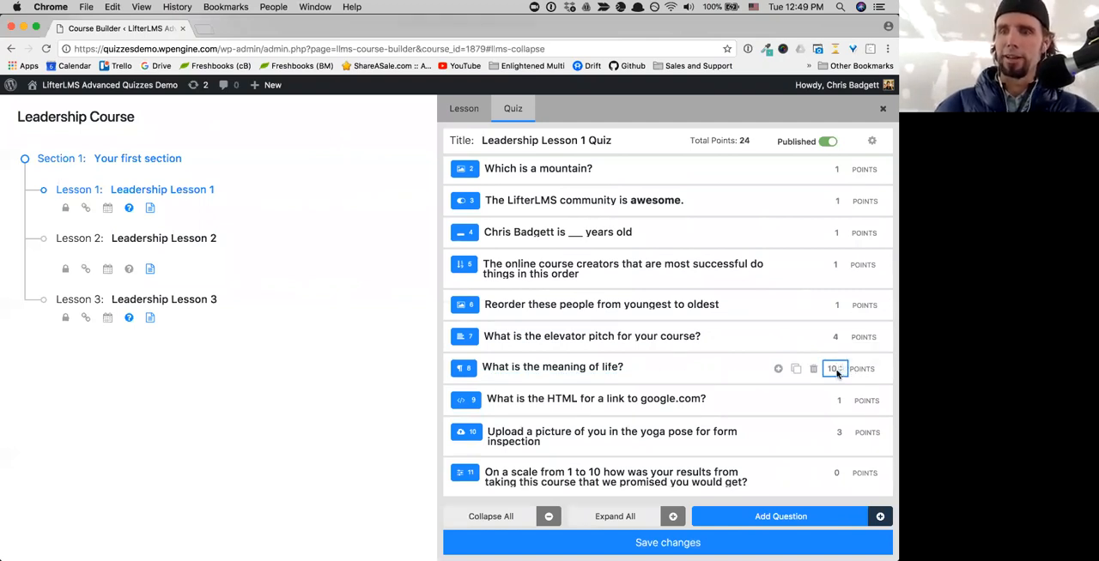
click(778, 371)
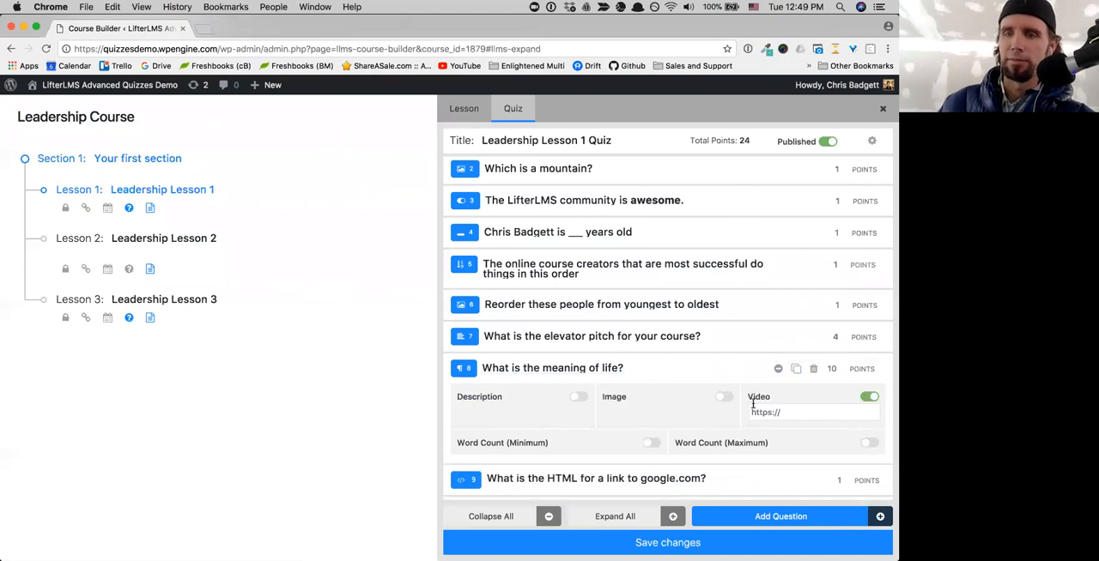
click(868, 398)
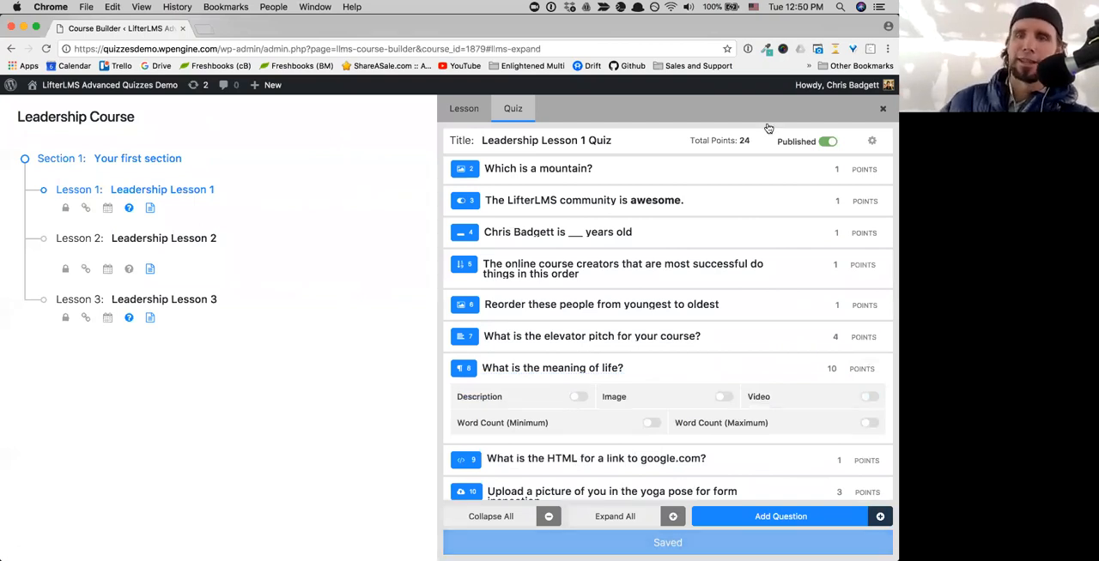
- Enable word count limits for the meaning of life question, with a minimum of 1000 and a maximum of 2000
click(546, 439)
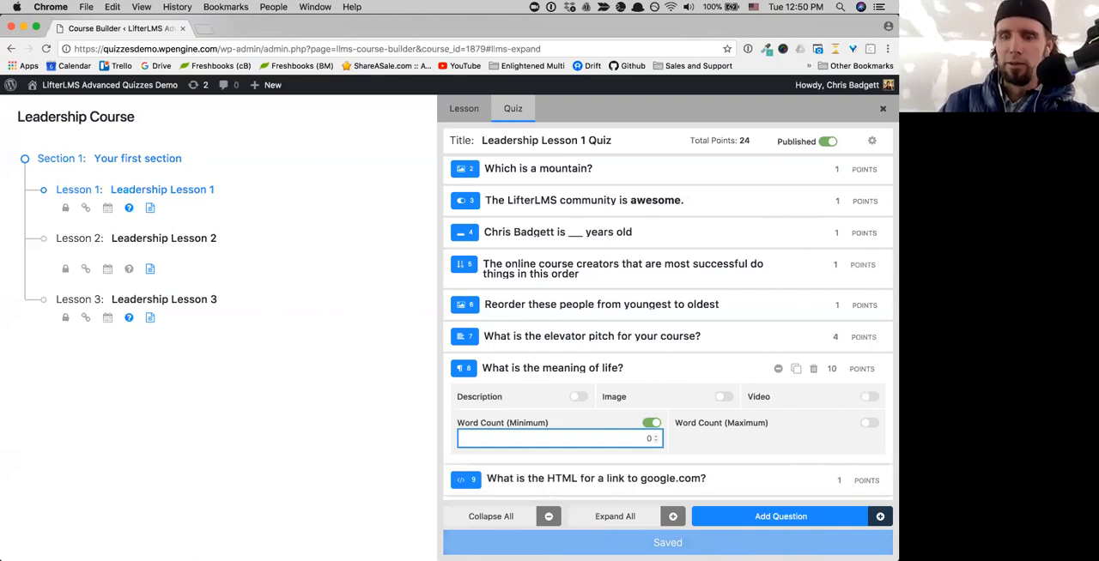
text(000)
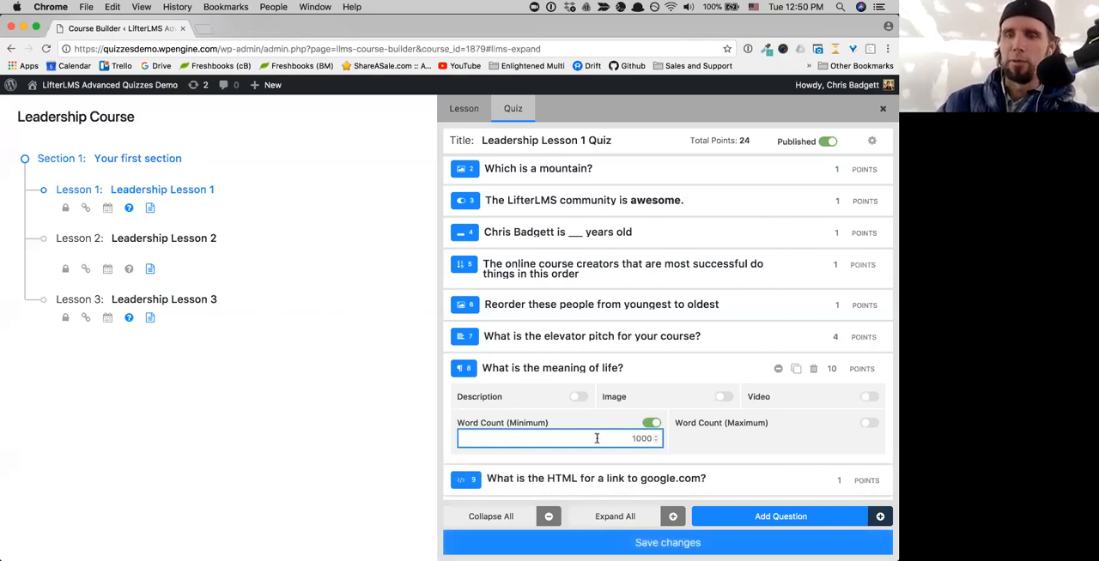
click(671, 440)
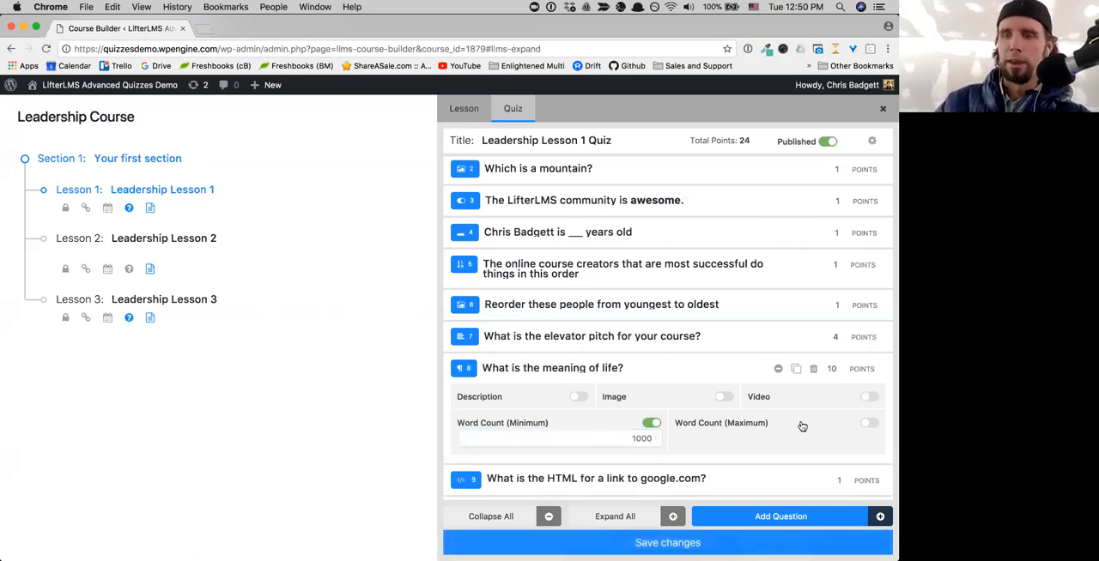
click(867, 424)
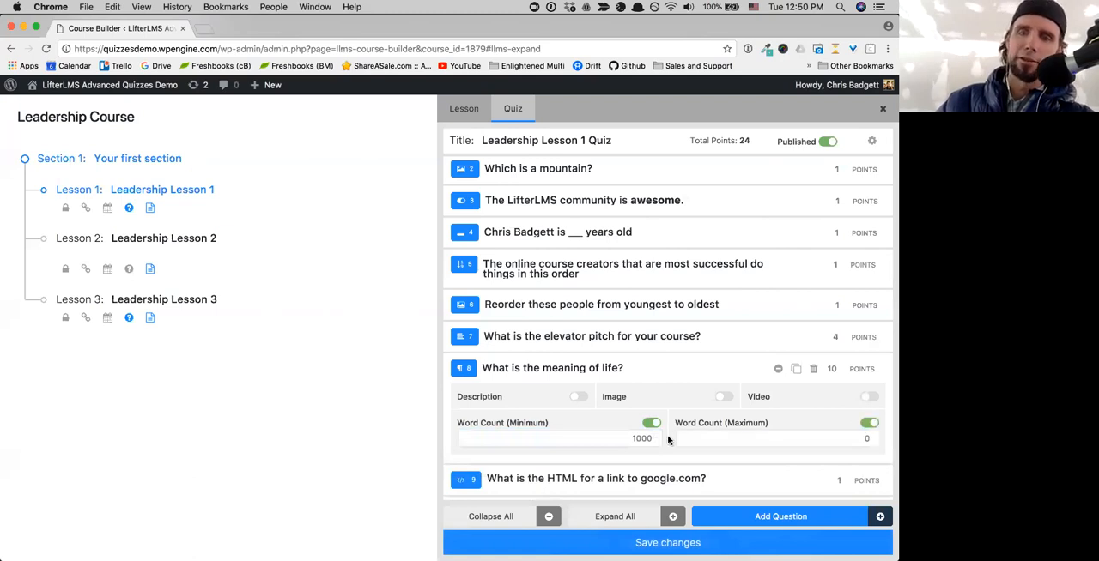
click(836, 439)
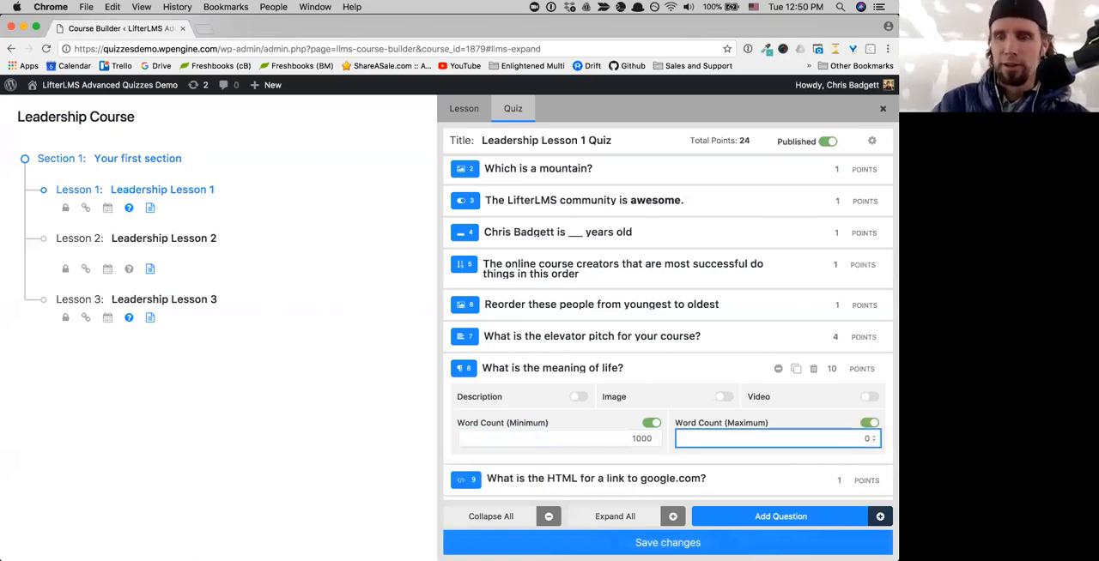
text(2000)
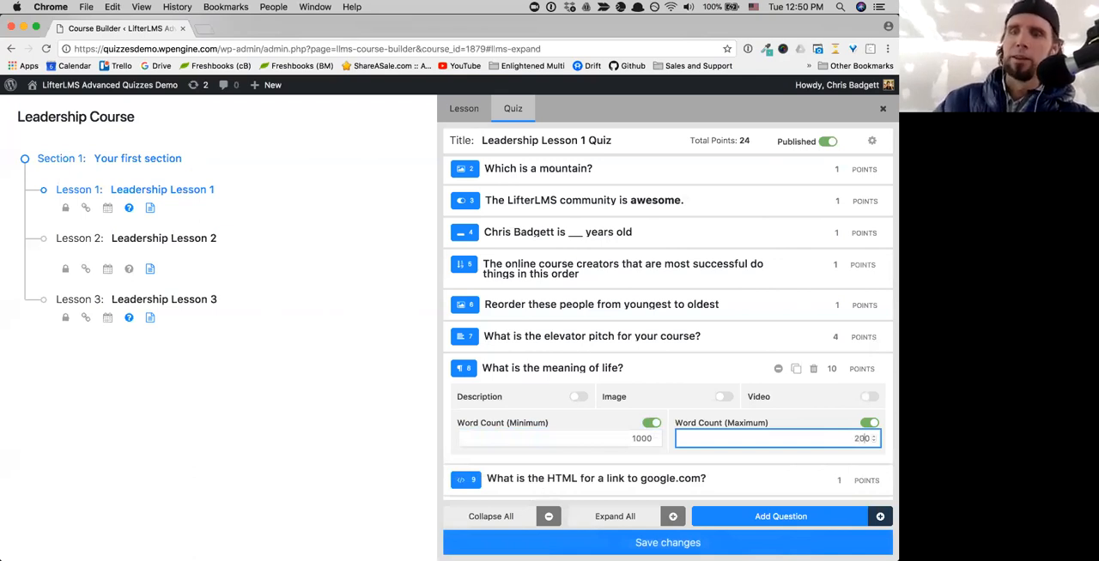
- Turn off both the minimum and maximum word count limits for the meaning of life question
click(653, 424)
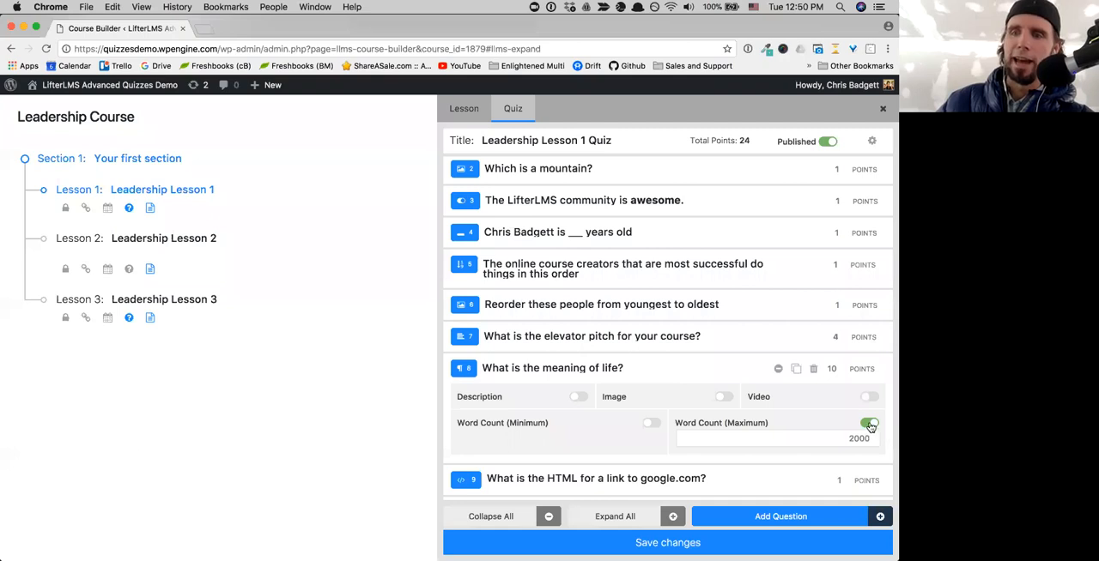
click(869, 424)
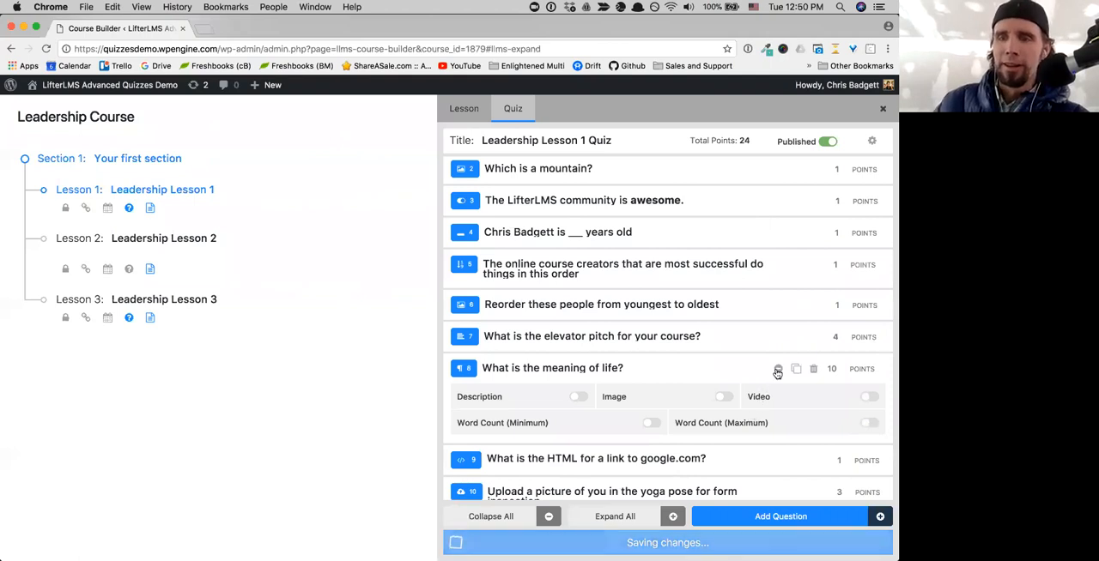
- Browse the Language / Syntax options of the google.com link question, keep HTML selected, and collapse the question
click(778, 368)
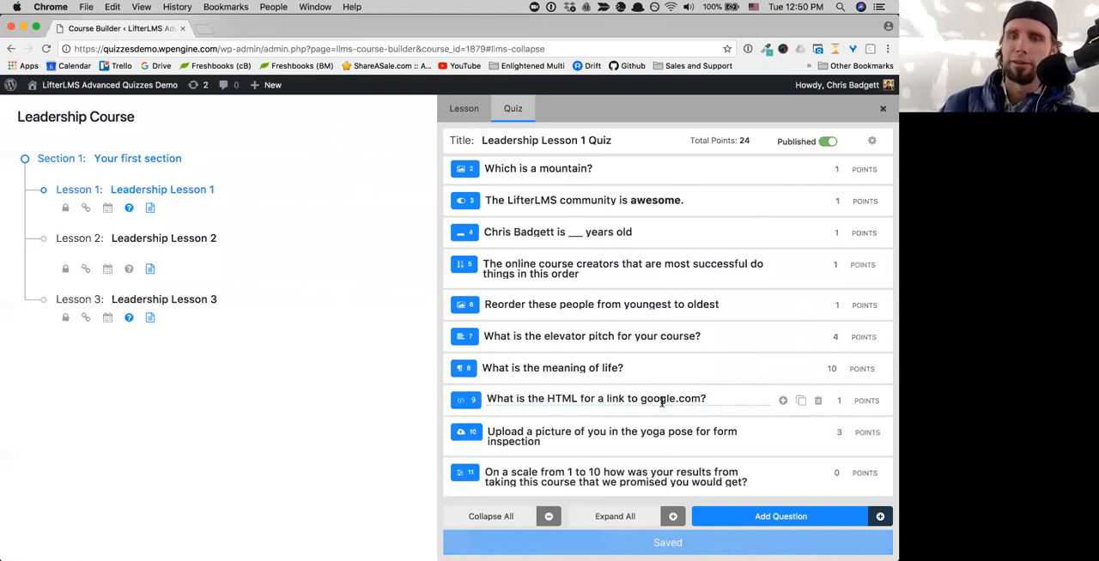
click(783, 402)
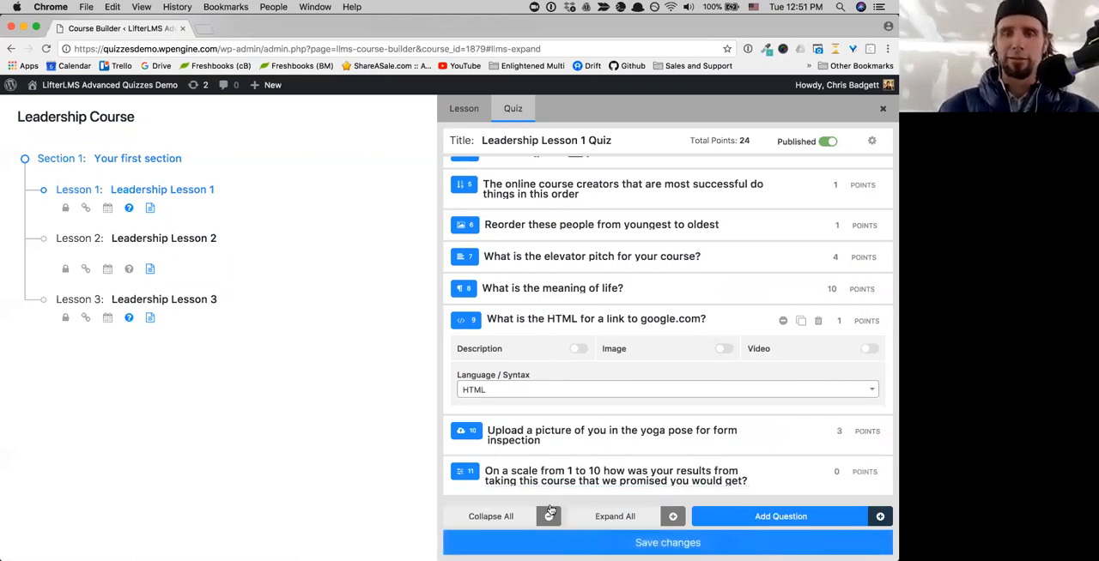
click(551, 390)
scroll(551, 514, down, 4)
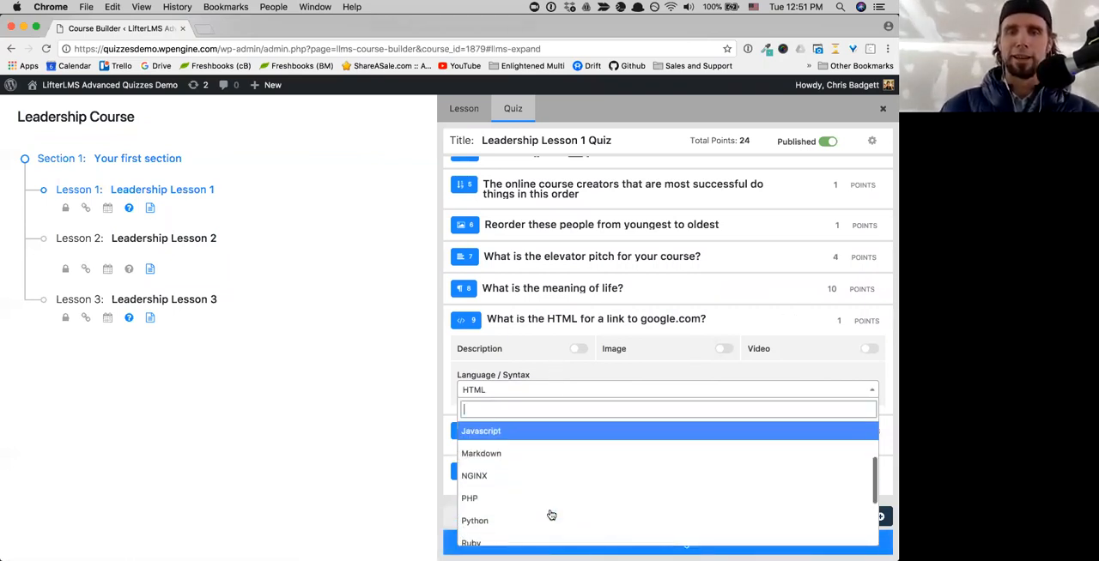
scroll(551, 515, up, 2)
scroll(552, 515, up, 2)
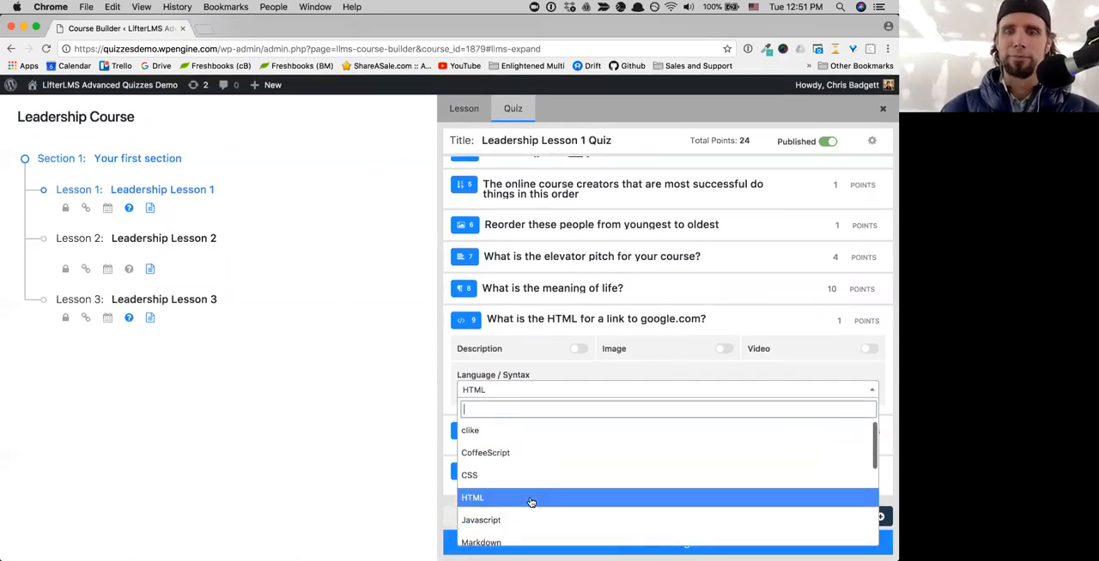
click(531, 499)
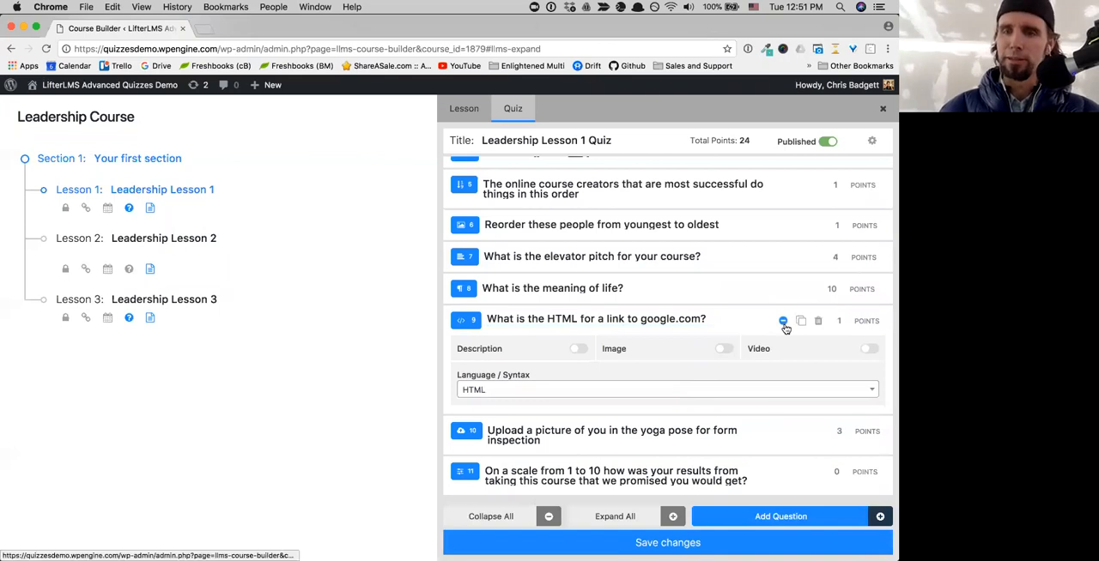
click(783, 321)
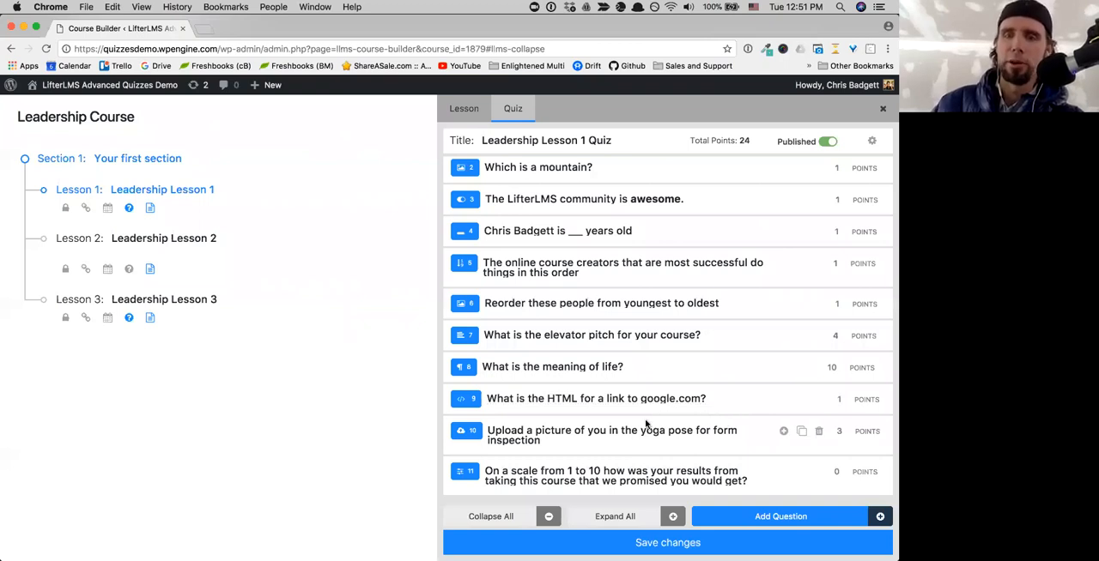
- Expand the yoga pose upload question and turn off its Description option
click(715, 437)
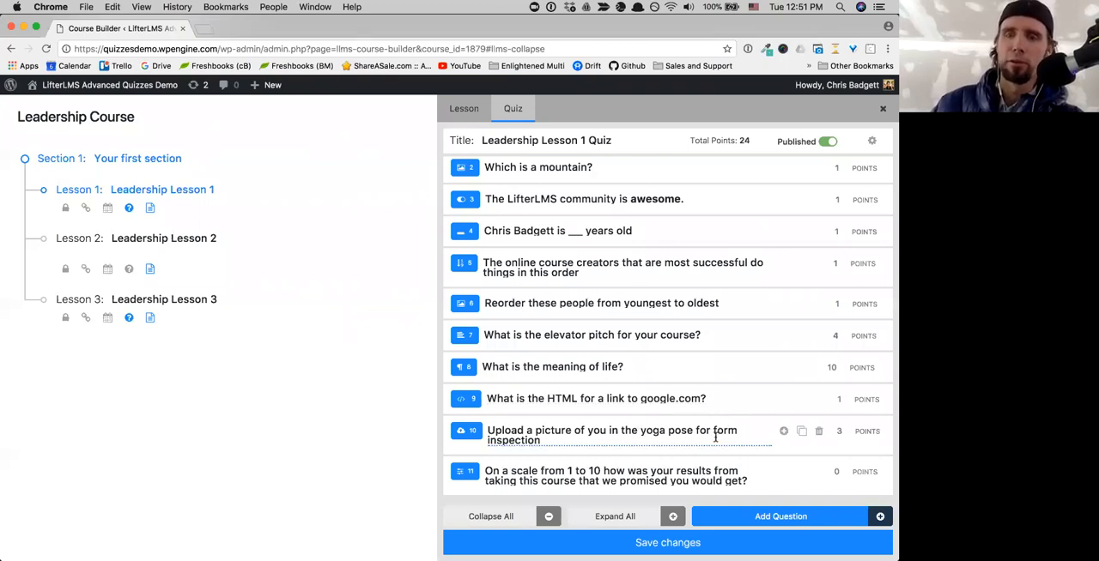
click(782, 432)
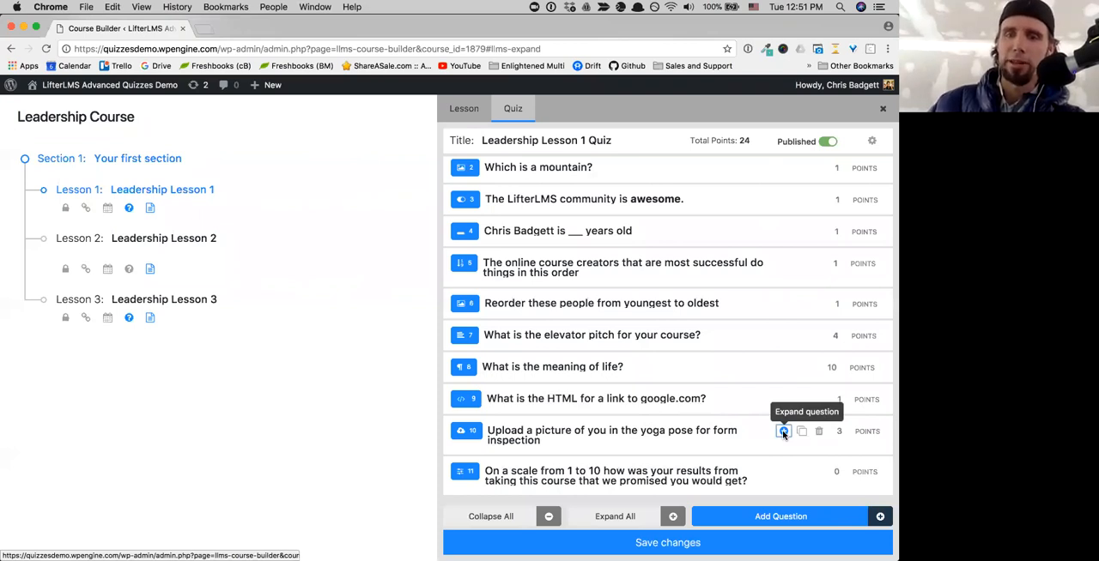
click(782, 432)
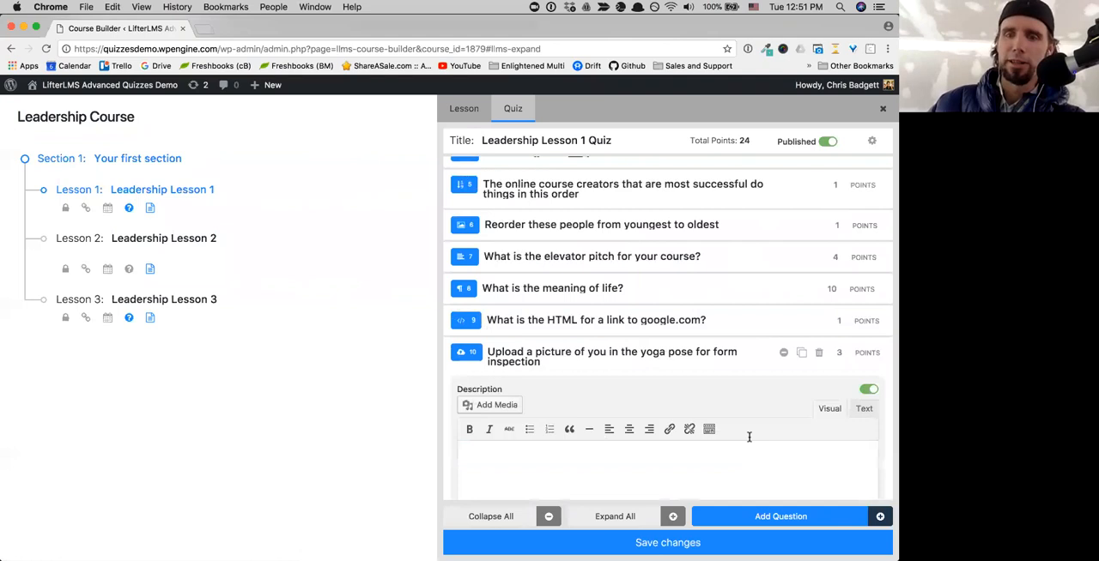
click(875, 393)
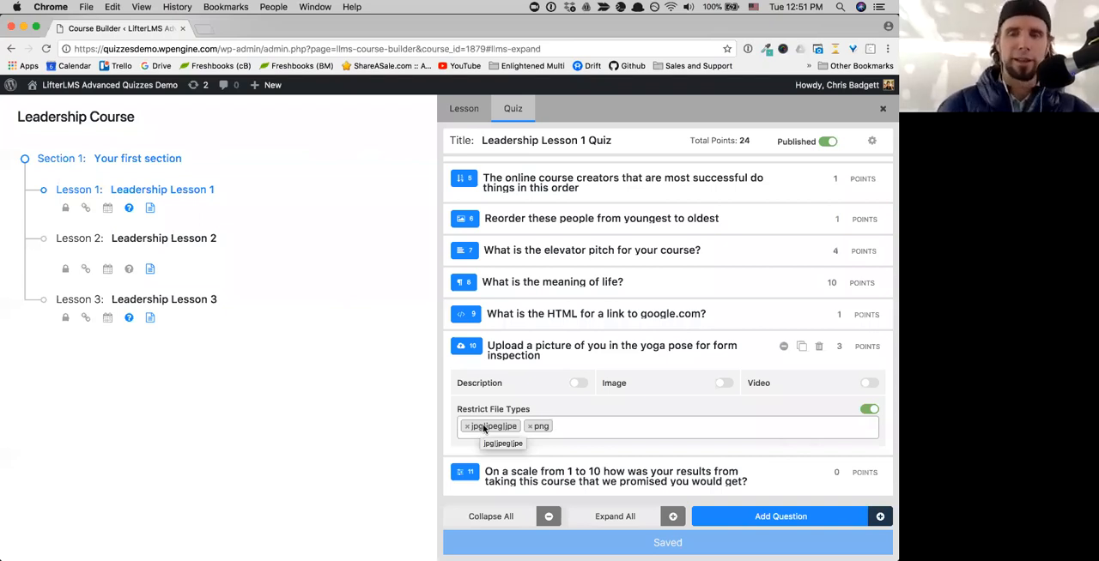
- Examine the Restrict File Types setting of the yoga pose upload question and collapse the question
click(586, 432)
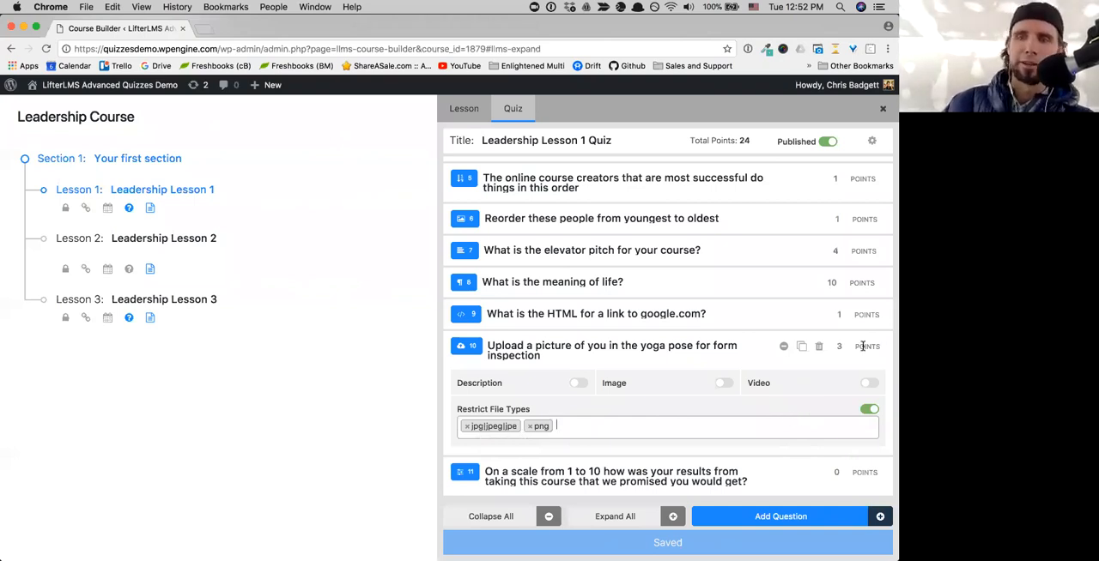
mouse_move(847, 350)
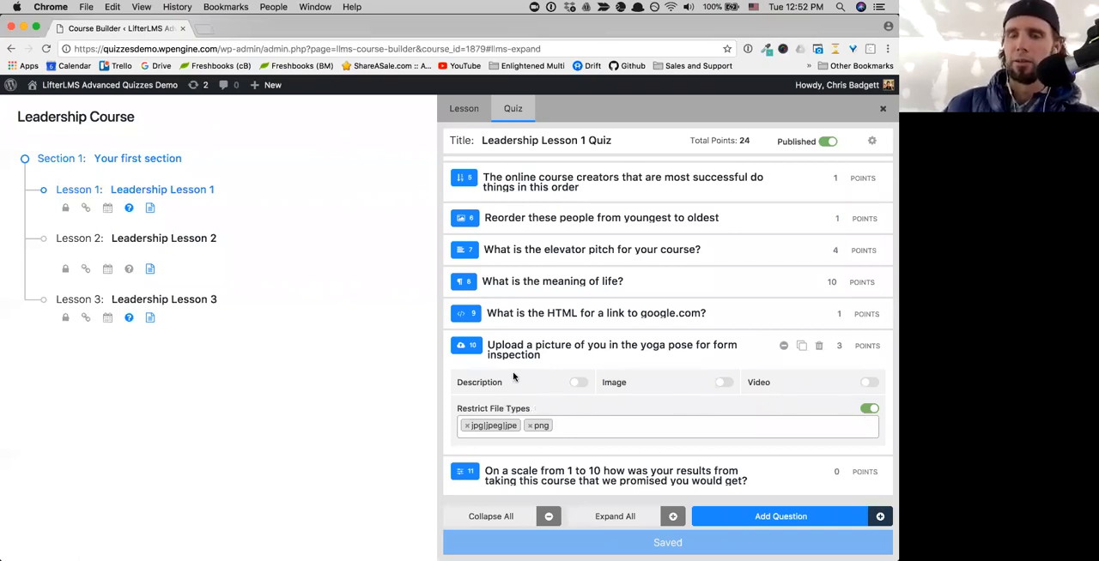
click(709, 418)
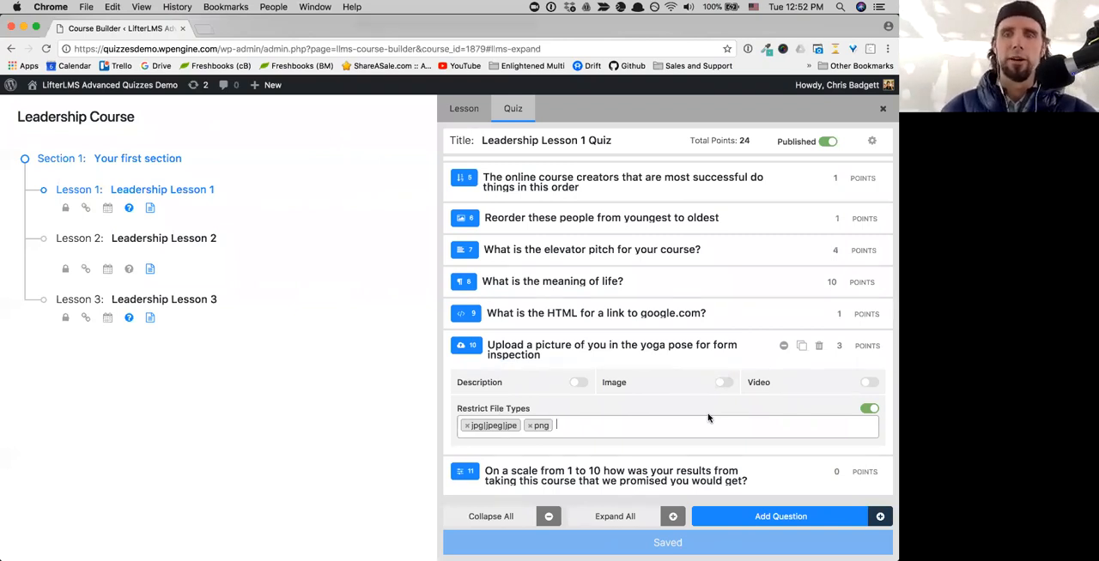
click(708, 418)
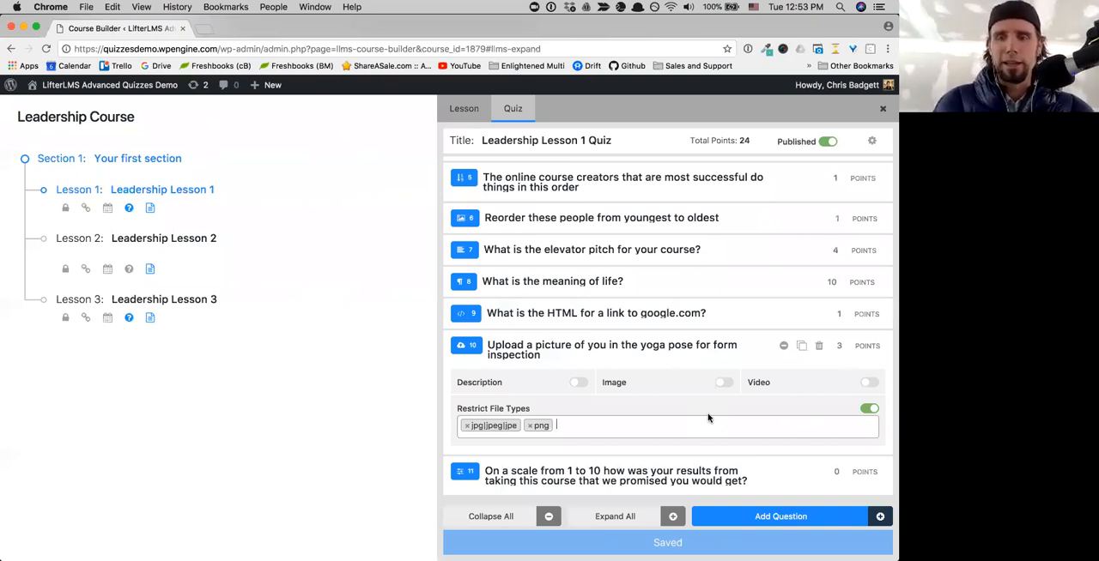
click(782, 345)
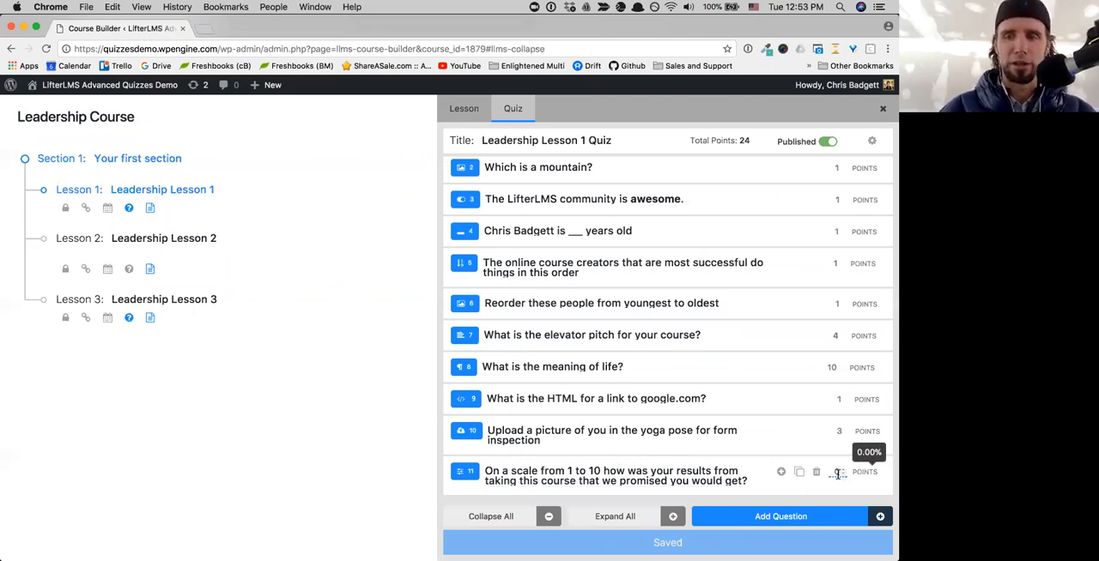
- Expand the 1 to 10 scale question about course results and turn off its Description option
click(782, 472)
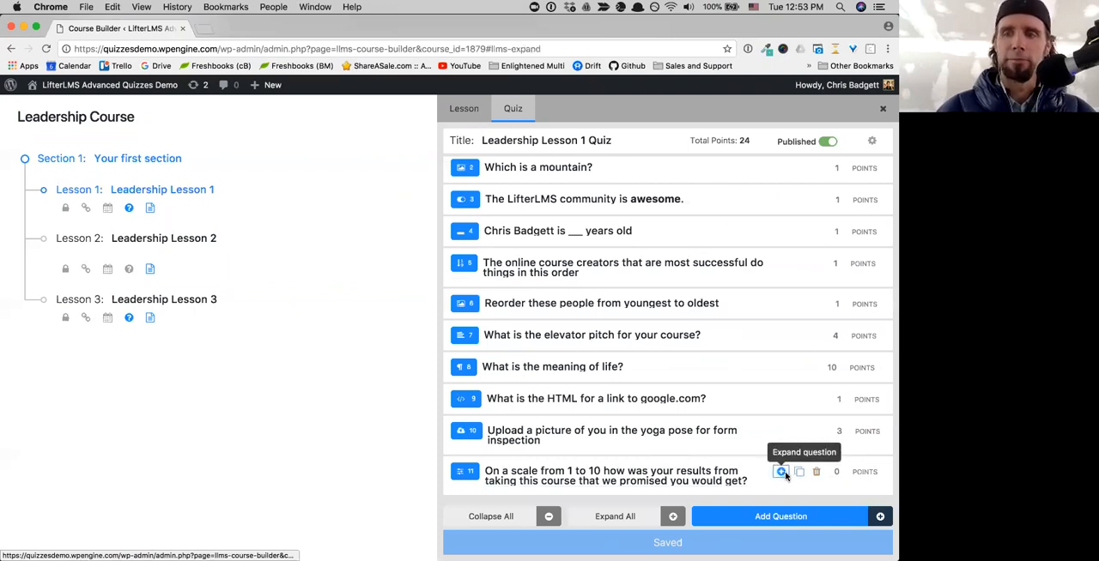
scroll(723, 436, down, 2)
scroll(723, 436, down, 2)
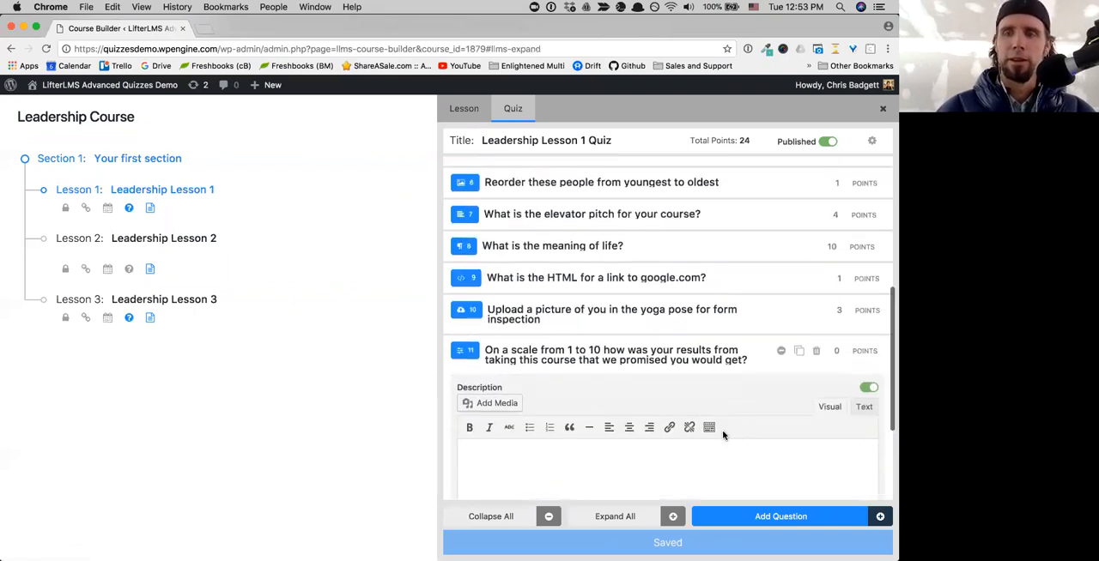
scroll(834, 370, up, 1)
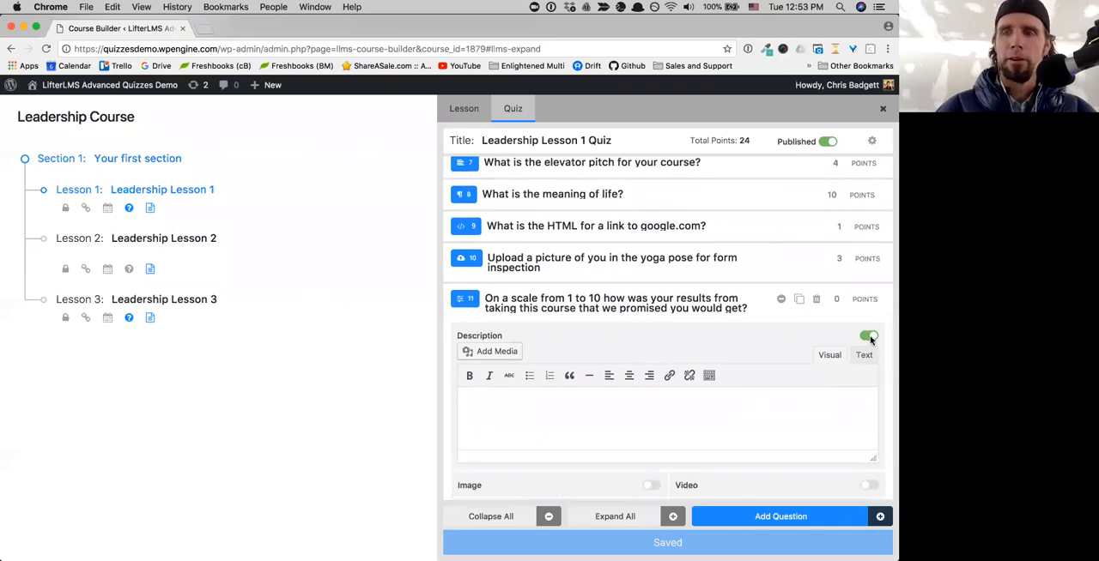
click(870, 338)
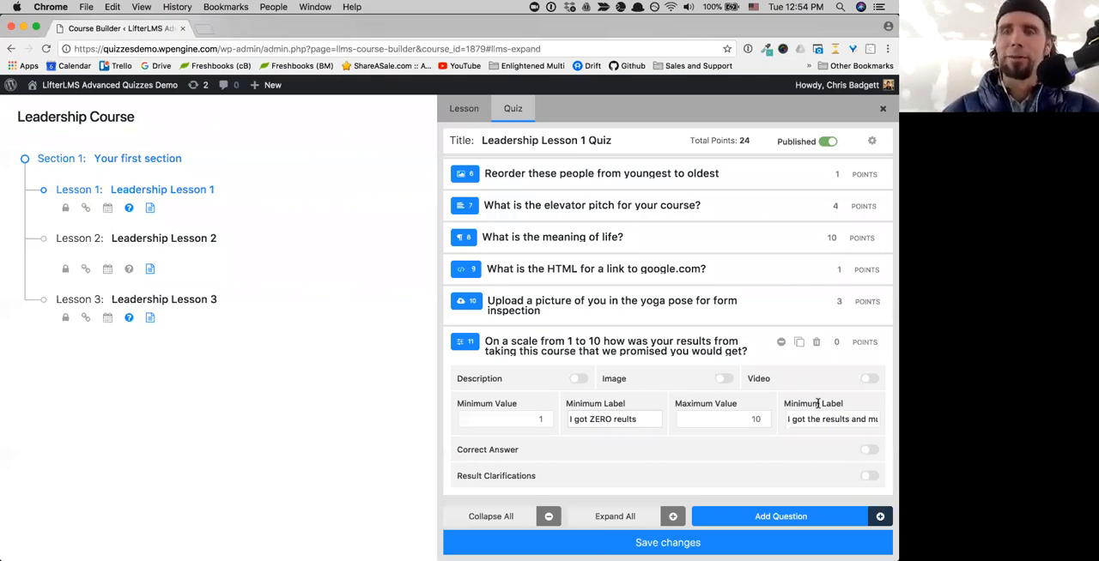
- Highlight the label heading beside the scale question's maximum value, and switch the Correct Answer option on and back off
drag(818, 404, 784, 403)
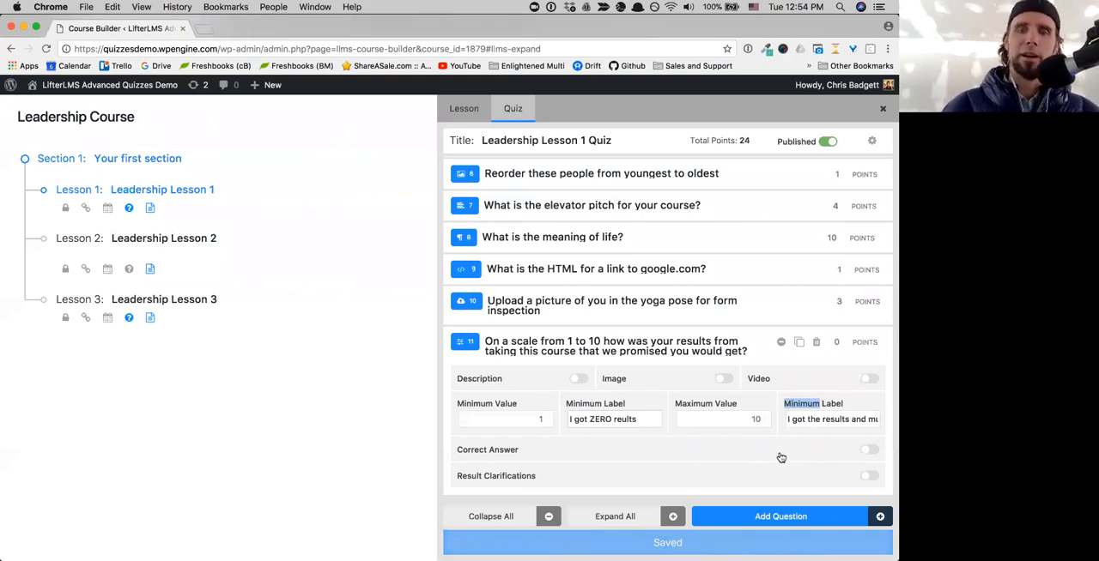
click(867, 451)
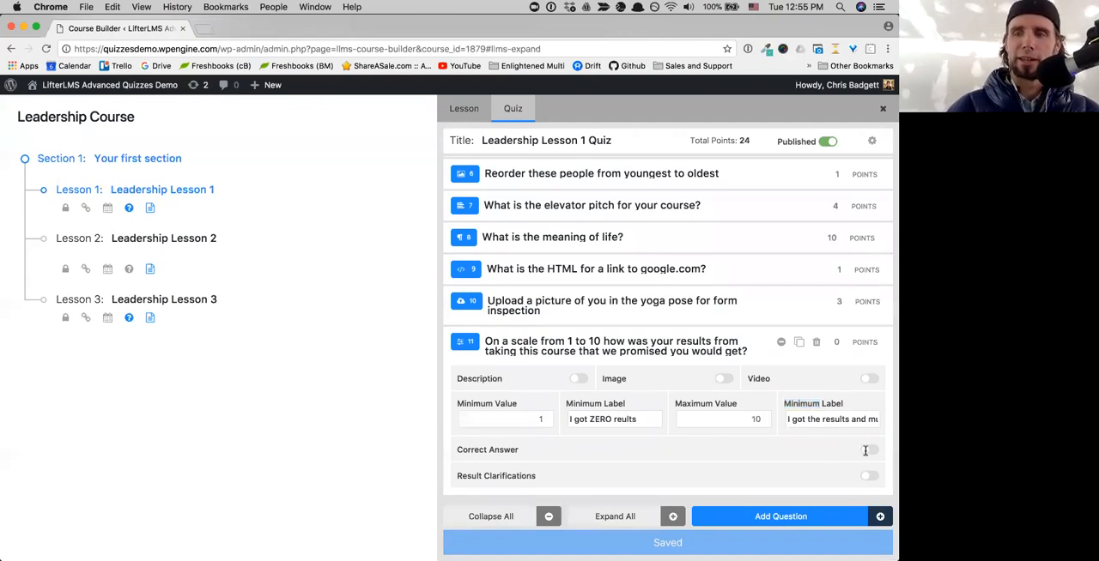
click(869, 430)
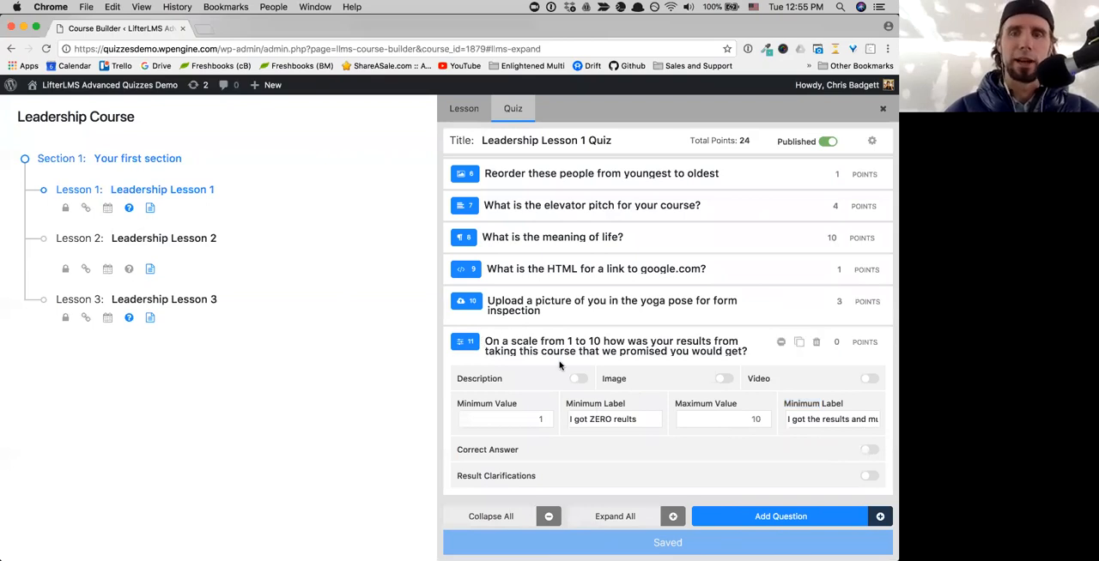
- Add a multiple choice question to the quiz with the text "What color is the sky?"
click(748, 520)
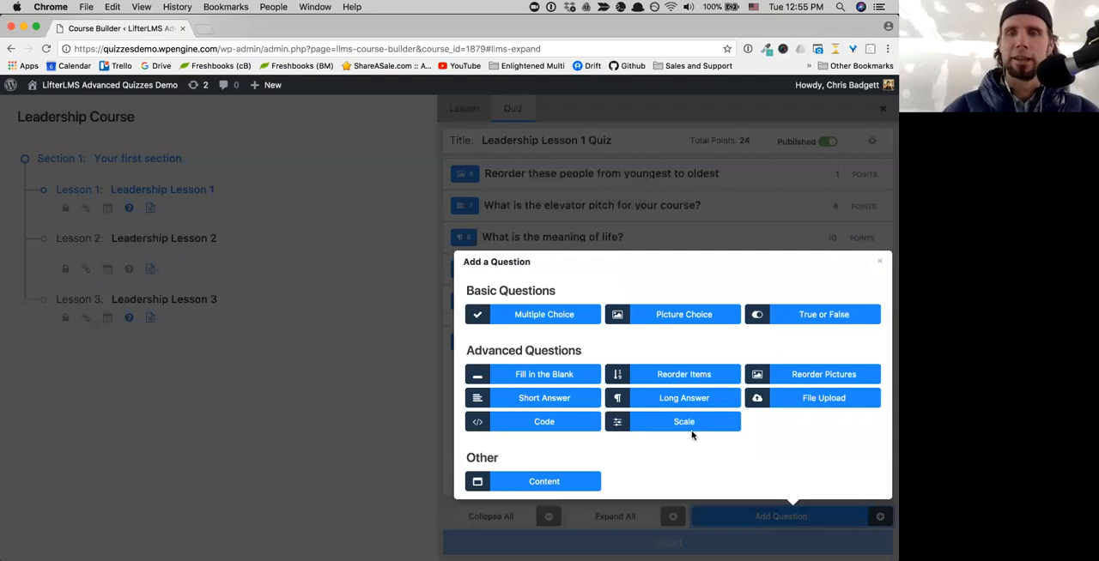
click(556, 317)
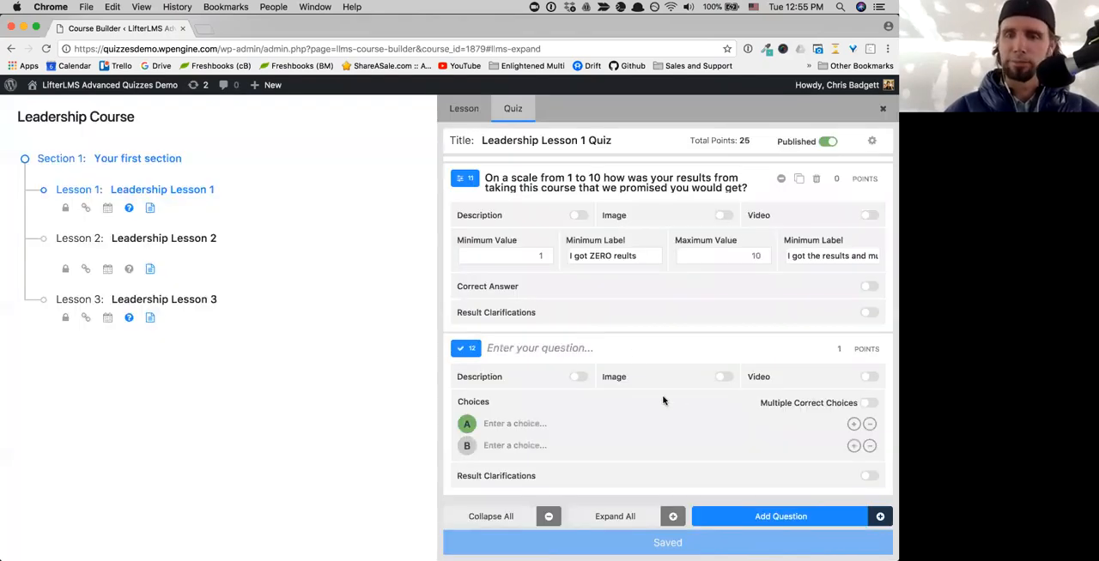
click(532, 347)
text(What colo)
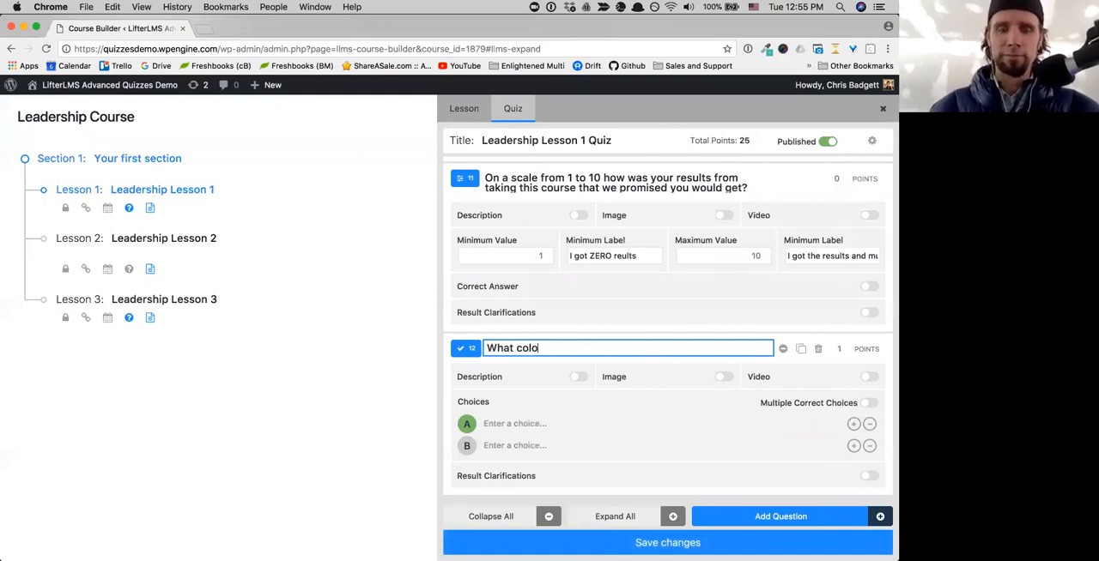
text(r is the sky)
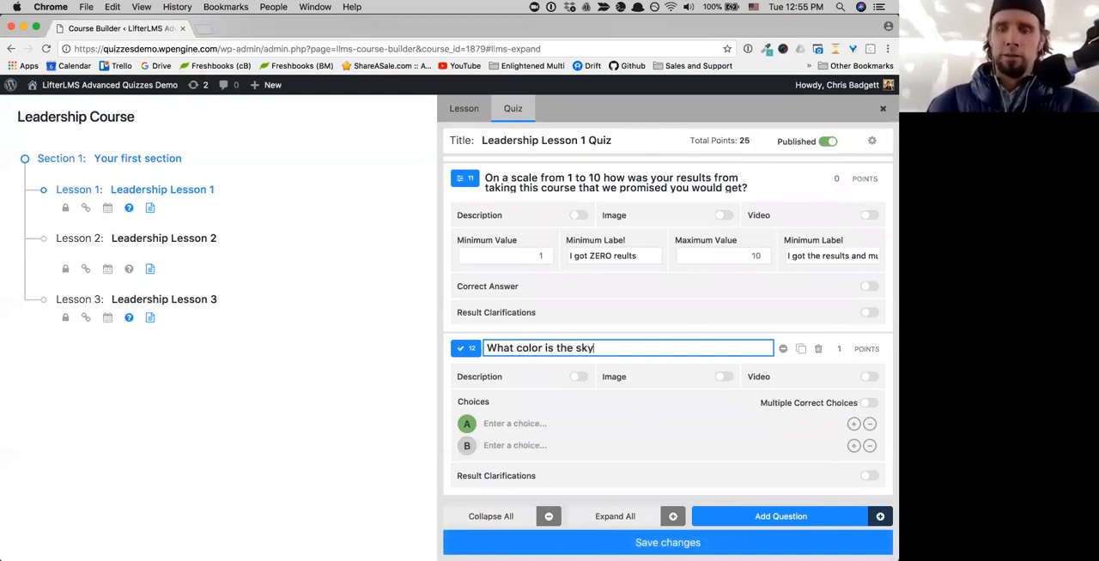
text(?)
- Enter Red and Blue as the first two choices of the sky color question
click(511, 427)
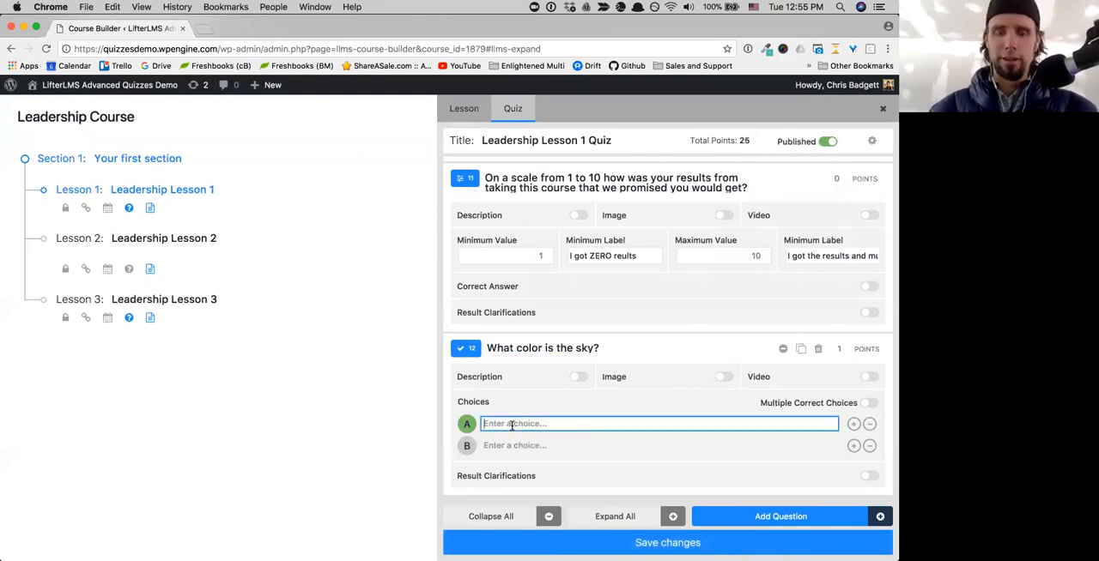
text(Red)
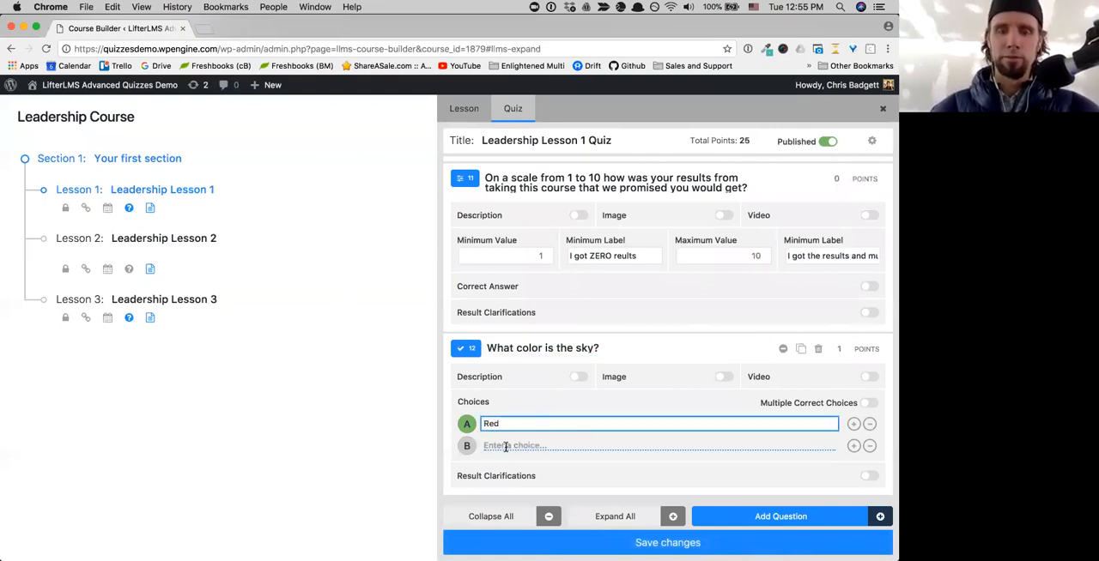
click(505, 447)
text(Blue)
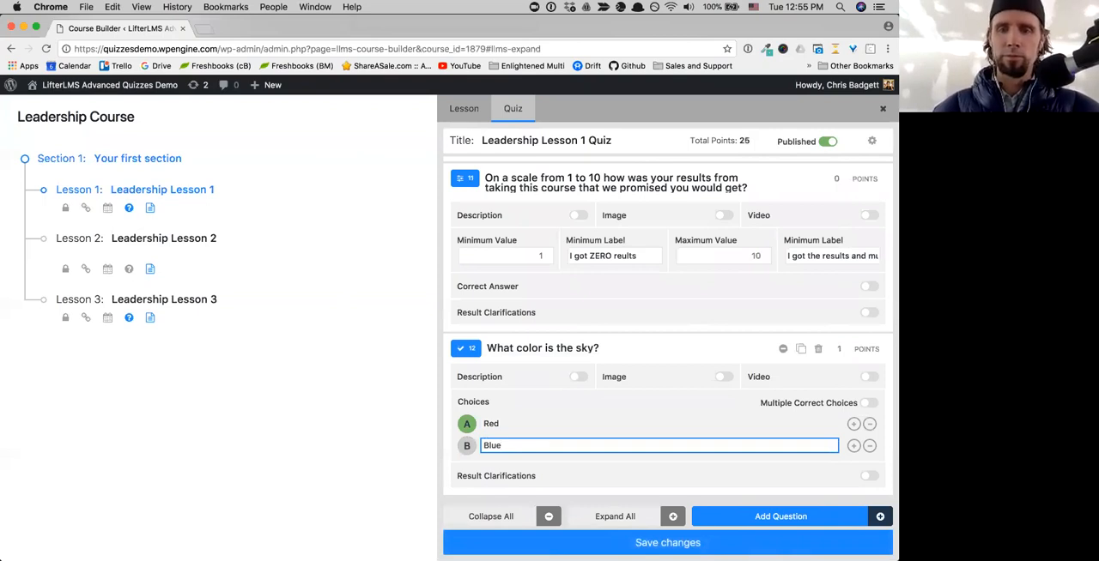
- Add Green as a third choice to the sky color question and mark Blue as the correct answer
click(850, 448)
click(852, 446)
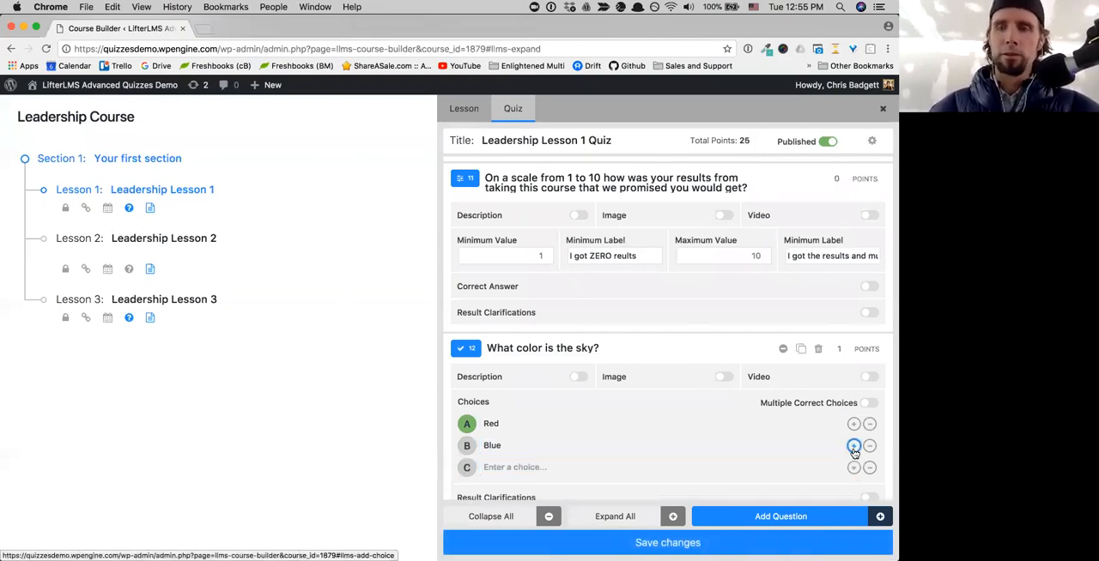
click(536, 471)
text(Green)
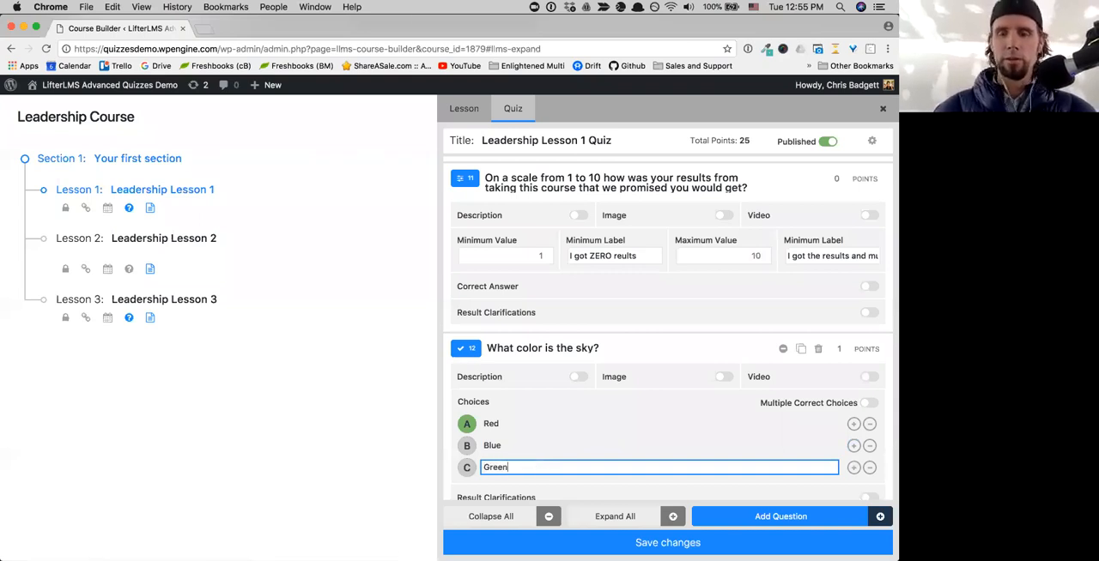
click(468, 446)
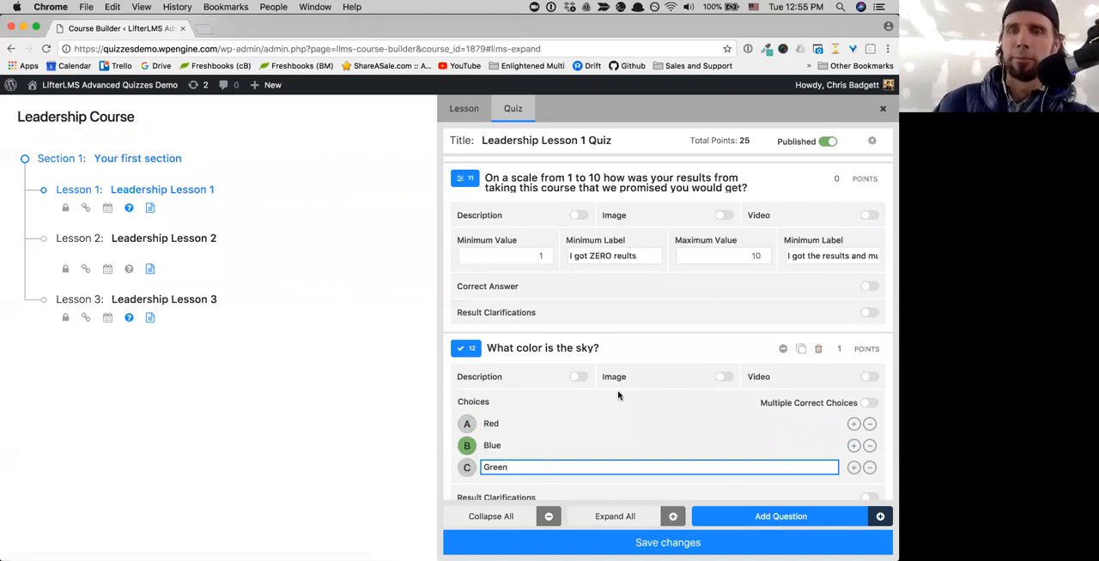
scroll(618, 395, up, 1)
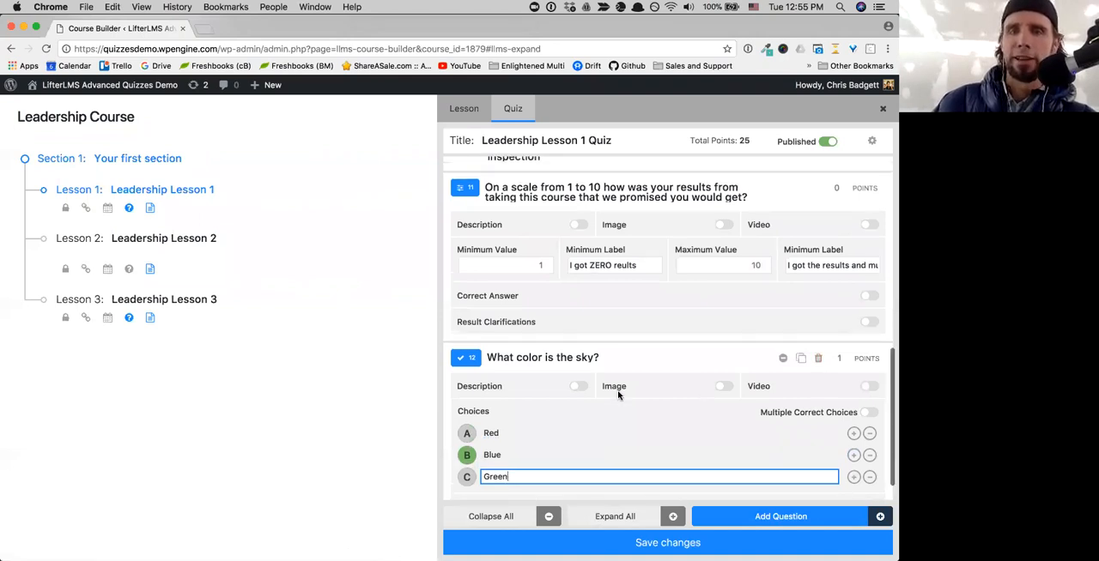
scroll(618, 393, up, 2)
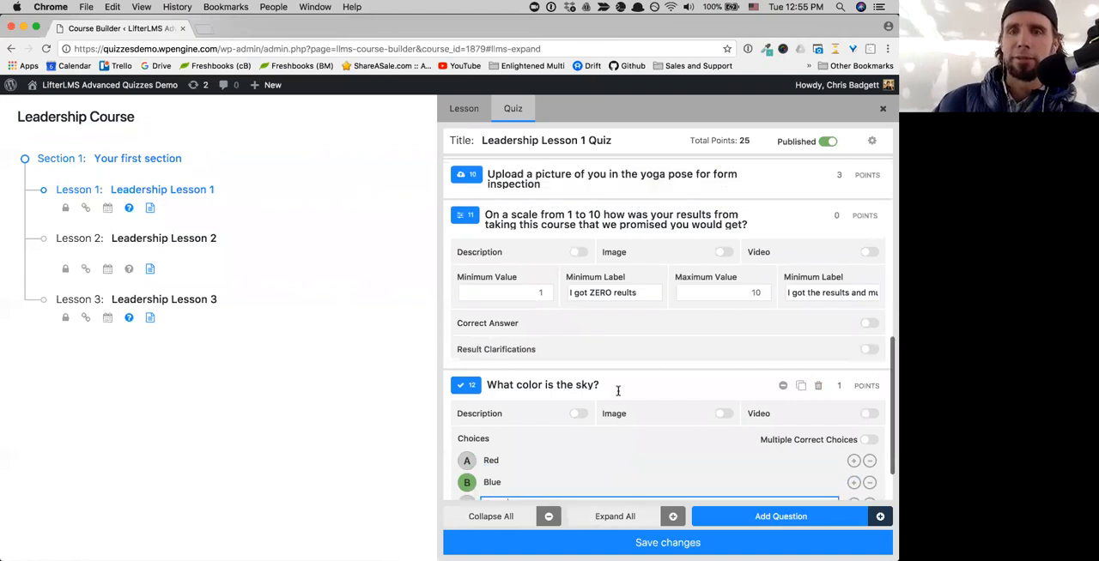
scroll(618, 391, up, 1)
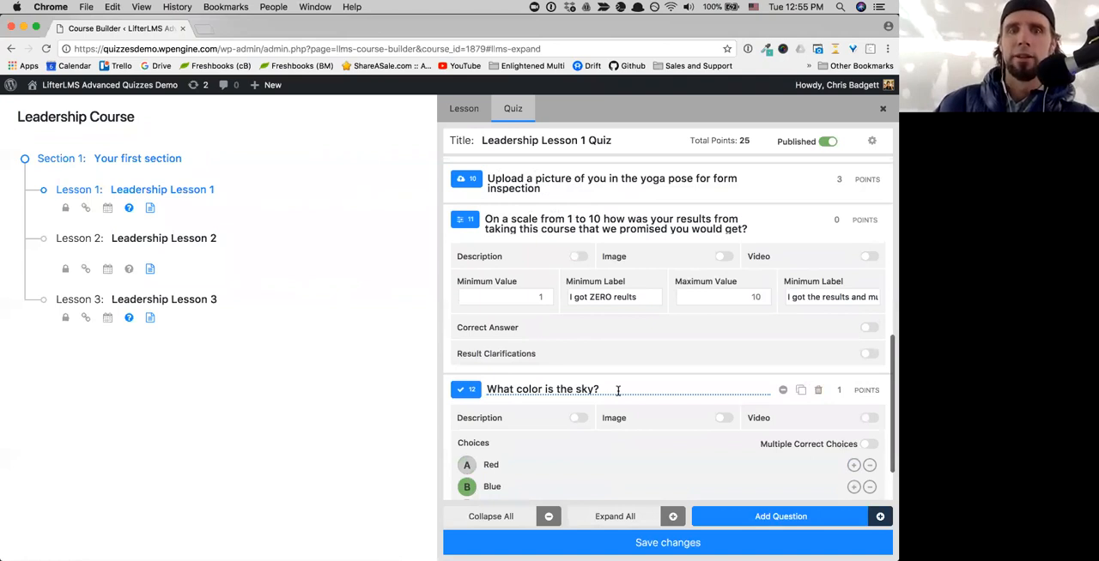
scroll(618, 391, up, 1)
scroll(618, 390, up, 2)
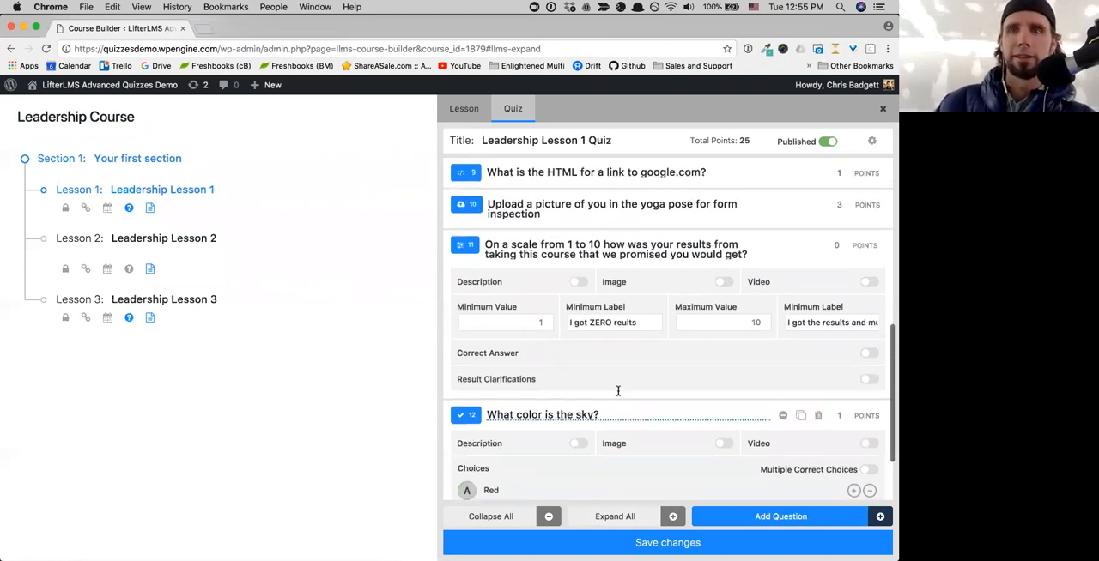
scroll(618, 391, up, 10)
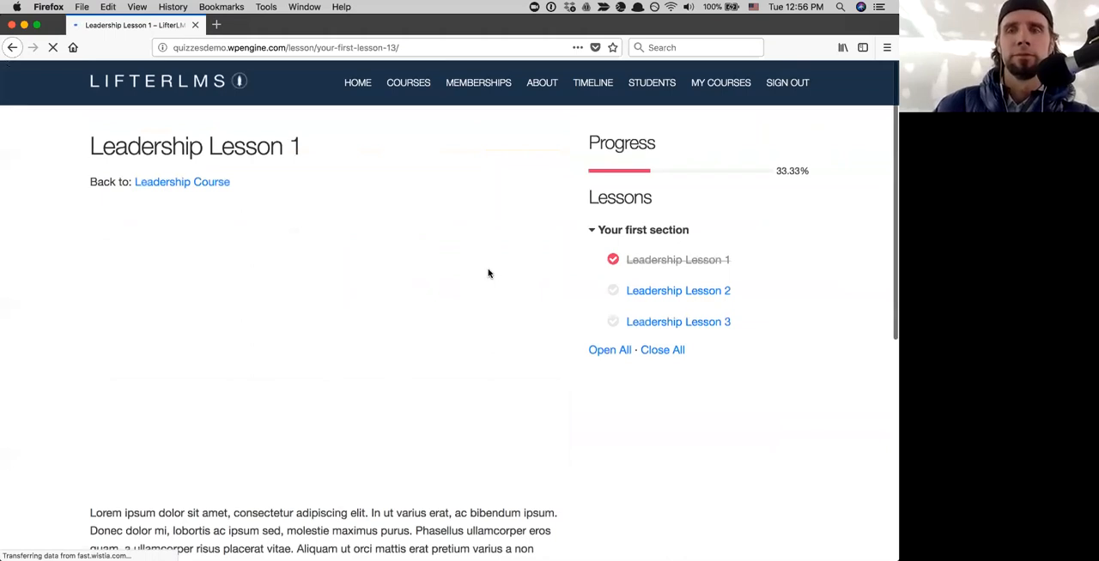
- Switch to Firefox and start a new attempt at the Leadership Lesson 1 quiz from the lesson page
scroll(488, 273, down, 3)
scroll(488, 273, down, 1)
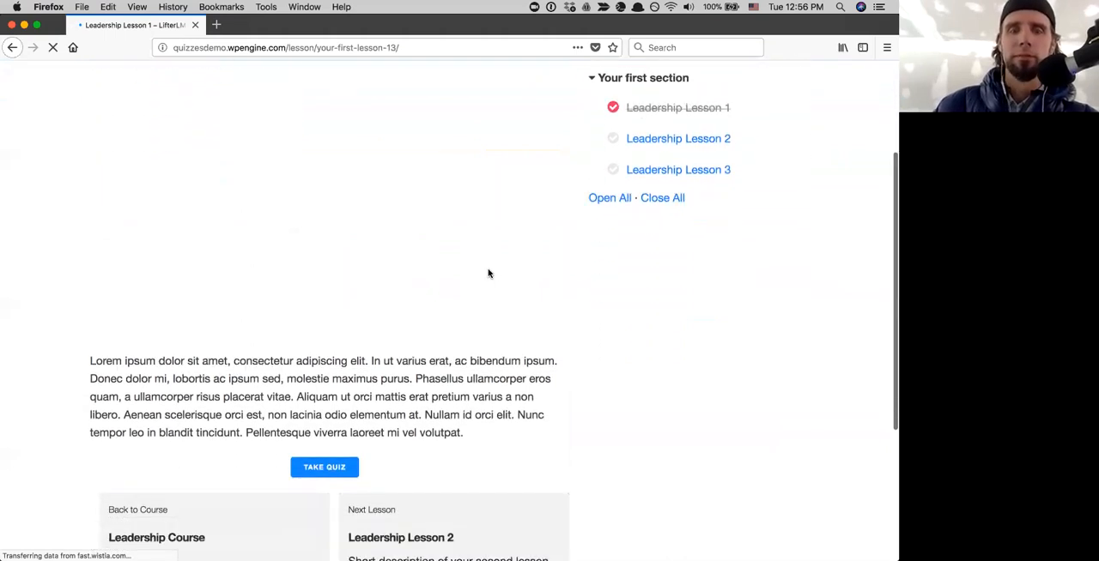
scroll(489, 273, down, 1)
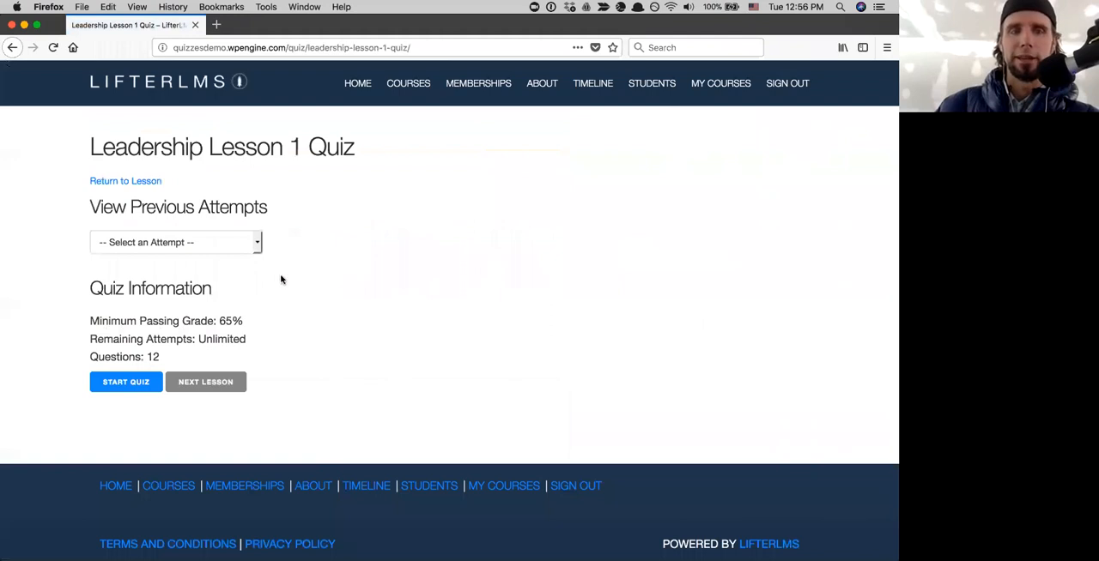
click(129, 381)
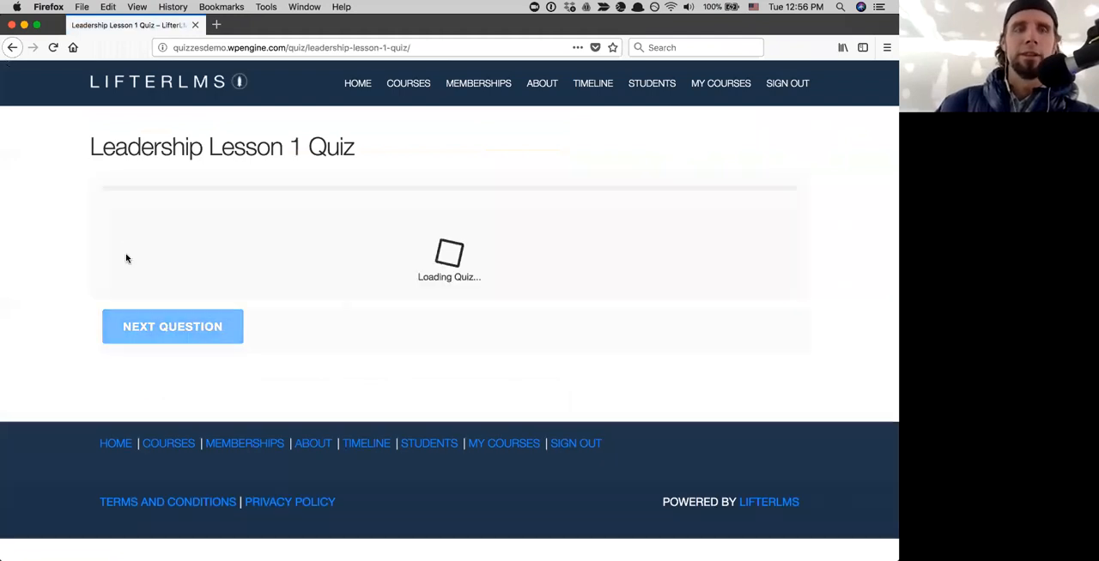
- Answer the best WordPress LMS question with LifterLMS and choose the snowy peak picture as the mountain
click(167, 262)
click(181, 352)
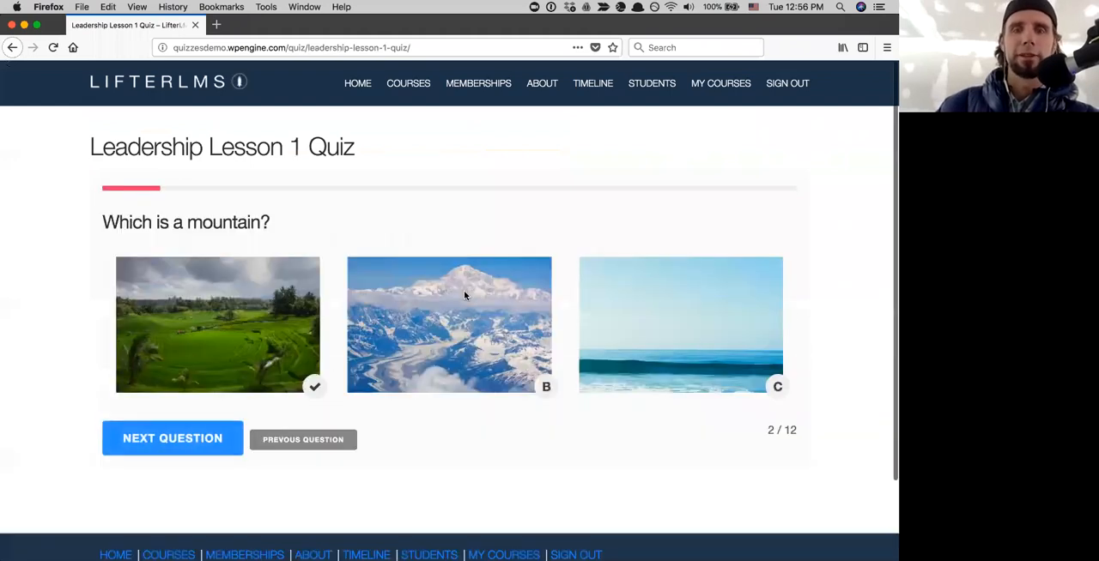
click(463, 290)
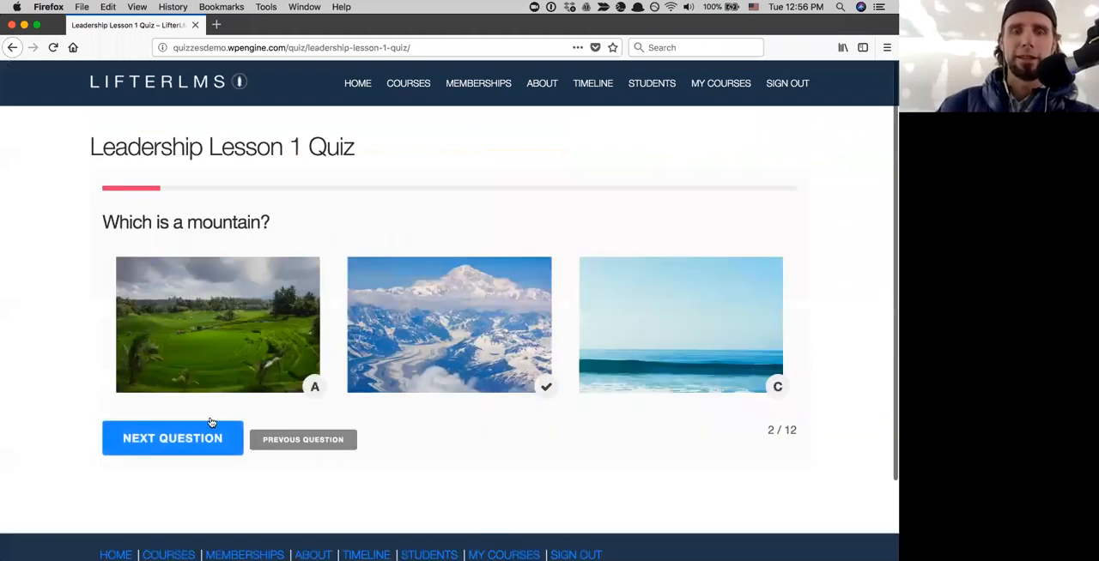
click(191, 437)
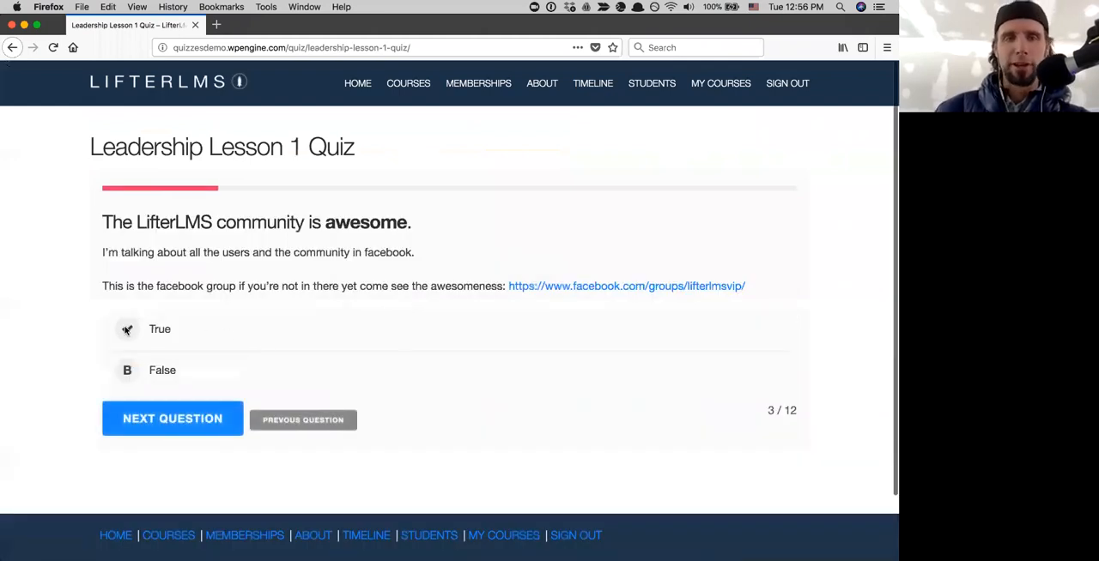
- Answer True to the LifterLMS community statement, fill the age blank with 39, and continue to the ordering question
click(127, 329)
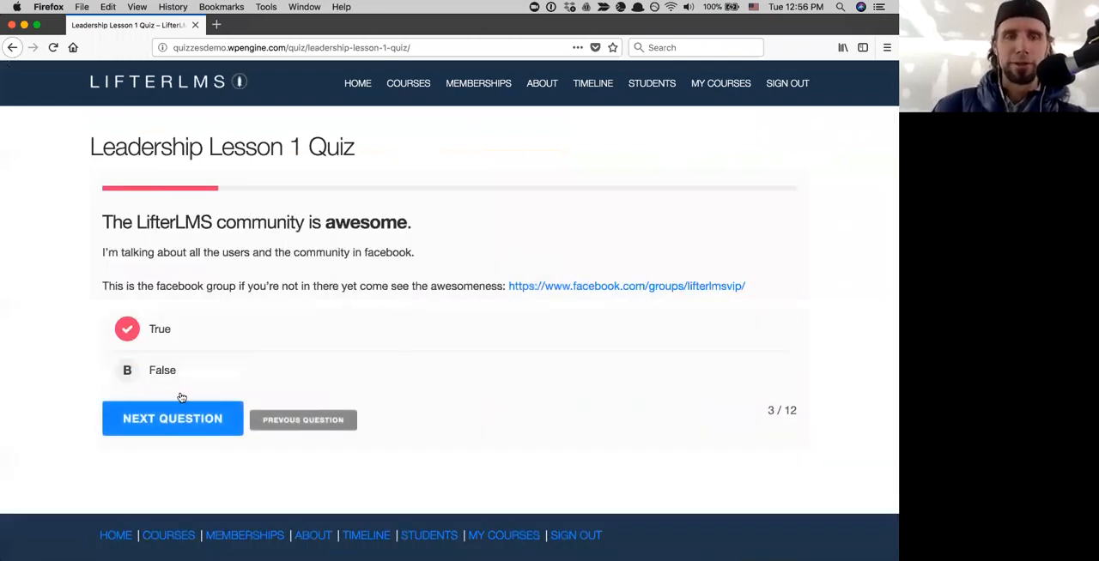
click(185, 420)
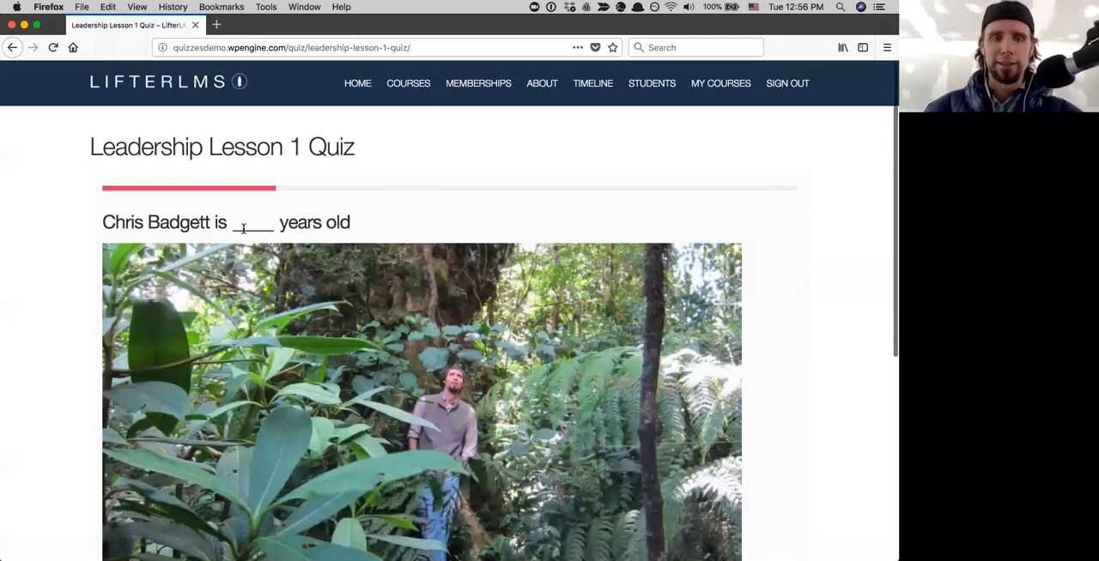
click(243, 227)
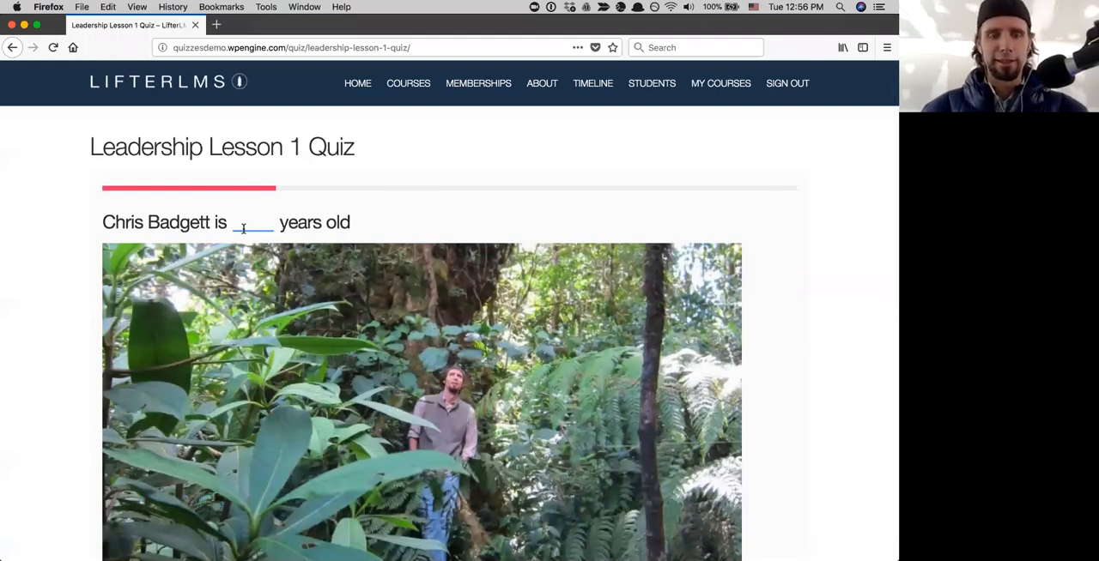
text(39)
scroll(140, 440, down, 5)
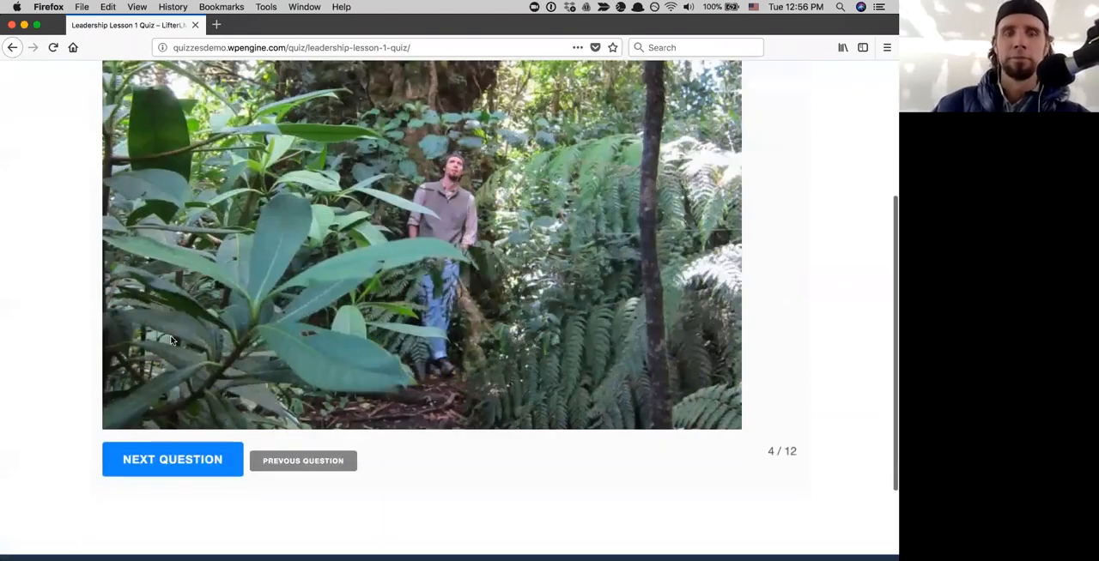
click(141, 454)
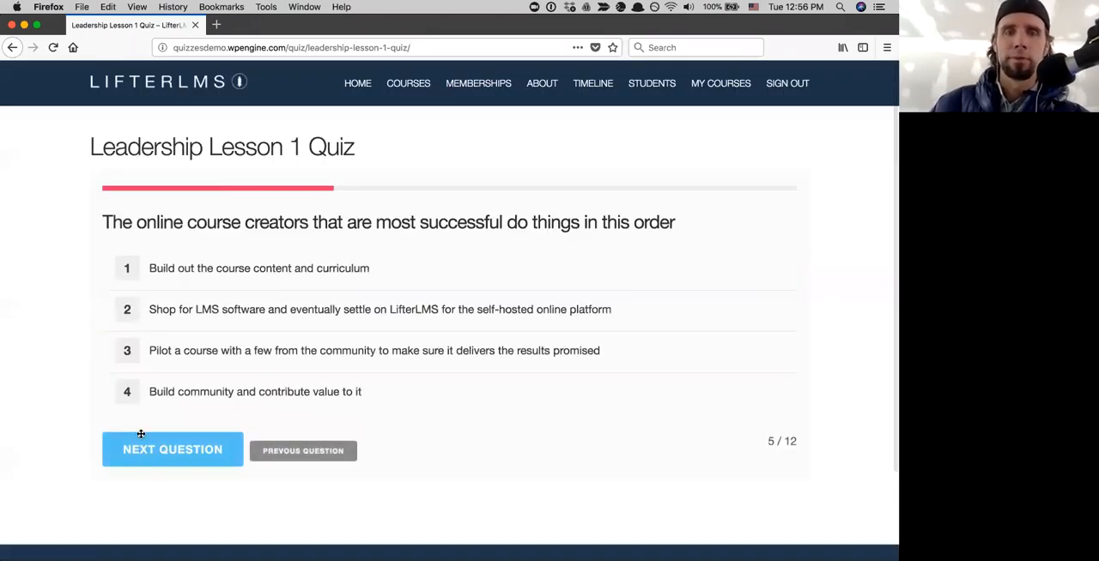
- Move the LMS software choice to last in the course creator order, and arrange the people pictures from baby to oldest woman
drag(124, 307, 131, 413)
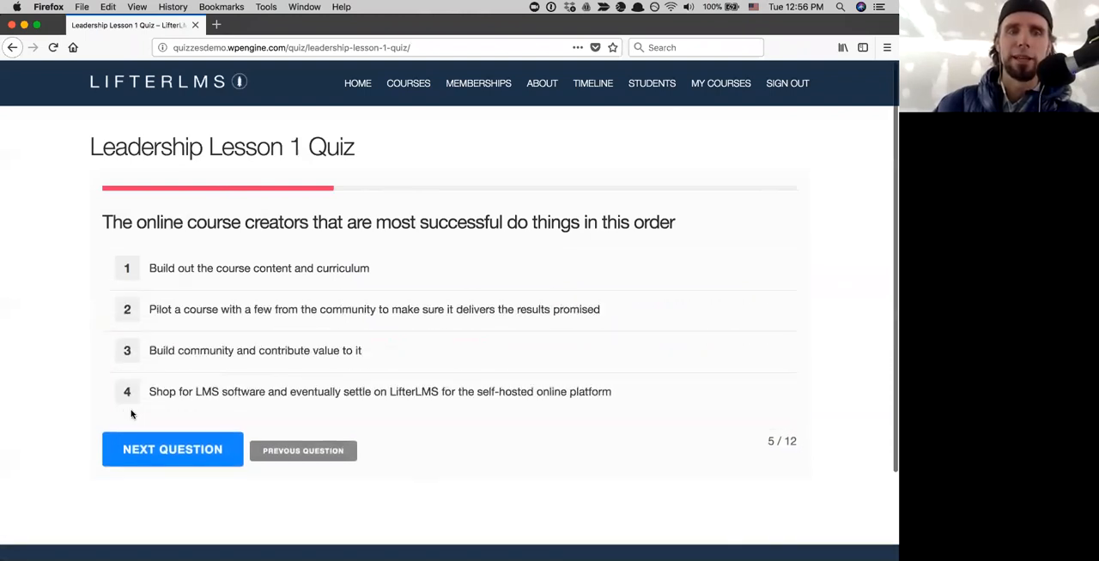
click(154, 453)
drag(502, 361, 236, 354)
drag(611, 338, 348, 321)
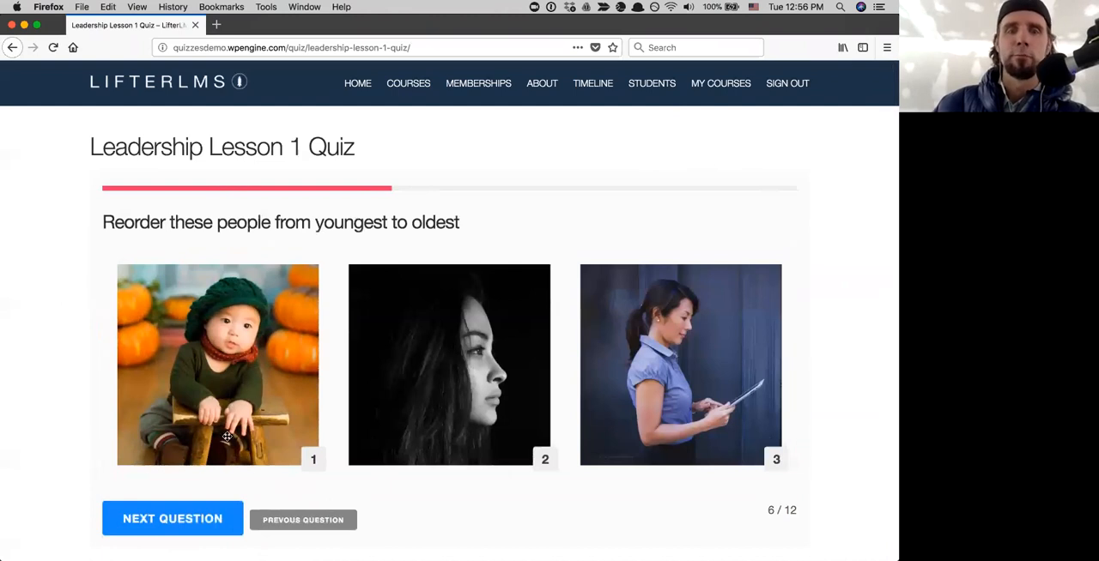
click(175, 520)
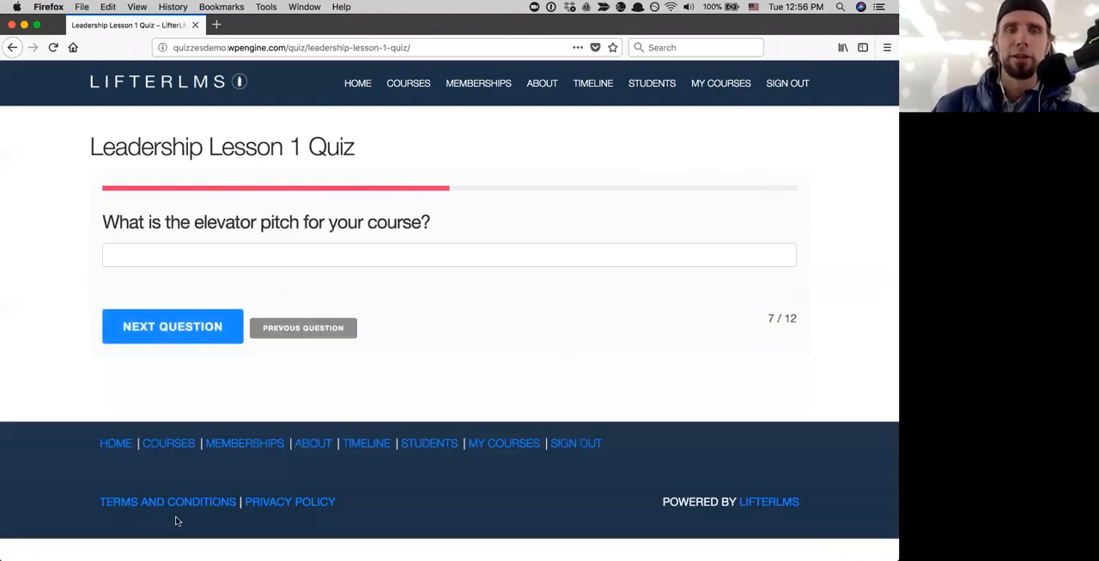
- Answer the elevator pitch question with "Hello" and continue to the next question
click(183, 261)
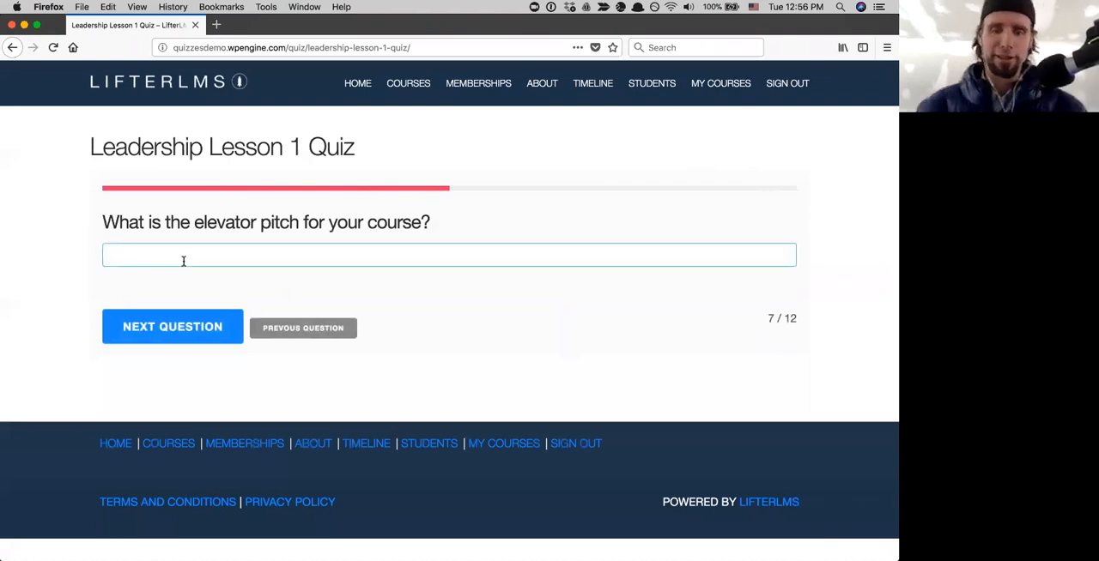
text(Hello)
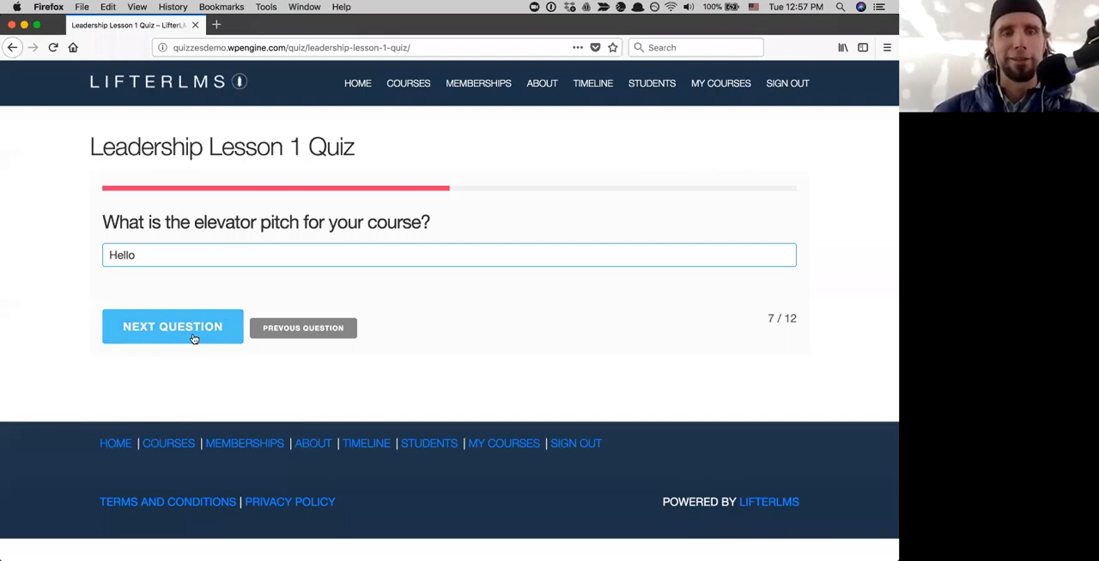
click(192, 338)
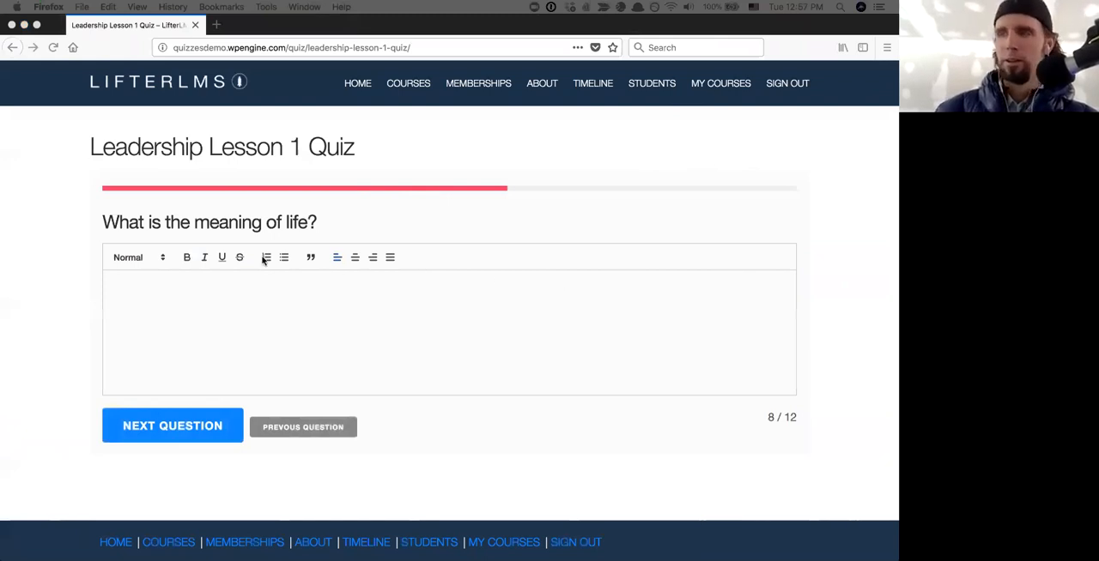
- Paste the prepared text as the answer to the meaning of life question and continue
click(179, 308)
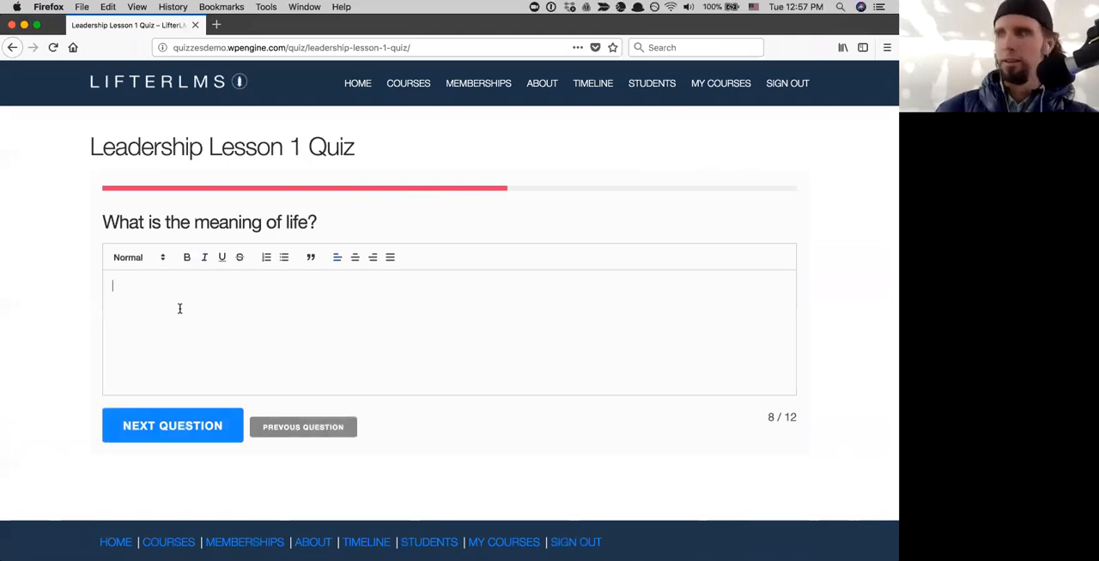
key(super+v)
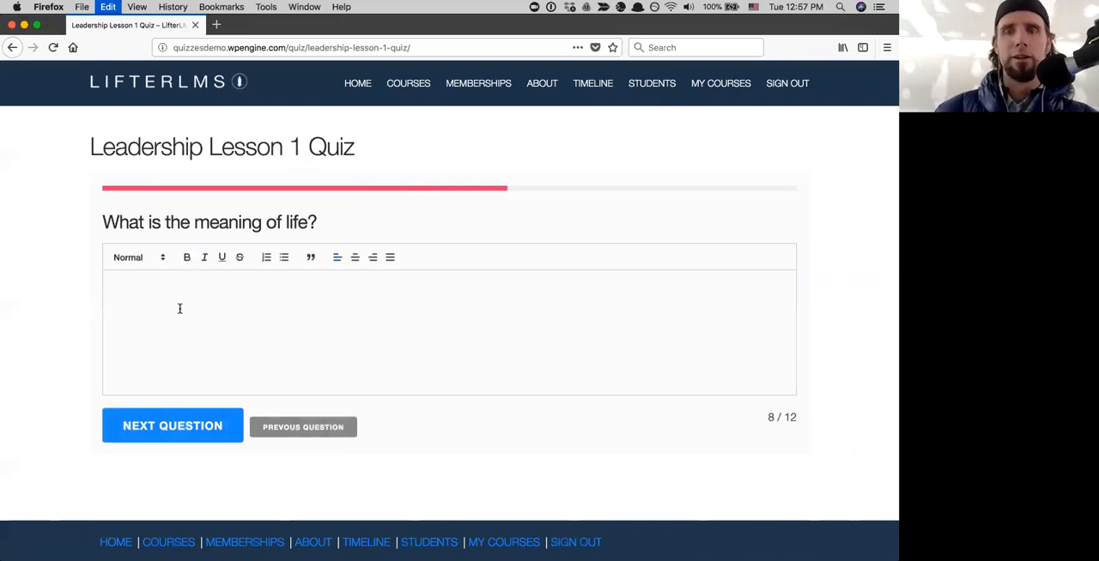
click(173, 521)
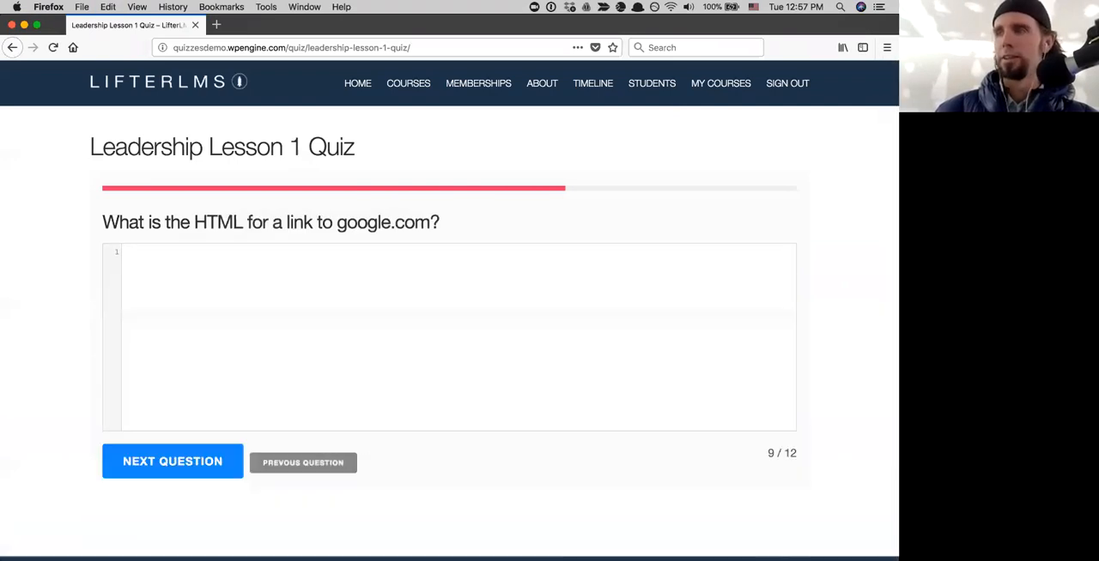
- Paste the prepared code as the answer to the google.com HTML link question and continue
key(super+Tab)
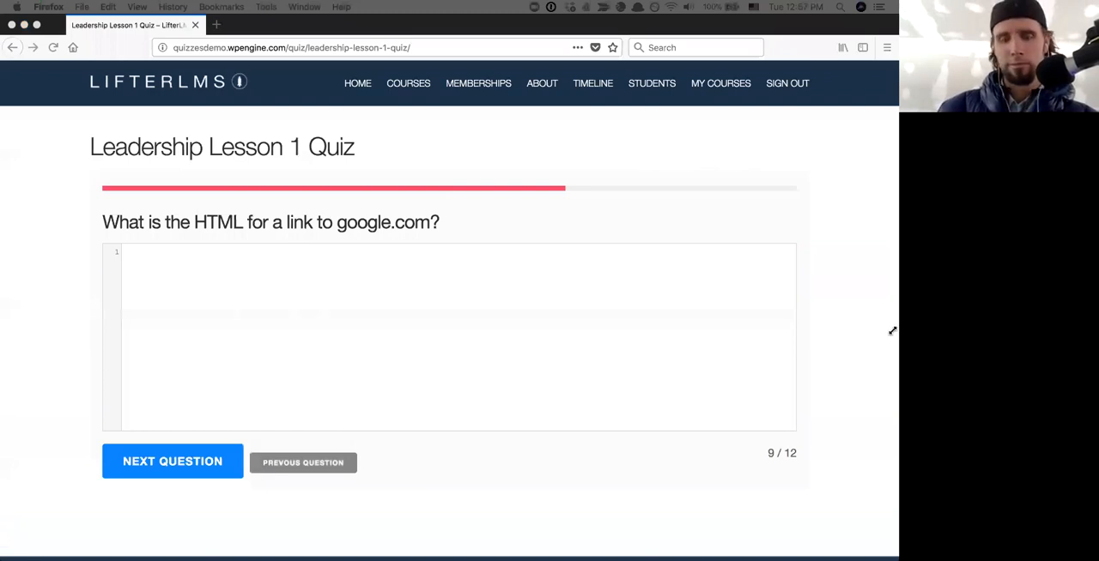
click(207, 253)
text(<a href="https://www.google.com">Google</a>)
click(168, 463)
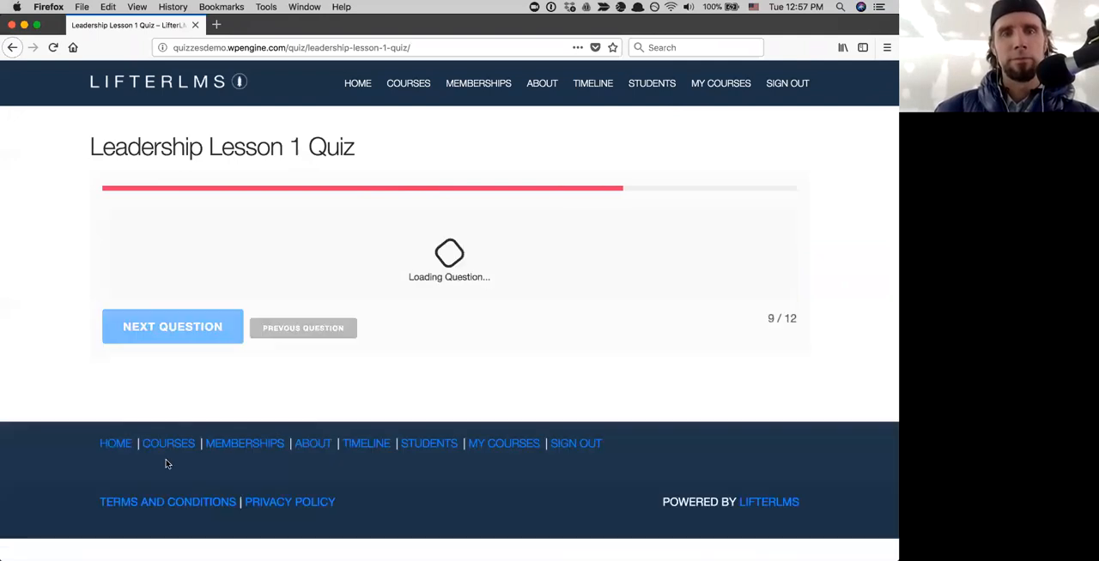
- Upload Yoga Pose.jpg from the Desktop as the answer to the yoga pose question
click(447, 288)
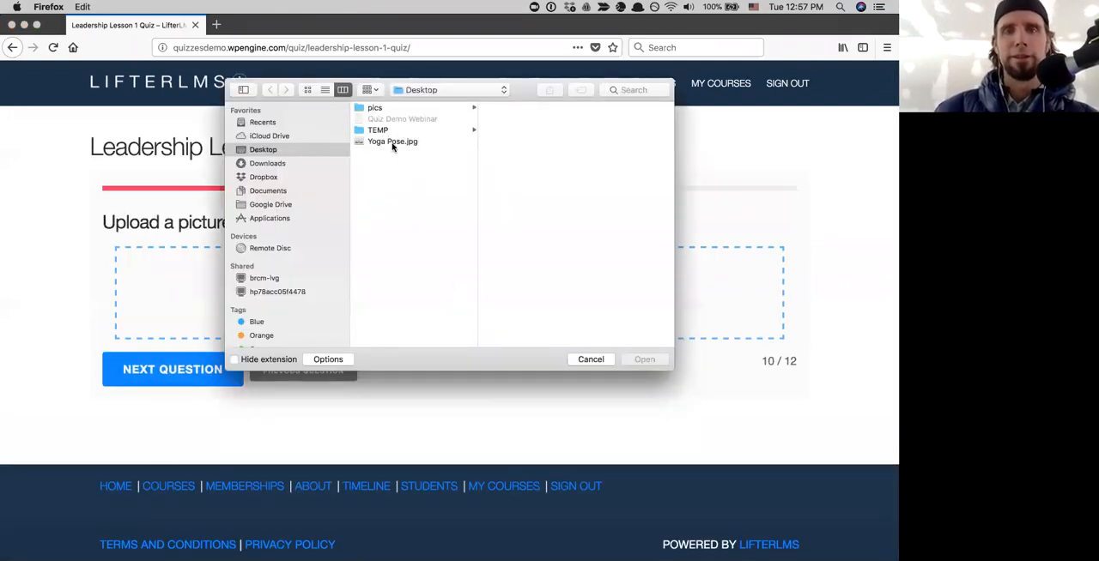
click(392, 142)
click(642, 360)
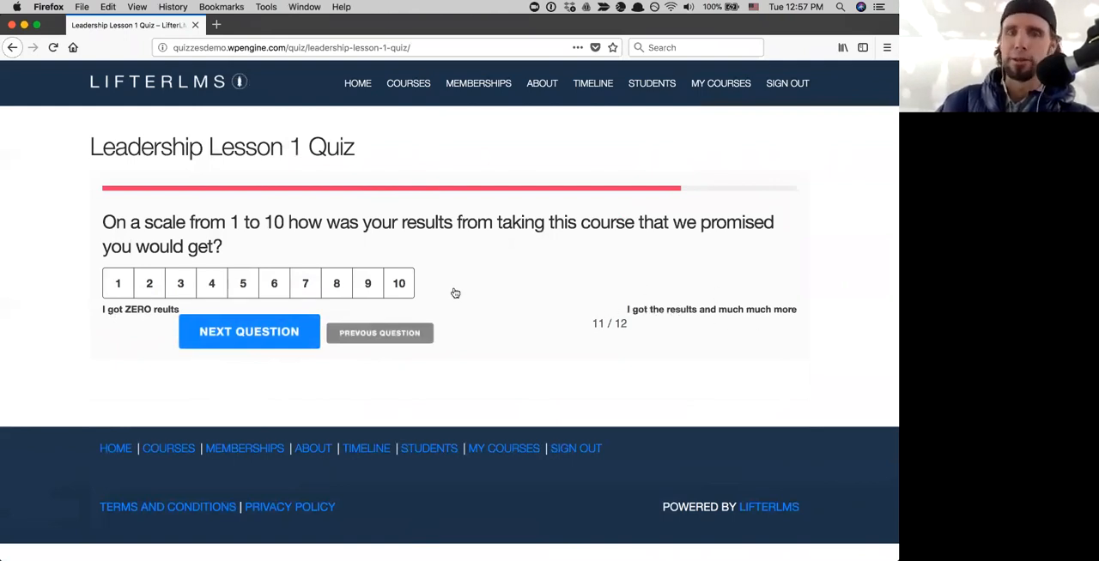
- Rate the course results 10 on the scale question and continue to the last question
click(227, 346)
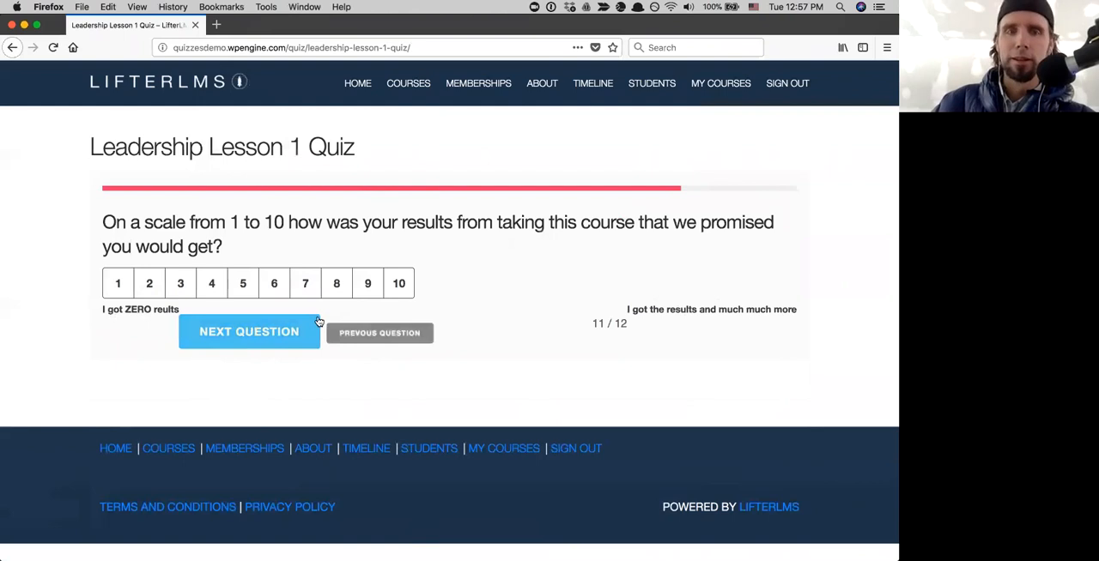
click(392, 294)
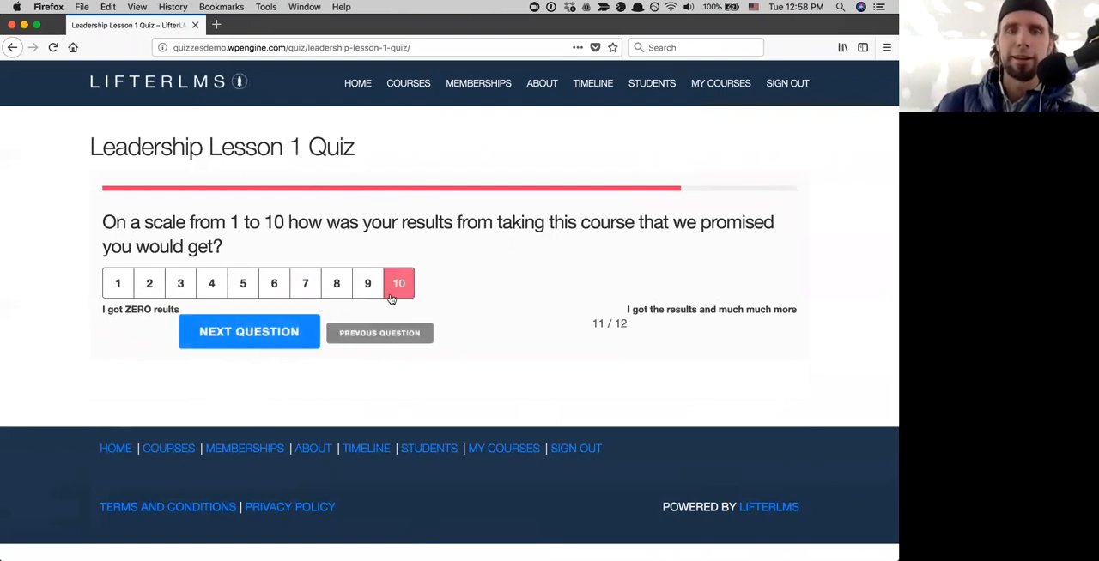
click(270, 333)
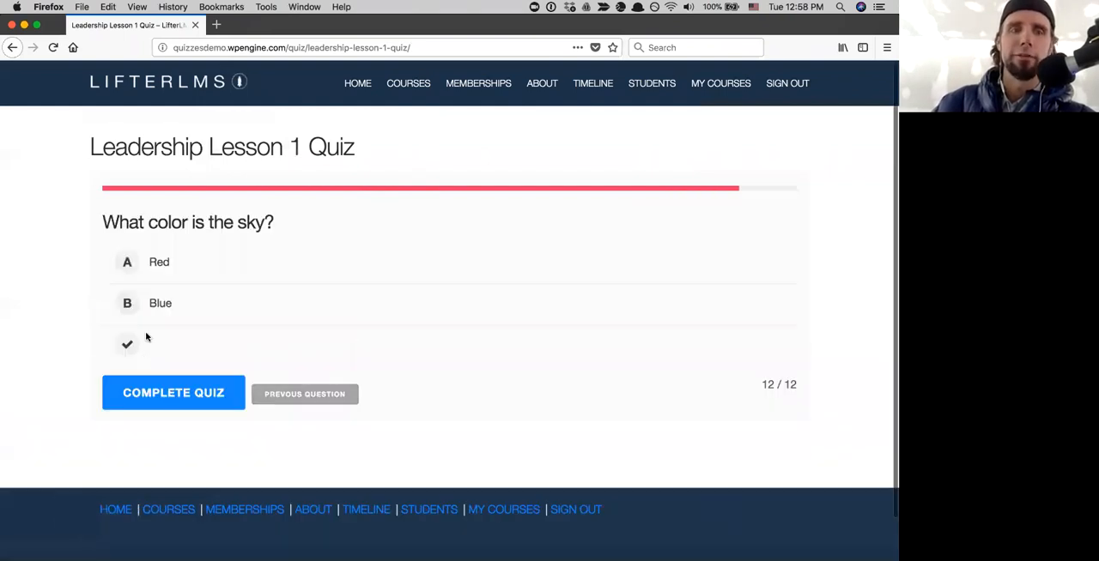
- Choose Blue as the sky color and complete the quiz
click(128, 273)
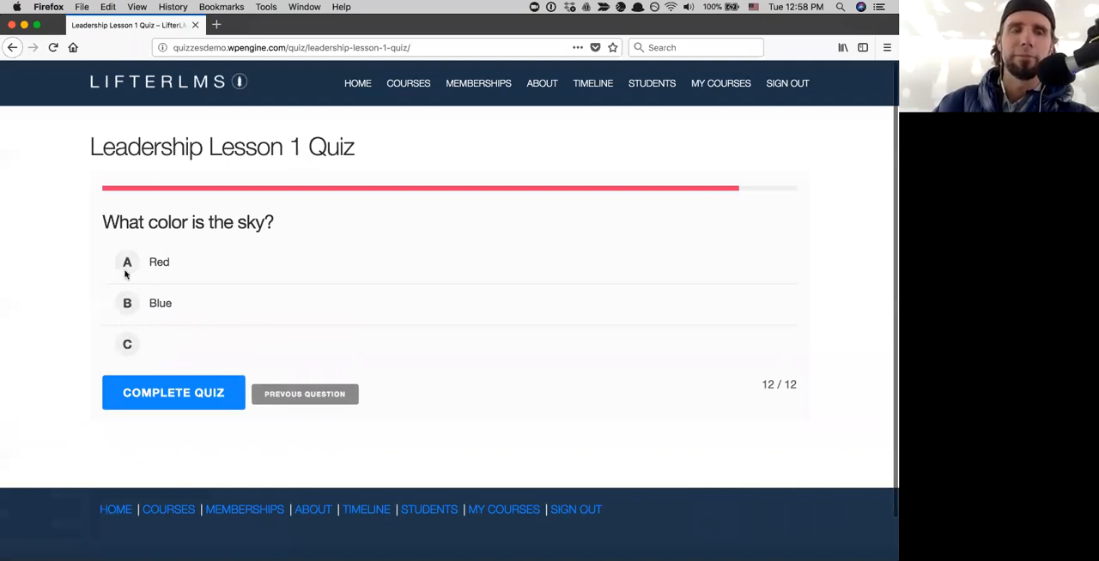
click(126, 303)
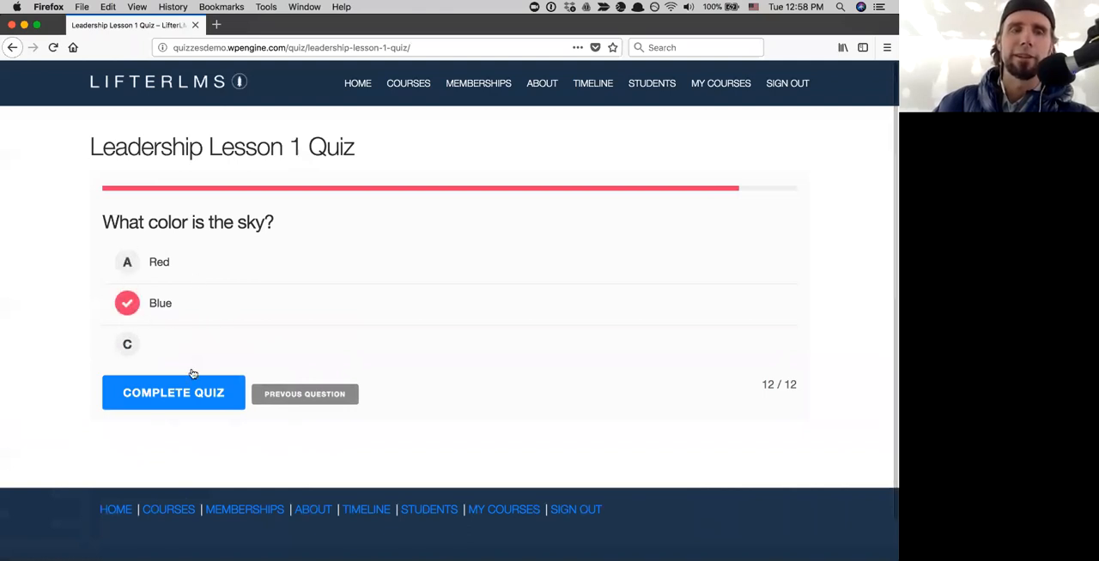
click(186, 390)
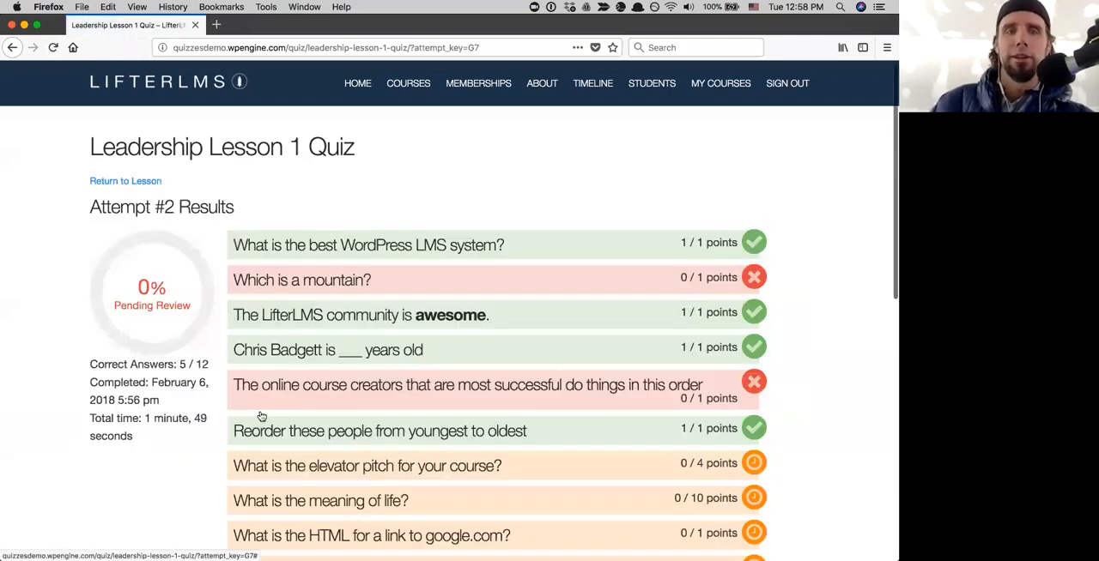
- Review the attempt results and expand the course creator ordering question to read its selected answer and clarification
scroll(262, 417, down, 5)
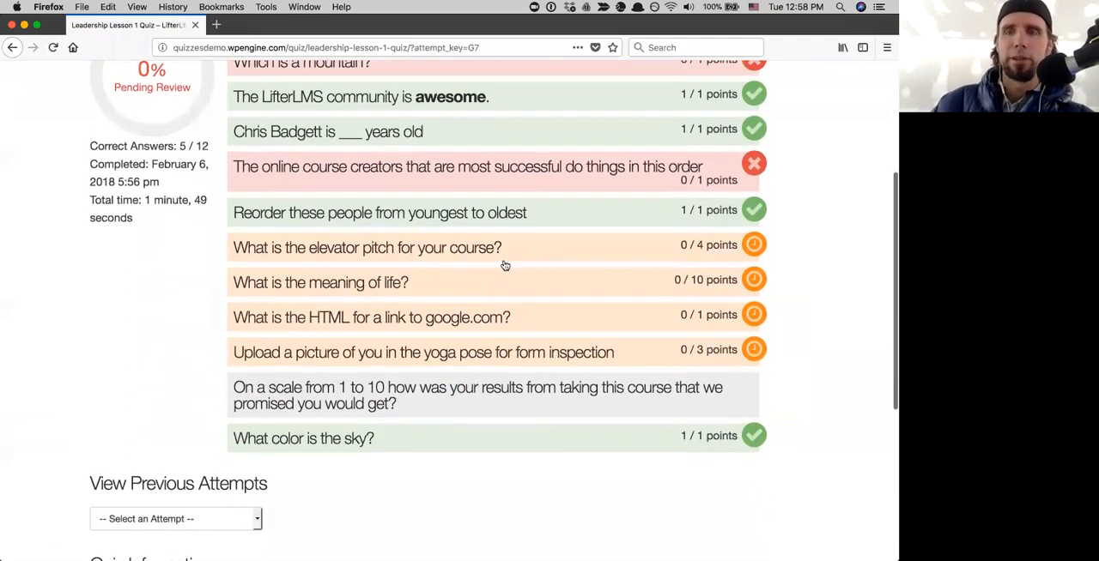
scroll(505, 266, up, 3)
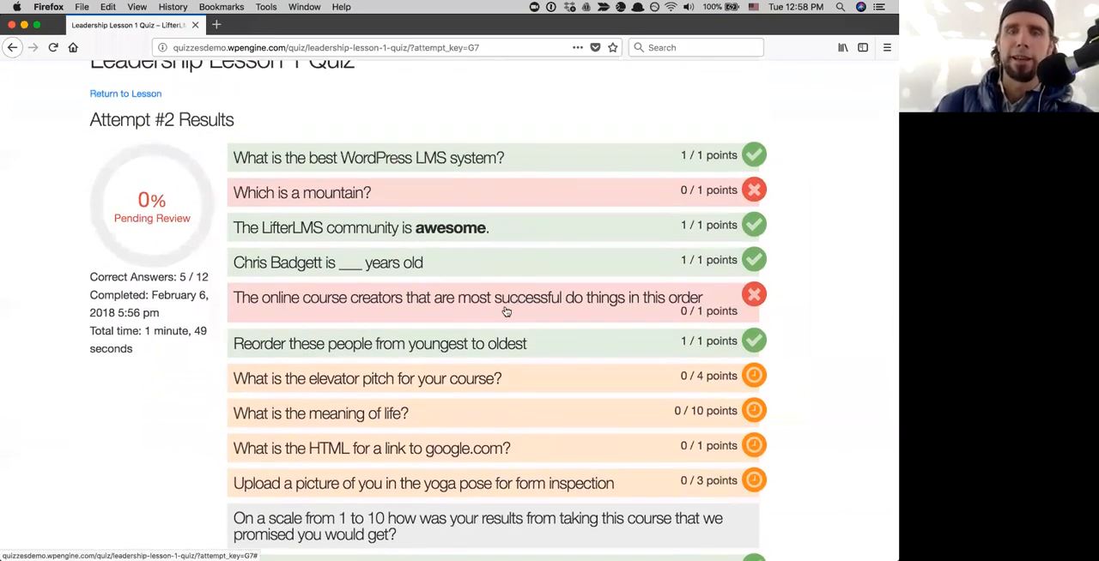
click(507, 312)
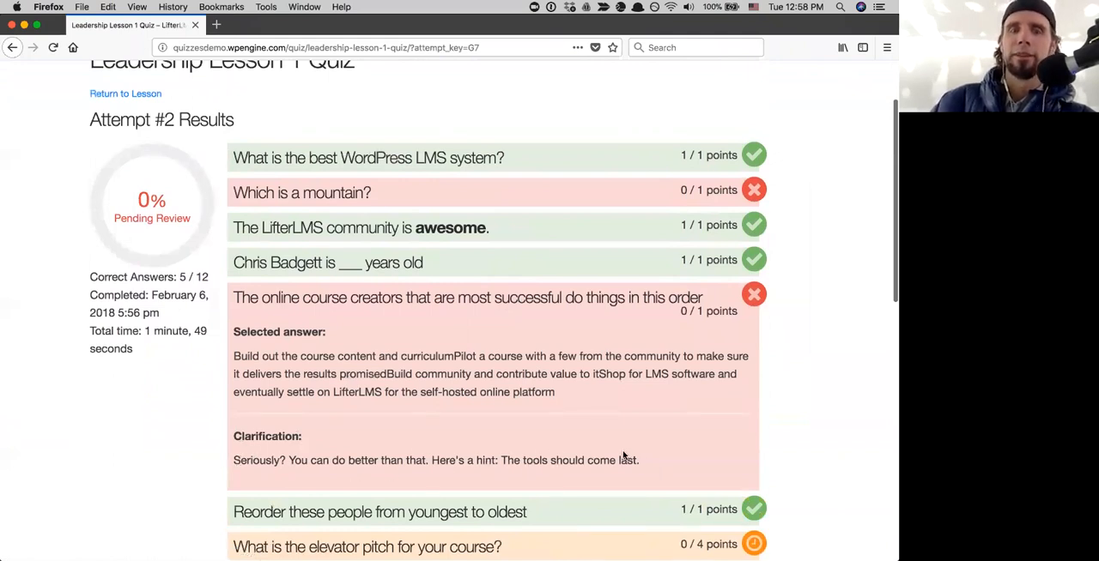
- Switch to the course builder in Chrome, close the Leadership Lesson 1 Quiz editor and open the Leadership Course for editing
scroll(530, 427, down, 1)
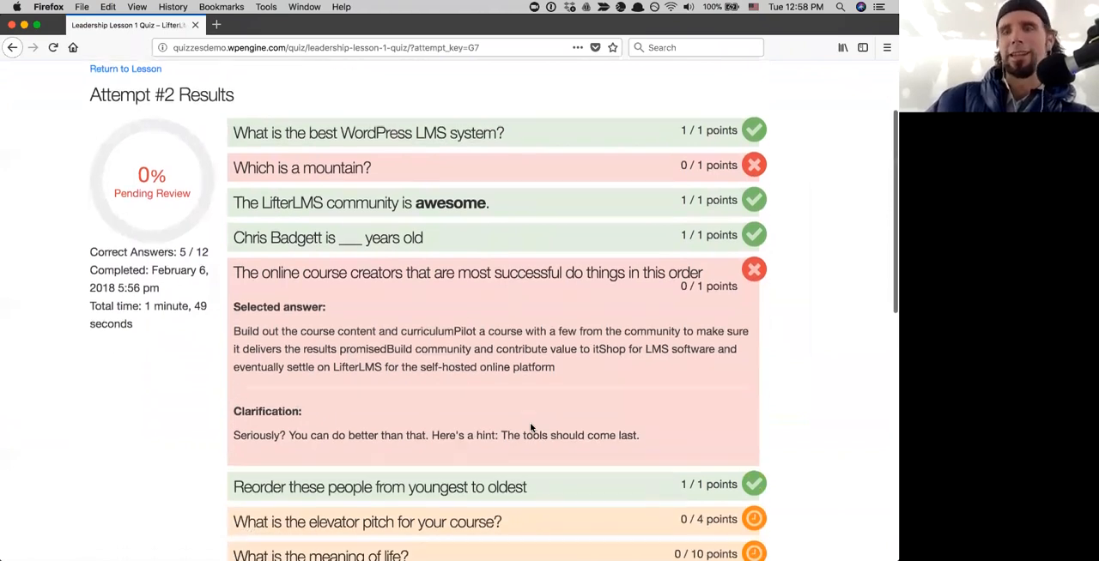
scroll(531, 427, down, 10)
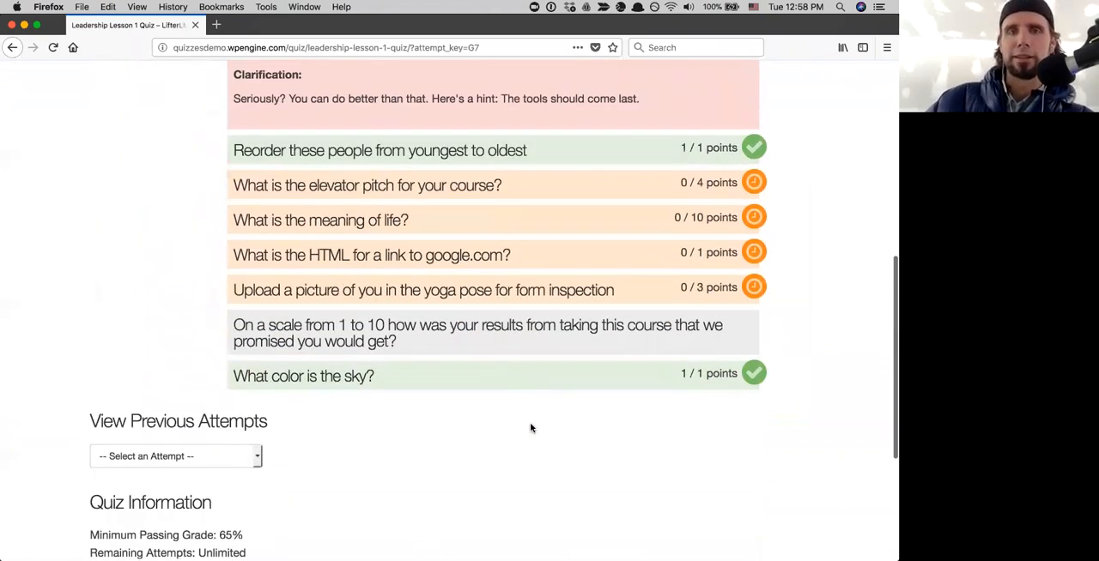
key(ctrl+Up)
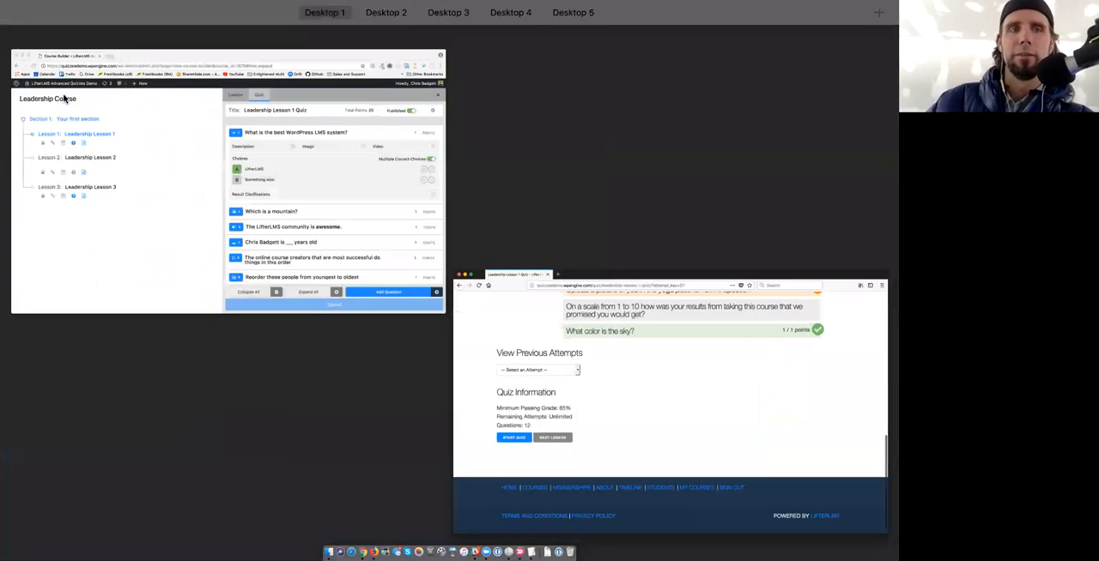
click(68, 98)
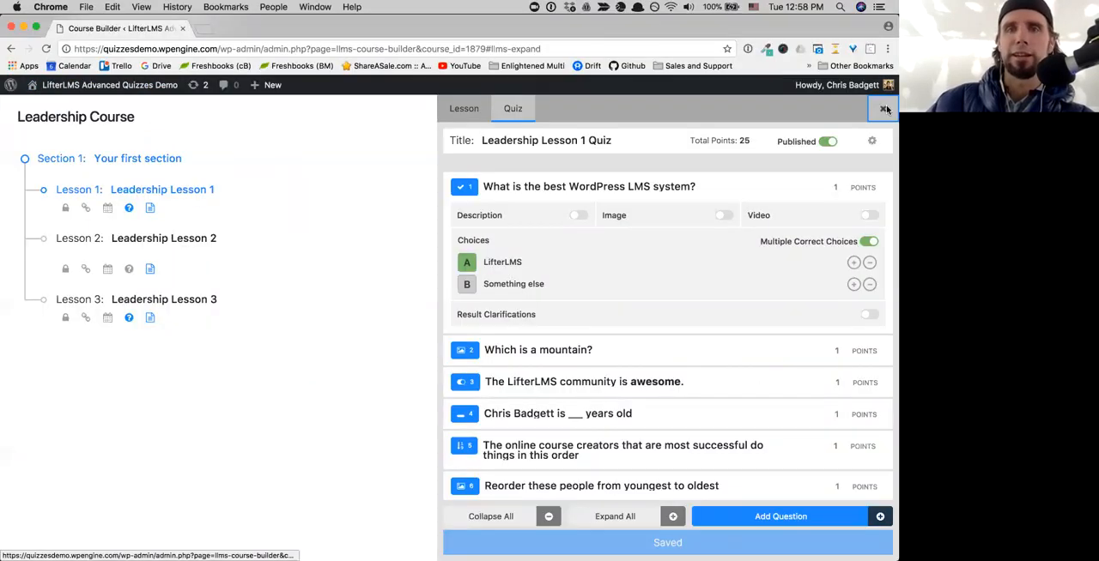
click(883, 109)
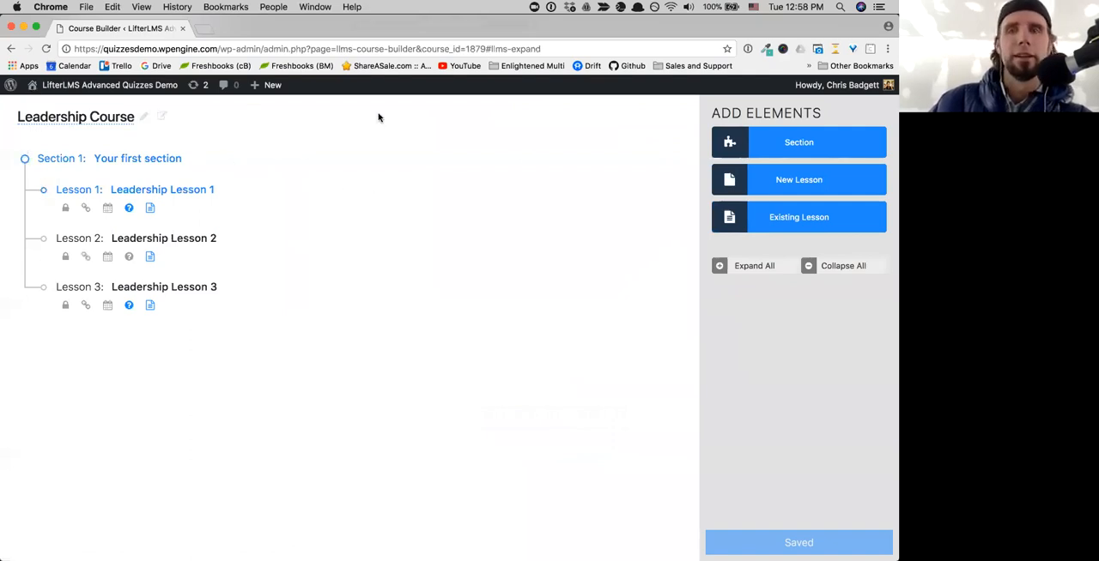
click(150, 119)
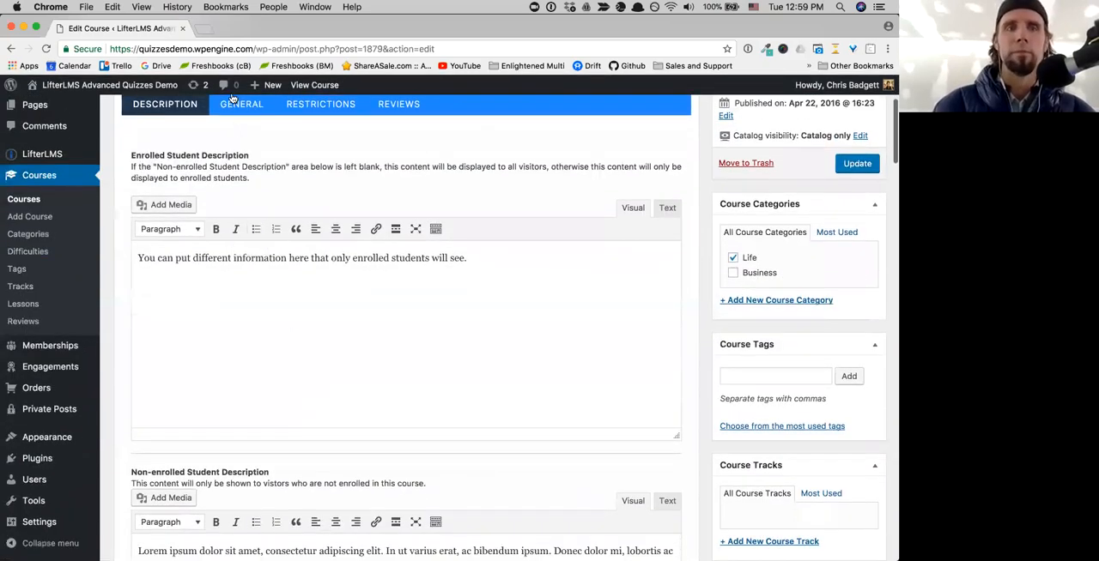
- Go to LifterLMS reporting and open the details of the last student listed
scroll(512, 272, down, 8)
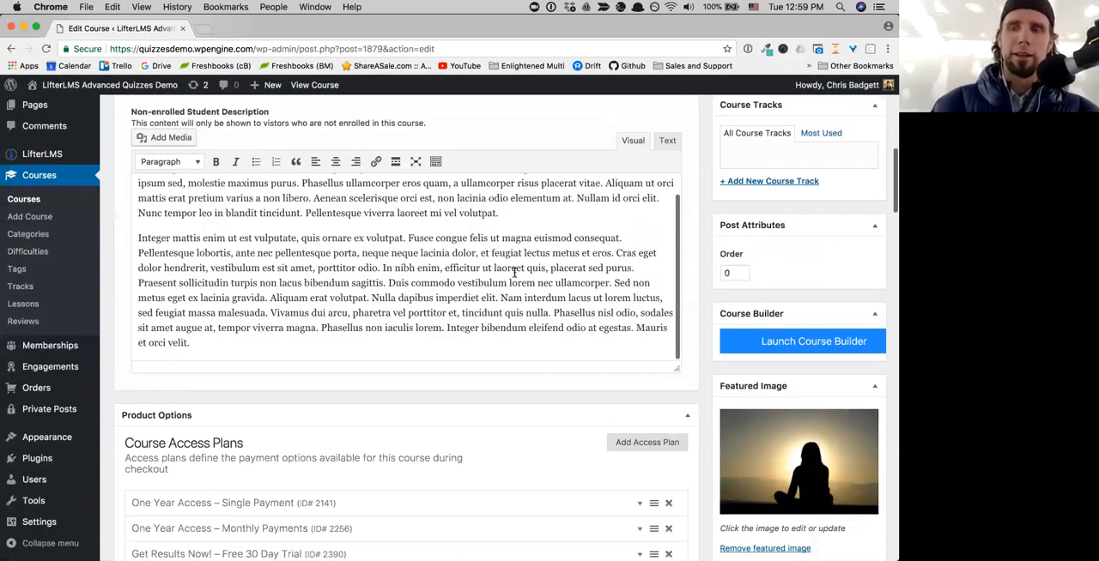
scroll(549, 228, up, 10)
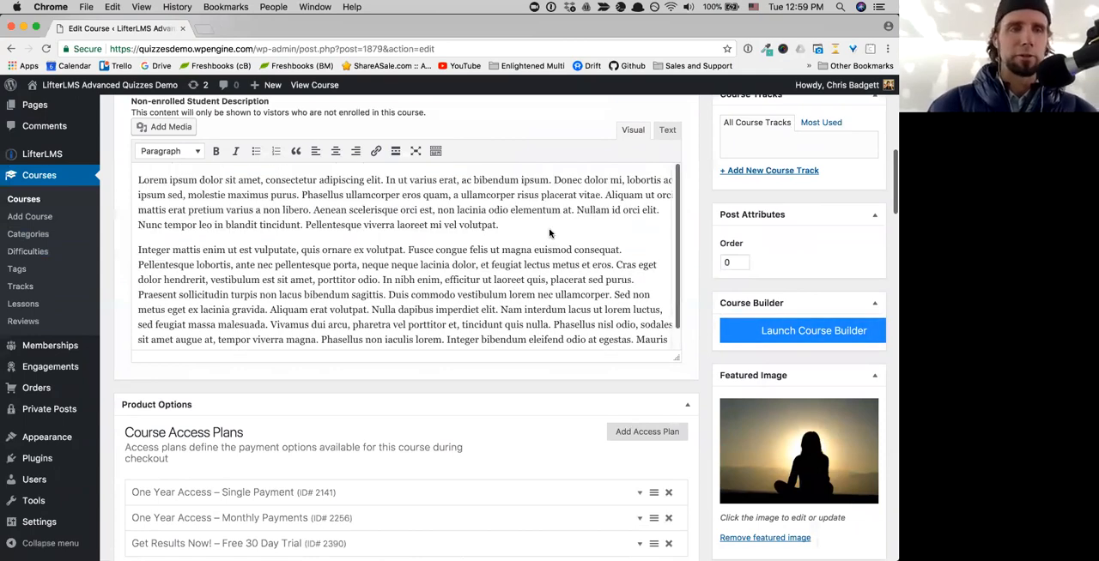
scroll(550, 229, up, 2)
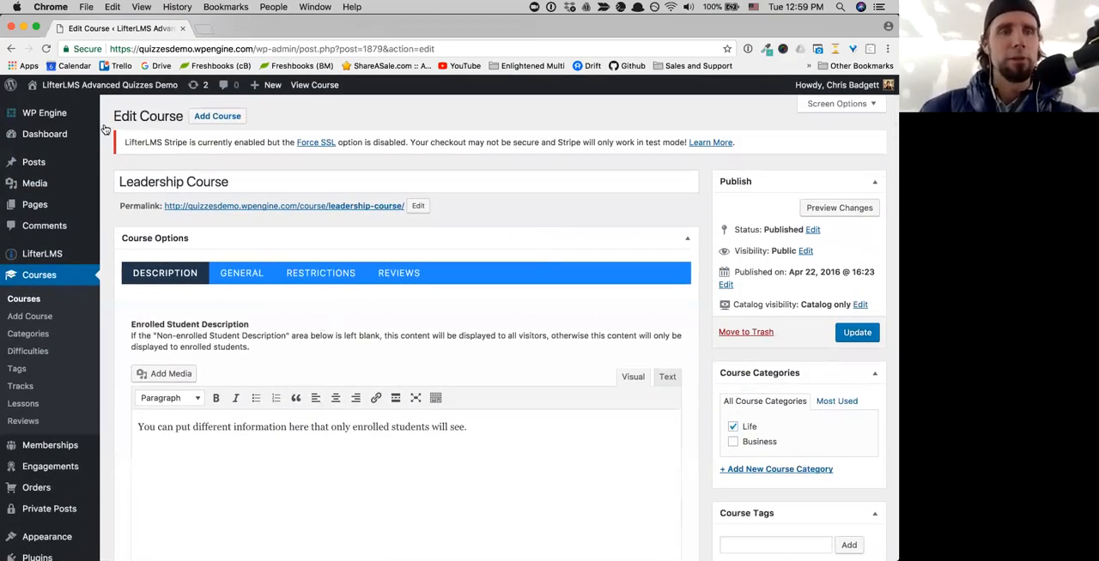
mouse_move(123, 271)
click(122, 274)
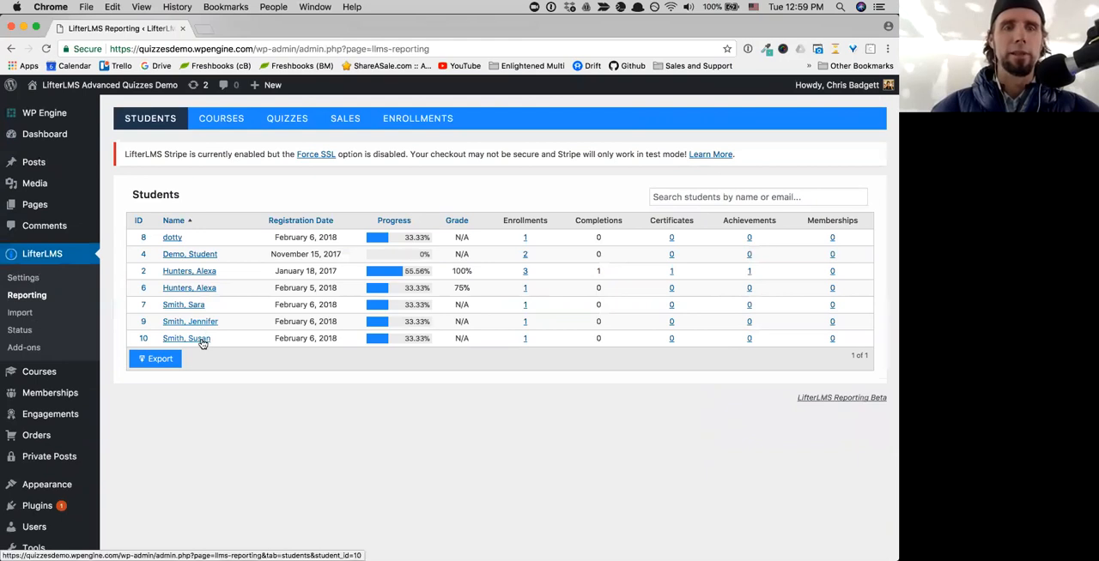
click(202, 342)
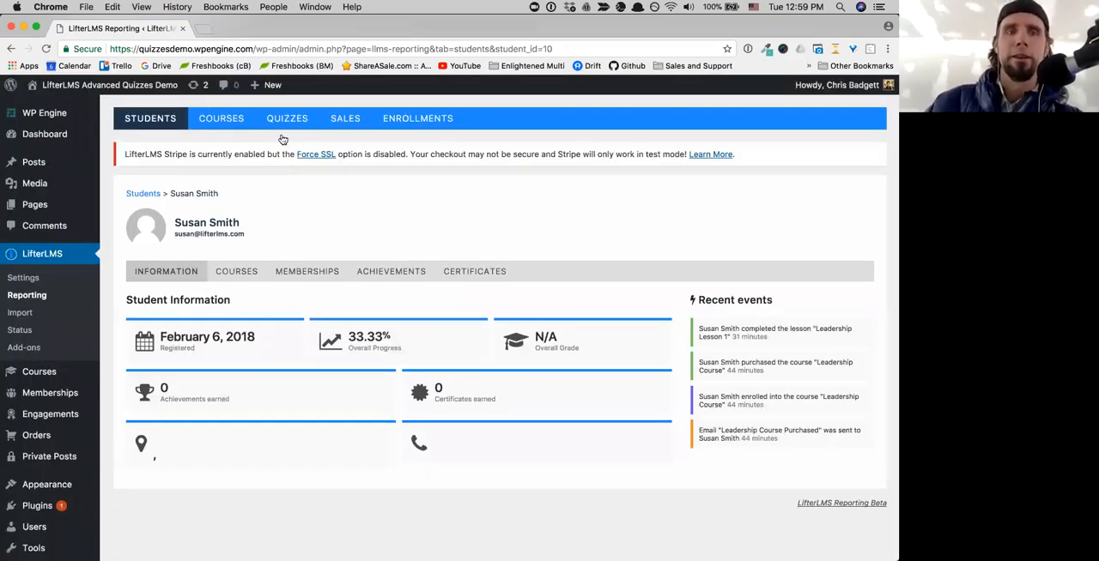
- Open the second attempt, G7, from the Leadership Lesson 1 Quiz attempts in the quiz reporting
click(281, 122)
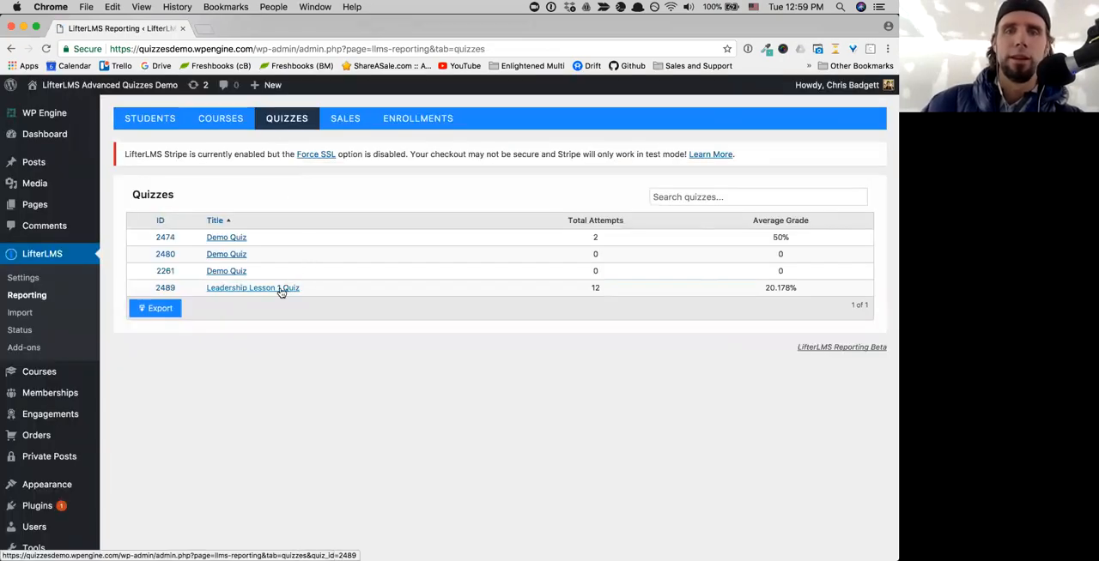
click(281, 292)
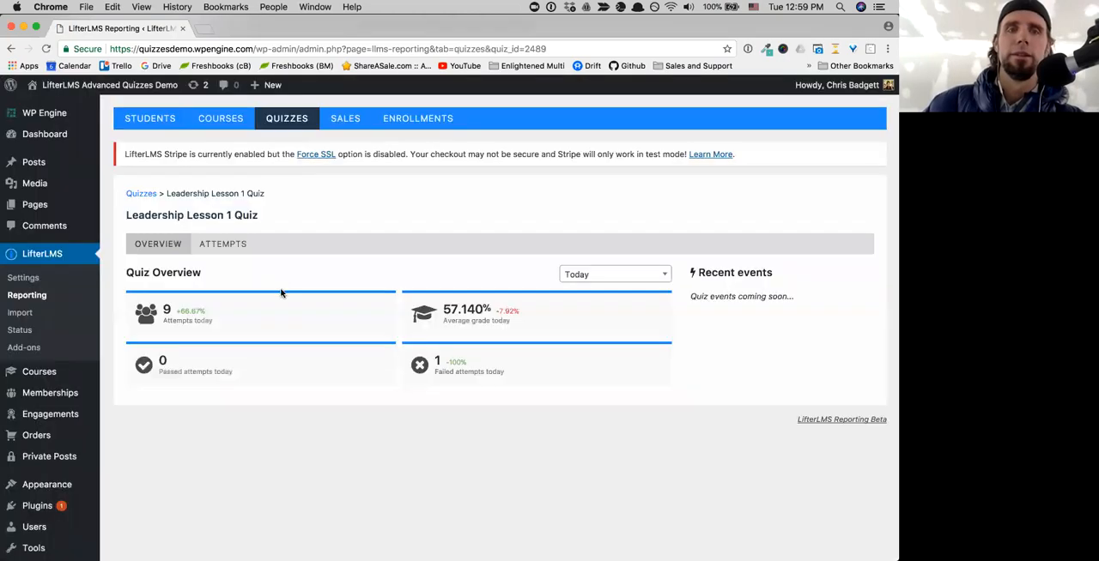
click(227, 246)
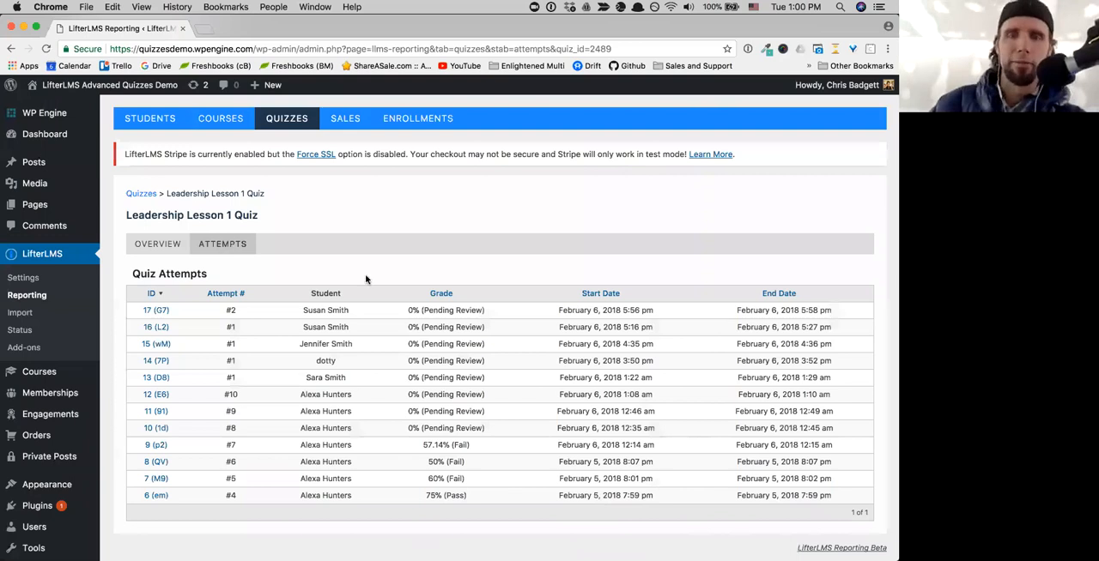
click(146, 312)
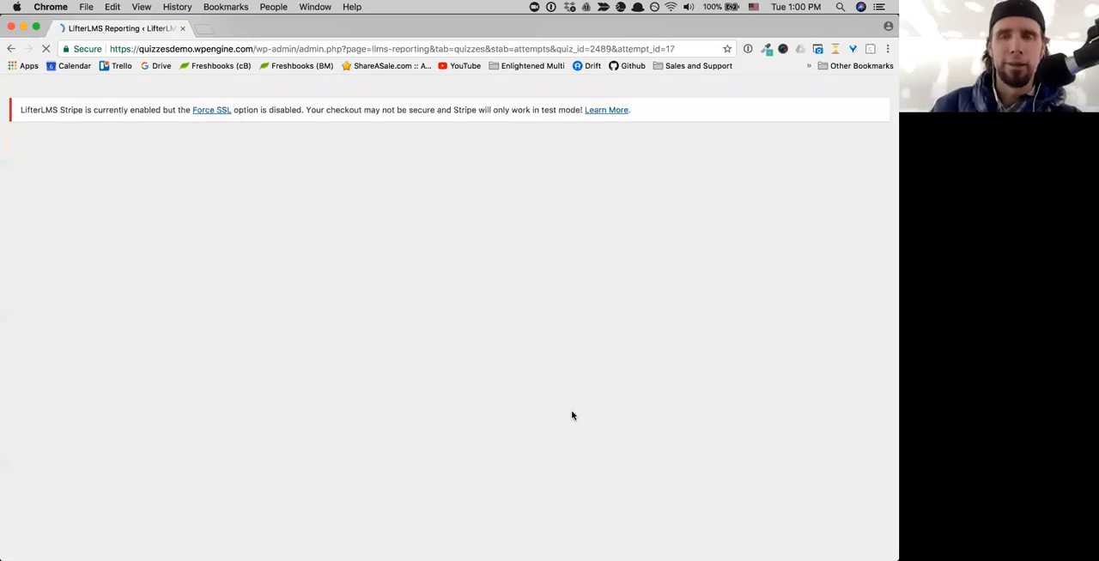
- Look over the attempt's statistics and answers and start a review of it
scroll(572, 415, down, 5)
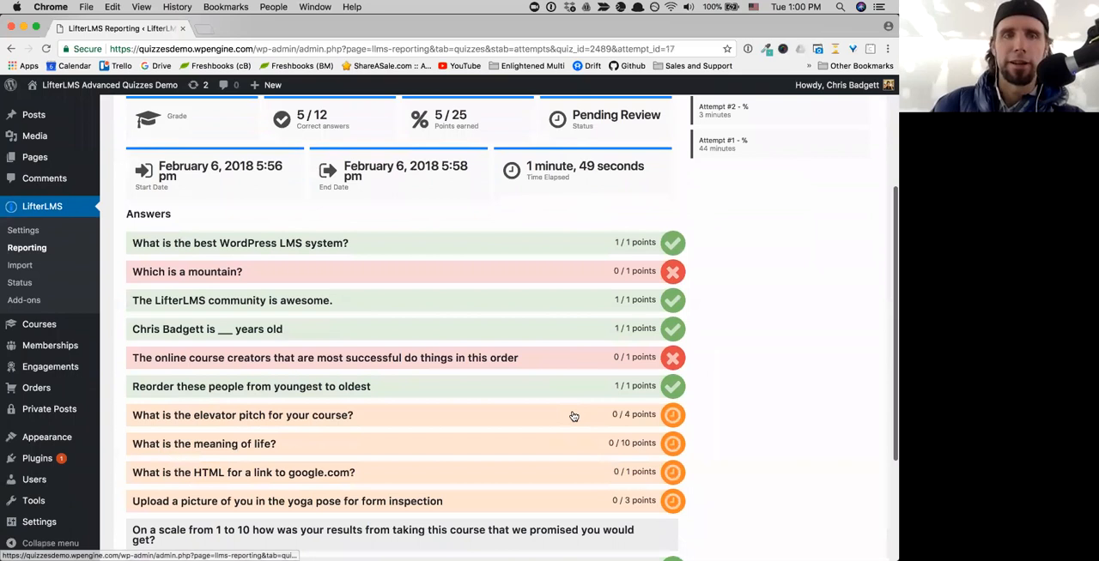
scroll(574, 416, up, 1)
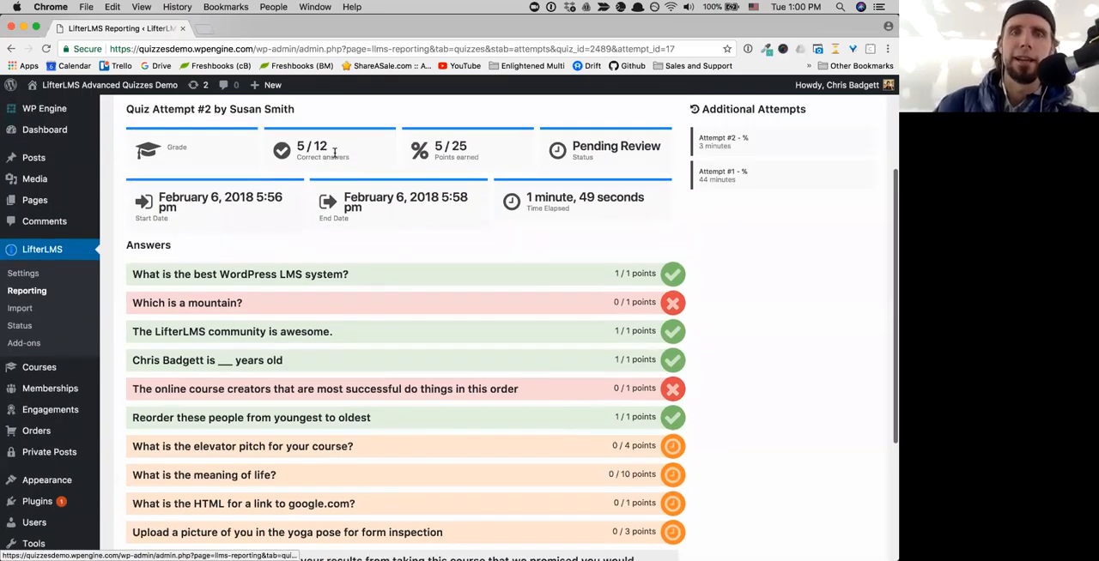
scroll(361, 155, down, 1)
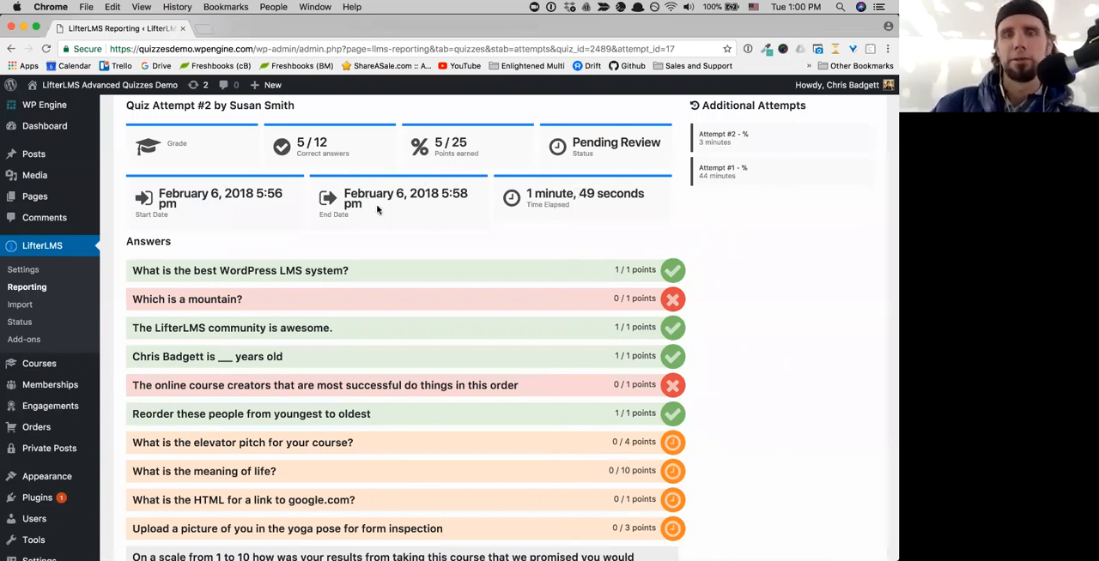
scroll(461, 297, down, 4)
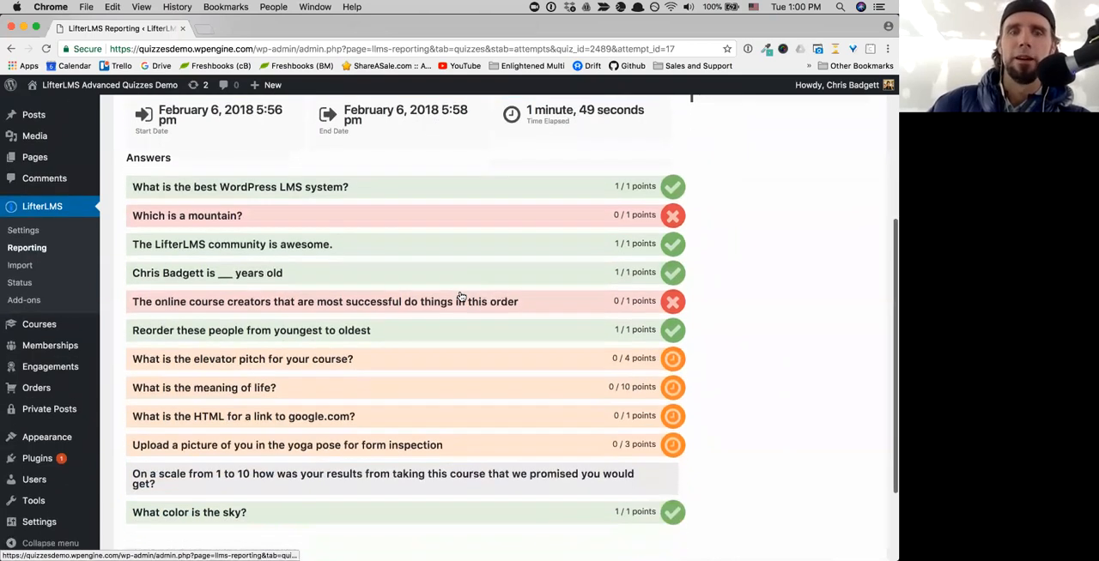
scroll(433, 373, down, 4)
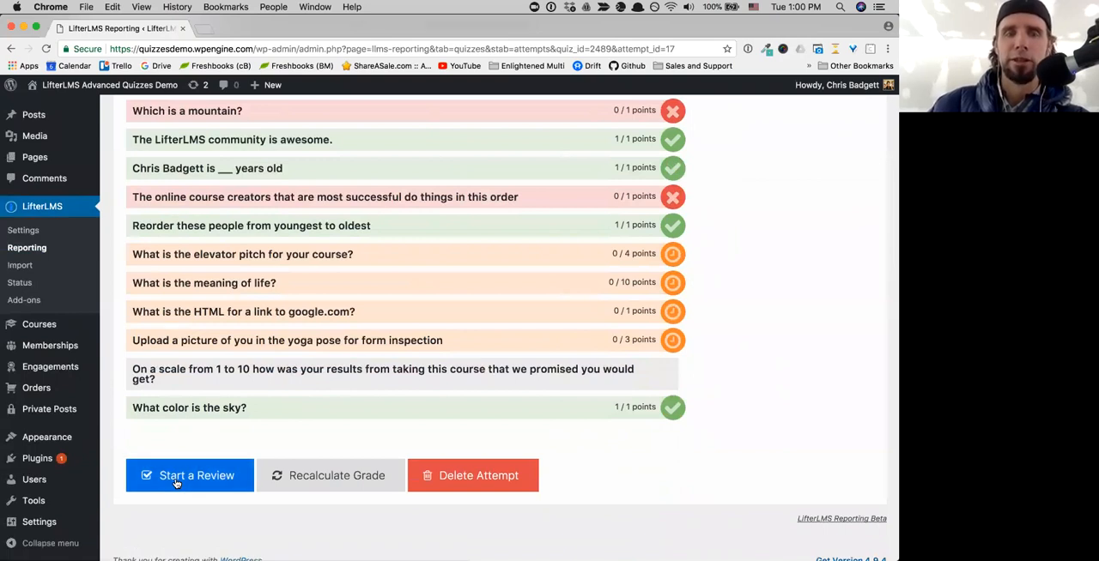
click(176, 481)
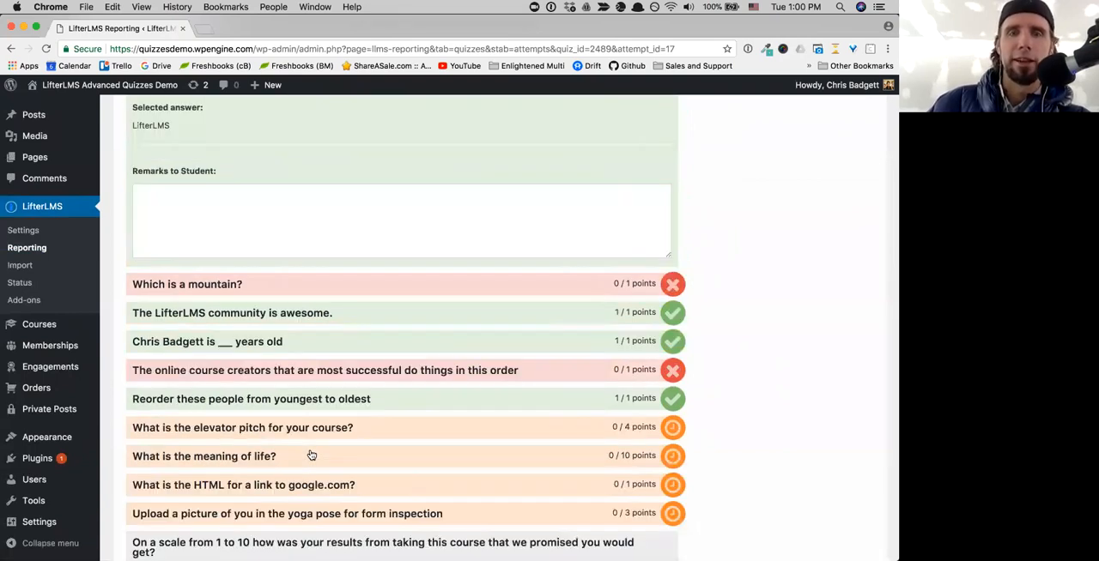
- Expand the elevator pitch question in the review and award its answer 0 of 4 points
scroll(300, 292, up, 2)
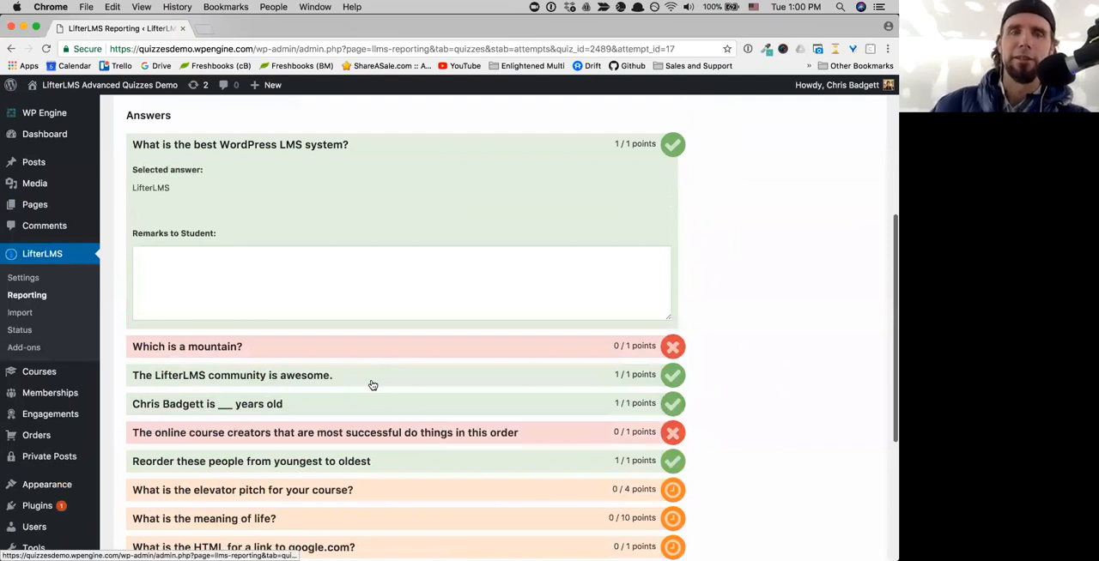
scroll(374, 386, down, 3)
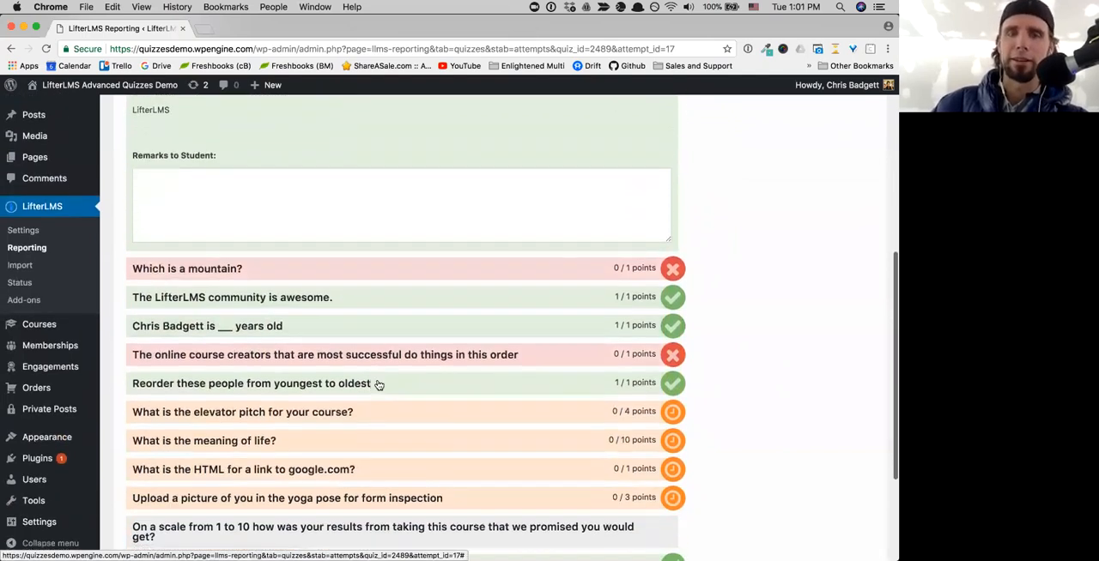
scroll(416, 380, down, 2)
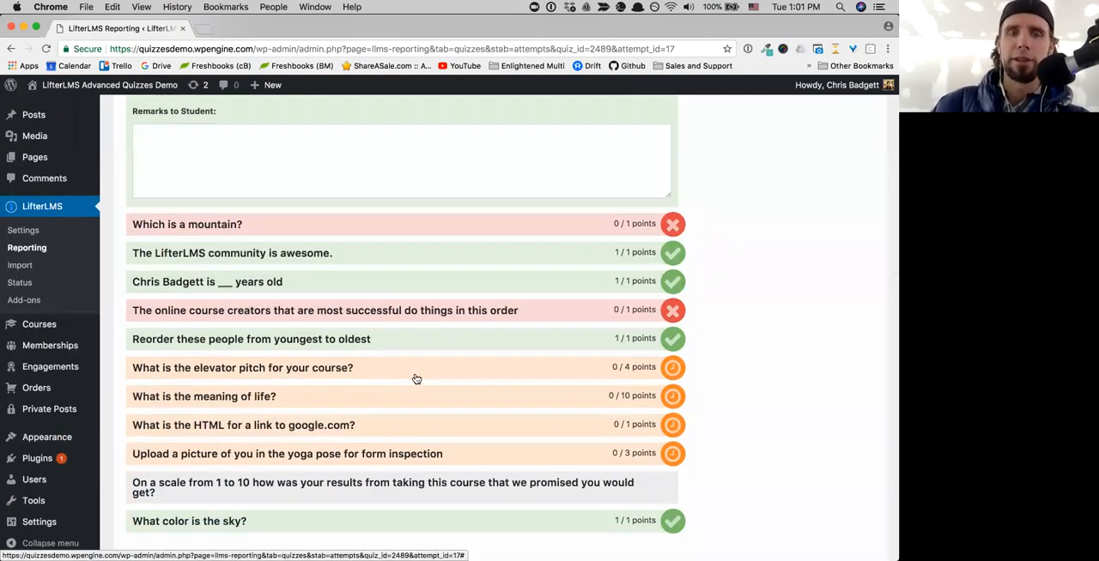
click(352, 366)
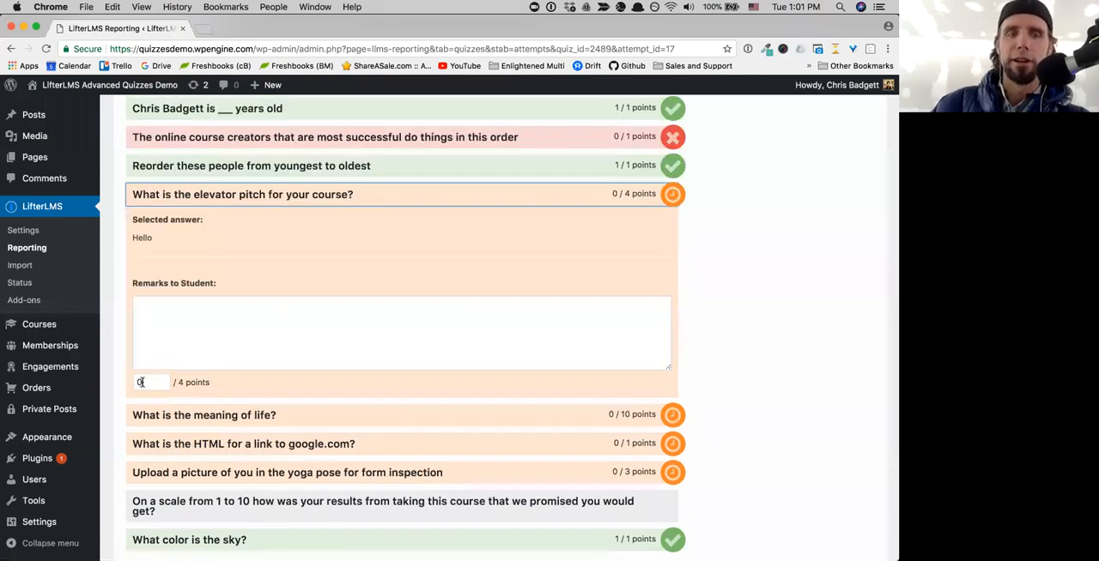
double_click(132, 383)
text(4)
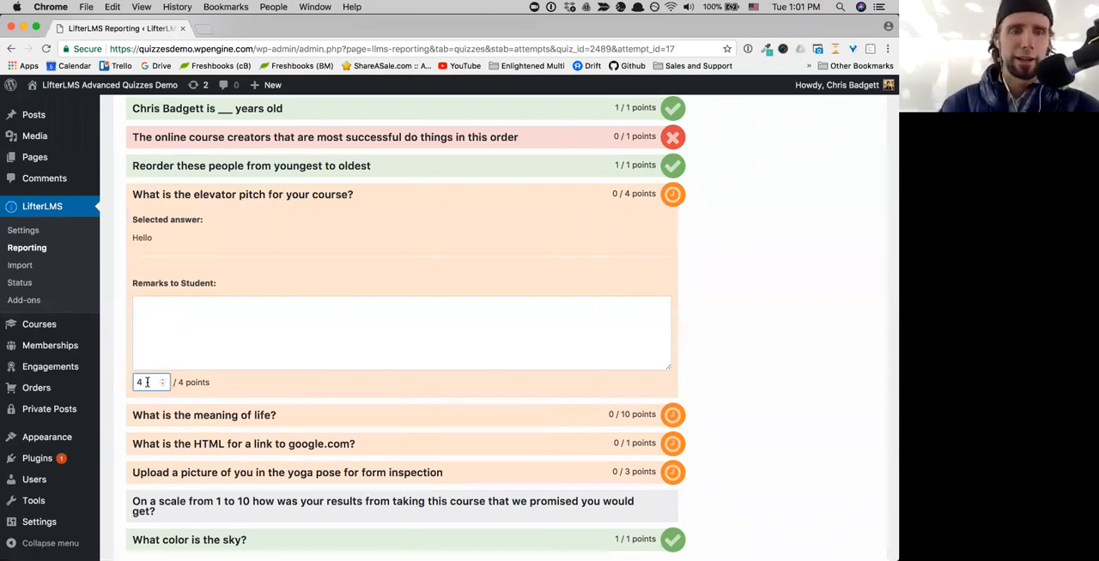
text(0)
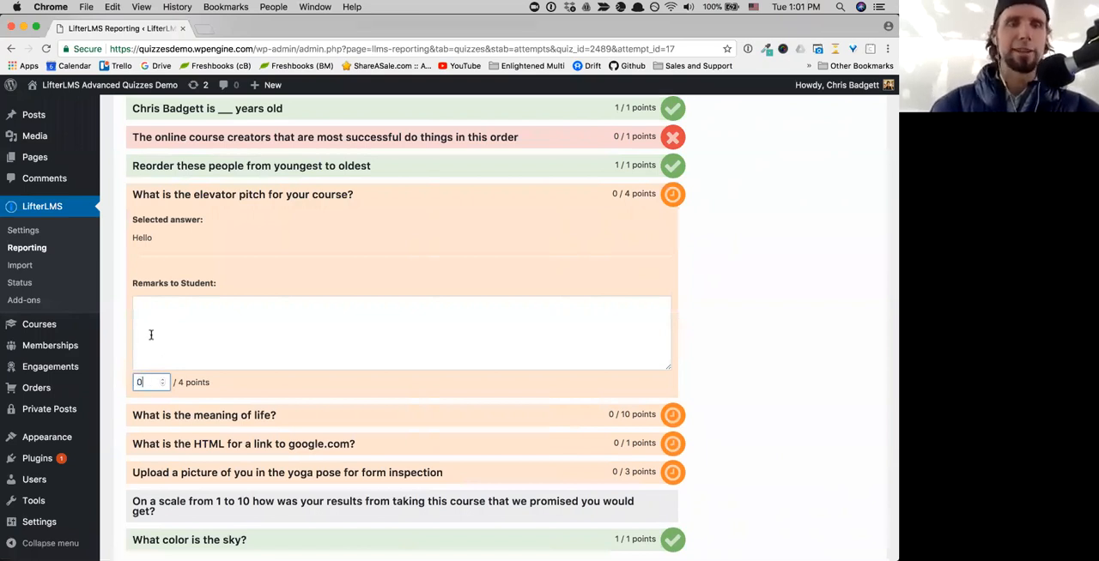
- Add the remark "This is not an Elevator Pitch! Please try again" to the student's elevator pitch answer
click(185, 325)
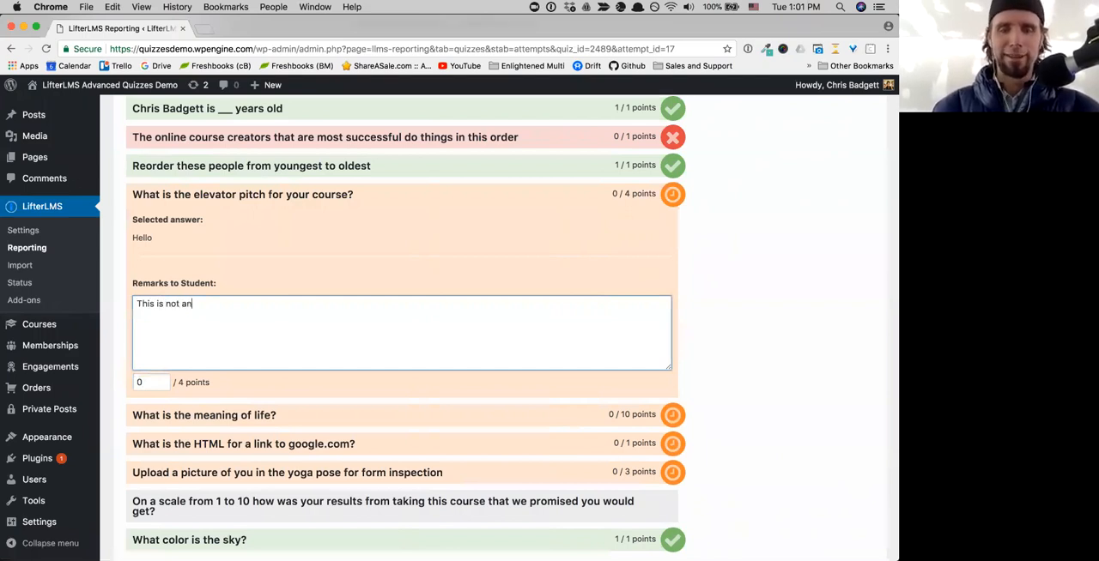
text(This is not an ELevator Pitch!)
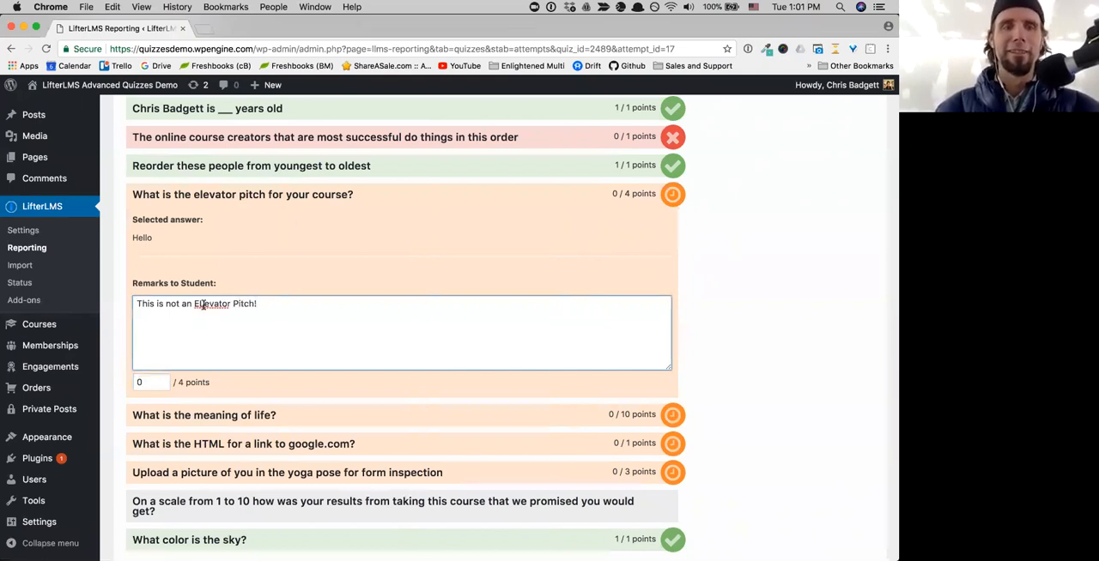
key(BackSpace)
text(leas)
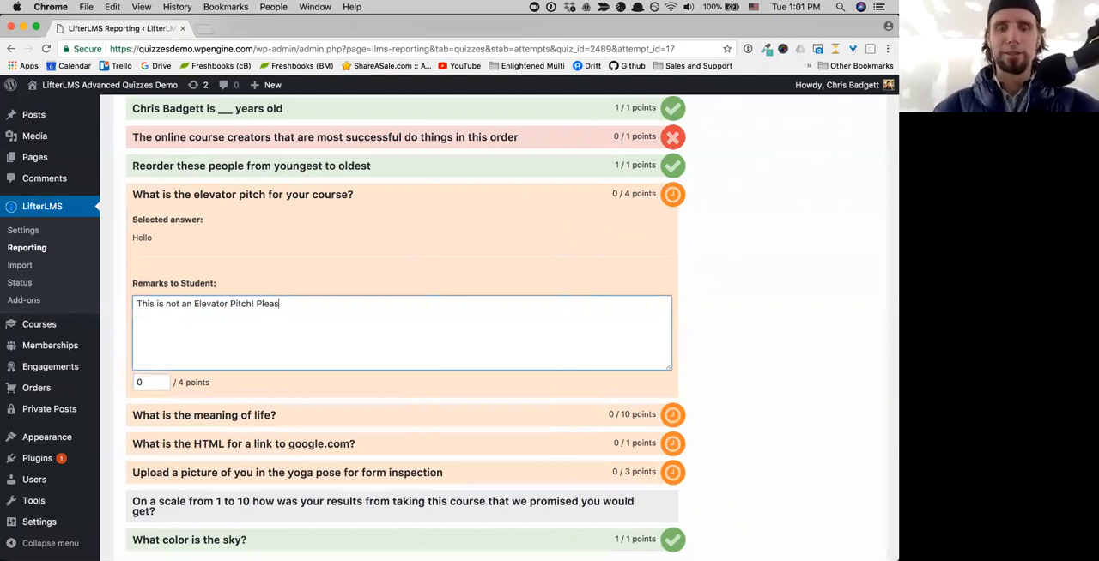
text(gain)
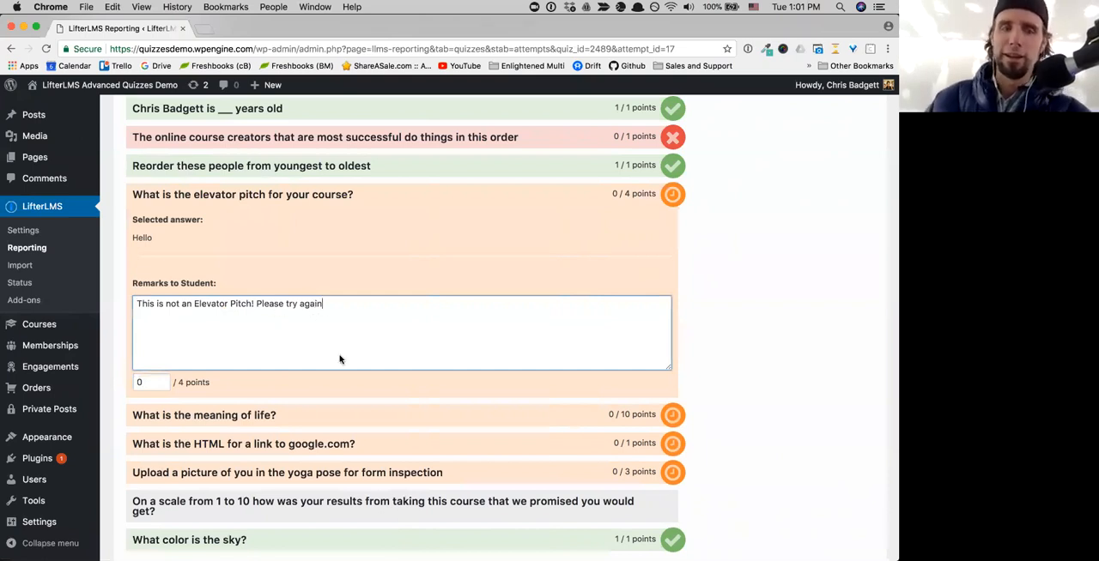
- Expand the 1 to 10 course results scale question to read the student's selected answer
scroll(342, 361, down, 3)
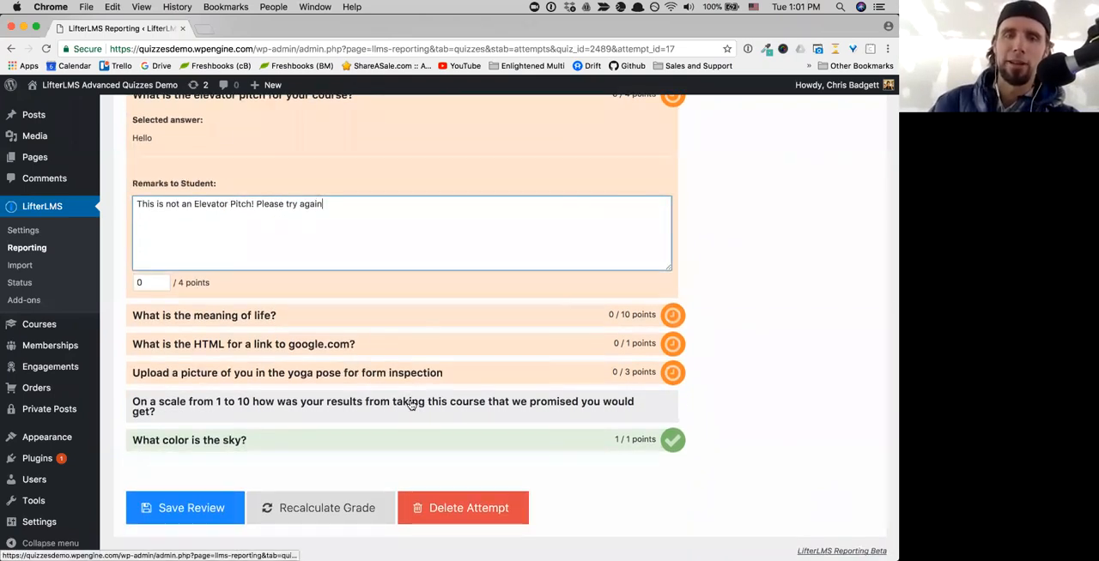
click(411, 405)
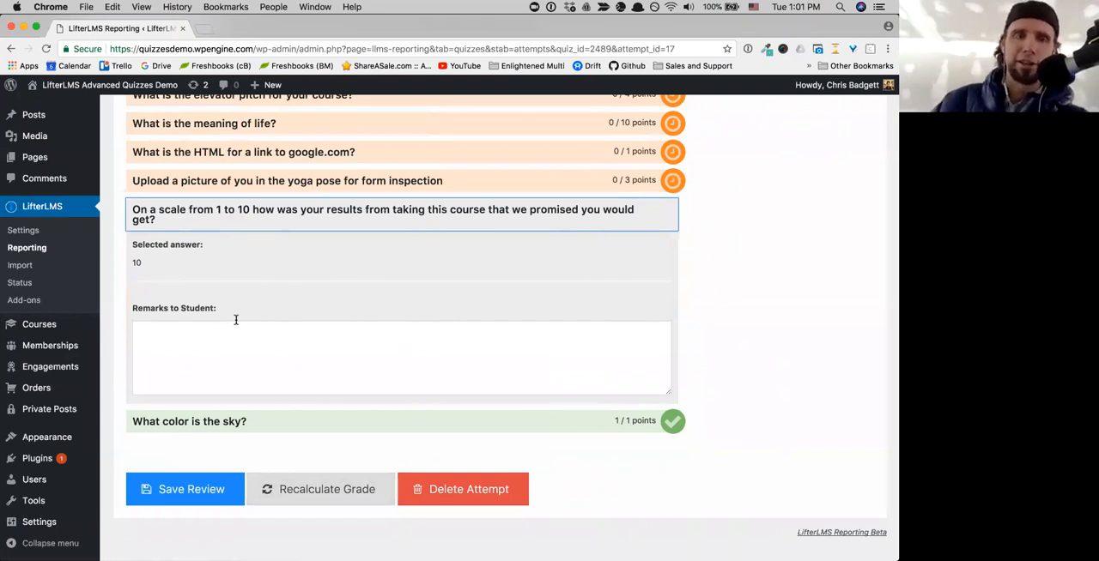
- Switch back to Firefox and look over the student's Attempt #2 results
mouse_move(1, 559)
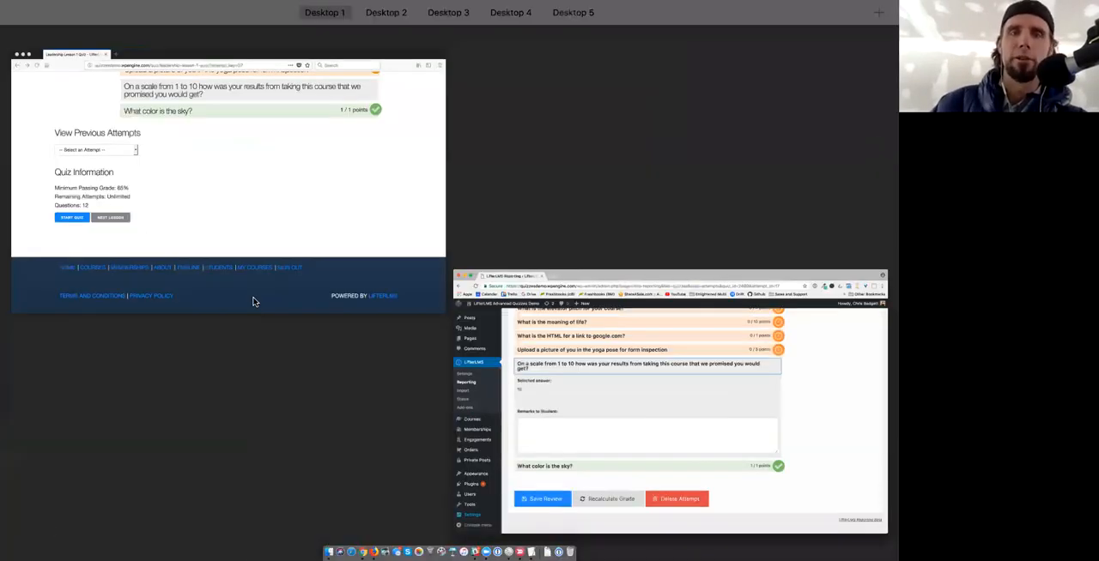
click(255, 292)
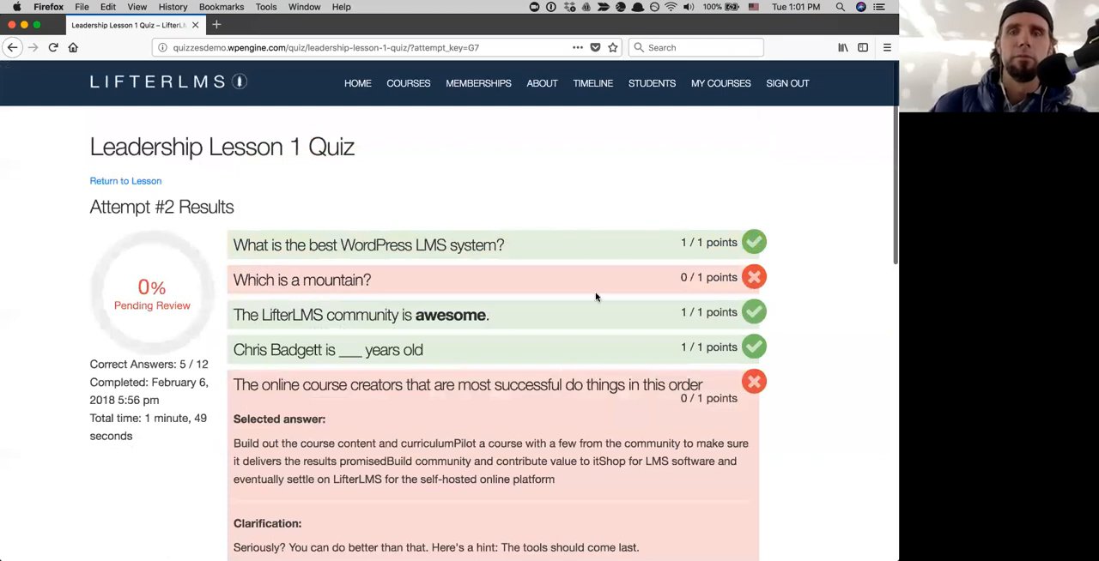
scroll(596, 295, down, 5)
scroll(595, 296, up, 5)
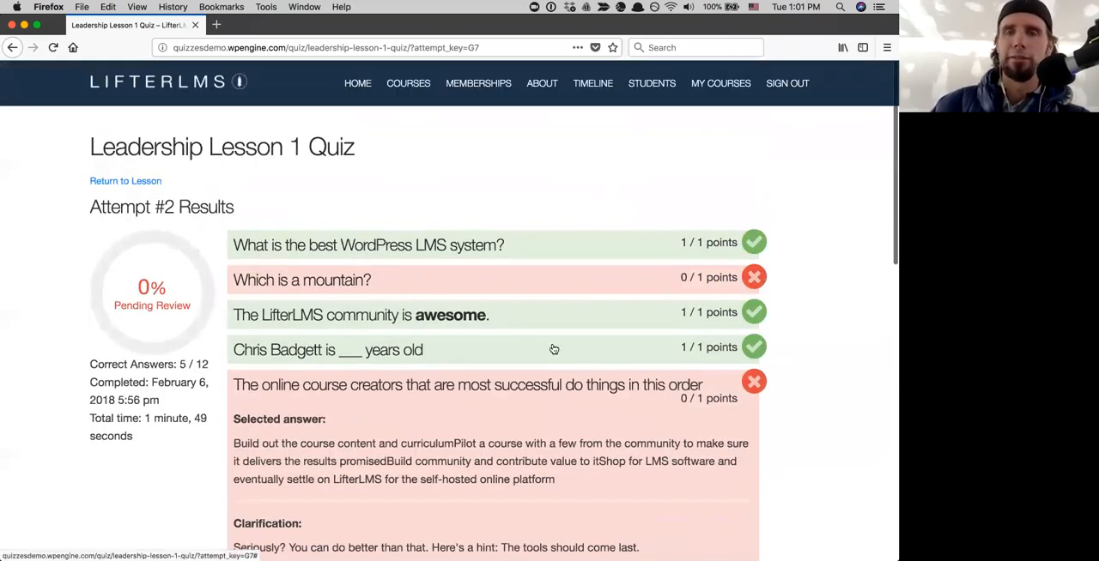
- Open the Leadership Course from the course catalog and look through its progress and lesson list
click(399, 92)
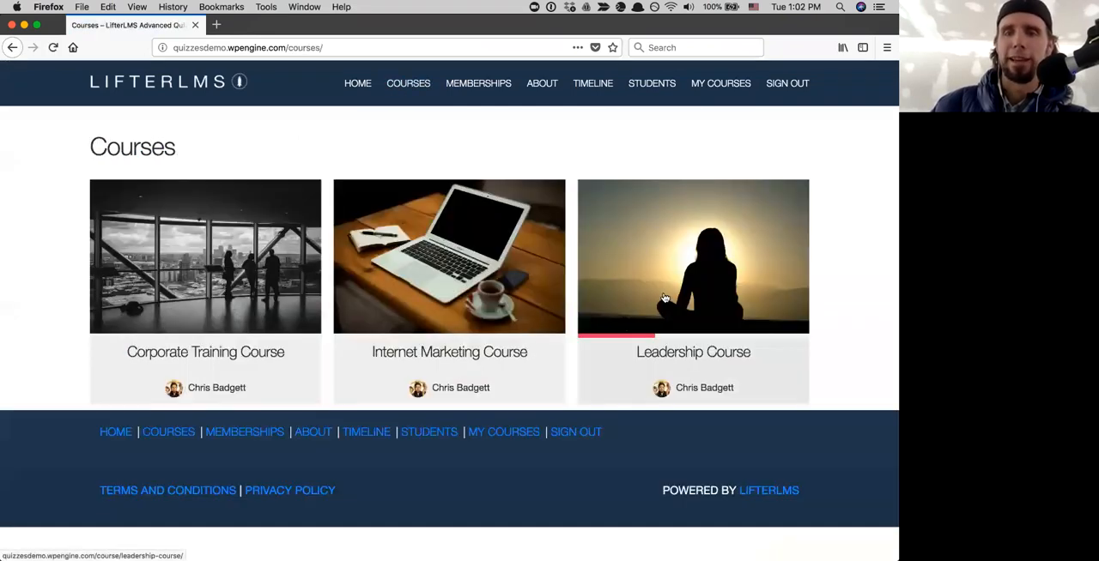
click(665, 298)
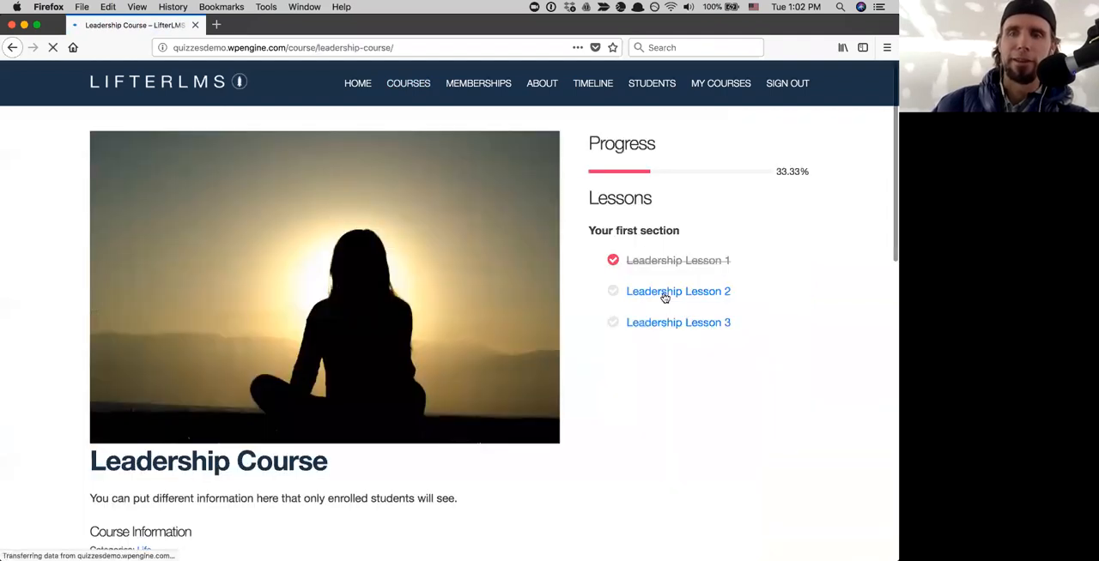
scroll(663, 297, down, 6)
scroll(662, 297, down, 4)
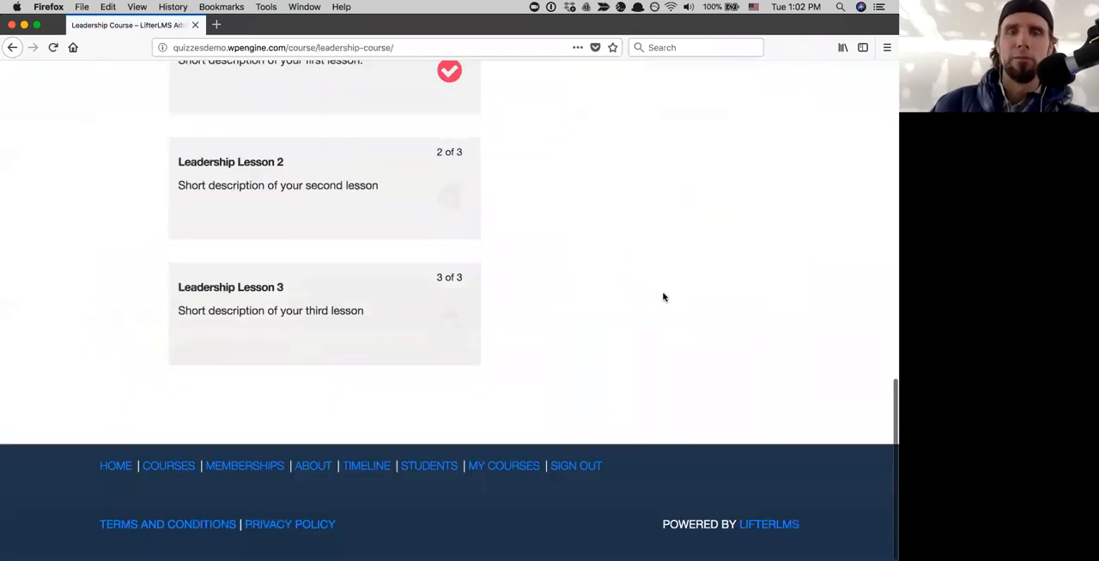
scroll(663, 297, up, 10)
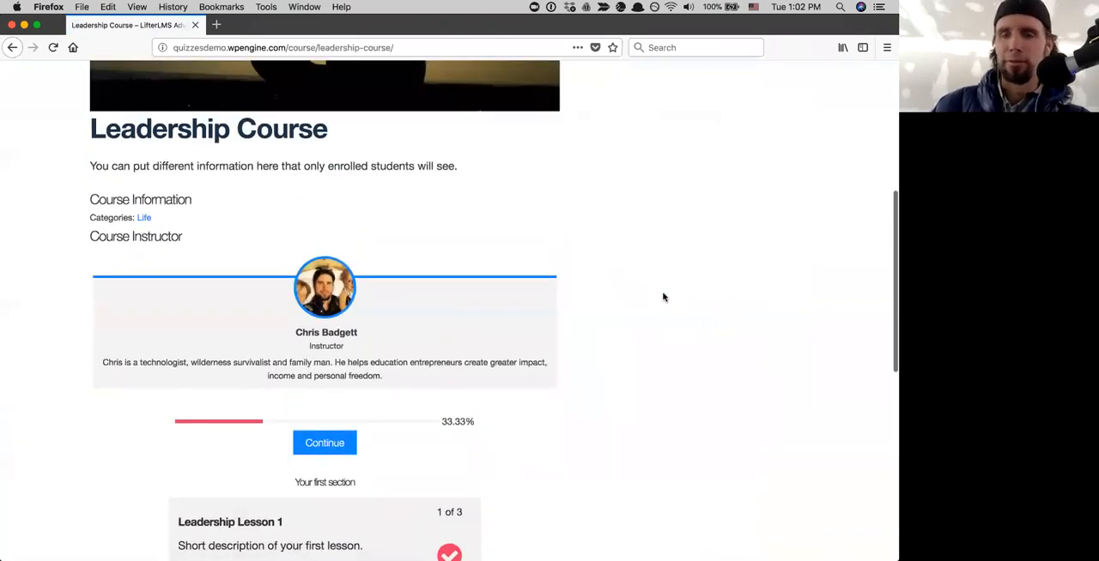
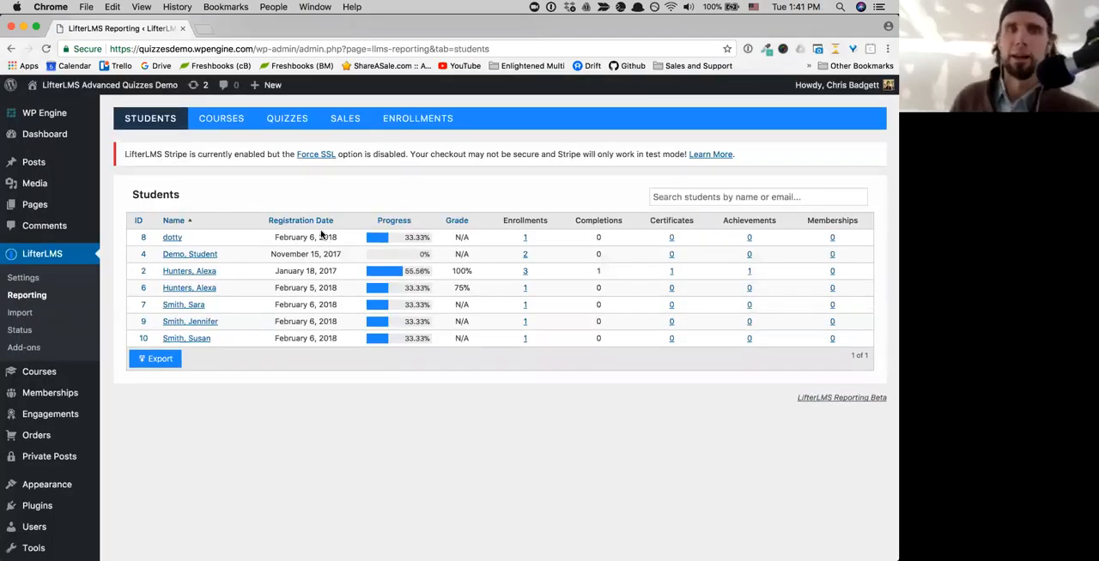
- Open the enrollments report, reveal its student, course and membership filters, and look through the totals and the last 7 days chart
click(394, 127)
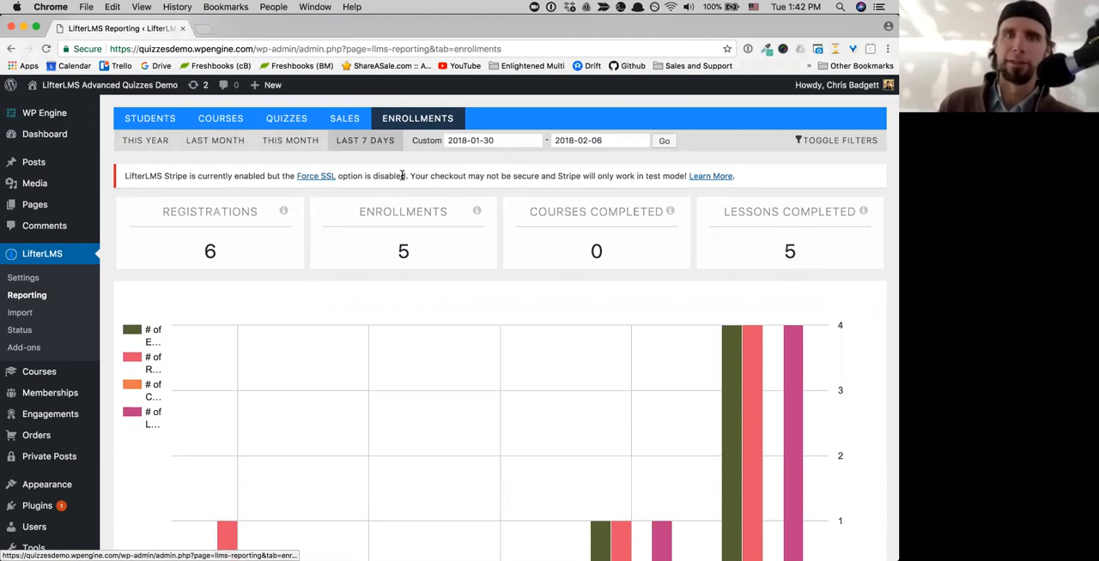
click(808, 142)
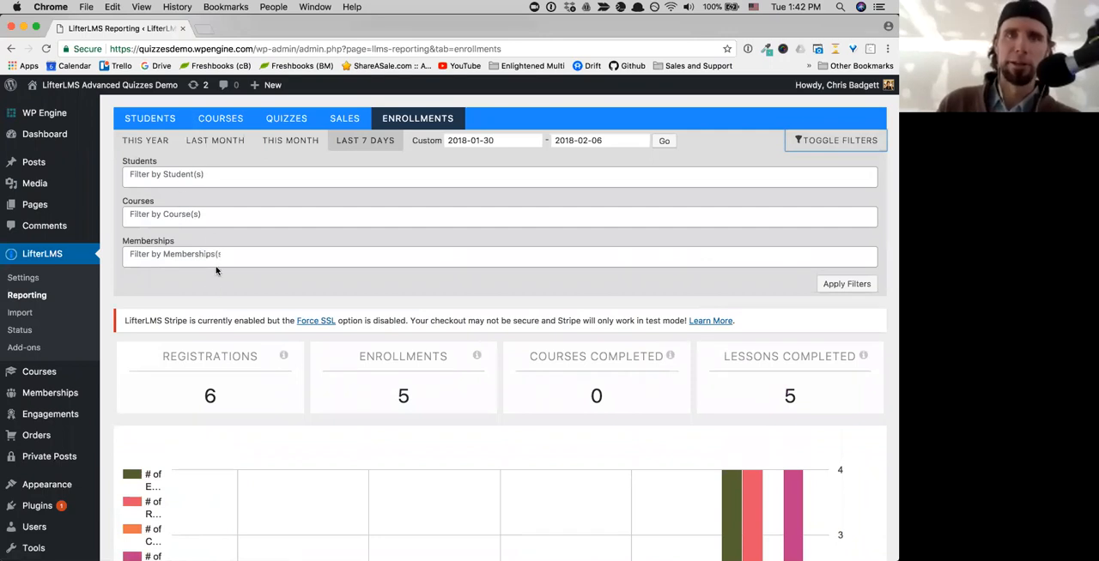
scroll(317, 341, down, 2)
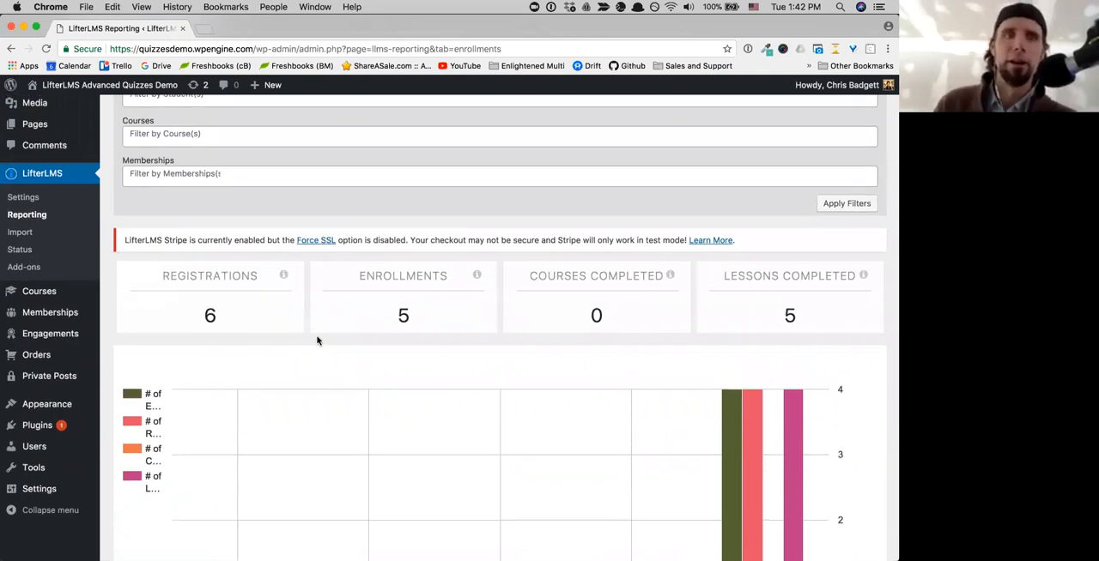
scroll(316, 340, up, 2)
scroll(292, 253, down, 1)
scroll(287, 246, down, 10)
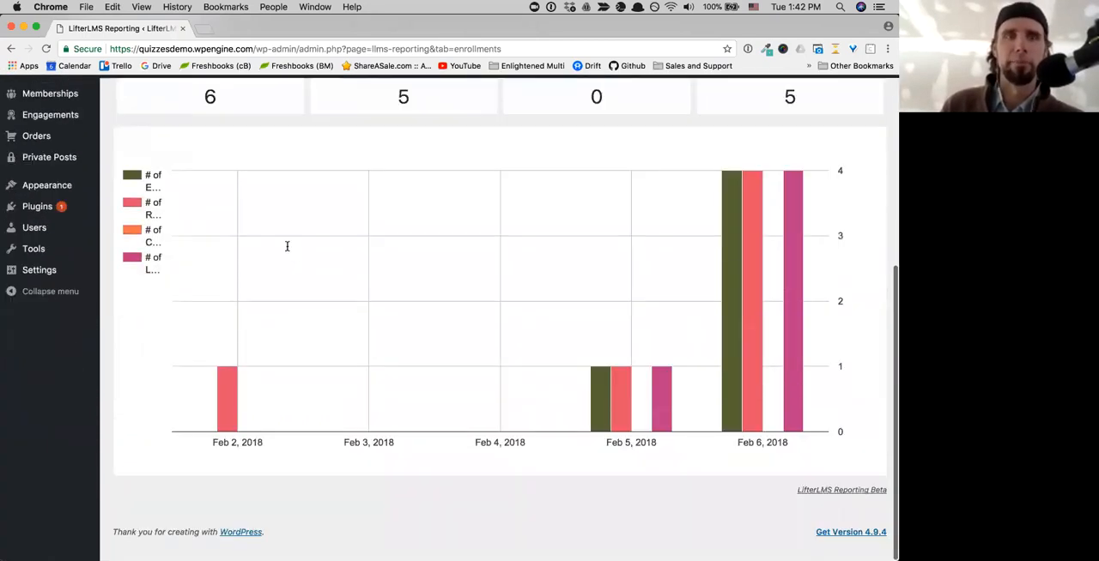
scroll(287, 245, up, 10)
- Return to the students report, export the student list, and highlight the export notice
click(150, 118)
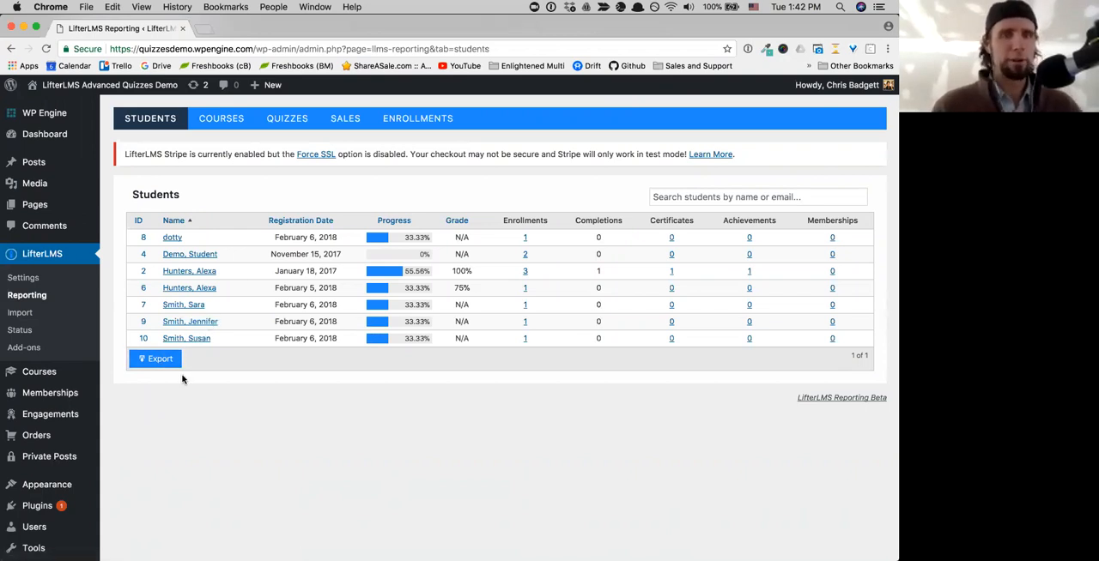
click(146, 359)
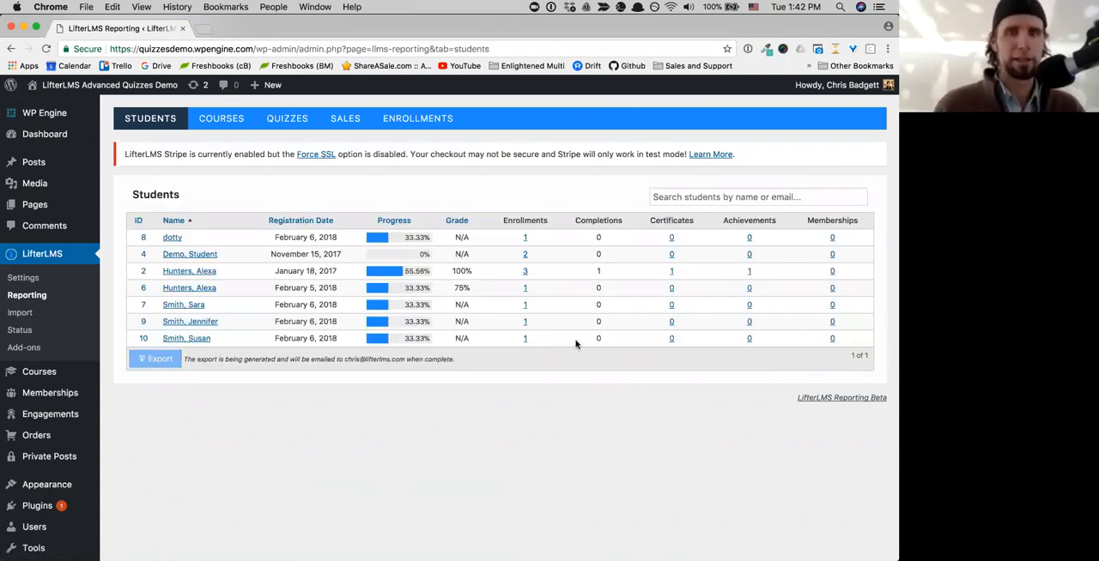
drag(198, 359, 453, 363)
click(457, 364)
triple_click(453, 360)
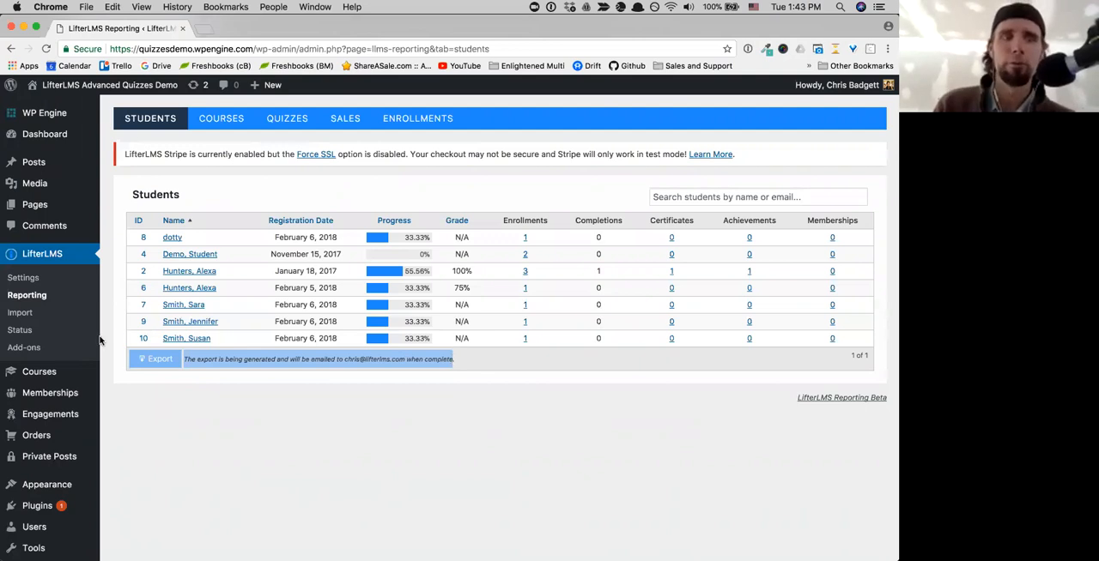
- Open the Leadership Course Purchased email for editing from the engagement emails
mouse_move(41, 376)
scroll(43, 378, down, 2)
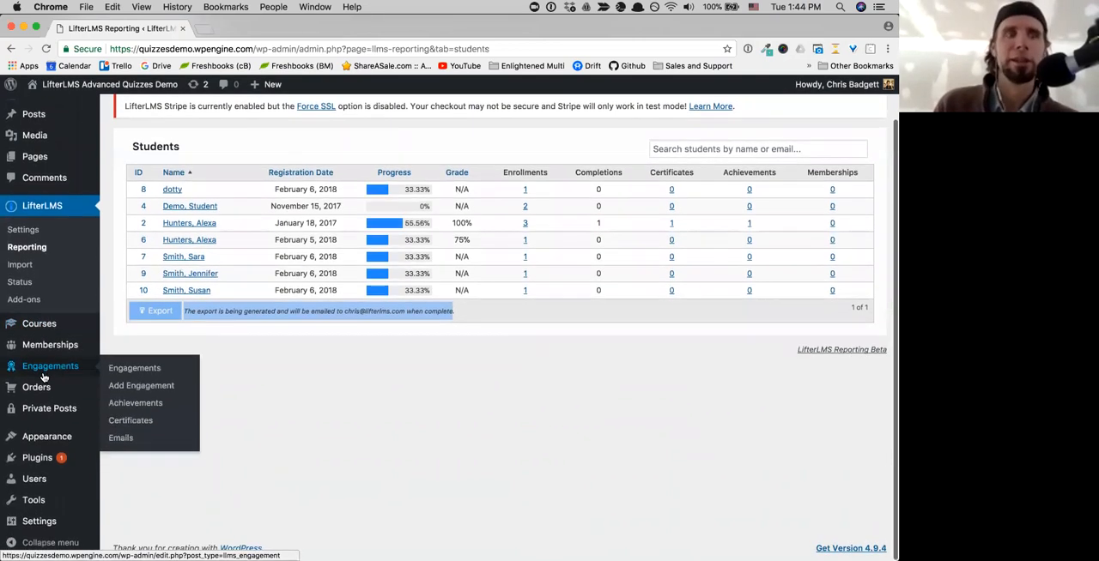
scroll(51, 283, up, 1)
mouse_move(41, 339)
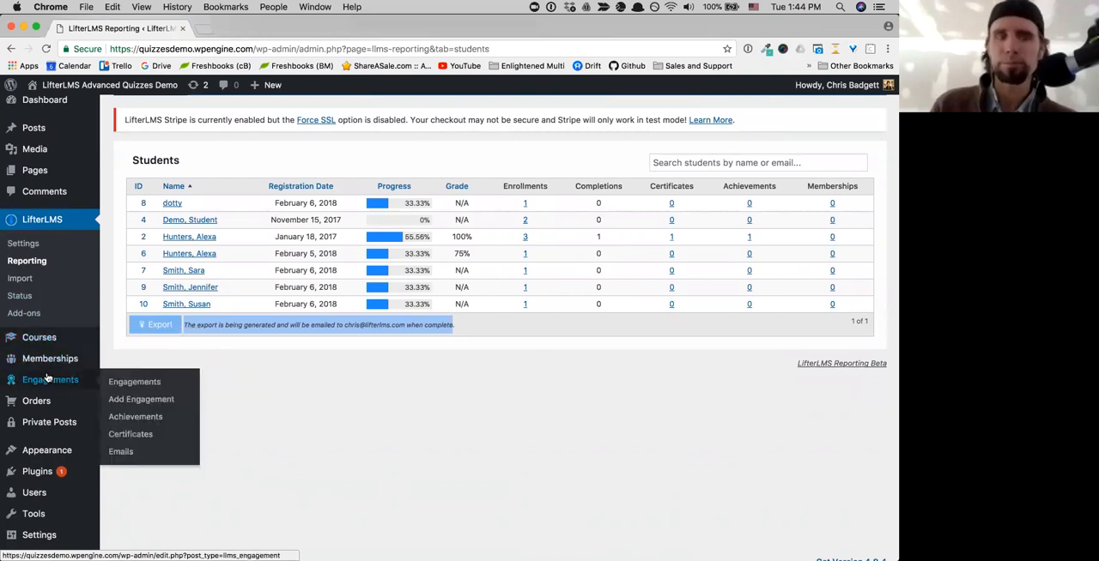
click(48, 378)
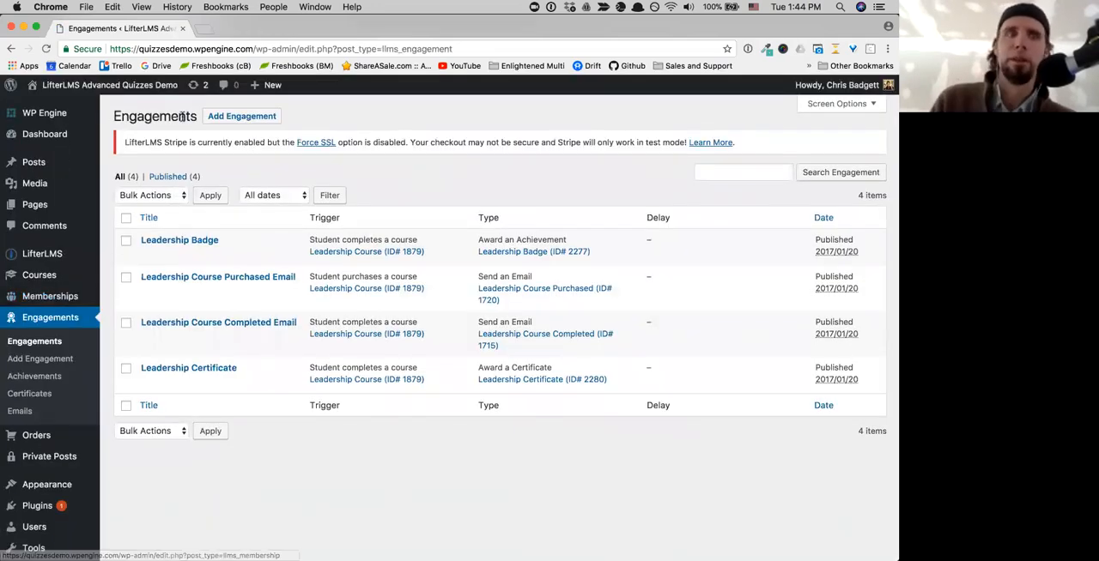
click(19, 412)
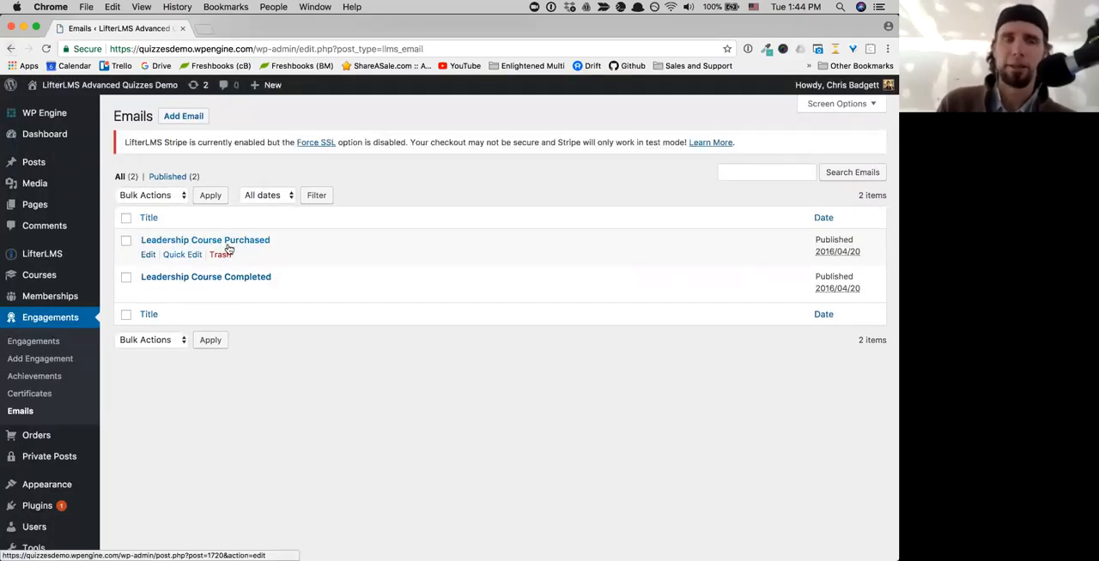
click(149, 255)
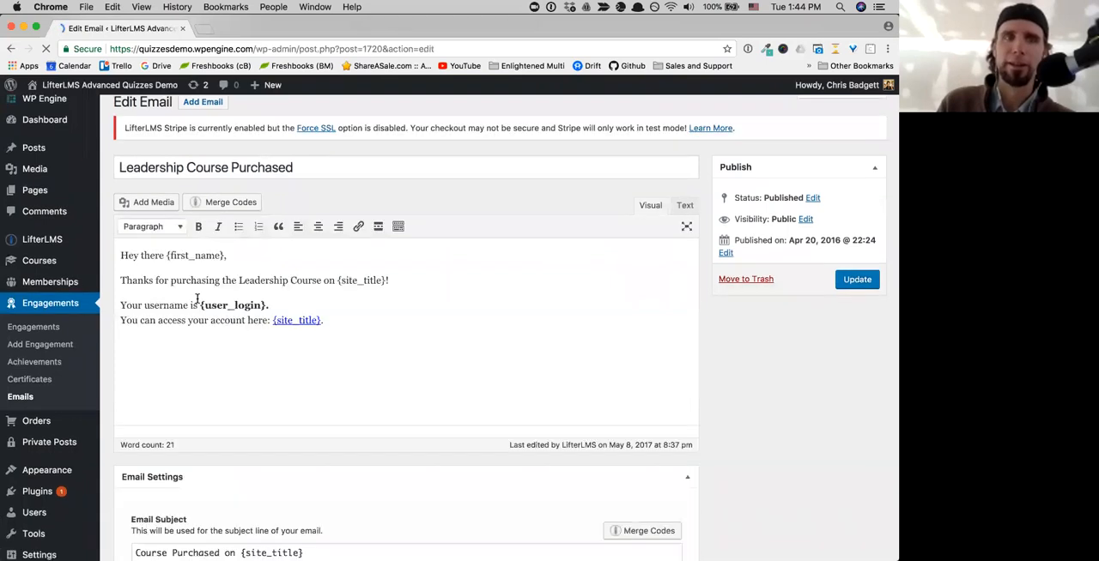
- Examine the purchase email's message body and its subject, heading, To, CC and BCC settings
scroll(197, 298, down, 1)
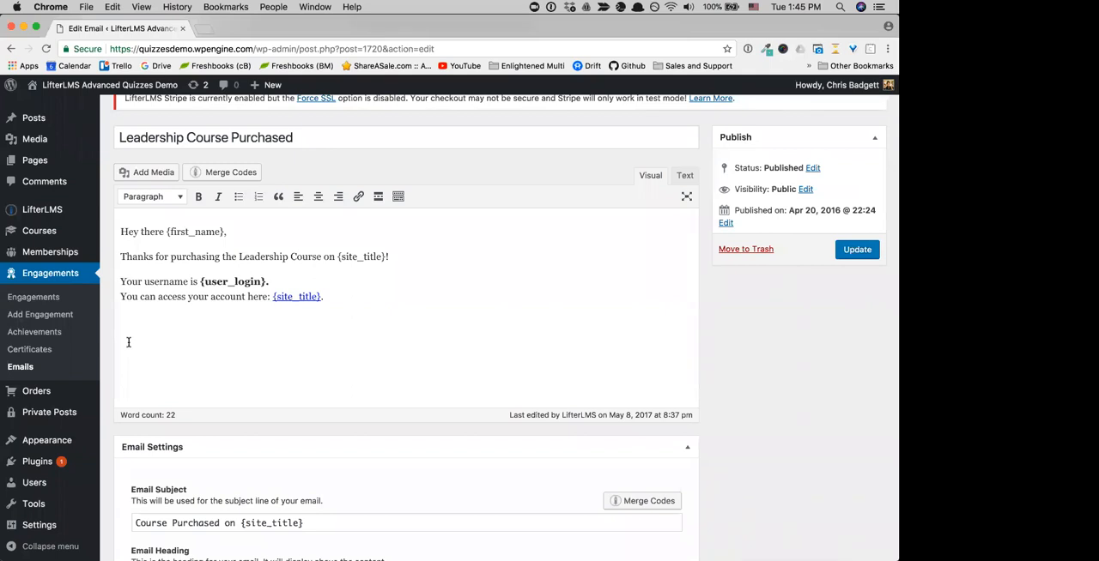
scroll(412, 413, down, 1)
scroll(412, 414, down, 5)
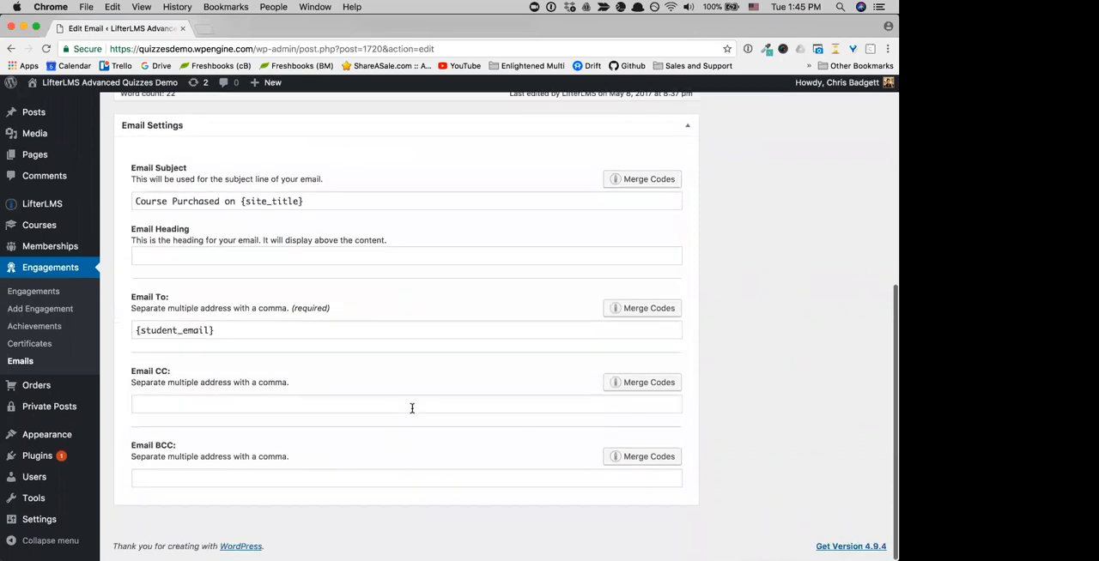
scroll(412, 411, up, 1)
scroll(412, 412, down, 1)
scroll(411, 412, up, 2)
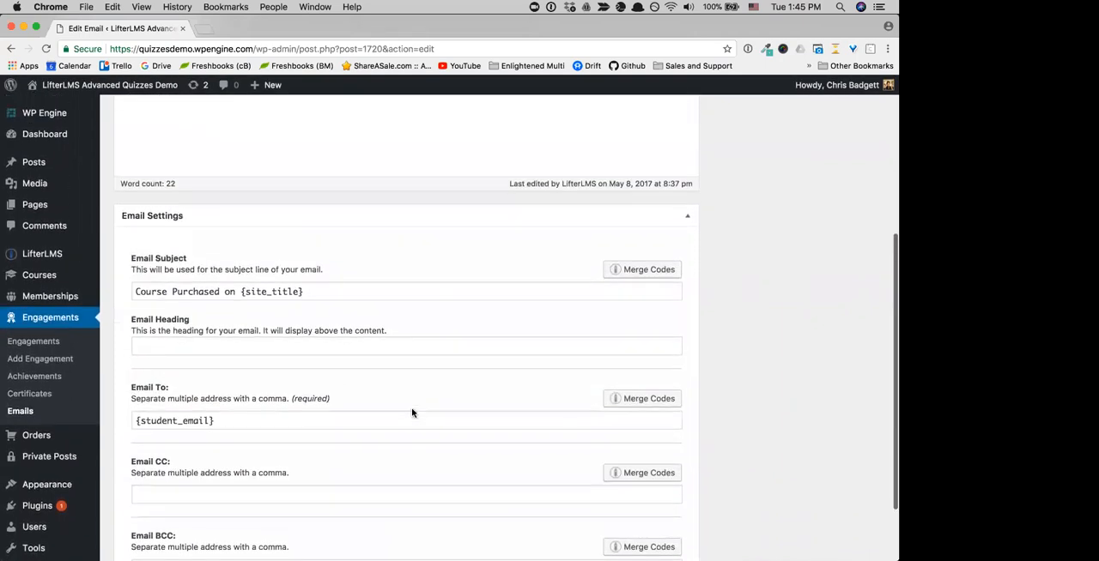
scroll(412, 410, down, 2)
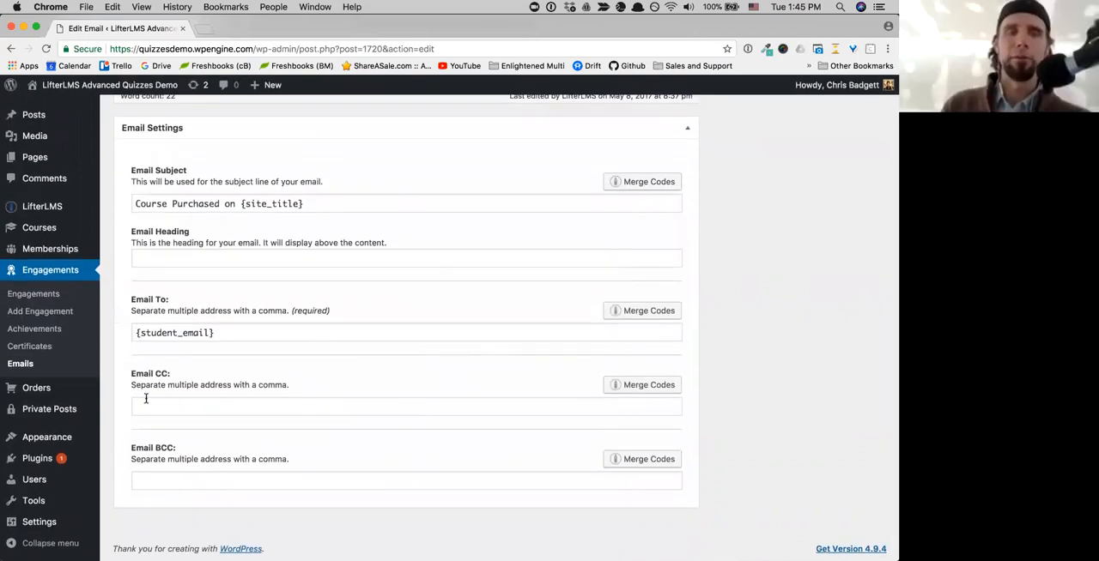
scroll(343, 325, up, 2)
scroll(346, 326, down, 2)
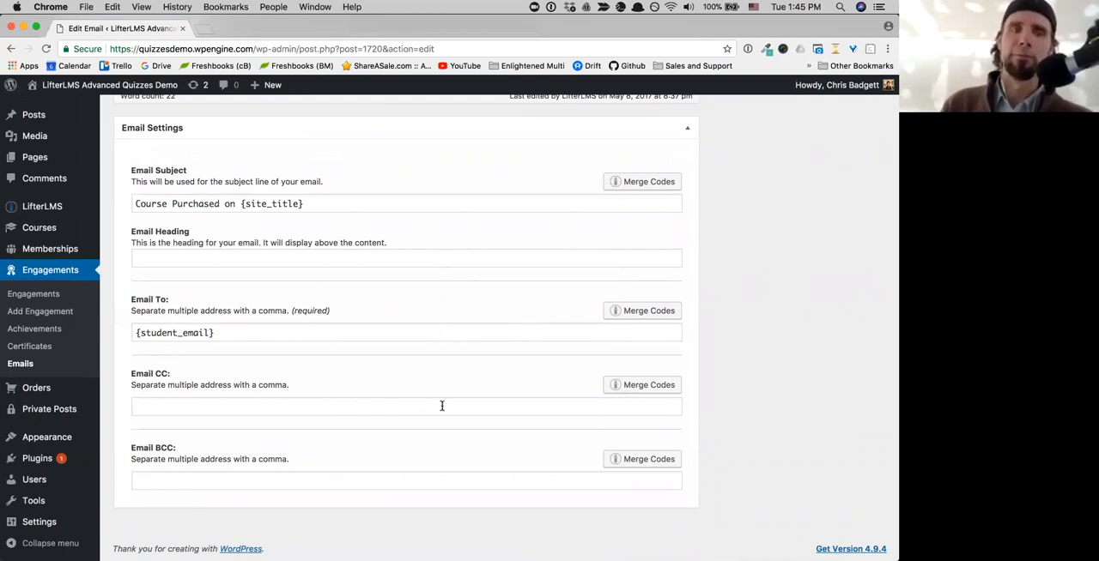
scroll(442, 406, up, 3)
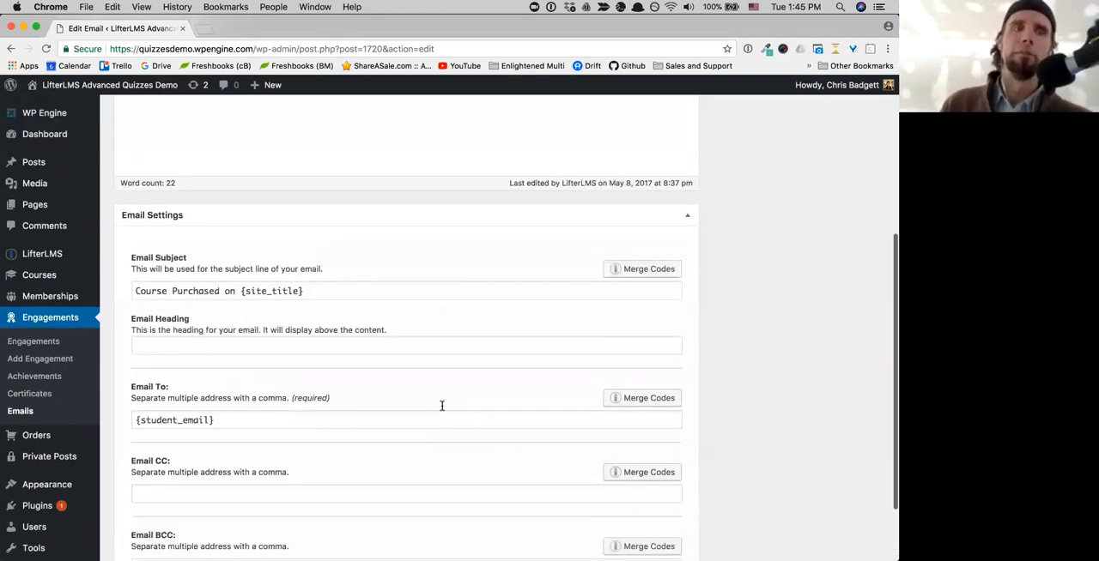
scroll(442, 406, up, 5)
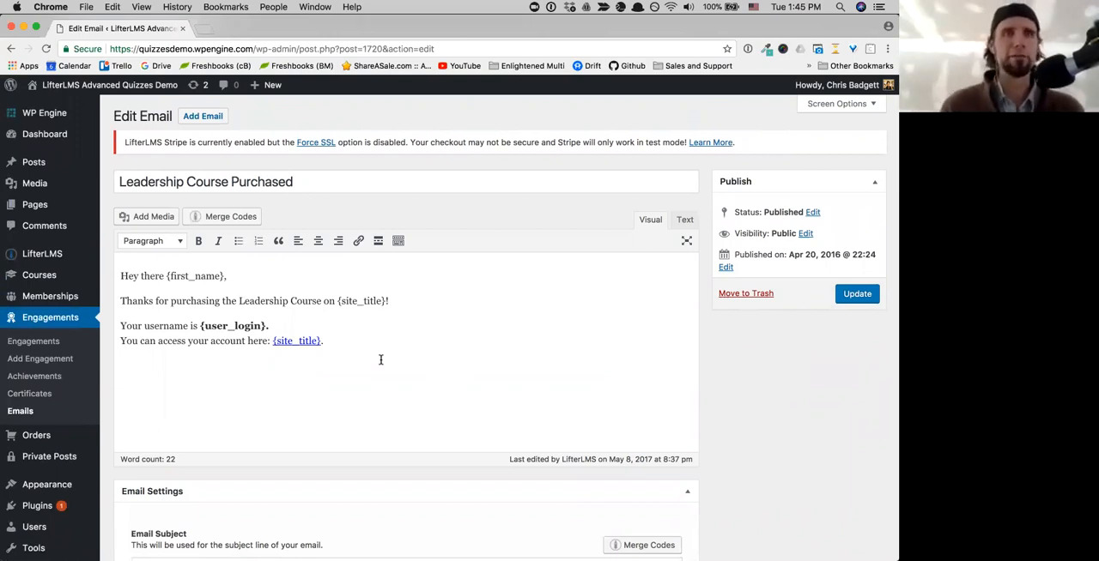
- Leave the email editor and visit the front end of the demo site
click(40, 110)
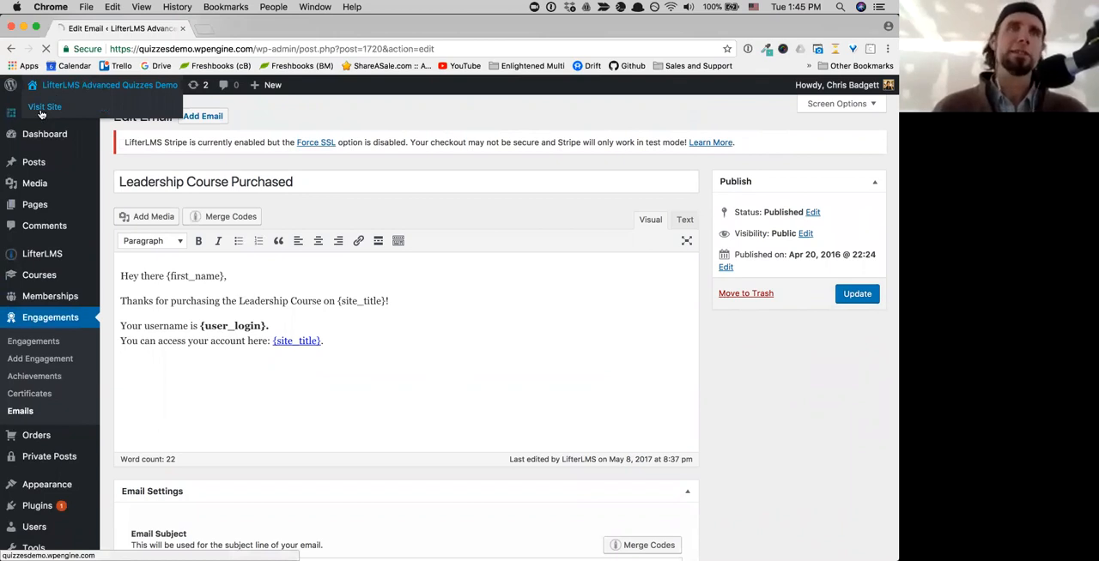